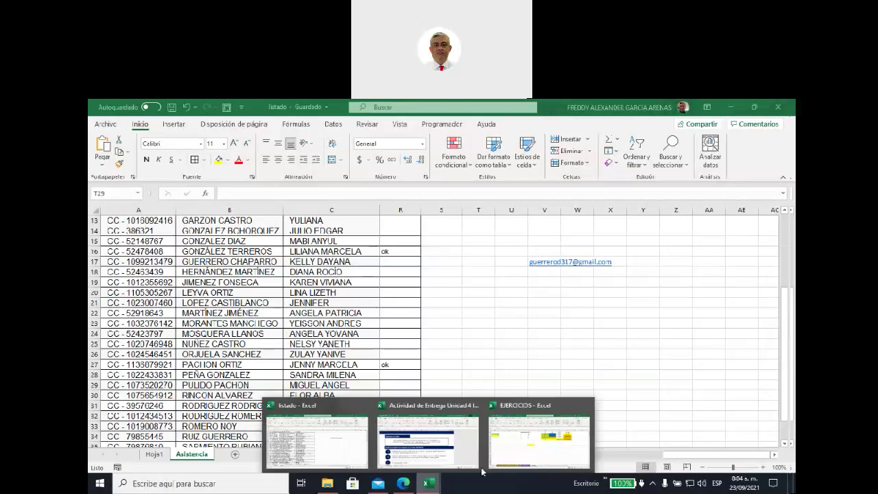
Switch to the EJERCICIOS workbook and clear the truth table values in R5:U8 of the FUNCION SI sheet
click(542, 456)
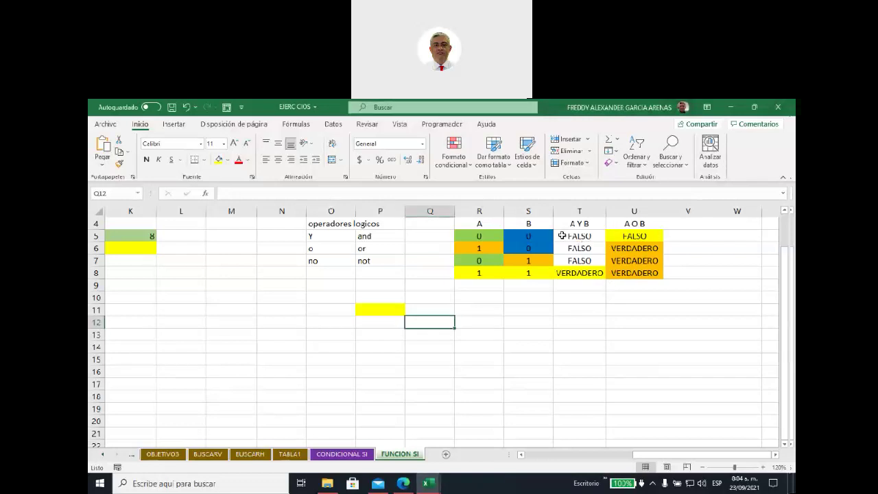
drag(477, 234, 633, 273)
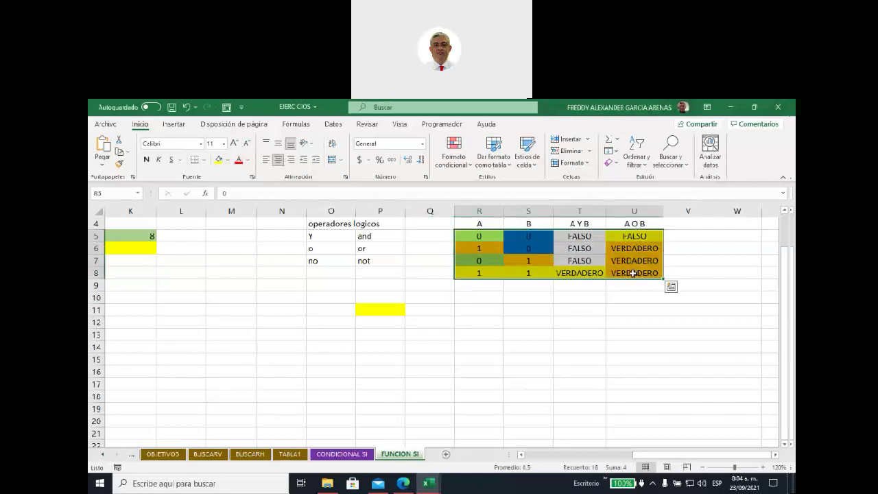
key(Delete)
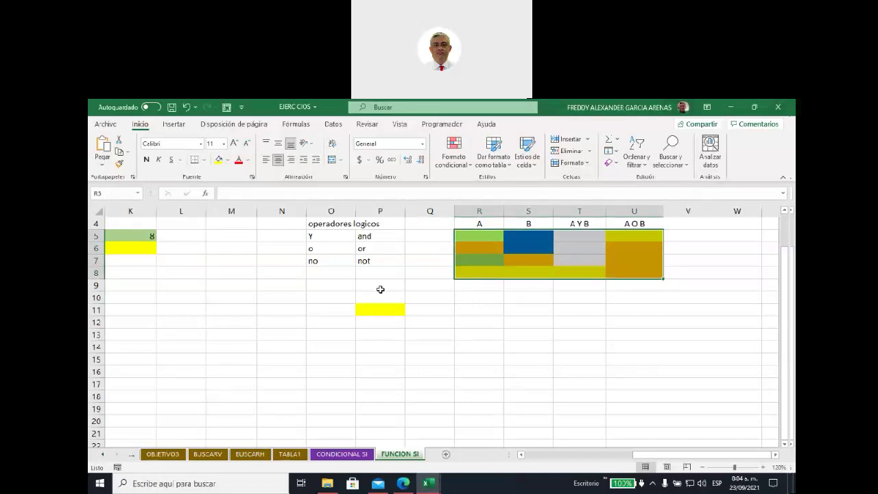
click(320, 238)
click(320, 247)
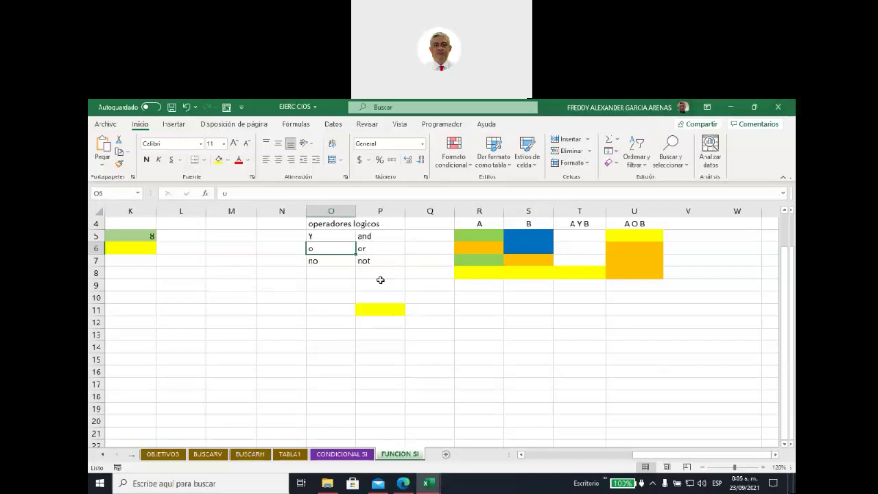
Enlarge the sheet to 160% and fill cells R5:R8 under header A with light green
double_click(764, 467)
click(764, 467)
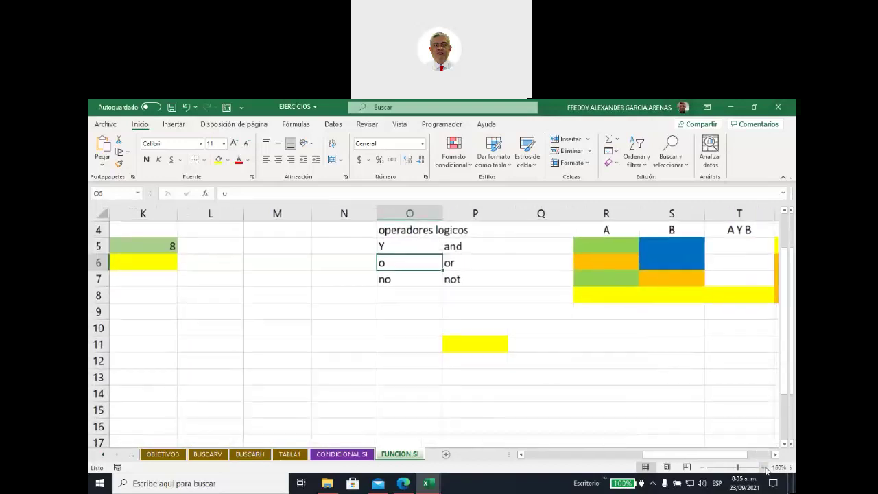
drag(688, 455, 725, 464)
click(581, 355)
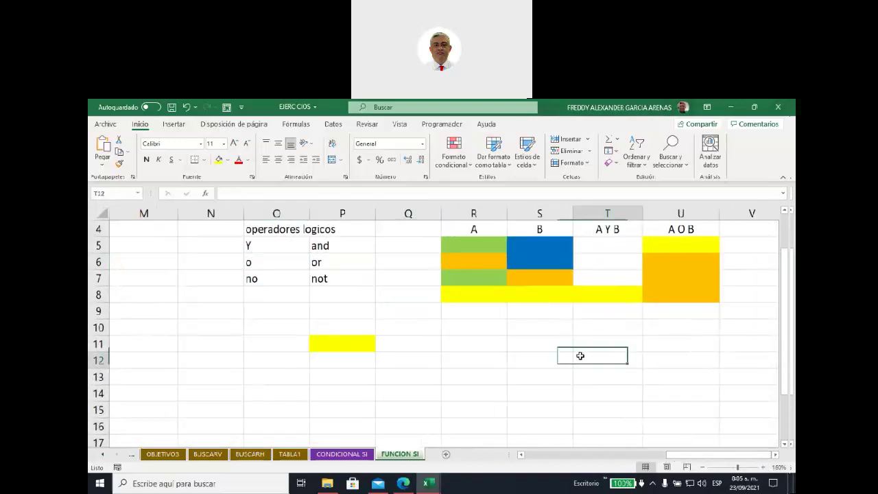
key(Right)
key(Right)
key(Right)
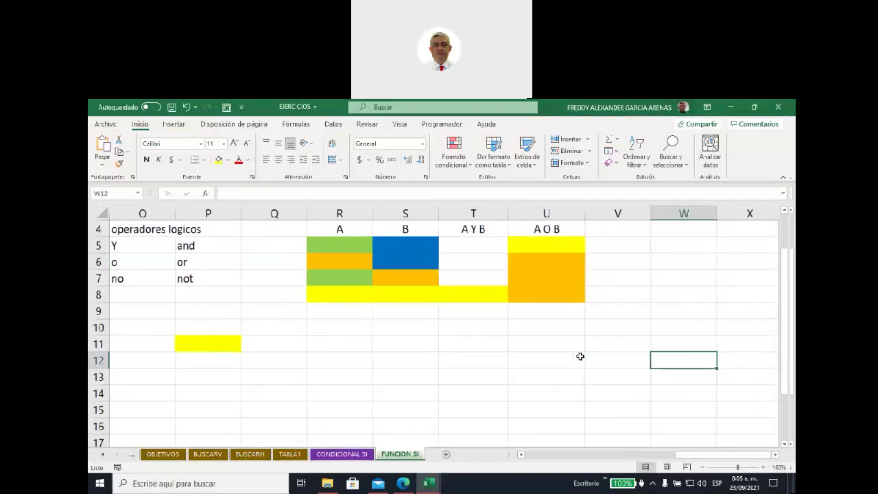
drag(343, 247, 345, 288)
click(229, 160)
click(254, 256)
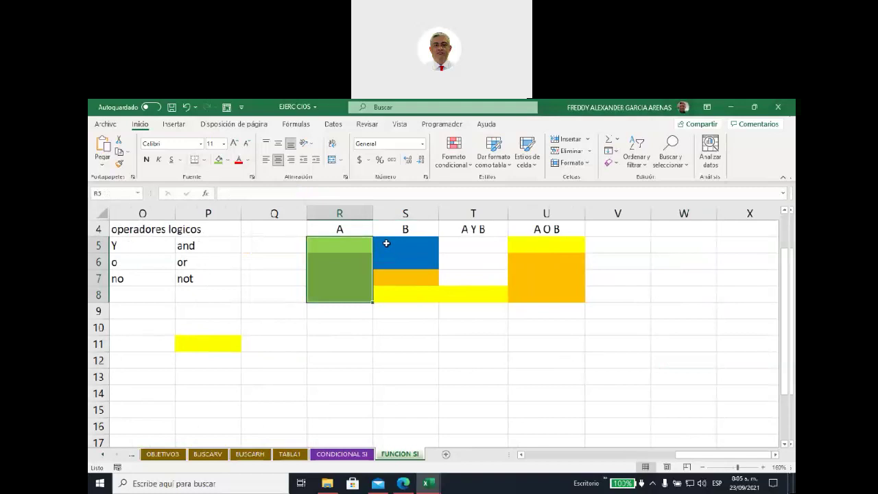
Fill cells S5:S8 under header B with a darker theme blue
drag(385, 245, 388, 297)
click(228, 160)
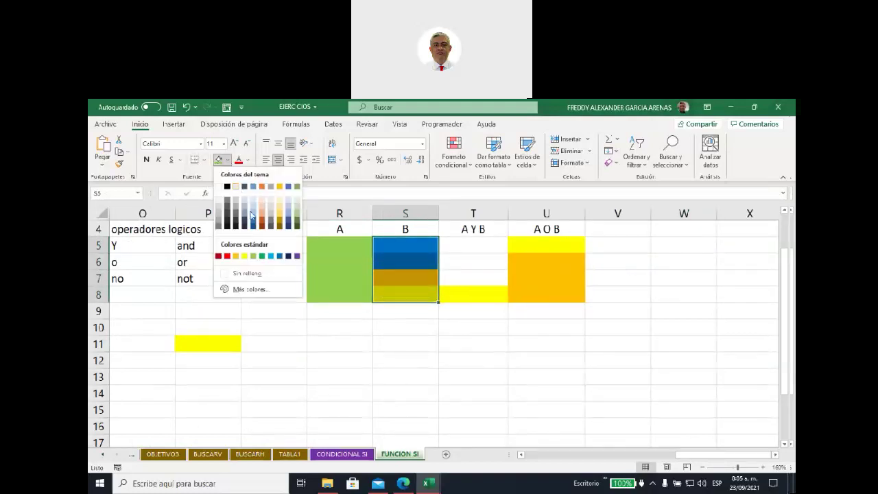
click(254, 223)
Remove the fill colour from cell T8 in the A Y B column
click(484, 295)
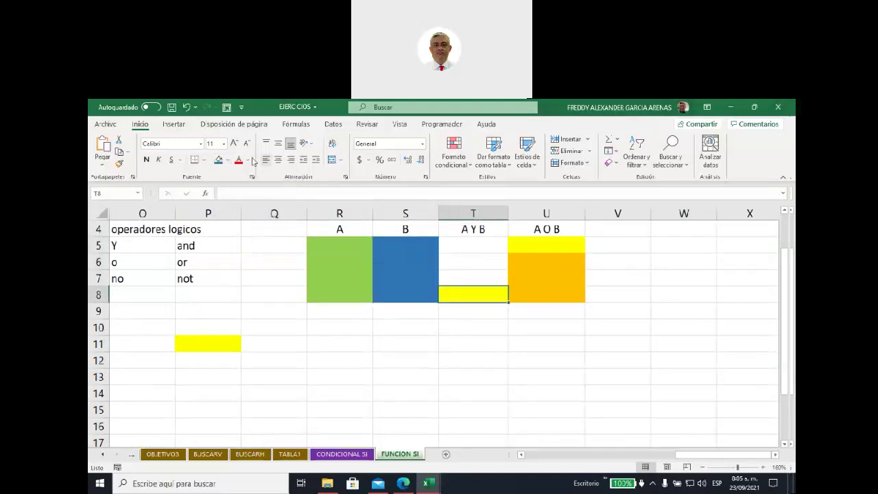
click(226, 161)
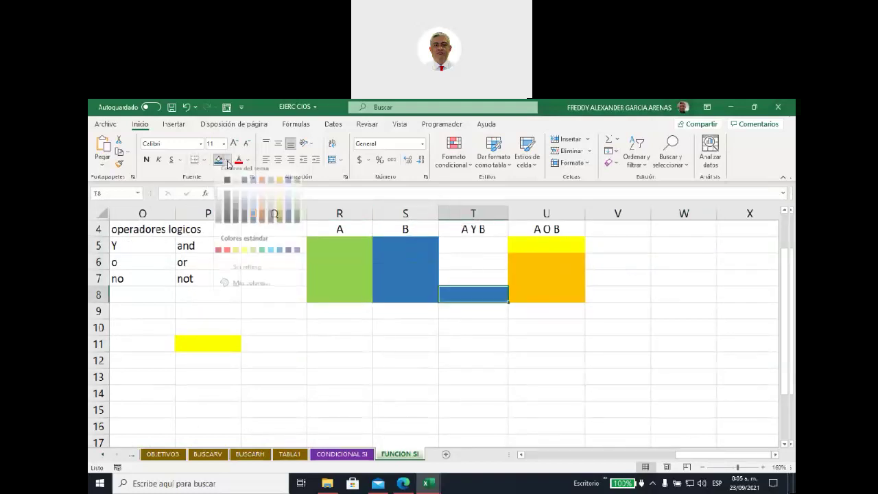
click(239, 274)
click(383, 344)
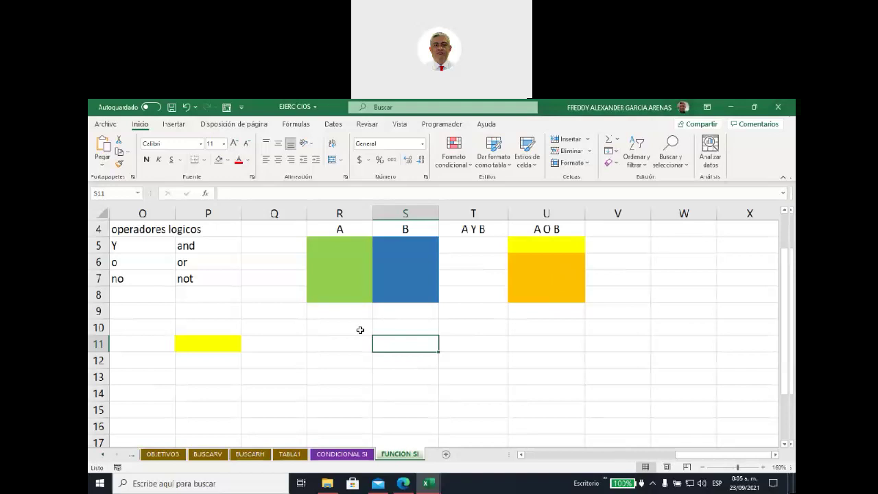
click(360, 330)
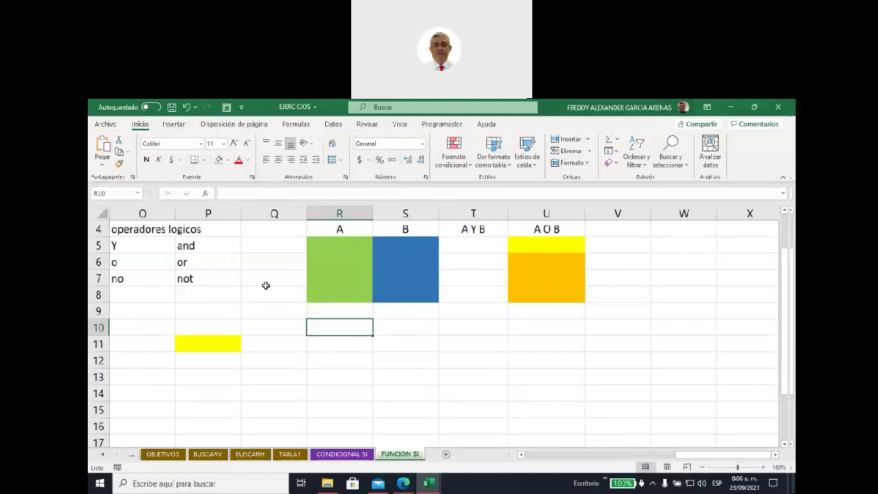
Enter the label "dos estados" in cell Q5
click(252, 247)
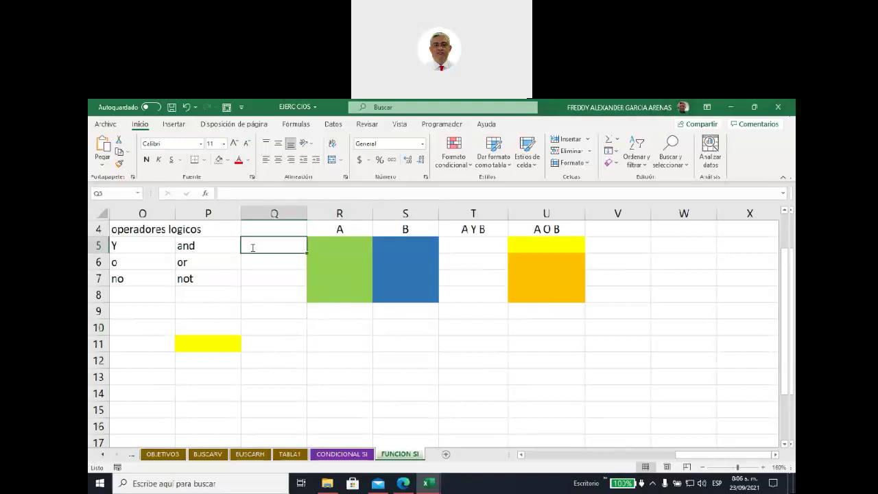
text(dos es)
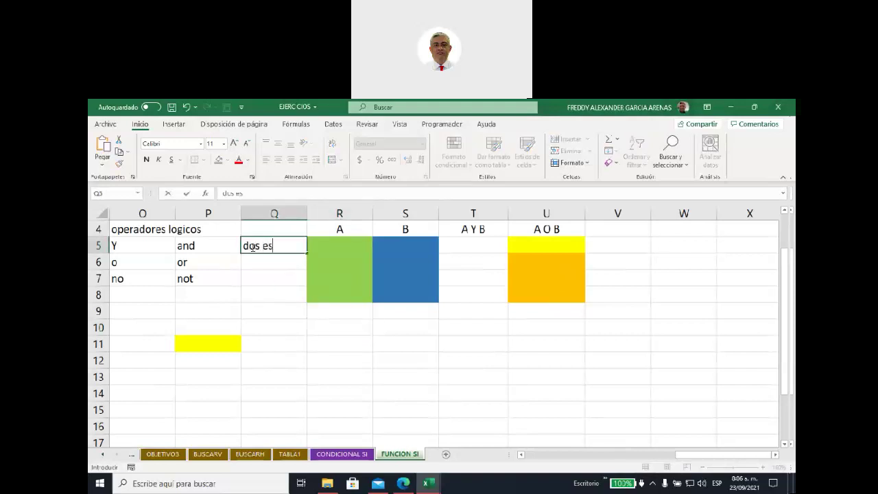
text(tados)
click(326, 312)
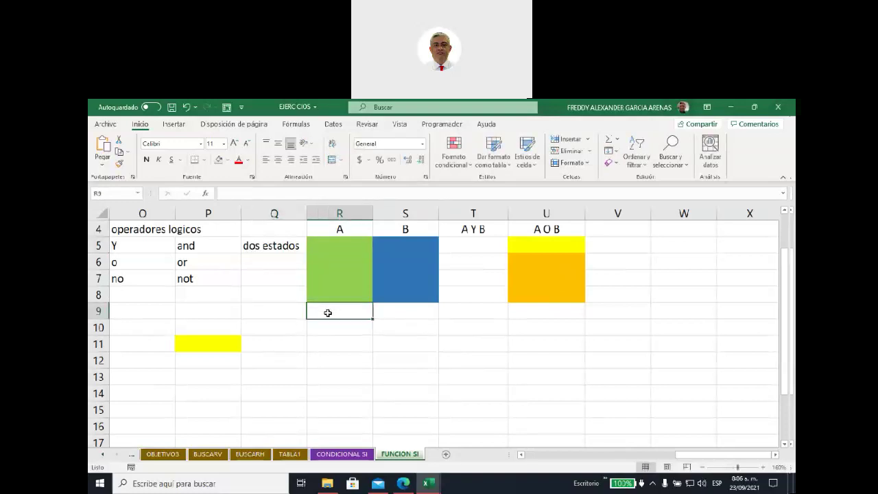
click(289, 242)
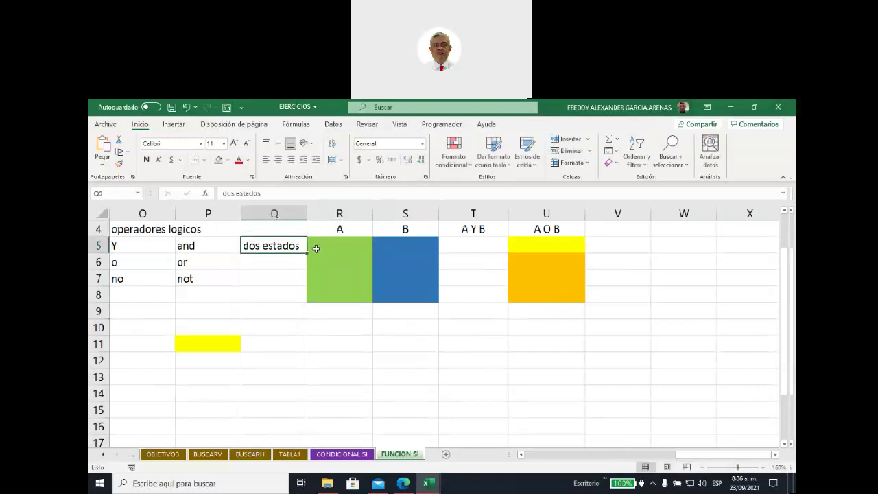
Enter VERDADERA in cell R5 under header A and FALSO in cell S5 under header B
click(316, 249)
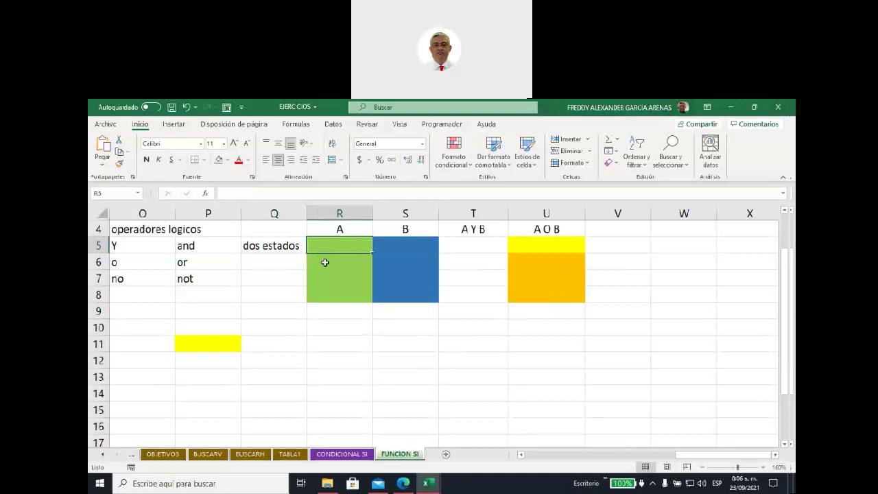
text(VER)
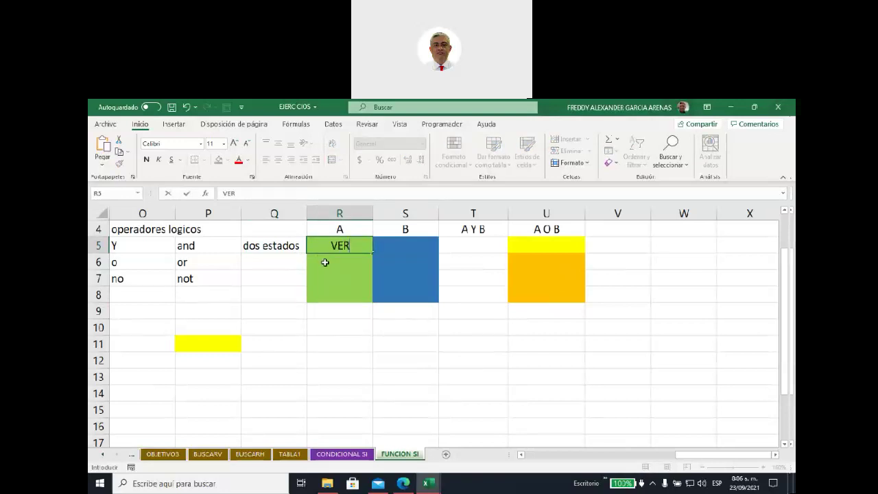
text(DADE)
key(BackSpace)
text(A)
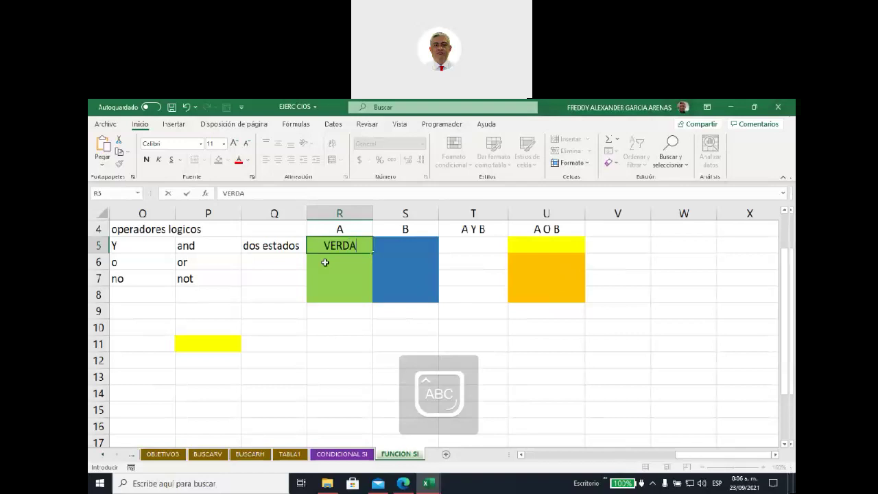
text(DERA)
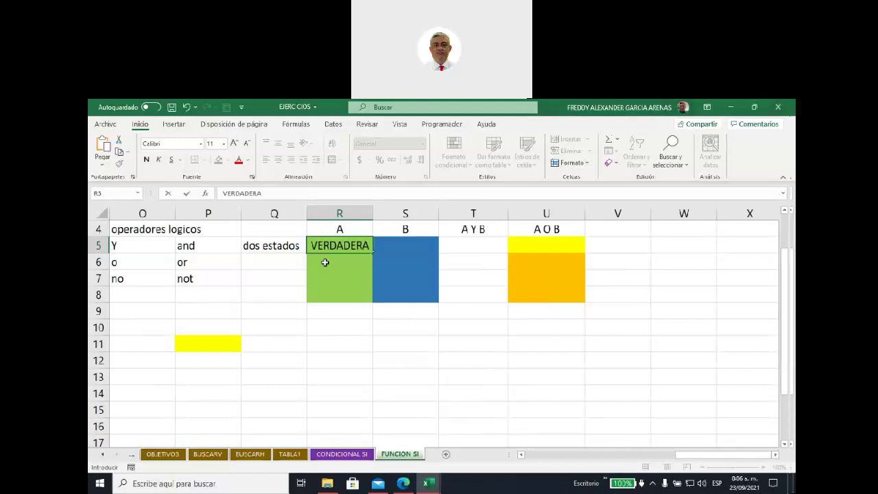
click(391, 247)
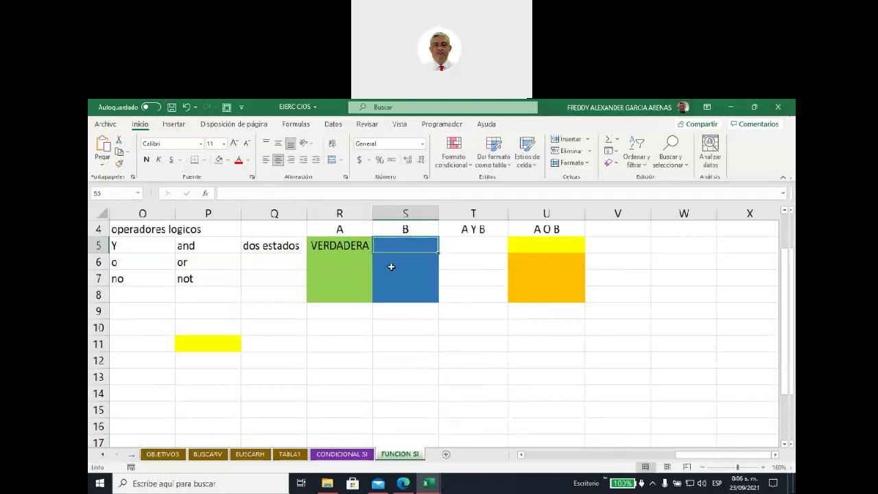
text(FALSO)
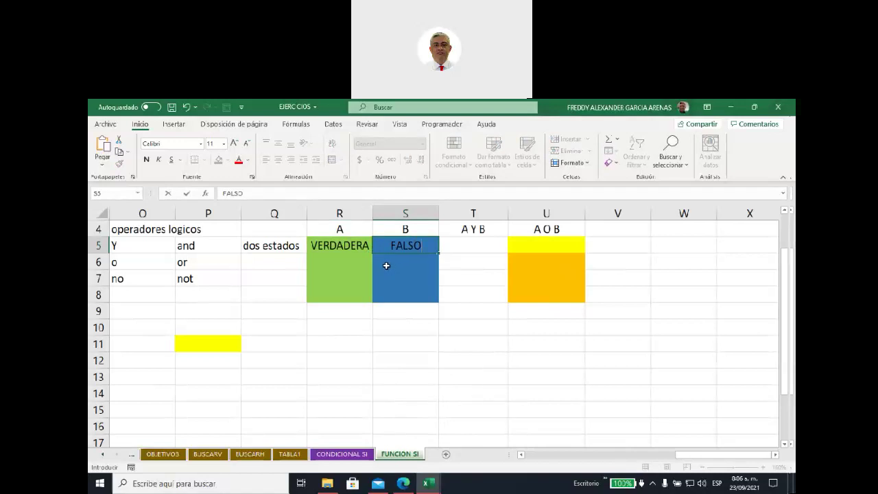
Correct the text in cell R5 to VERDADERO
click(354, 245)
click(261, 194)
key(BackSpace)
text(O)
click(390, 341)
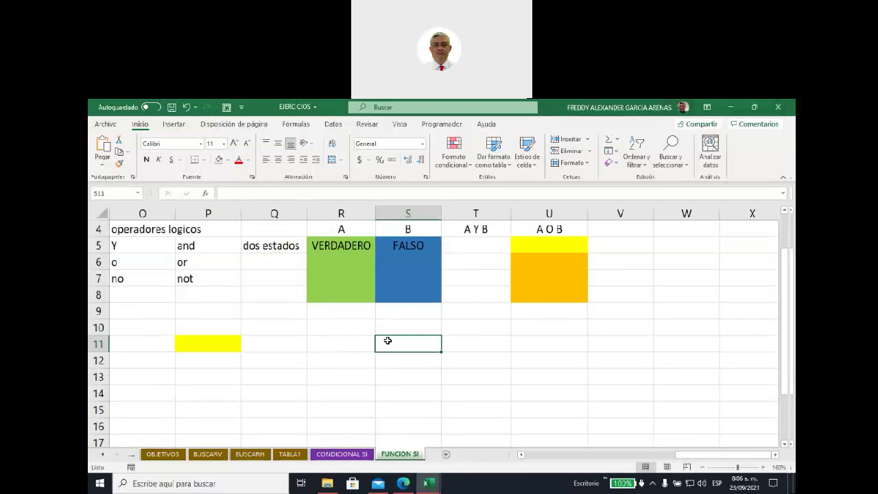
click(343, 248)
click(344, 257)
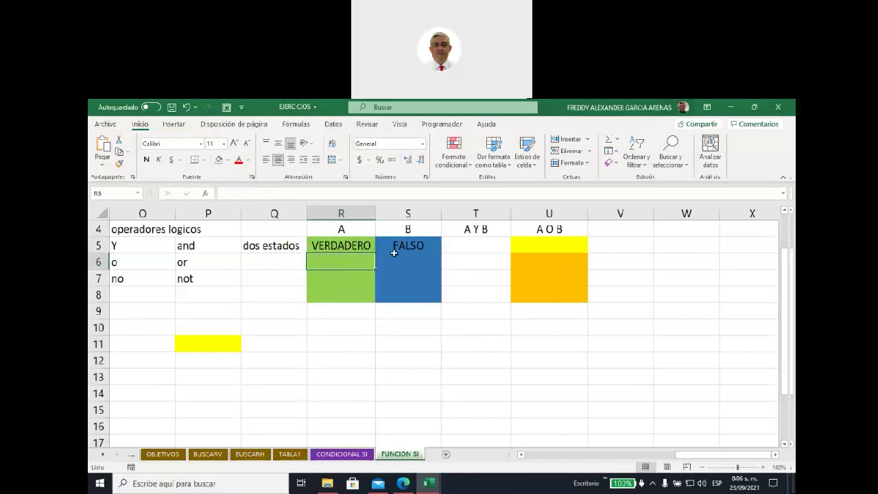
click(343, 247)
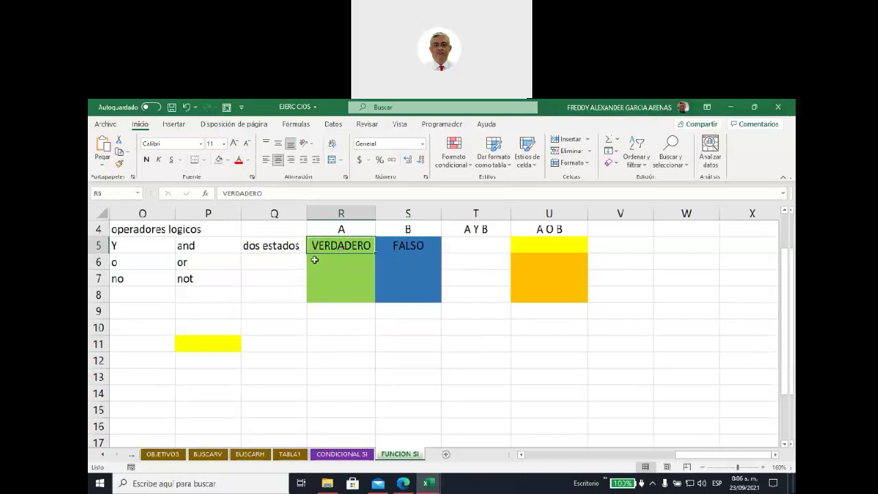
Enter 1 in cell Q6 and 0 in cell Q7 below the "dos estados" label
click(265, 263)
text(1)
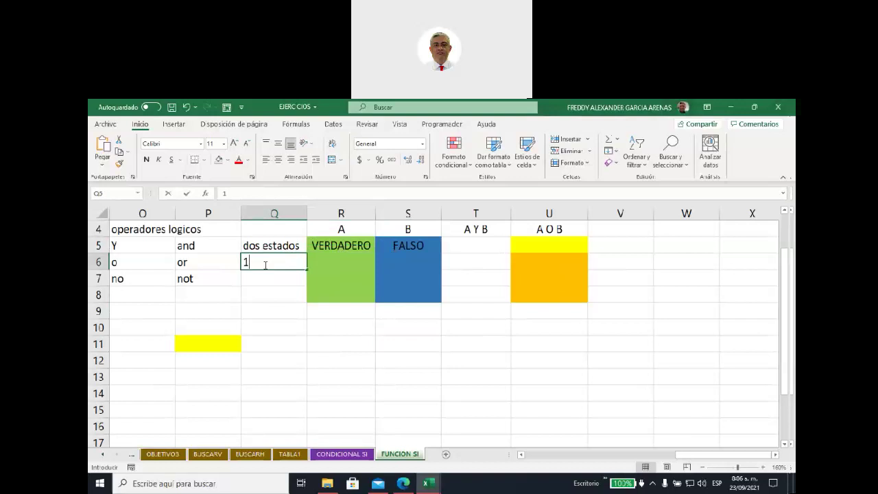
key(Return)
text(0)
click(265, 265)
key(Down)
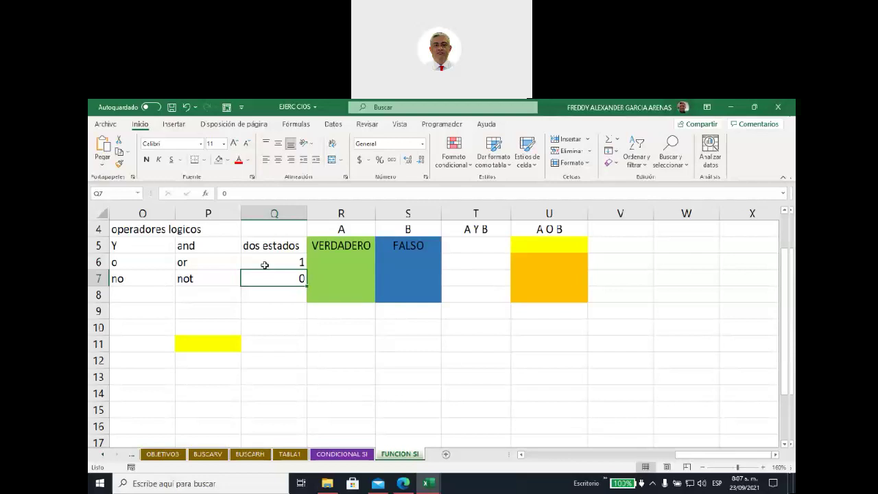
Fill header cell R4, labelled A, with standard red
click(340, 228)
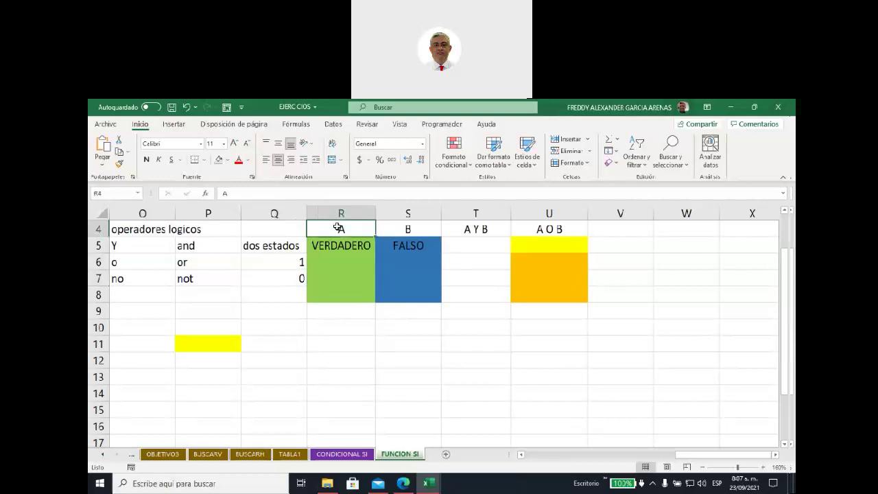
click(227, 160)
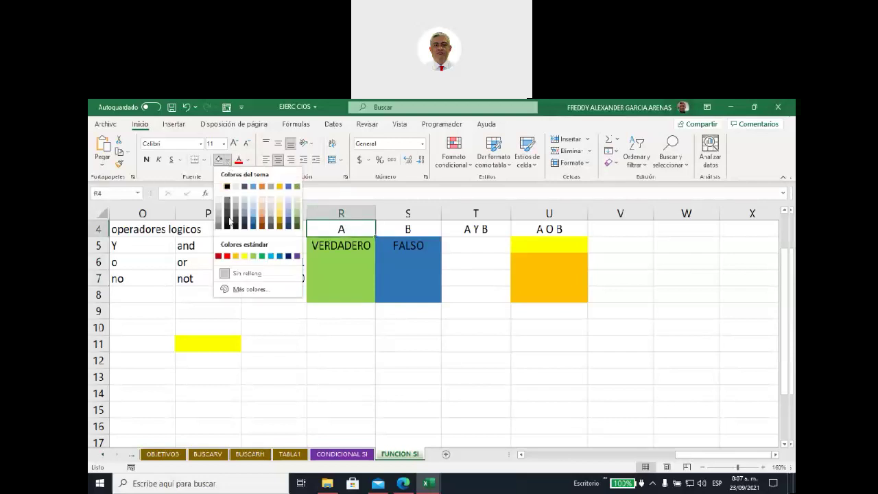
click(227, 256)
click(400, 224)
Fill header cell R4, labelled A, with standard purple
drag(400, 225, 341, 228)
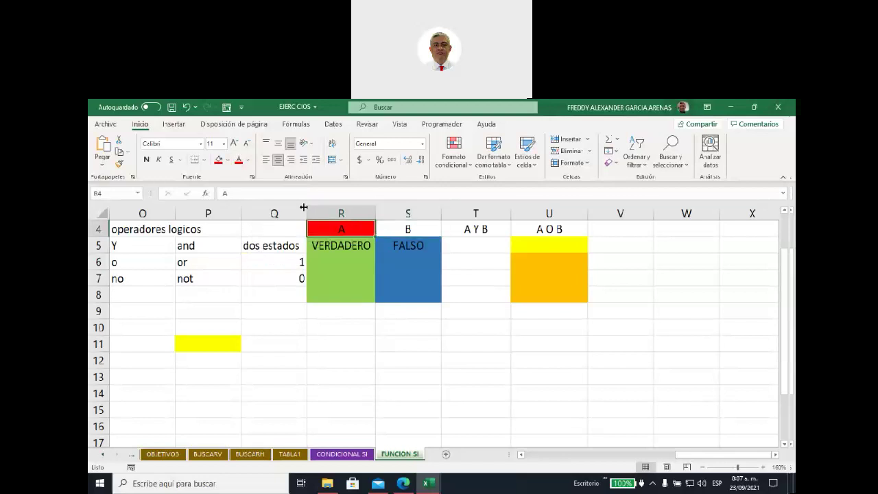
click(227, 161)
click(298, 256)
Fill header cell S4, labelled B, with standard dark blue
click(402, 230)
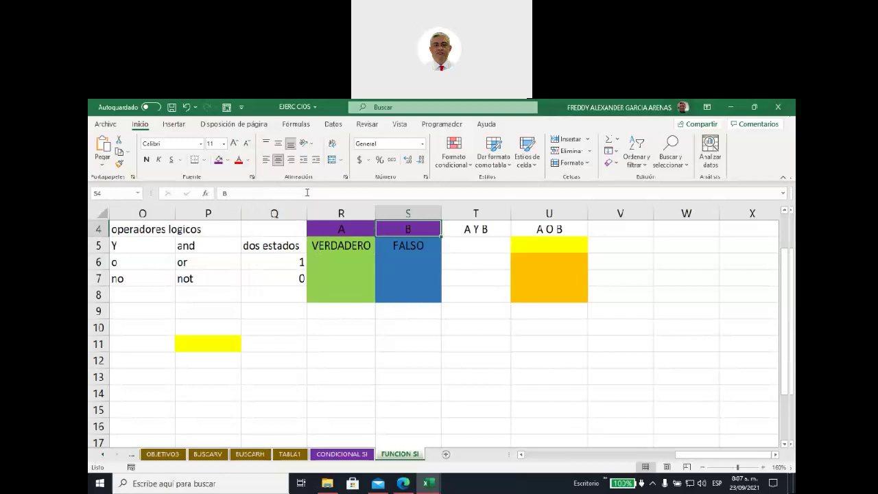
click(227, 160)
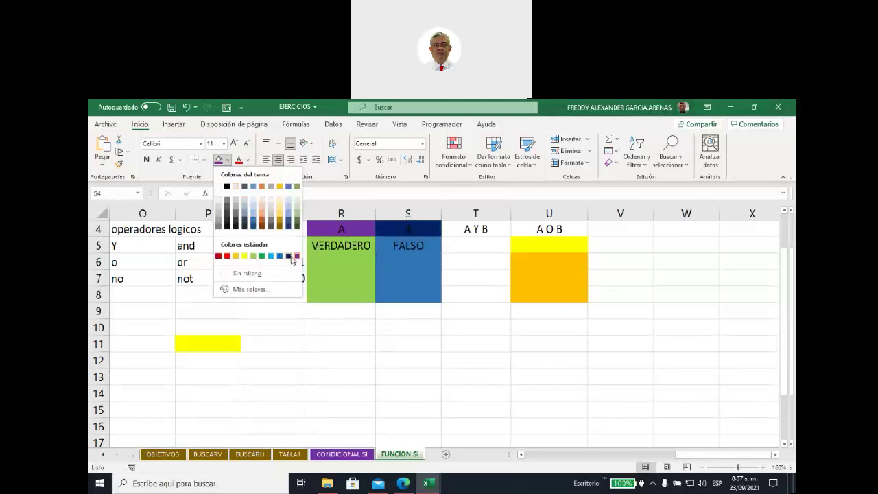
click(289, 256)
click(409, 341)
Fill header cell S4, labelled B, with a dark blue theme colour
click(413, 230)
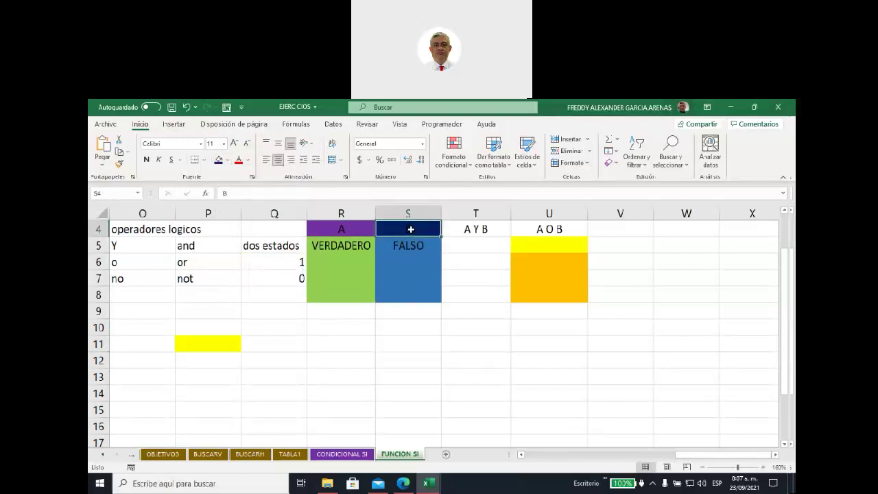
click(228, 160)
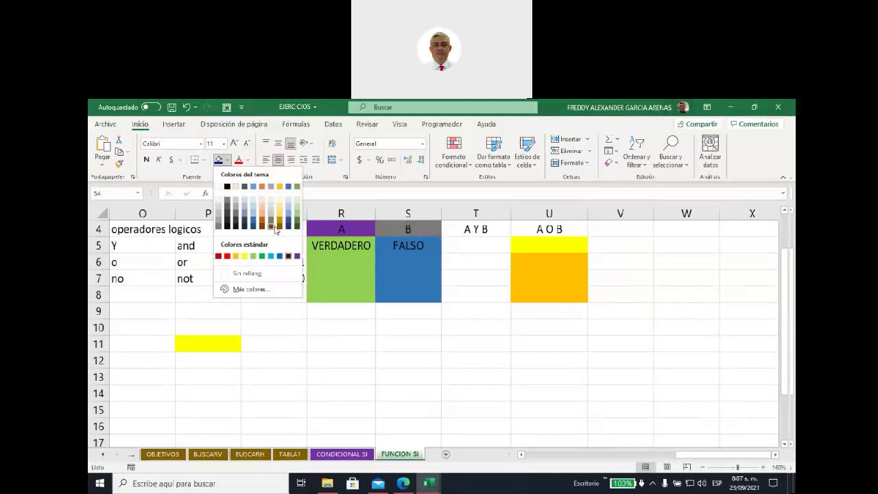
click(288, 219)
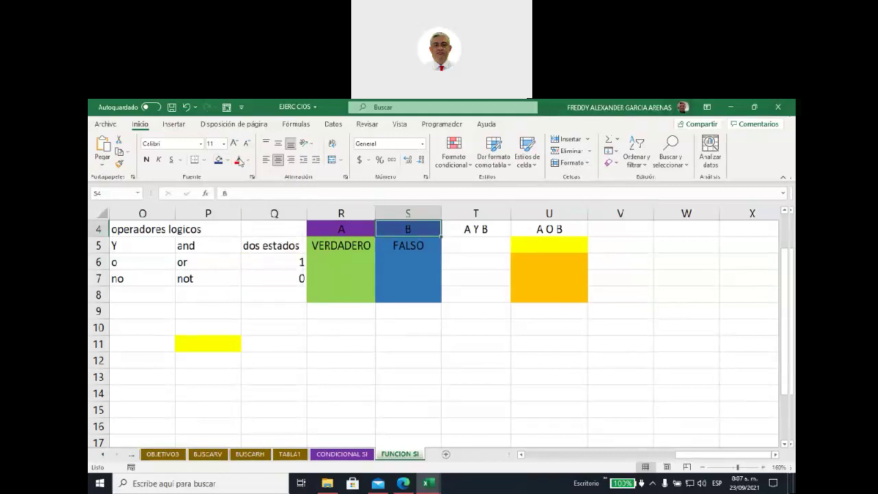
Fill header cell S4, labelled B, with the darkest gold theme colour
click(227, 159)
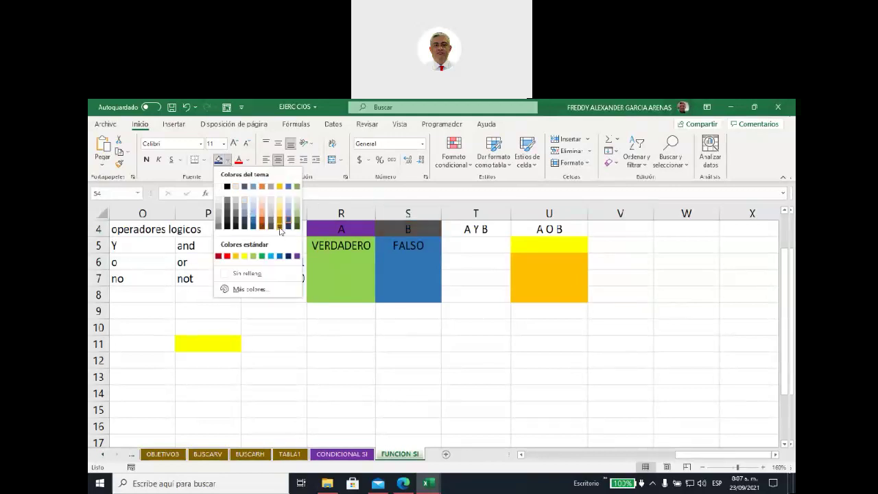
click(280, 227)
click(398, 340)
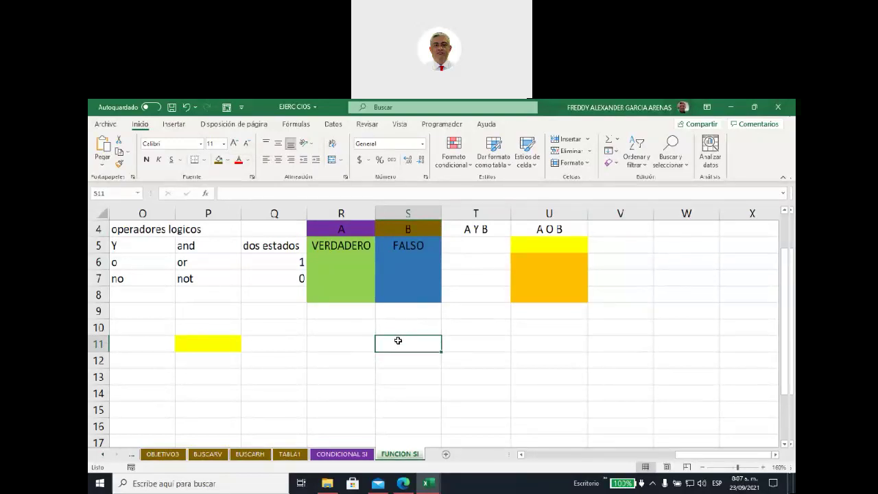
click(342, 228)
click(387, 230)
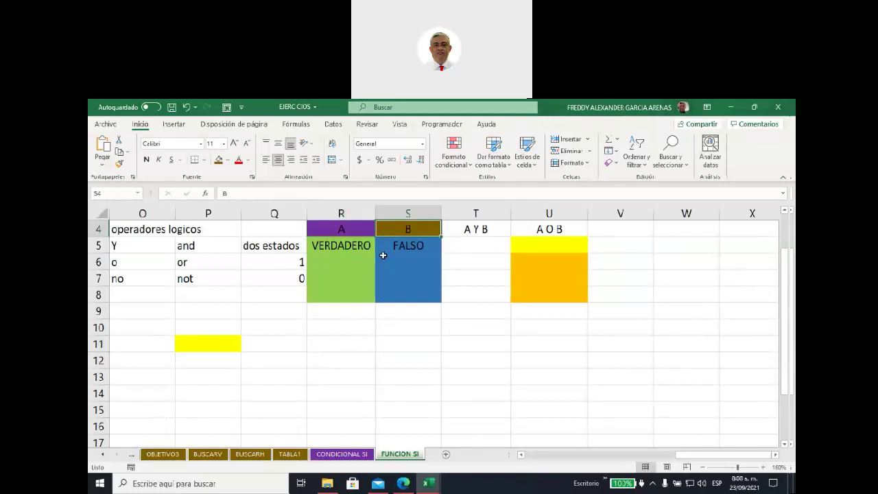
click(362, 249)
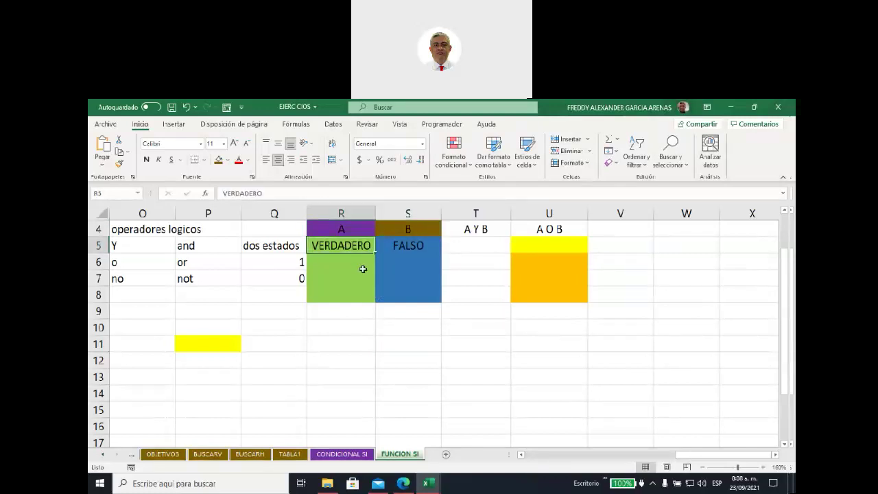
click(399, 249)
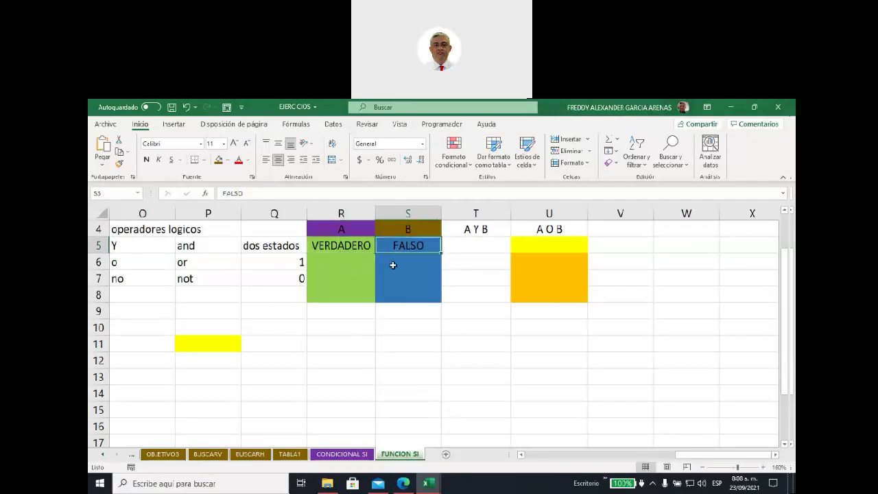
Enter FALSO in cell R6 under A and VERDADERO in cell S6 under B
click(357, 260)
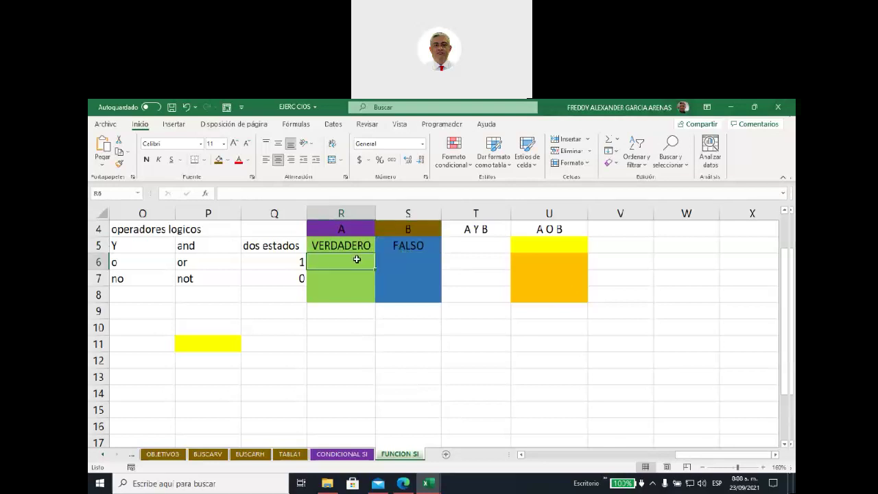
text(FALSO)
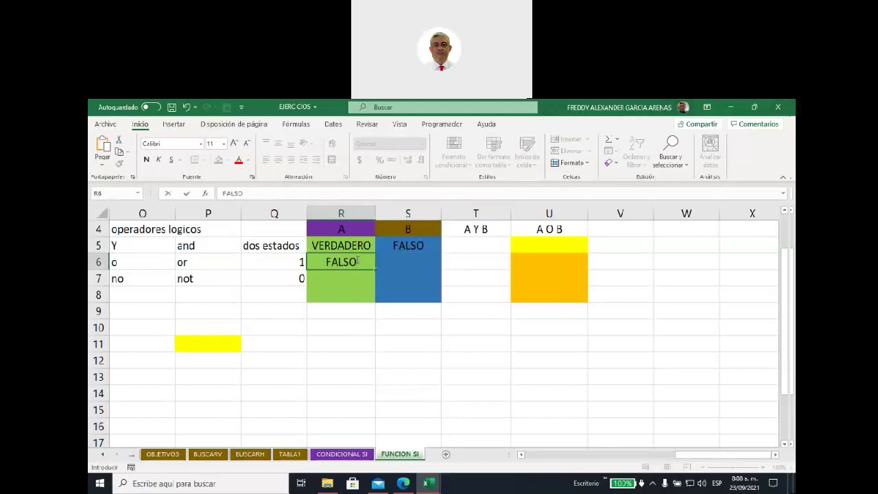
click(390, 262)
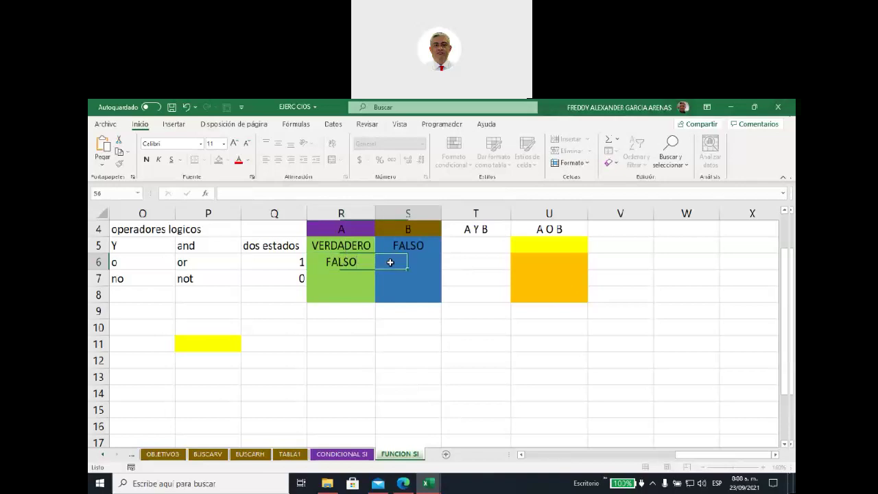
text(VER)
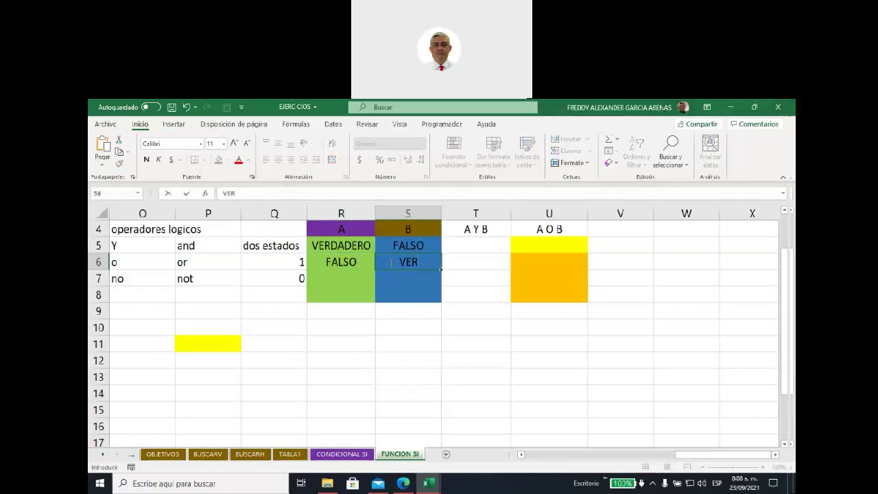
text(DADERO)
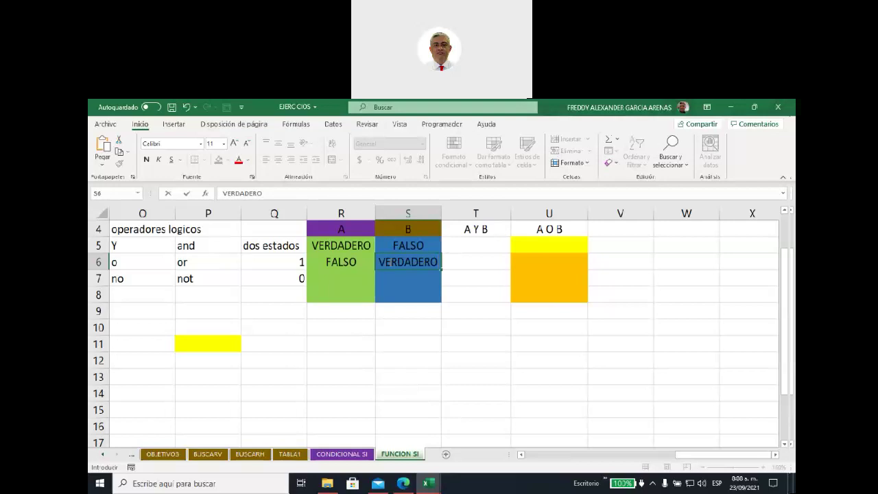
click(359, 247)
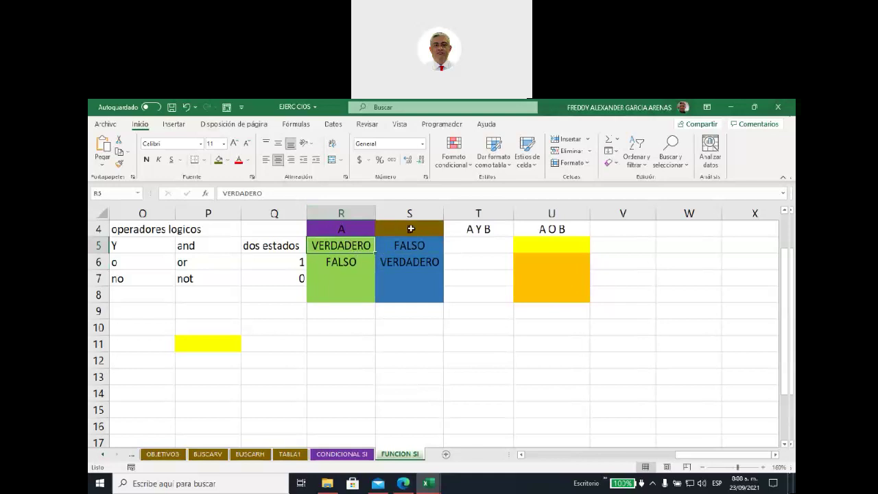
click(400, 264)
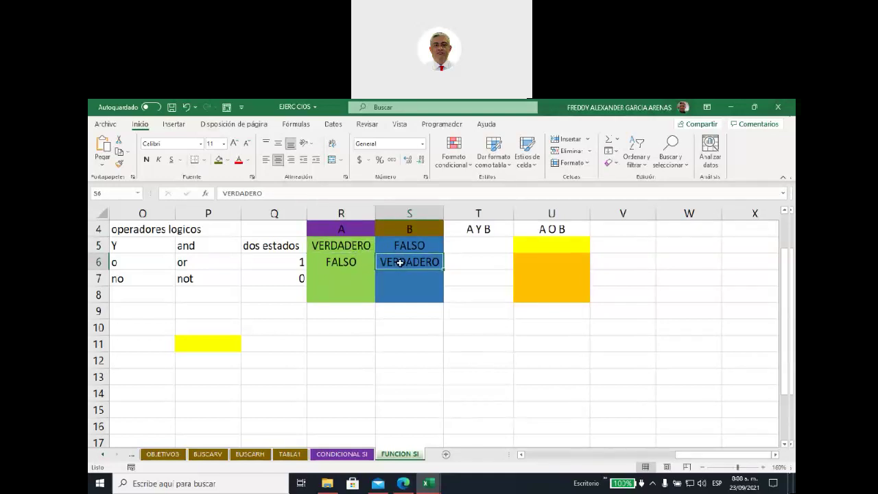
Enter FALSO in both cell R7 under A and cell S7 under B
click(361, 278)
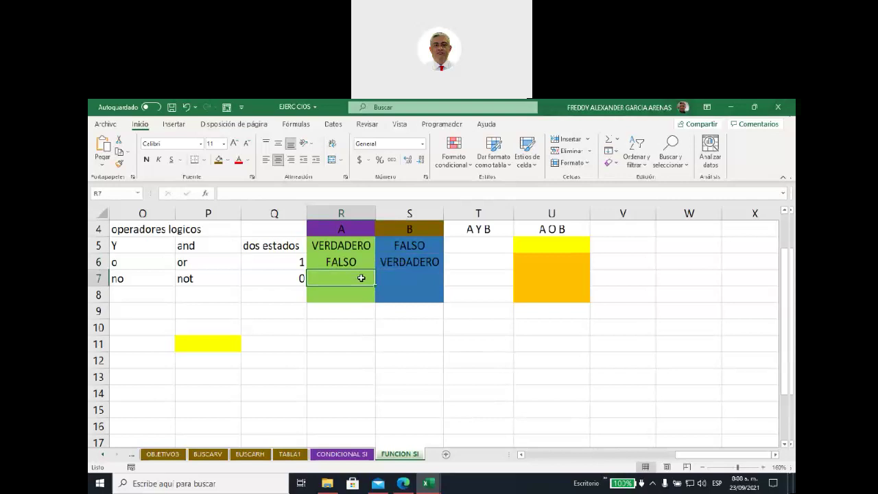
text(FALSO)
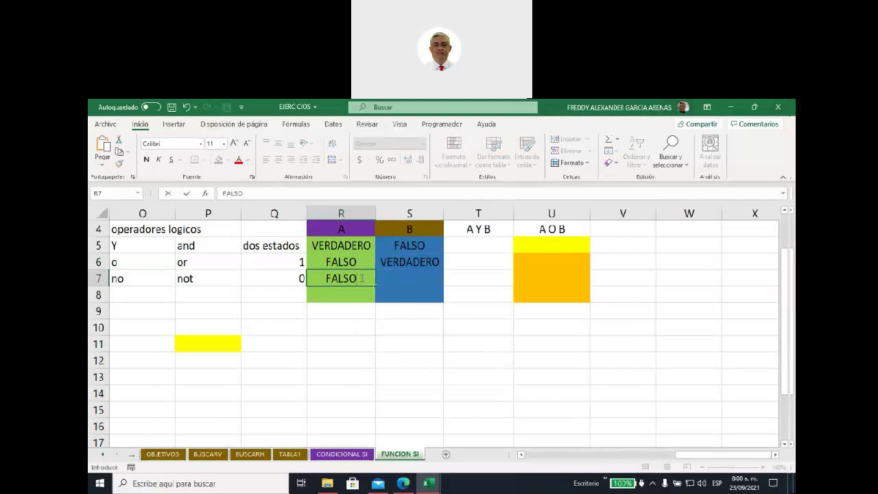
key(Tab)
text(FALSO)
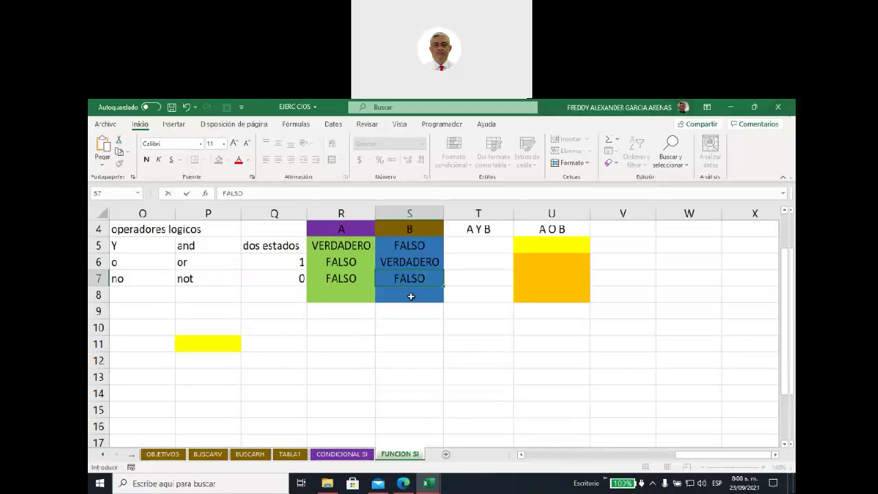
Complete the last truth table row with VERDADERO in both cells R8 and S8
click(354, 295)
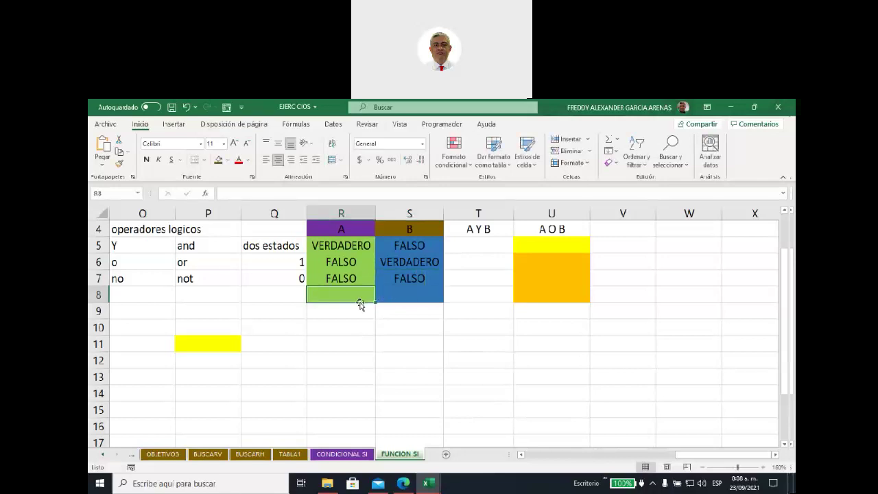
text(VERD)
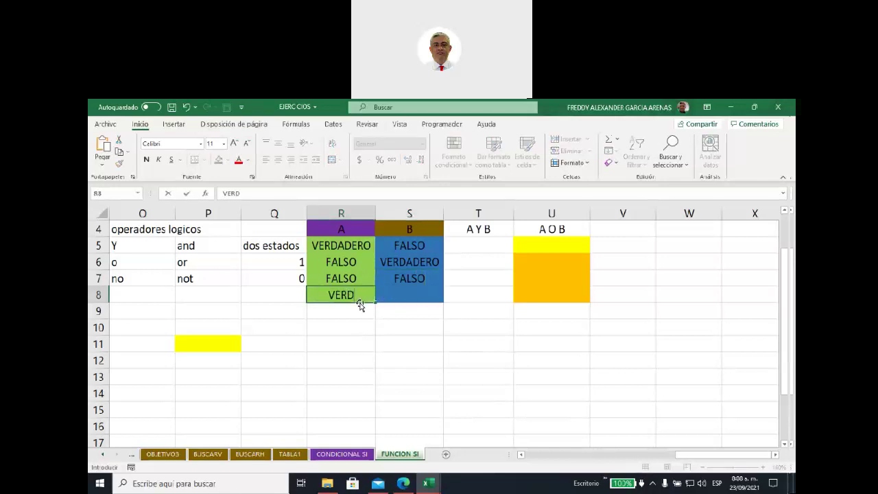
text(ADERO)
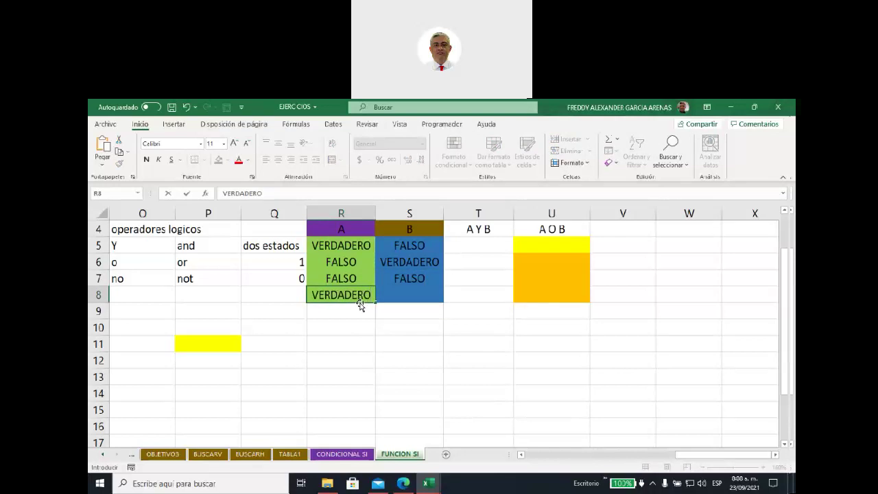
click(367, 326)
click(367, 295)
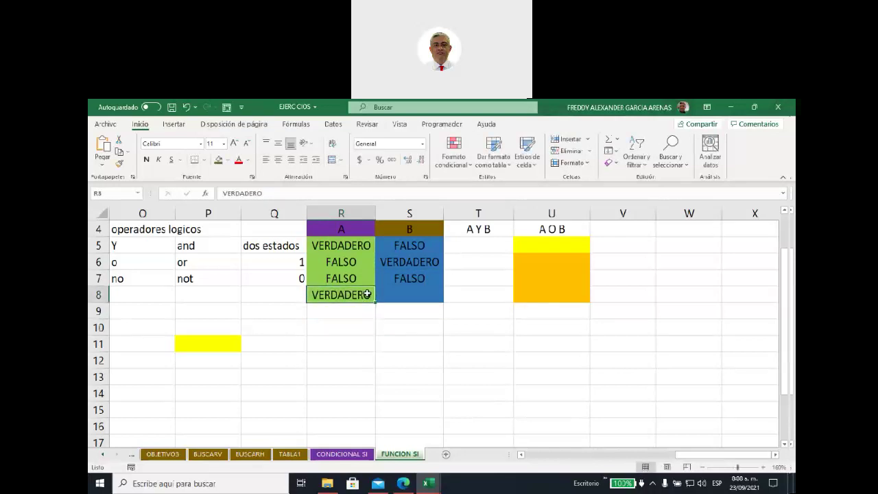
click(405, 294)
text(VERDERO)
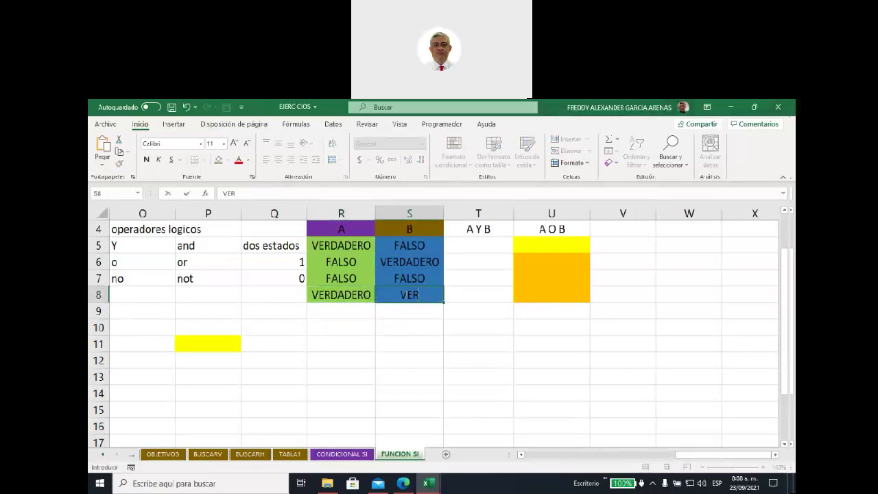
key(BackSpace)
key(BackSpace)
key(BackSpace)
text(ADERP)
key(BackSpace)
text(O)
scroll(412, 330, up, 1)
click(418, 382)
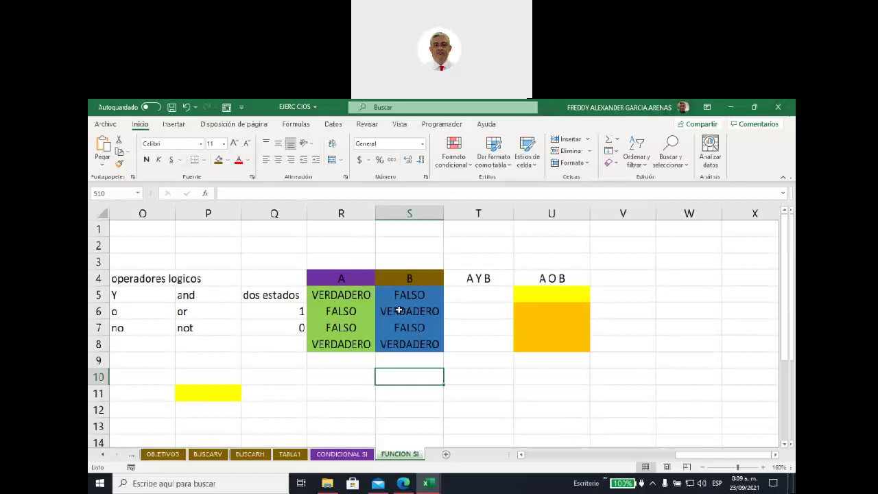
Examine the A and B values in row 5 together with their A Y B result cell
click(345, 294)
click(388, 295)
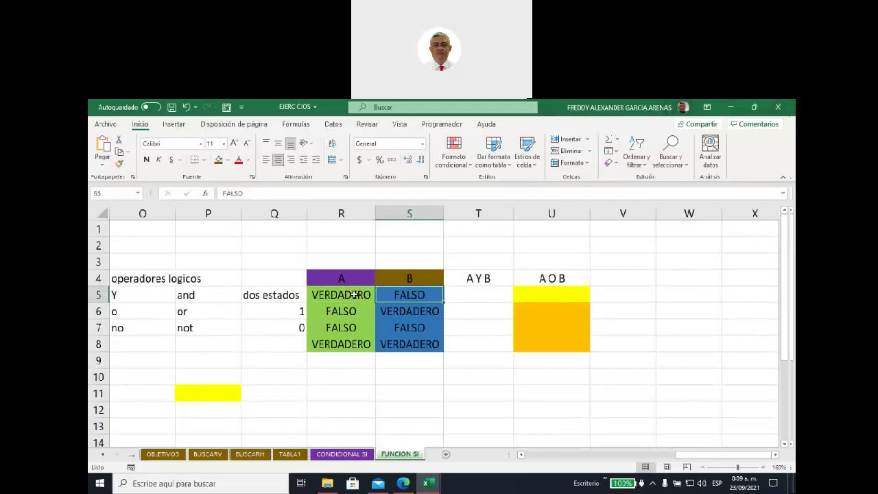
click(355, 295)
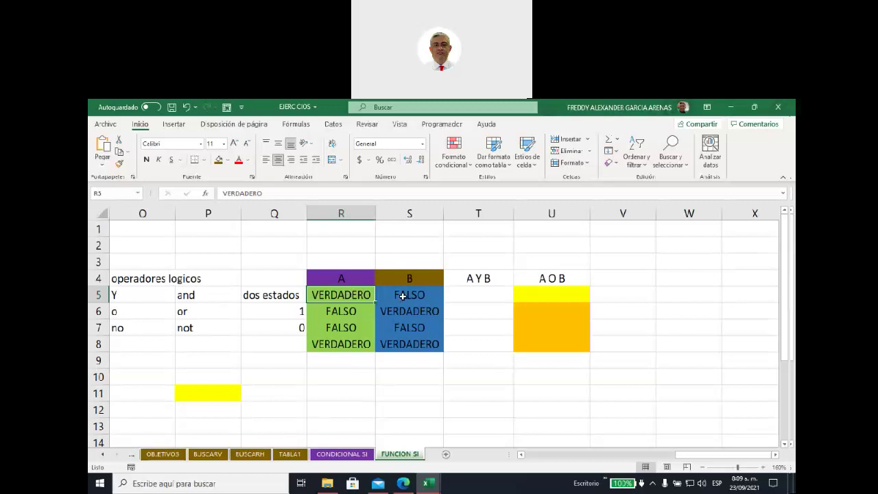
click(405, 296)
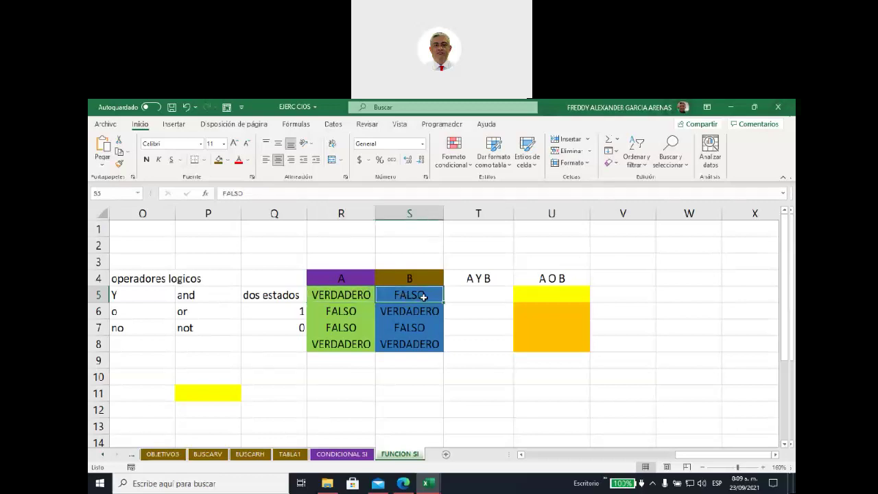
click(350, 293)
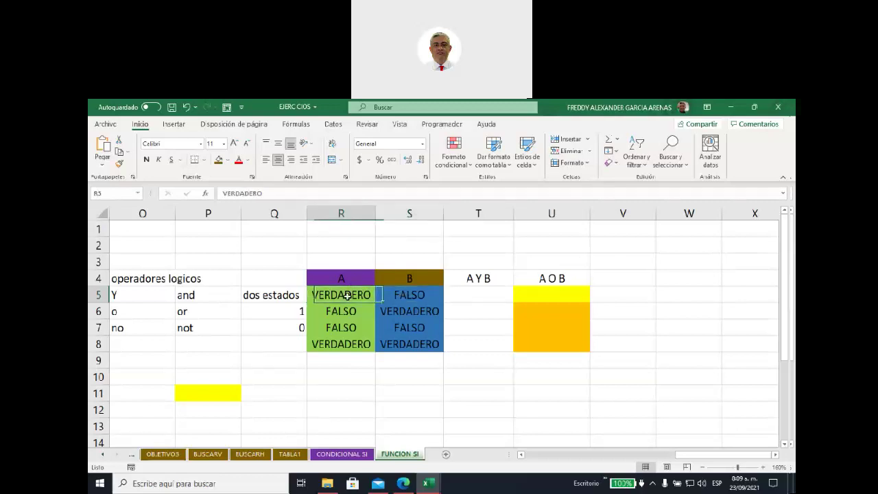
click(391, 294)
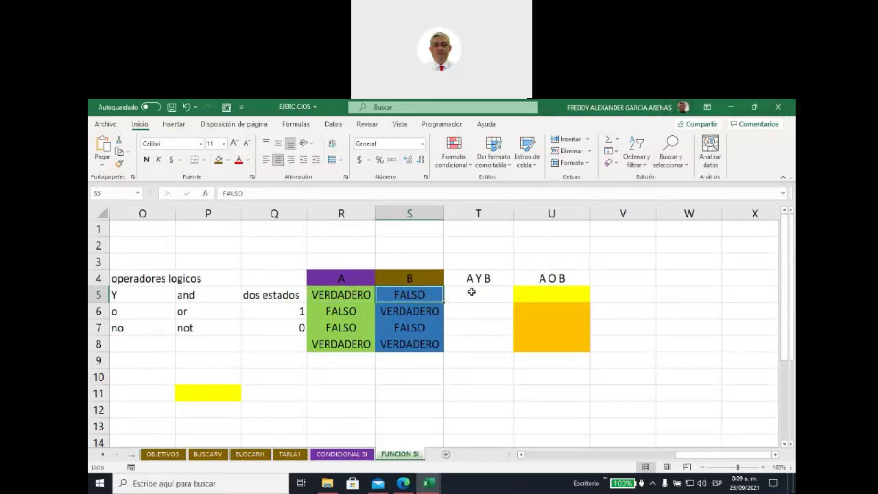
click(473, 294)
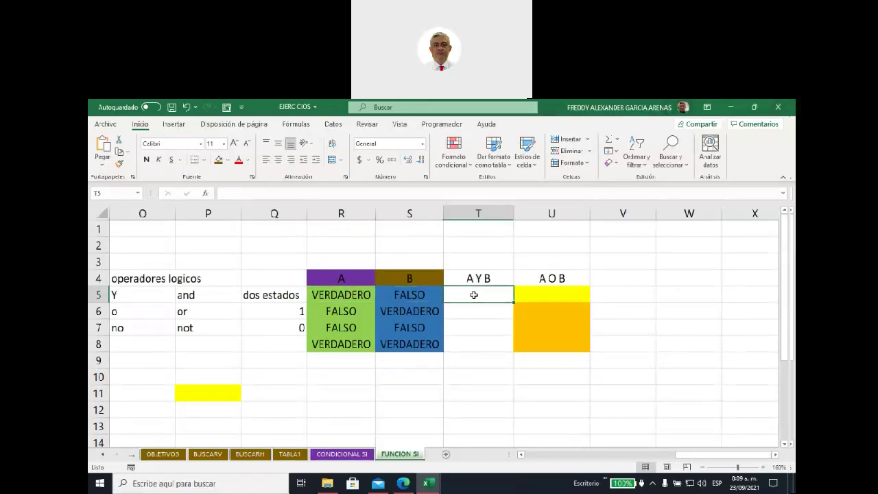
Fill header cell T4, labelled A Y B, with a dark orange theme colour
click(473, 277)
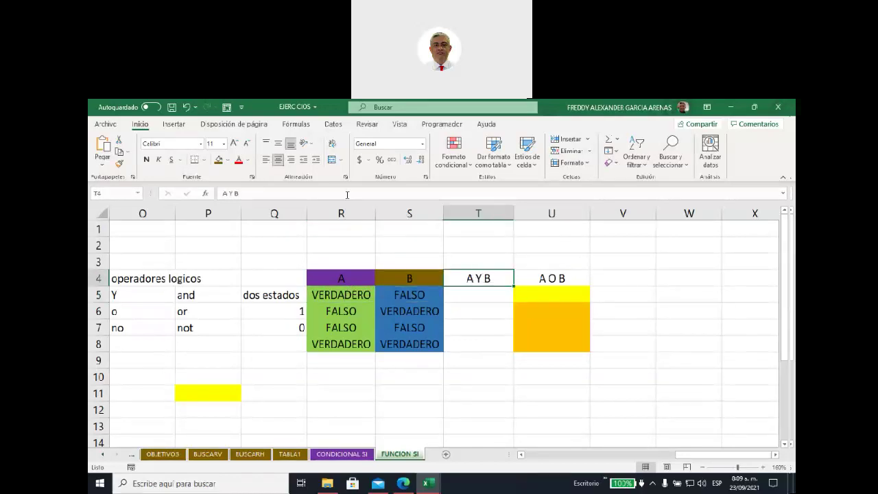
click(225, 160)
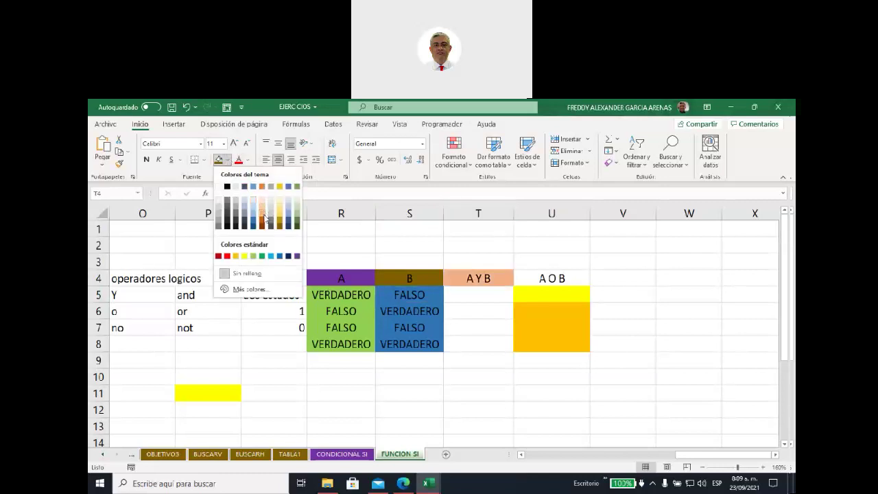
click(263, 220)
click(495, 249)
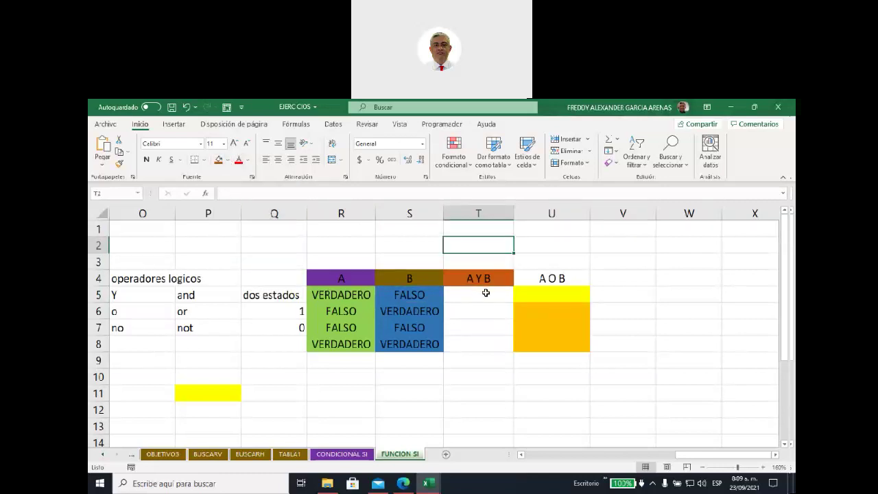
Enter VERDADERO in cell T8 as the A Y B result for the row where A and B are both VERDADERO
click(486, 292)
click(478, 284)
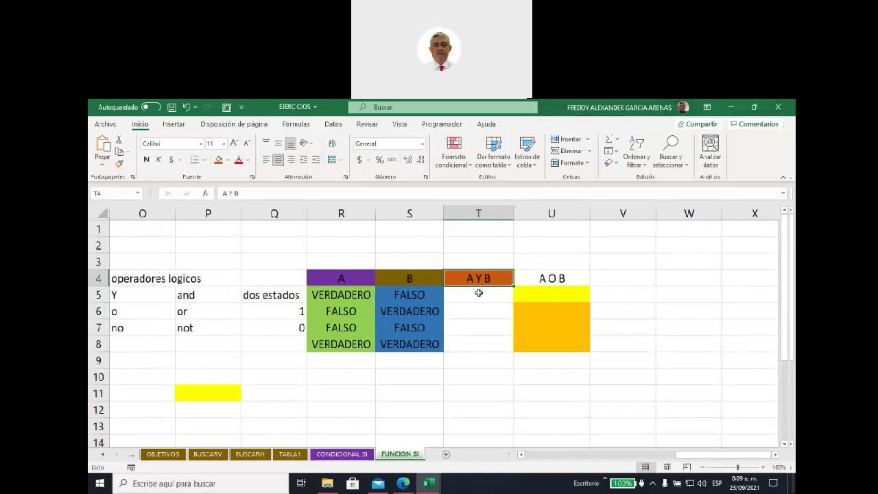
drag(349, 347, 399, 347)
click(464, 346)
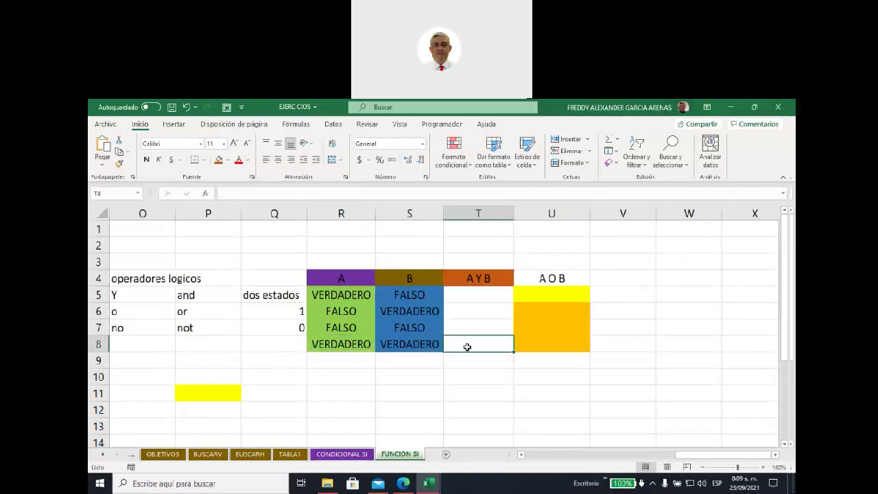
text(VERD)
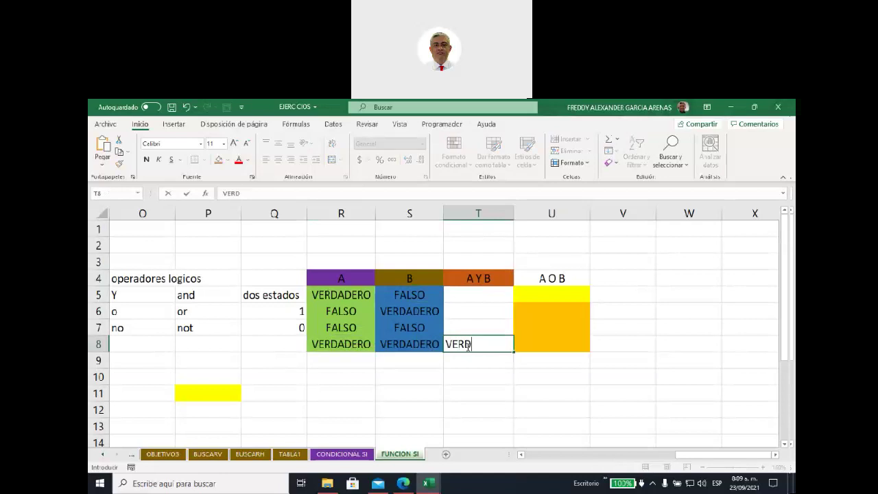
text(ADERO)
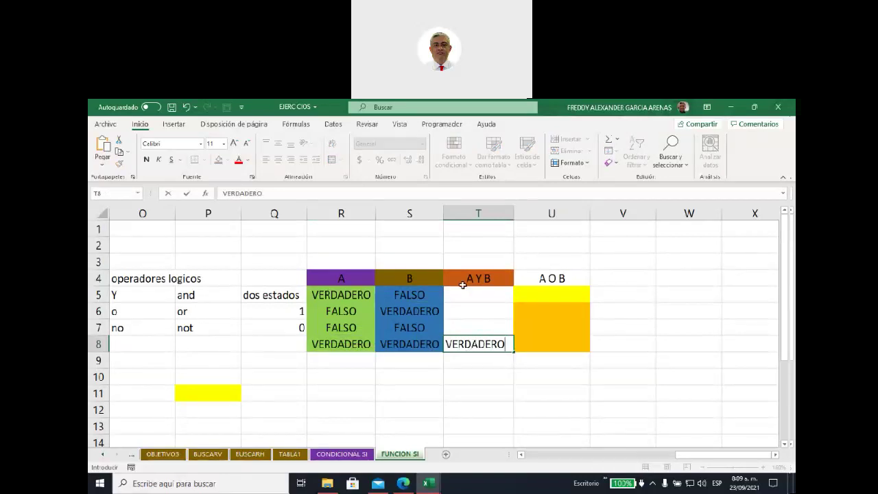
click(464, 284)
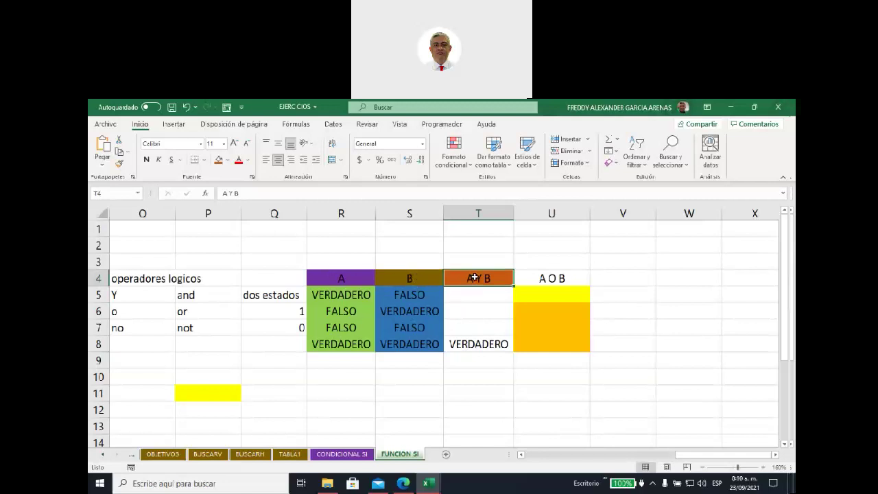
click(480, 346)
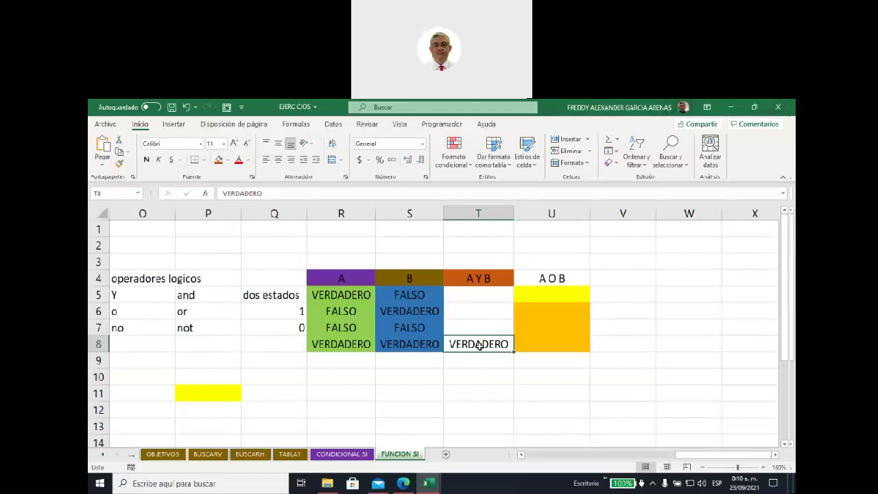
Fill the remaining A Y B result cells T5, T6 and T7 with FALSO
click(475, 295)
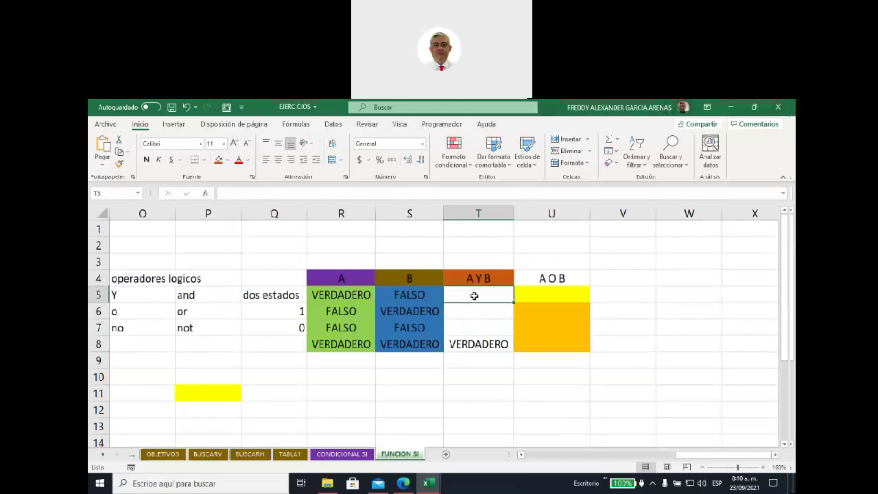
text(FALSO)
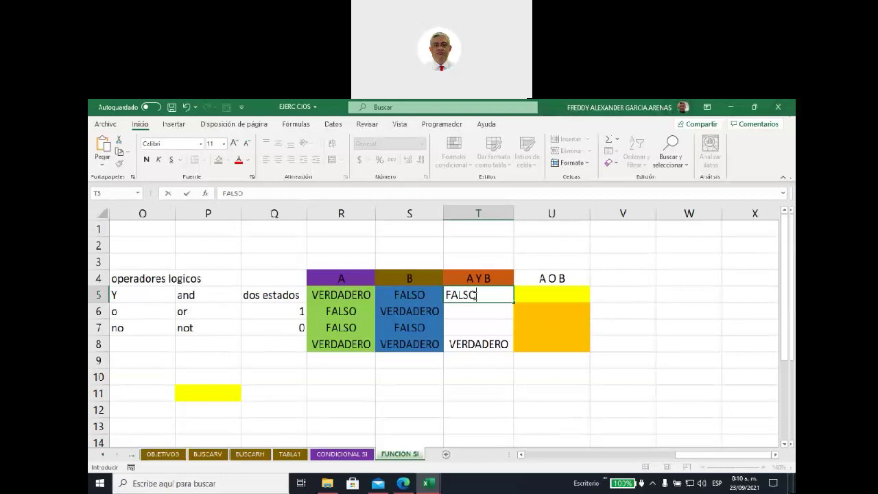
key(Return)
text(FALSO)
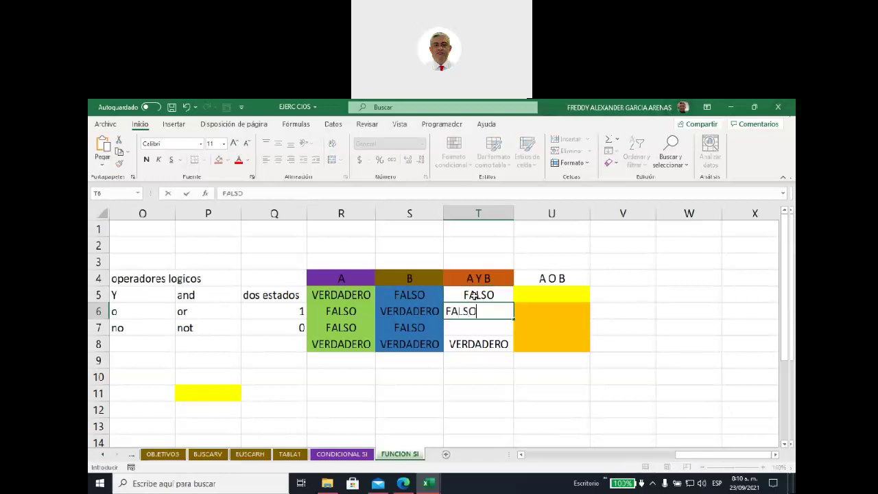
key(Return)
text(FALSO)
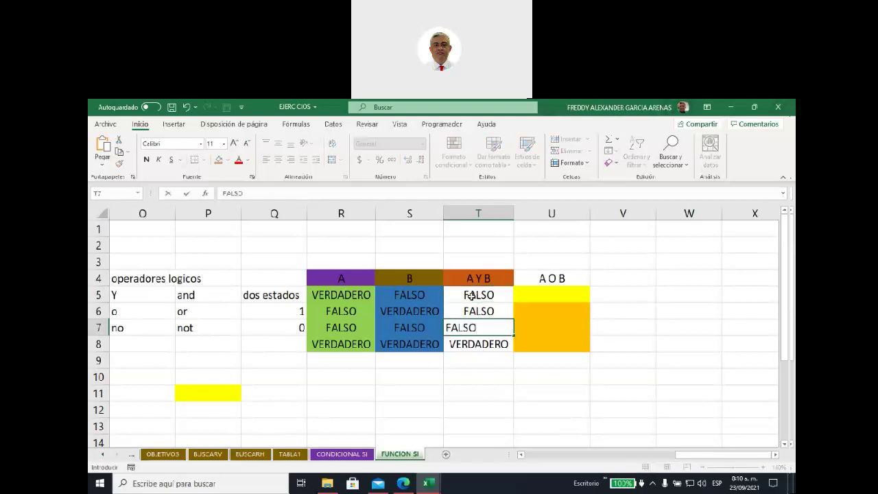
click(489, 373)
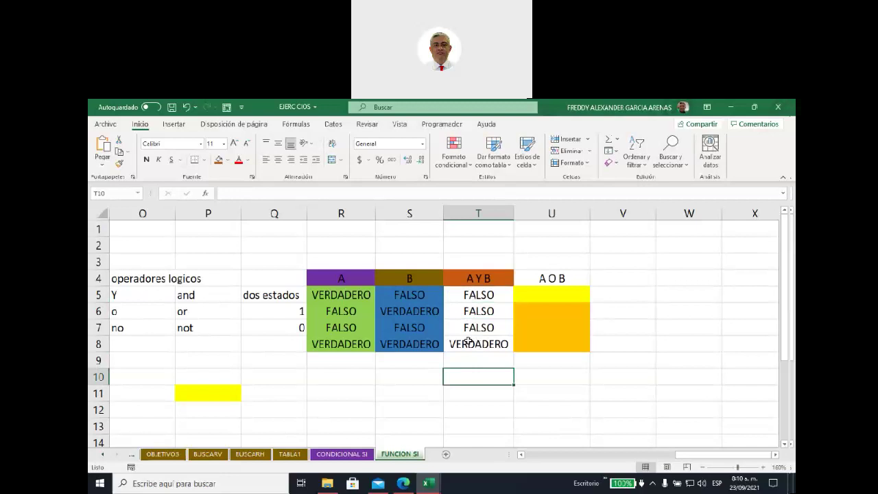
Add the label PASAJE in cell R3, above the A header
click(344, 346)
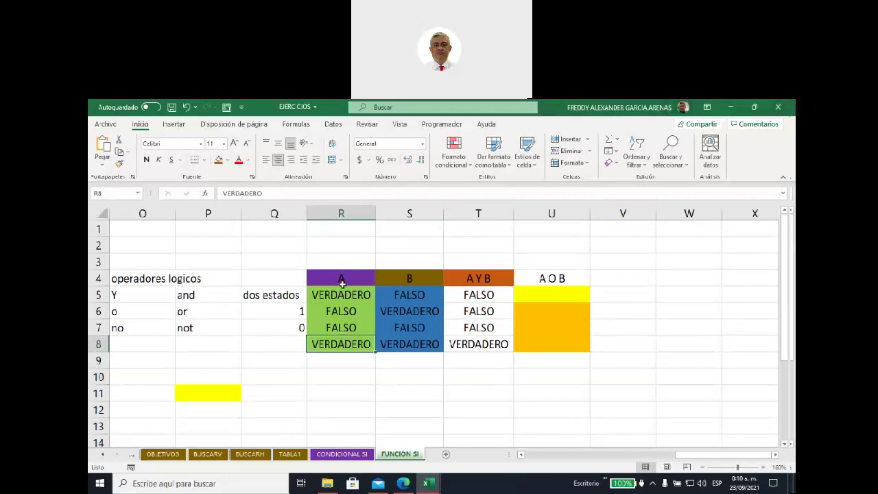
click(406, 346)
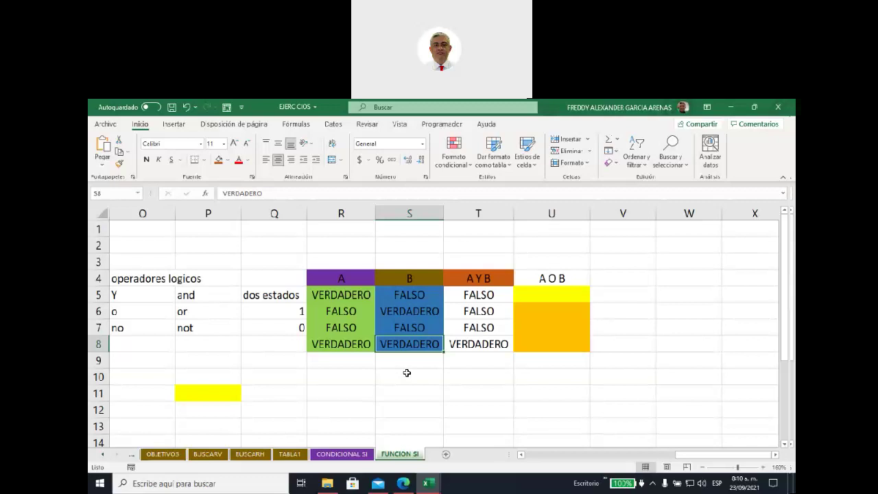
click(333, 361)
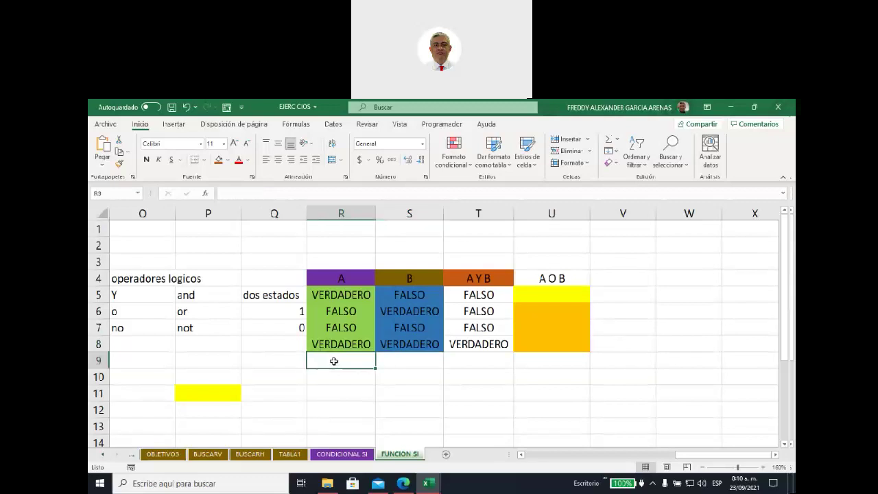
click(342, 262)
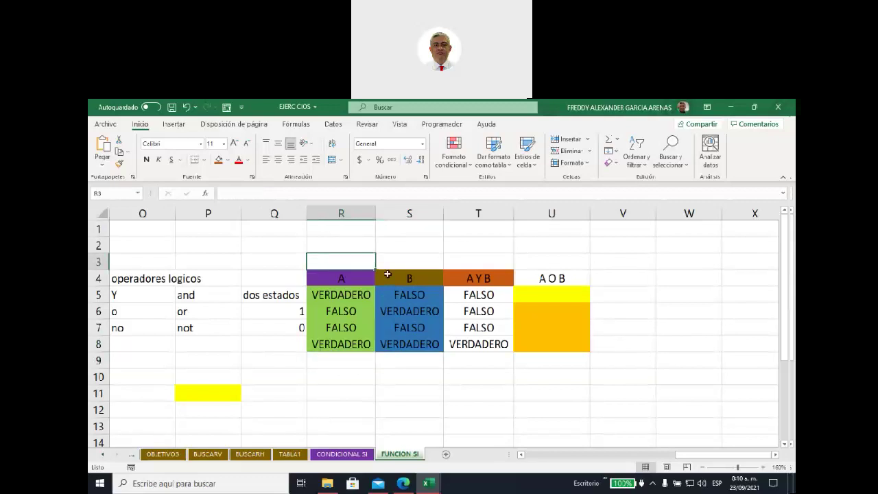
text(PASSAE)
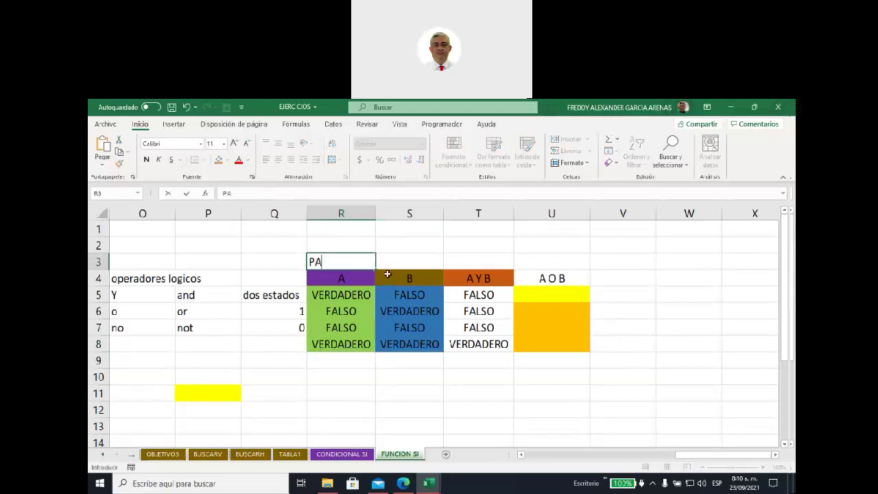
key(BackSpace)
key(BackSpace)
key(BackSpace)
text(AJE)
Label cell T3 above the A Y B header as DESTINO and cell S3 above the B header as BUS
click(462, 265)
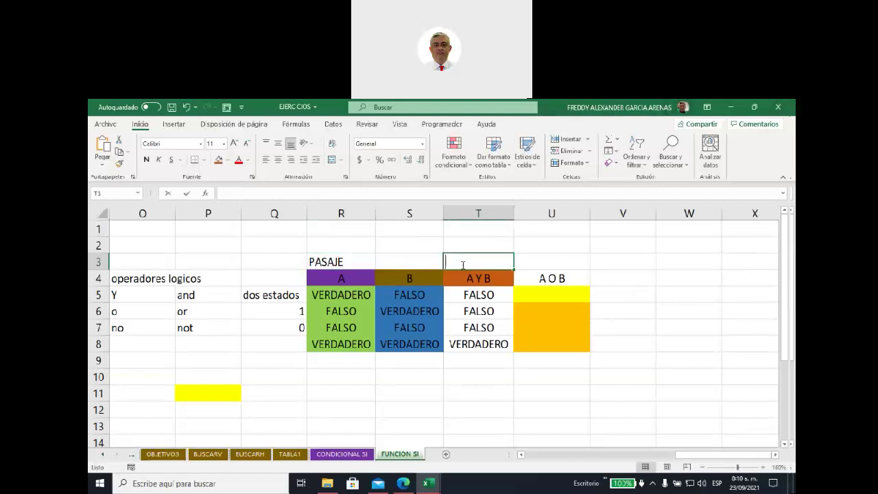
text(DESTINO)
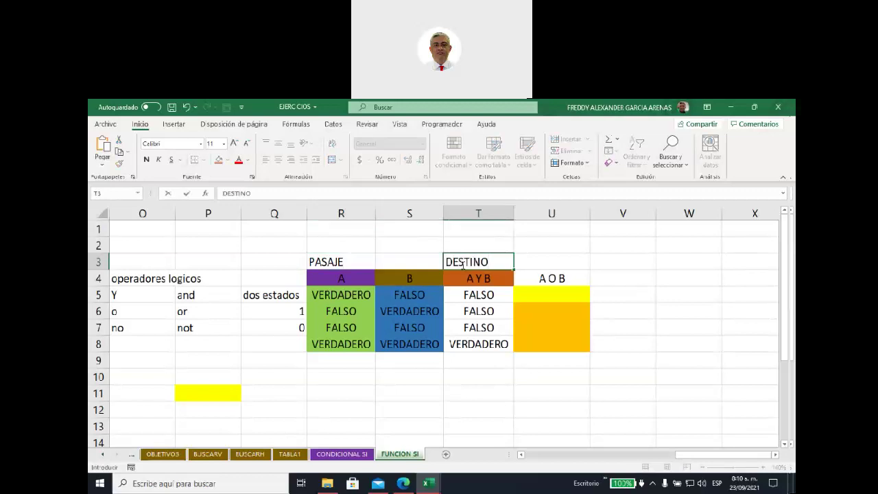
click(411, 232)
click(466, 262)
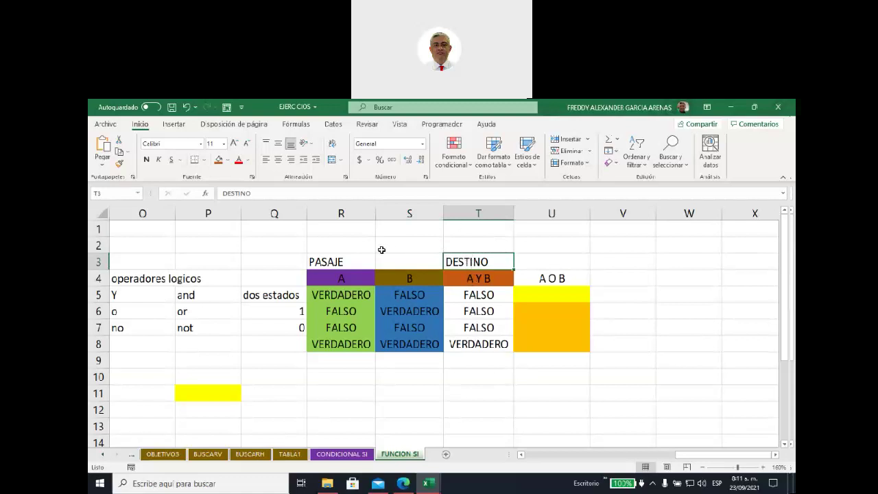
click(336, 262)
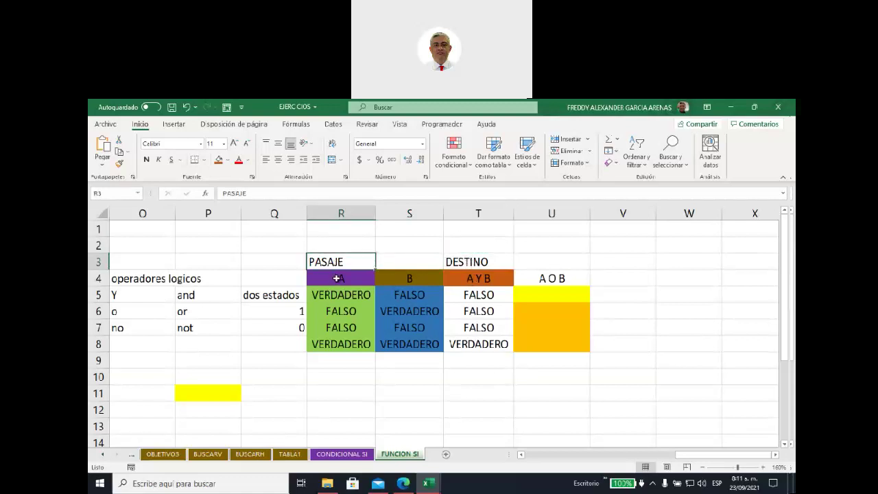
click(394, 262)
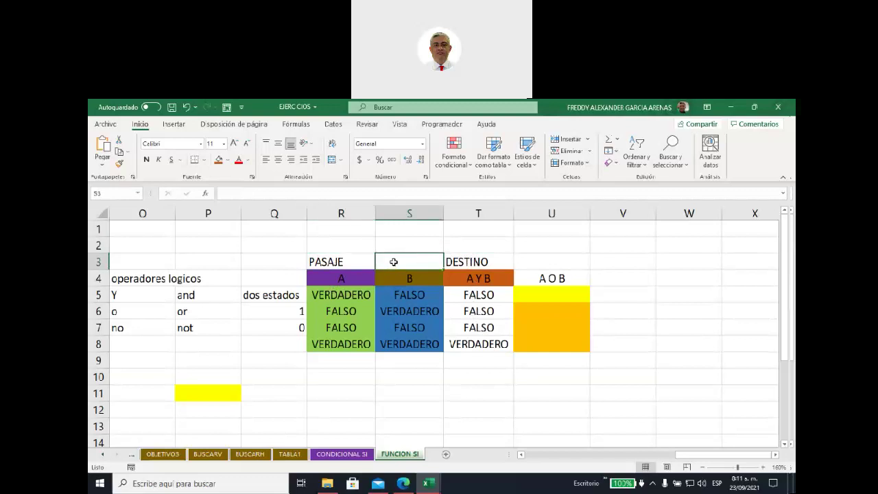
text(BUS)
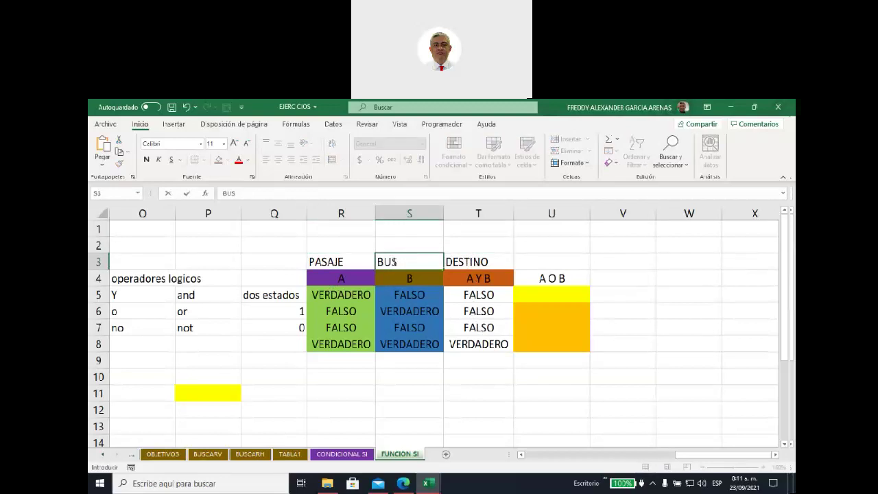
click(439, 376)
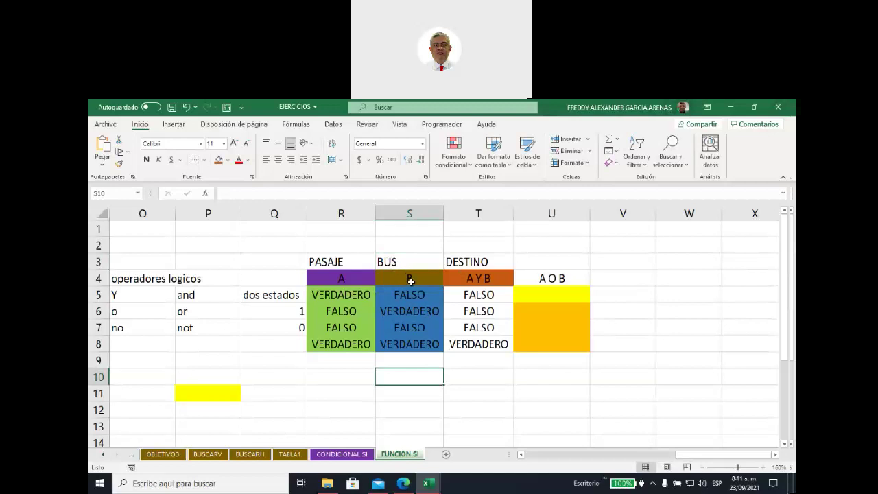
Go through rows 5 to 8 of the truth table, checking the PASAJE and BUS values against each DESTINO result
click(344, 294)
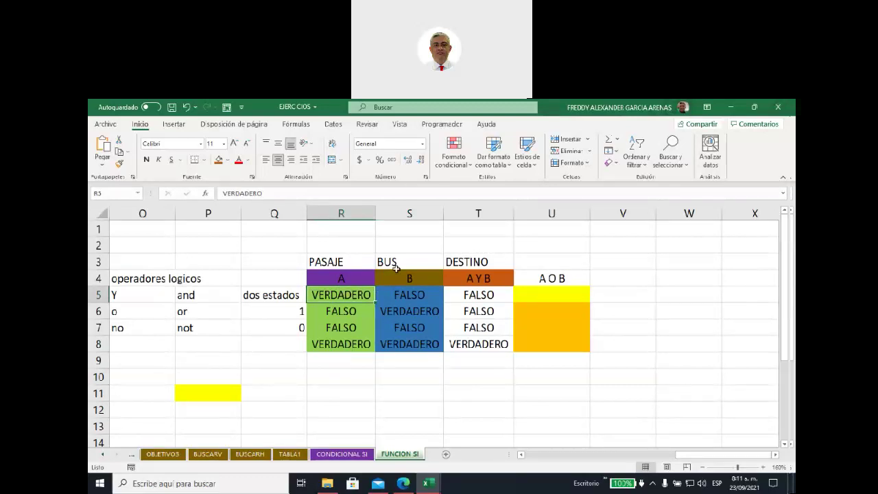
click(407, 295)
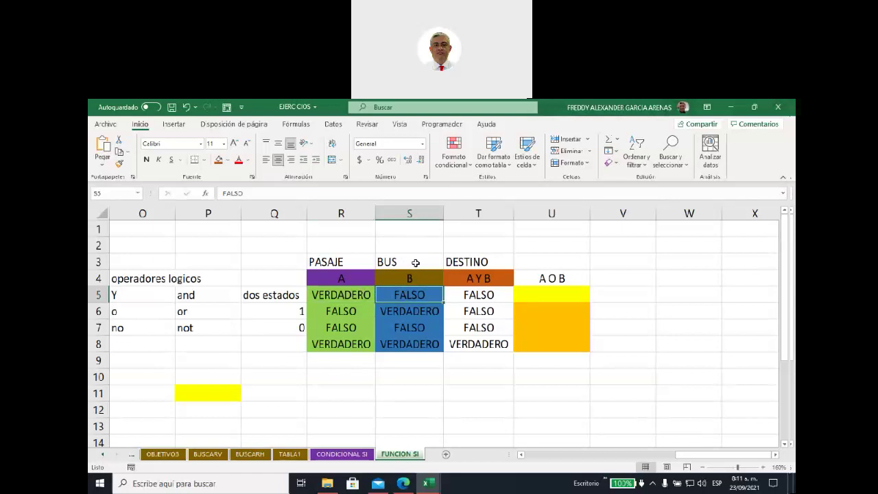
click(478, 297)
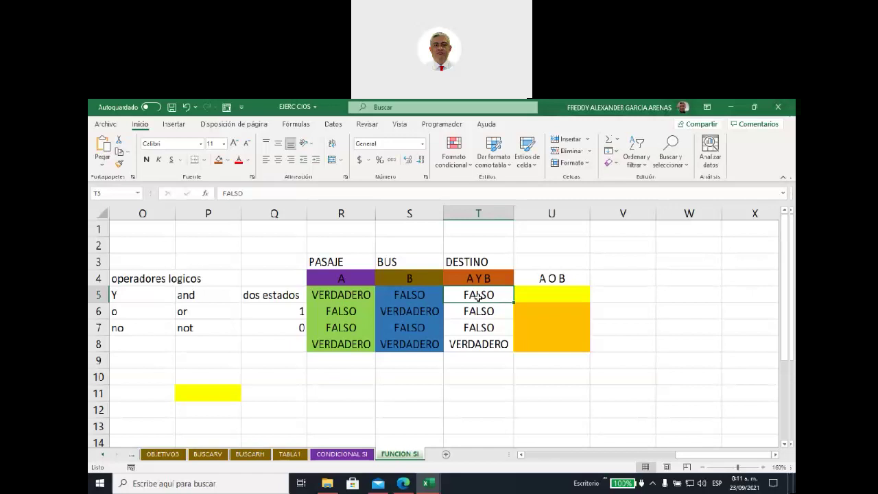
click(361, 295)
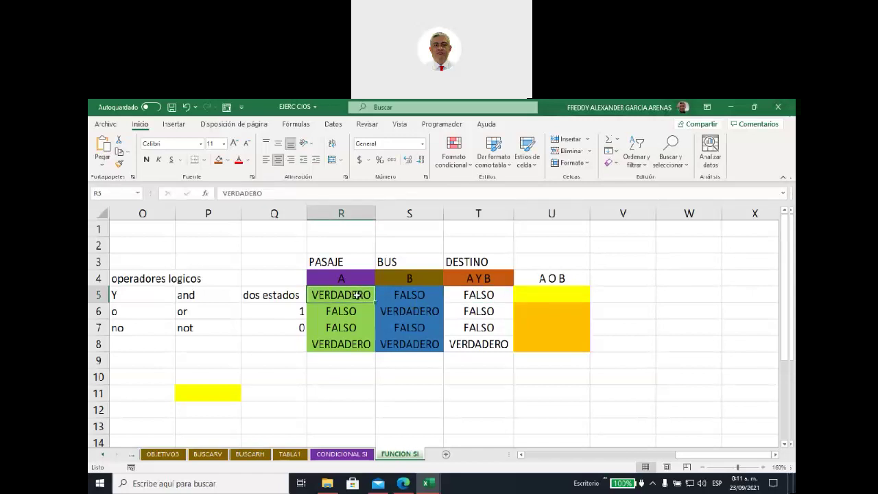
click(471, 298)
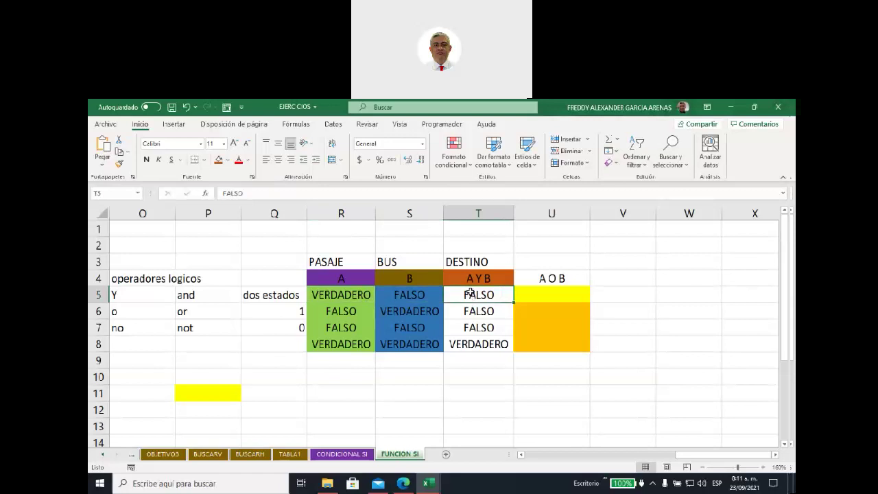
click(332, 313)
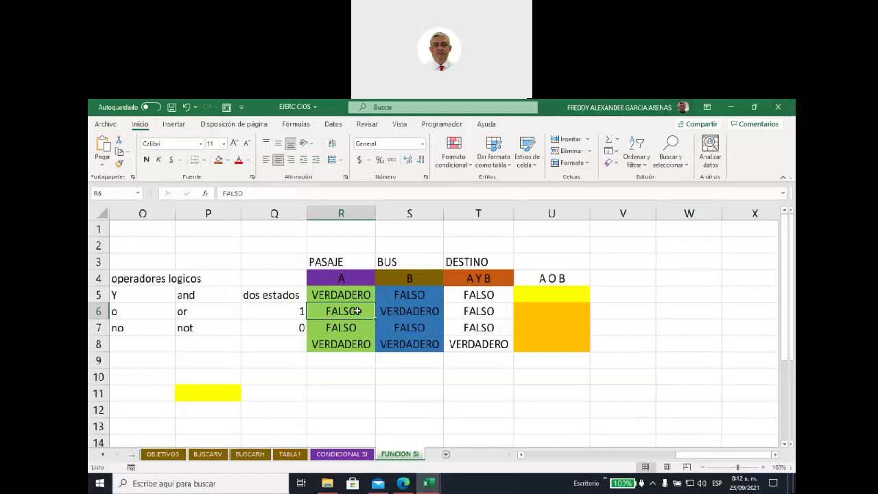
click(393, 311)
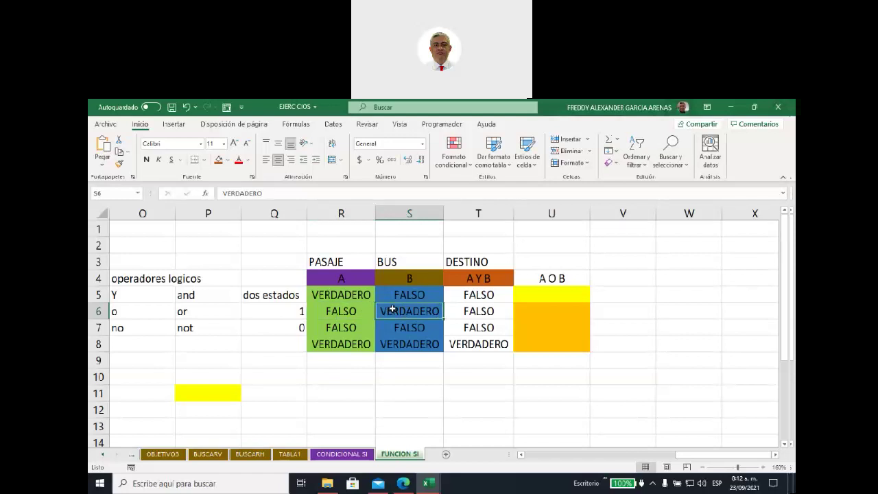
click(475, 311)
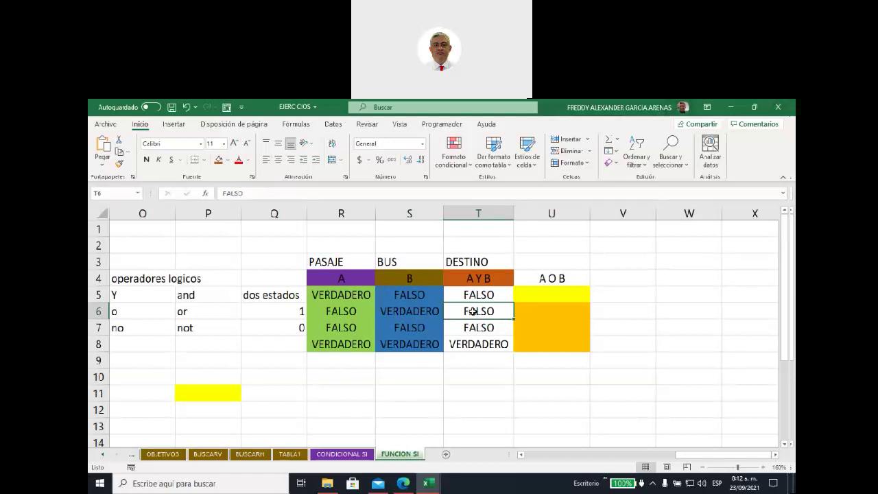
click(333, 329)
click(397, 329)
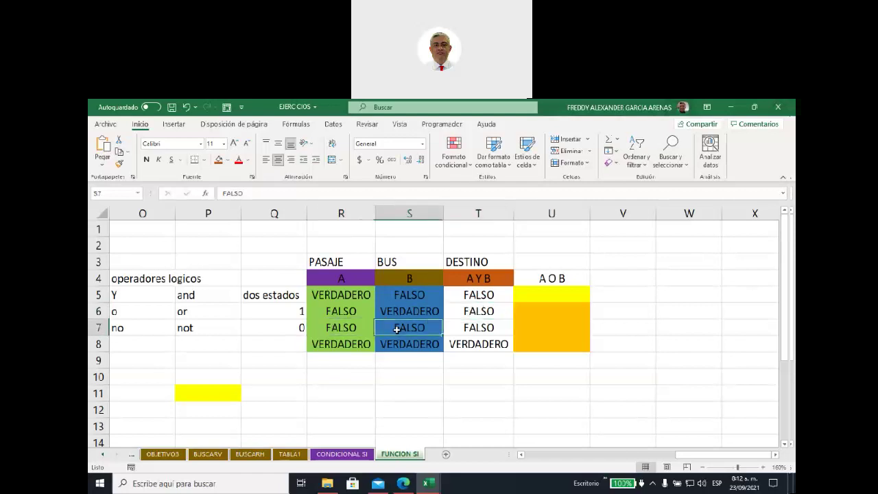
click(473, 331)
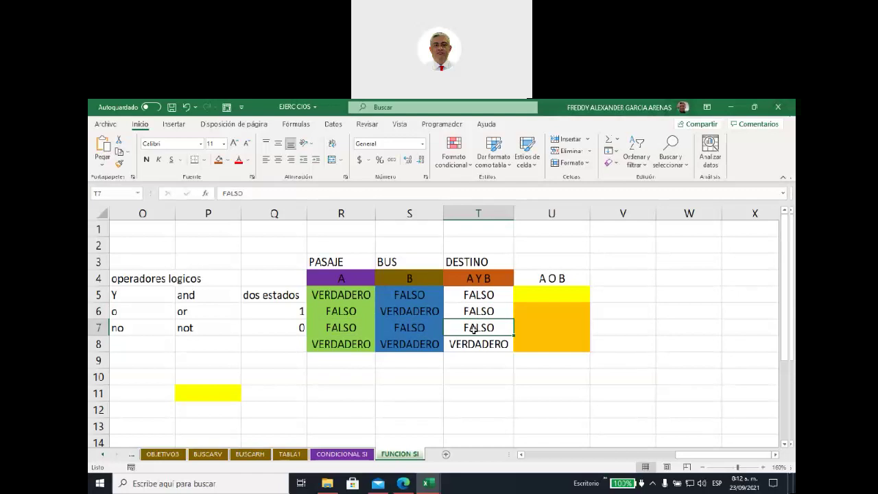
click(339, 342)
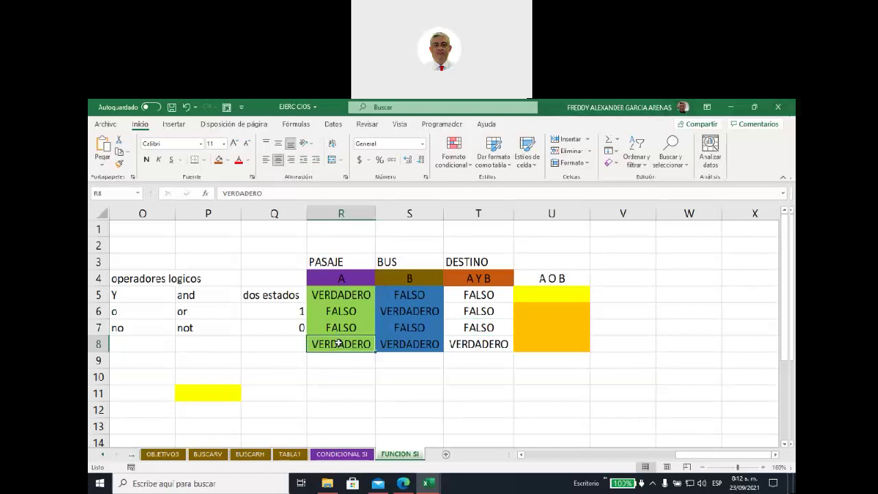
click(402, 346)
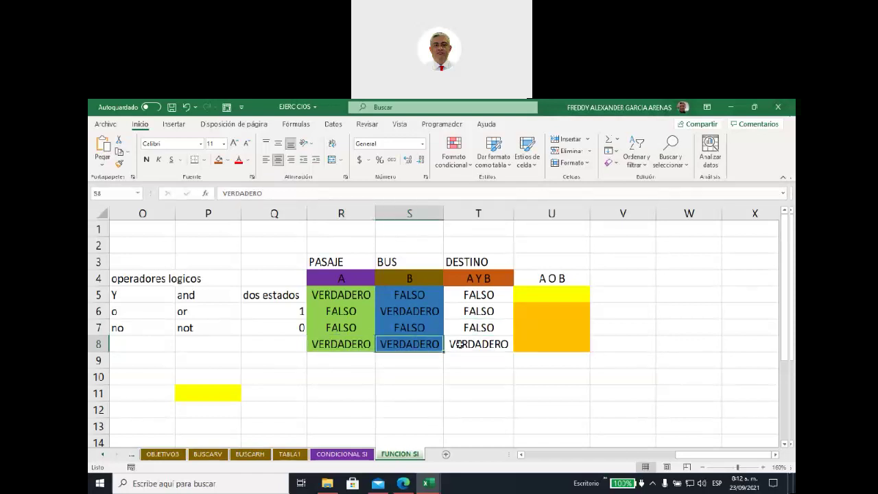
click(478, 341)
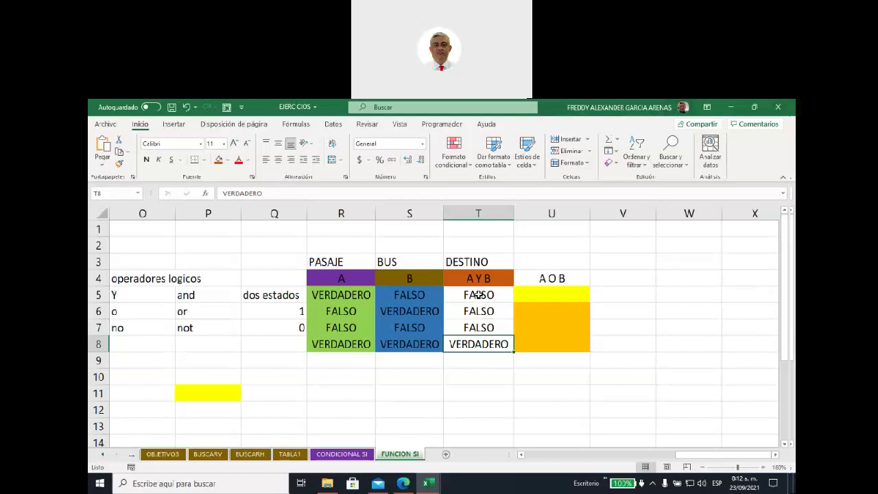
key(alt+Tab)
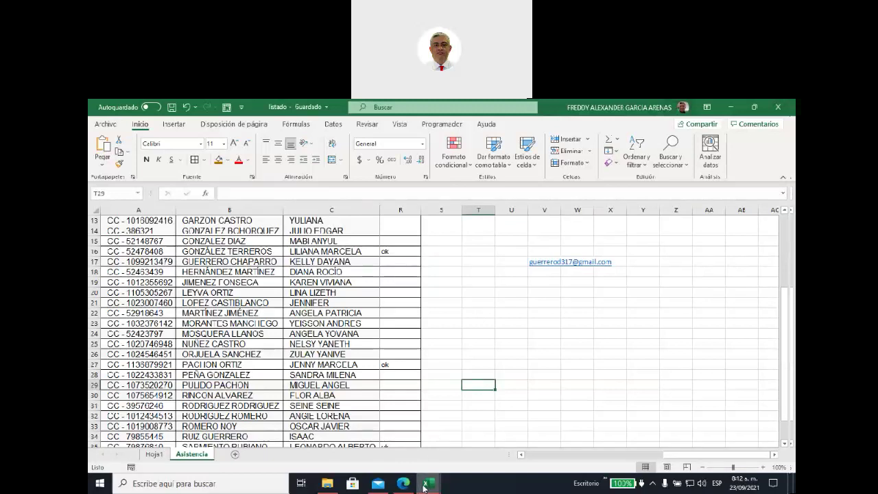
mouse_move(426, 484)
click(498, 460)
Review the A Y B results in T5:T8 against the A and B values in R5:R8 and S5:S8
click(471, 297)
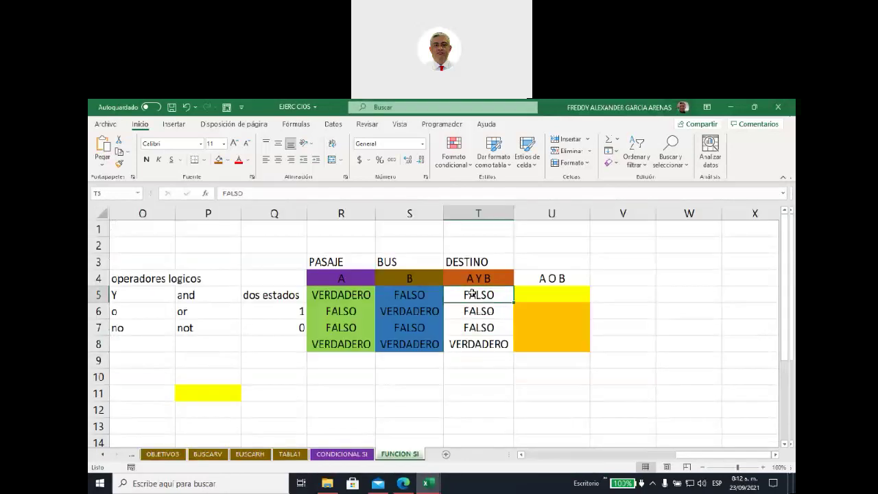
drag(468, 297, 475, 343)
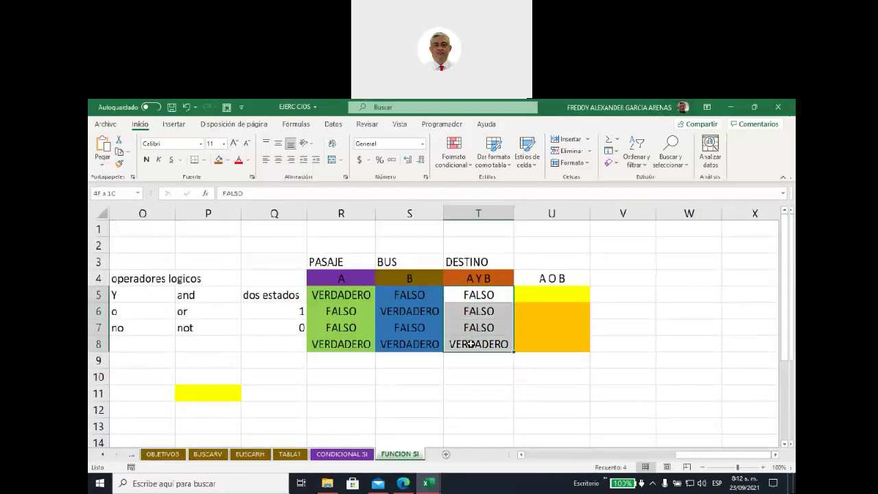
drag(342, 294, 344, 344)
drag(409, 293, 410, 343)
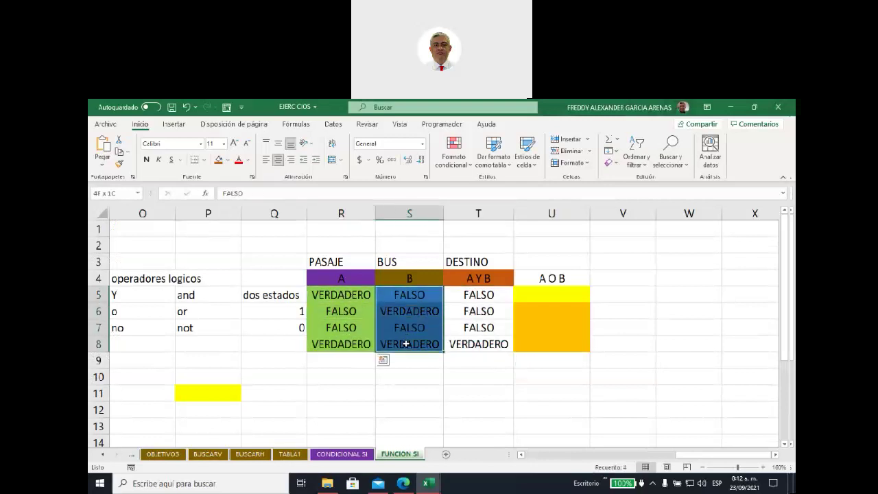
click(474, 344)
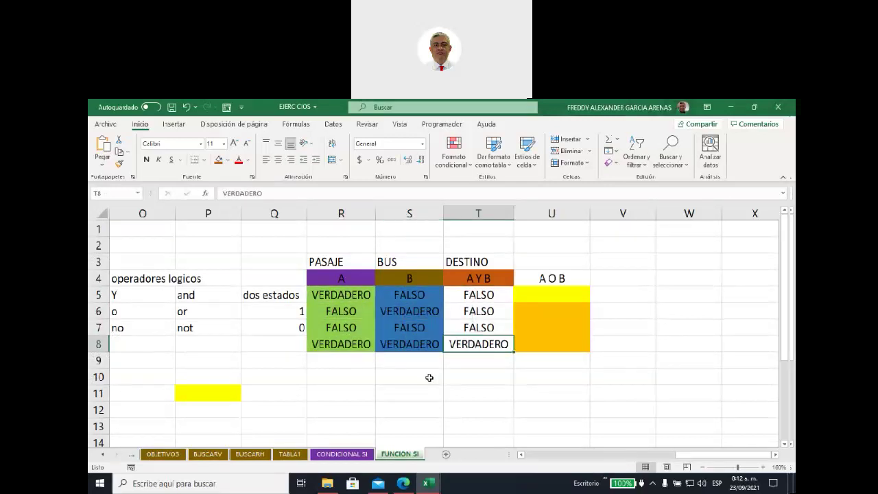
Enter the label DESCUENTO in cell T9, below the A Y B results
click(339, 364)
click(454, 363)
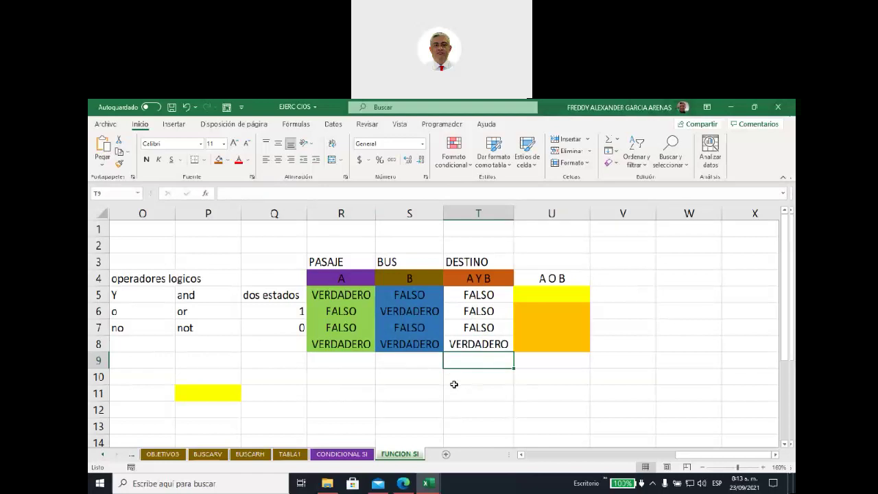
text(DESCUEBT)
key(BackSpace)
key(BackSpace)
text(NTO)
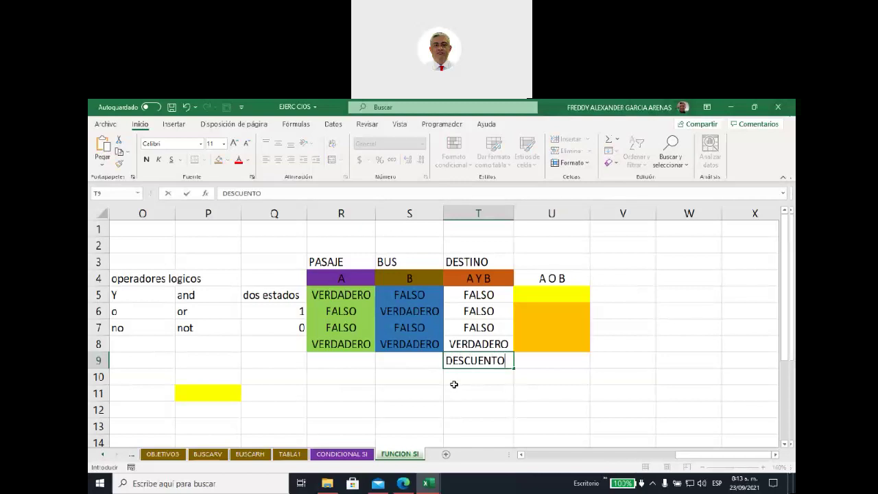
Label cell R9 below the A values as CABEZA and cell S9 below the B values as HIJOS
click(343, 361)
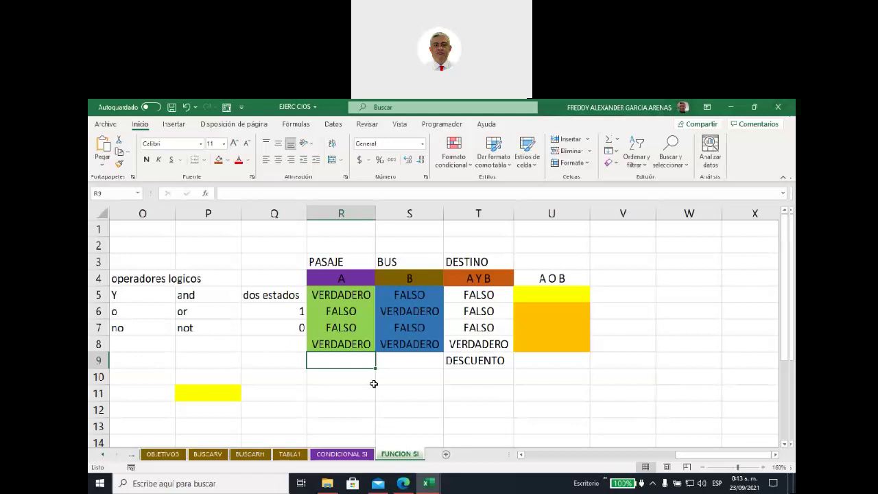
text(CABEZA)
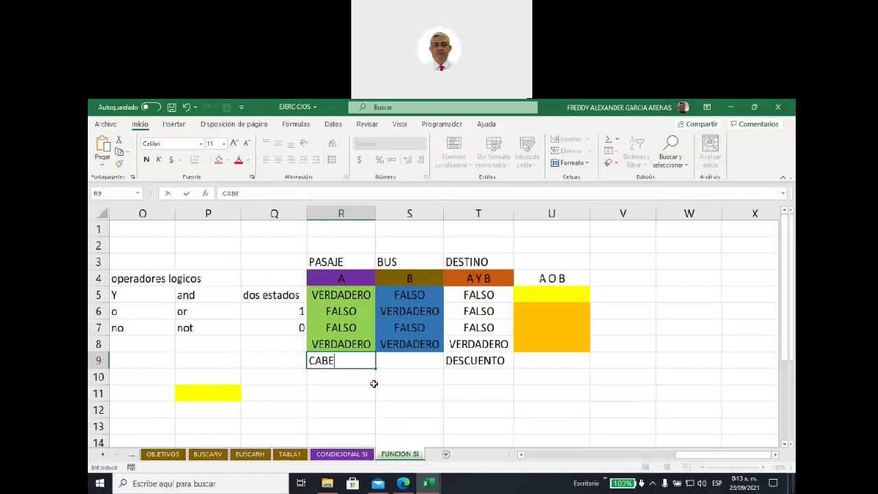
click(410, 361)
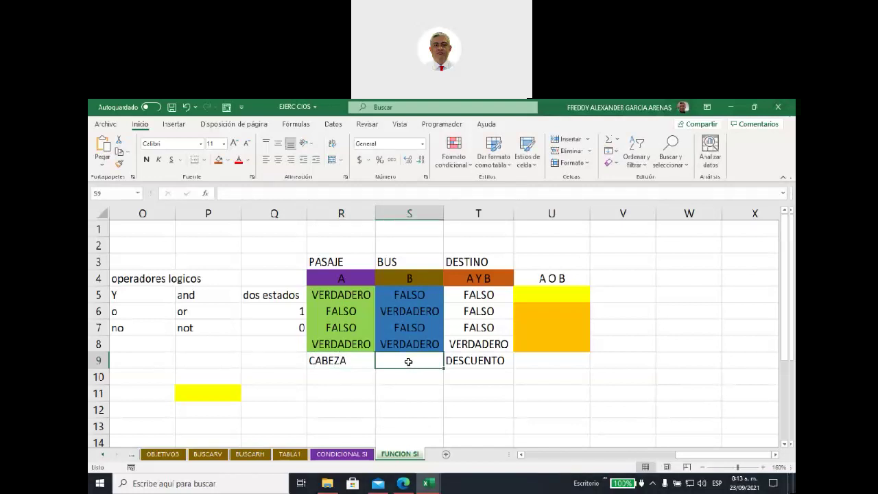
text(HIJOS)
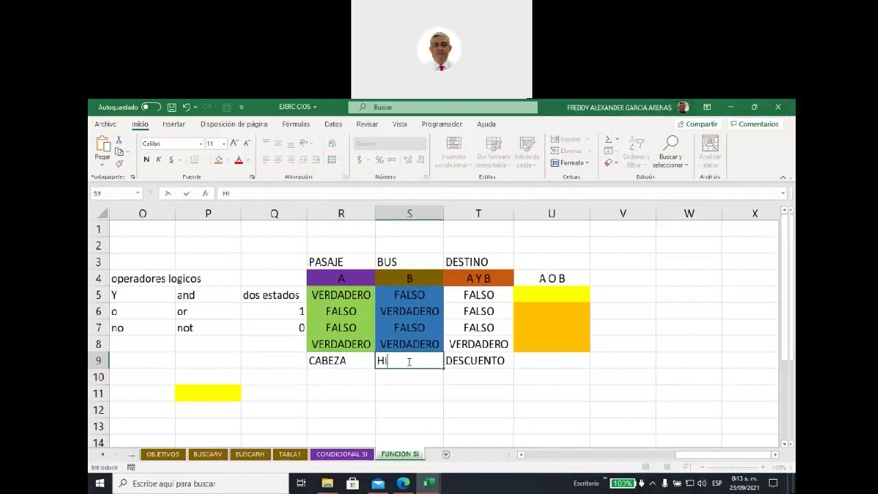
click(413, 384)
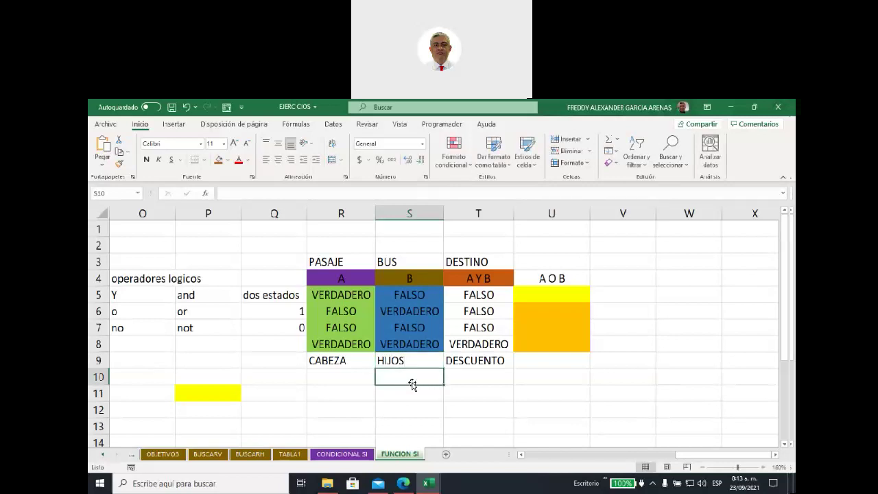
Examine each truth table row again using the CABEZA and HIJOS conditions and the DESCUENTO result in column T
click(341, 294)
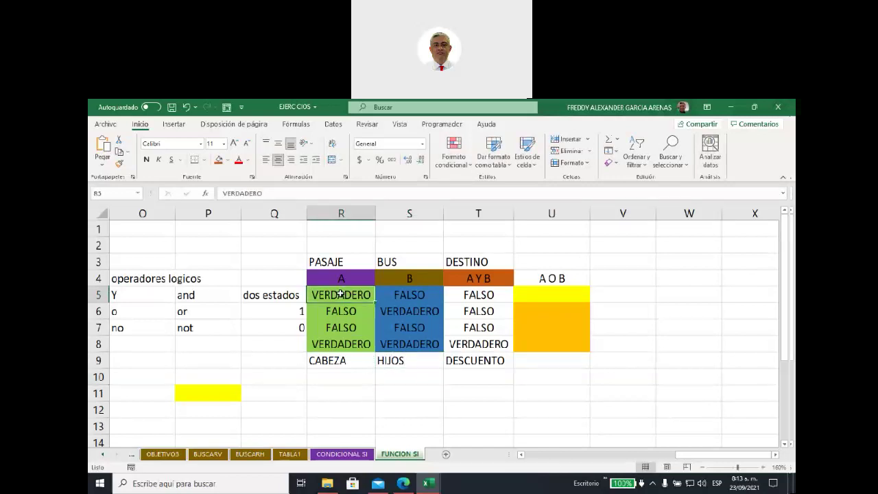
click(348, 359)
key(Right)
key(Left)
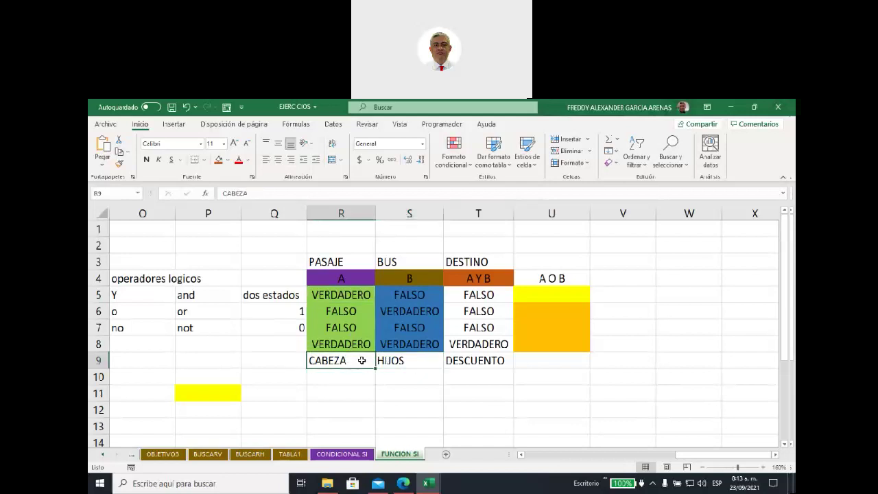
click(402, 362)
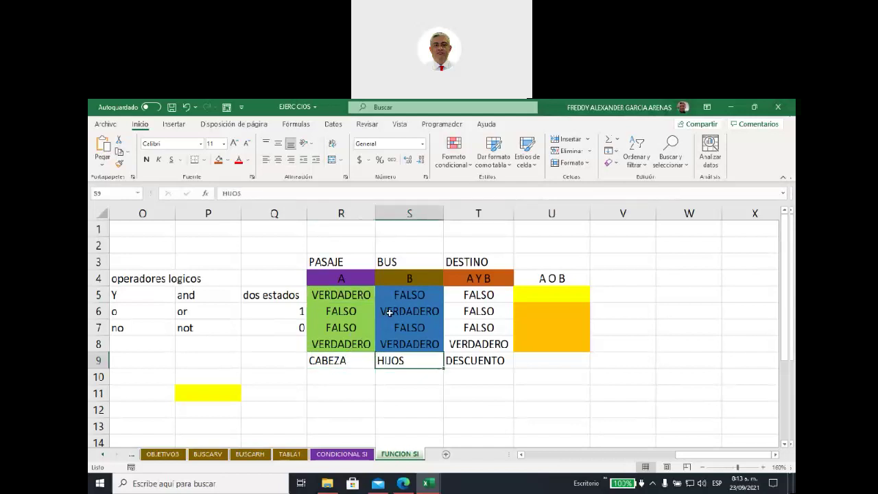
click(486, 294)
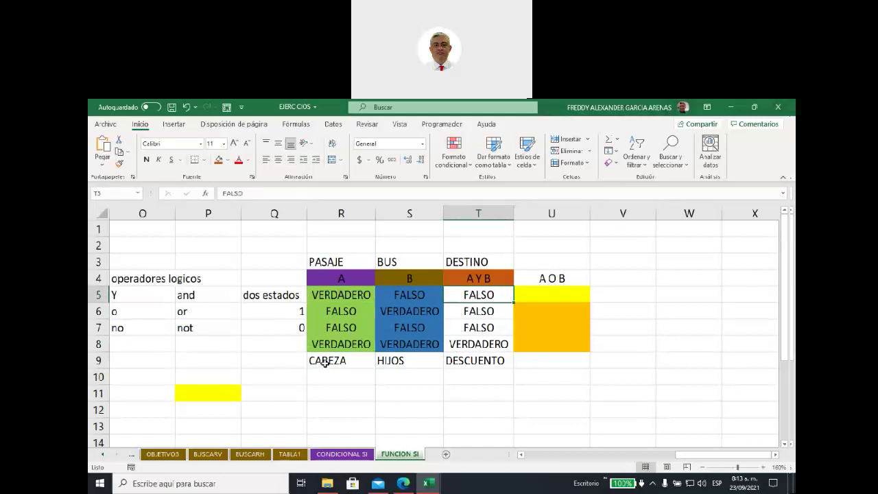
click(409, 316)
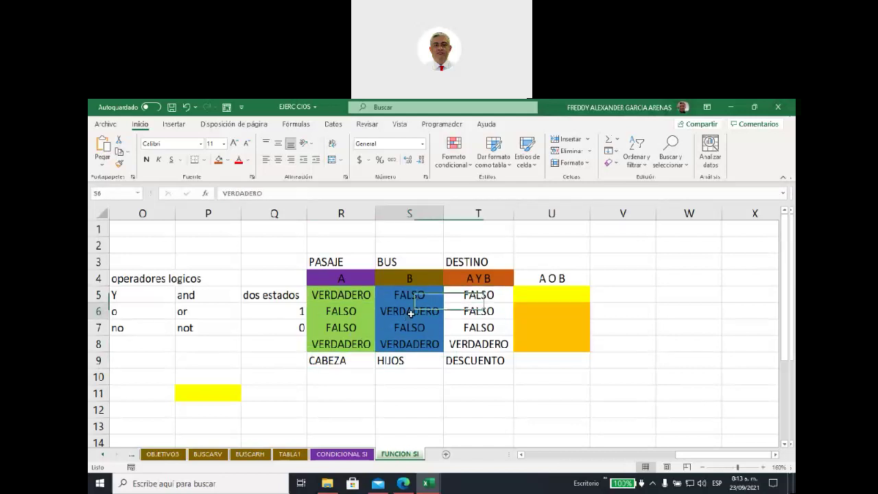
click(477, 314)
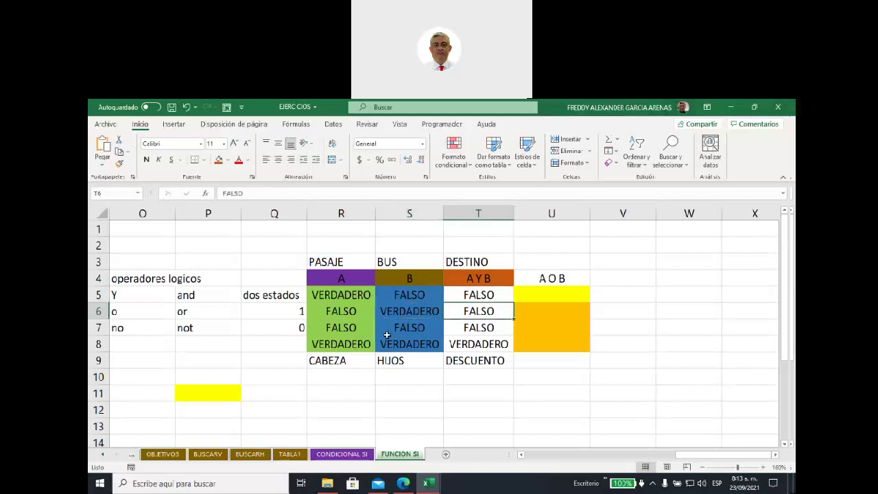
click(348, 332)
click(414, 332)
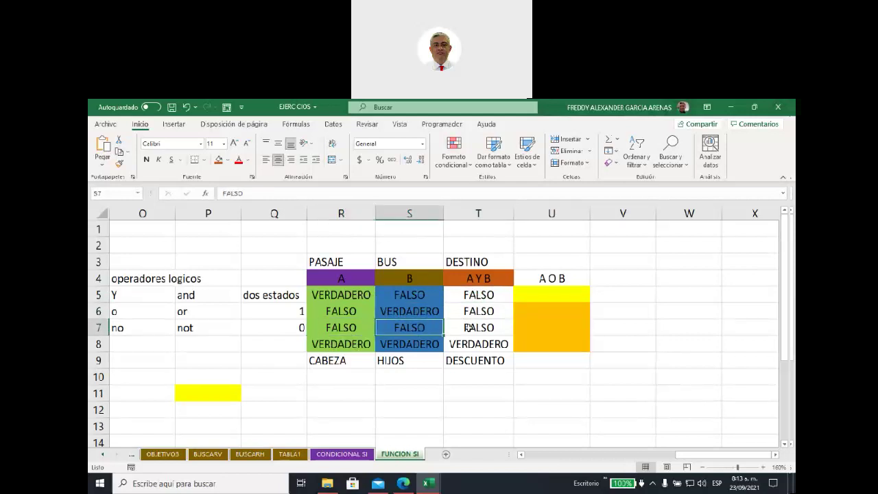
click(468, 328)
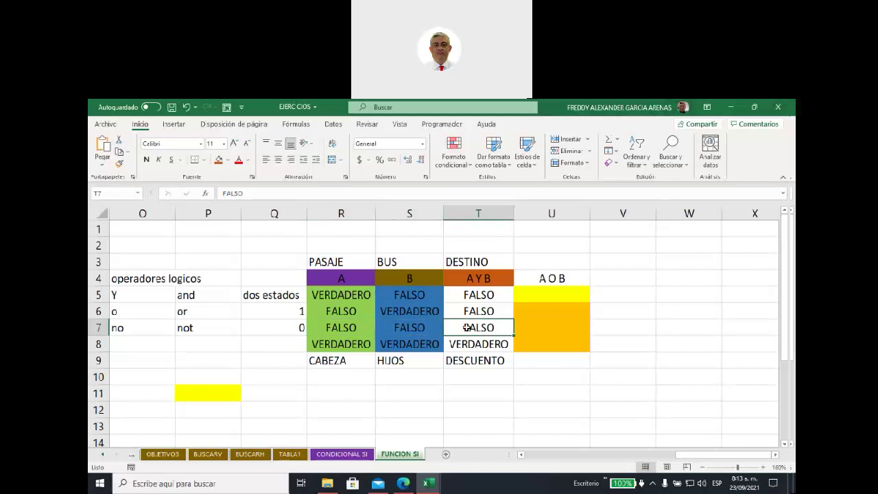
click(341, 345)
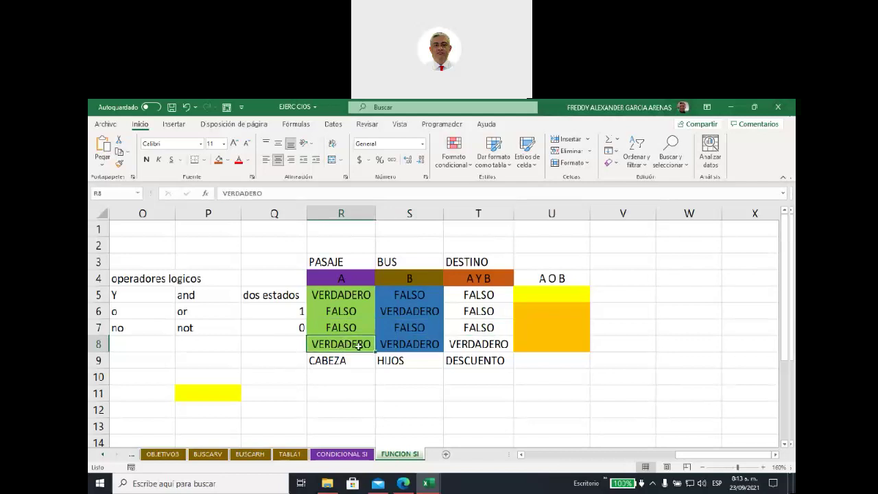
click(388, 345)
click(463, 345)
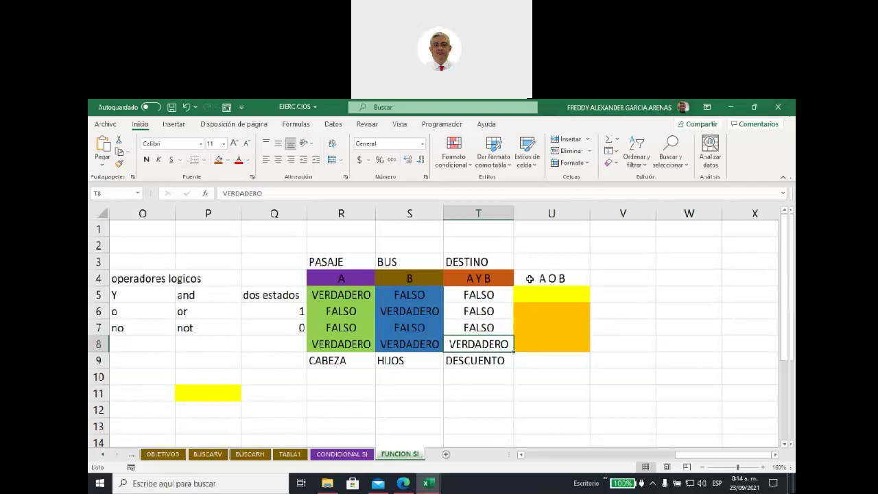
Remove the fill color from cells U5:U8 in the A O B column
drag(539, 294, 540, 344)
click(227, 159)
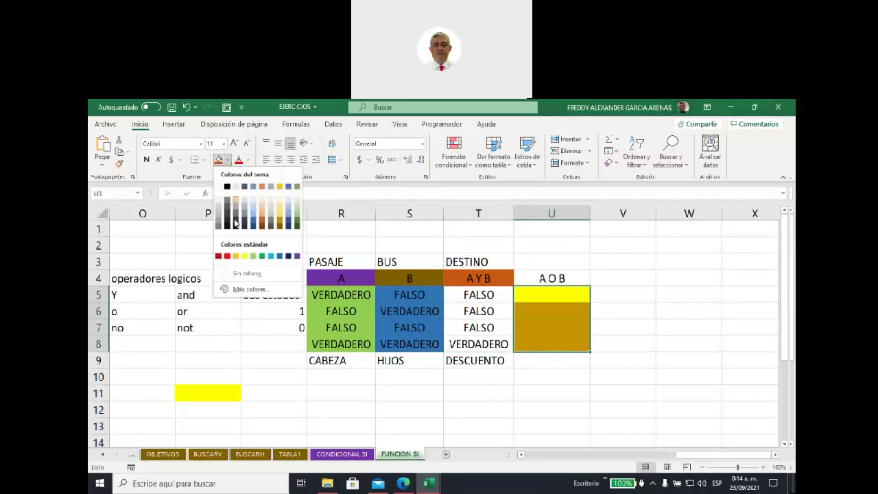
click(235, 275)
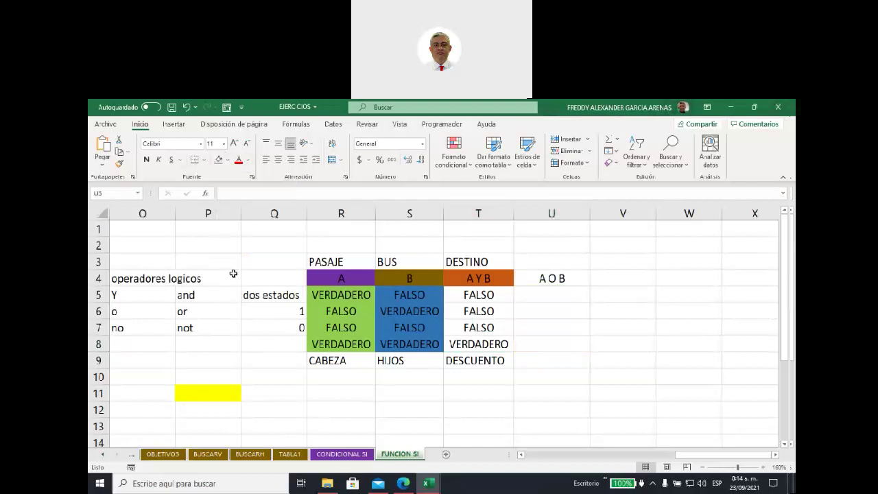
click(594, 322)
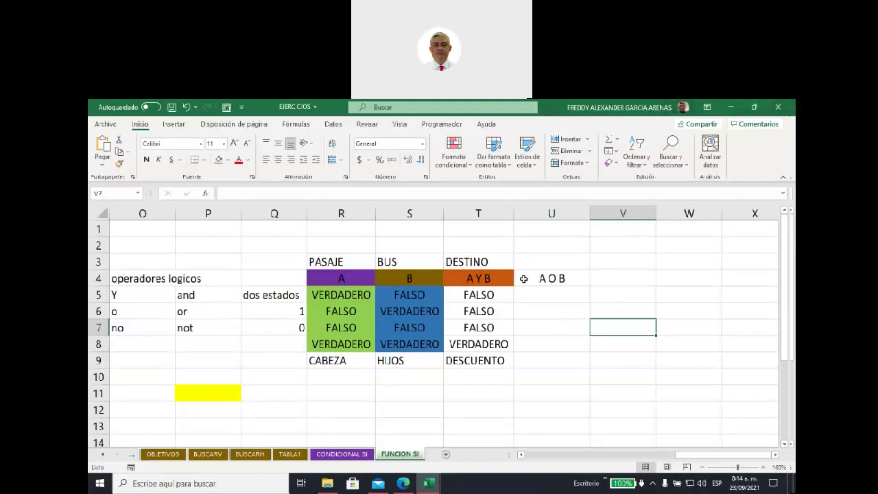
Enter VERDADERO in U5 as the A O B result for the first pair of values in R5:S5
drag(341, 294, 396, 294)
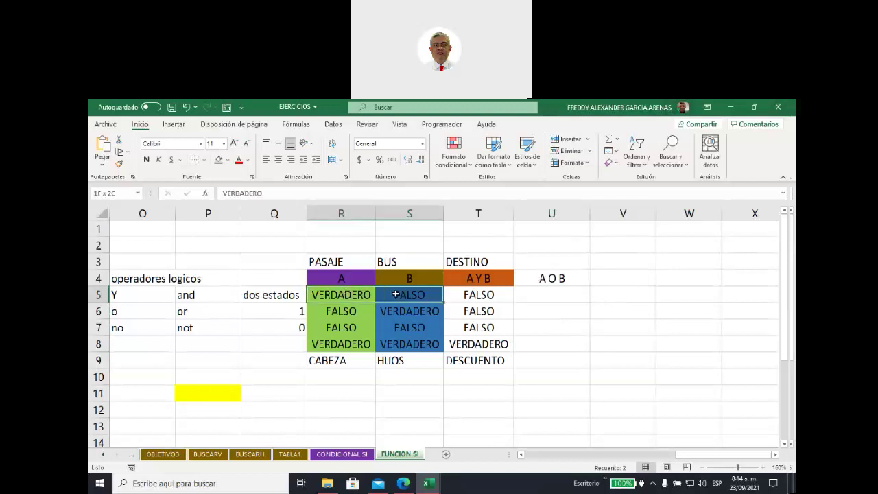
click(534, 293)
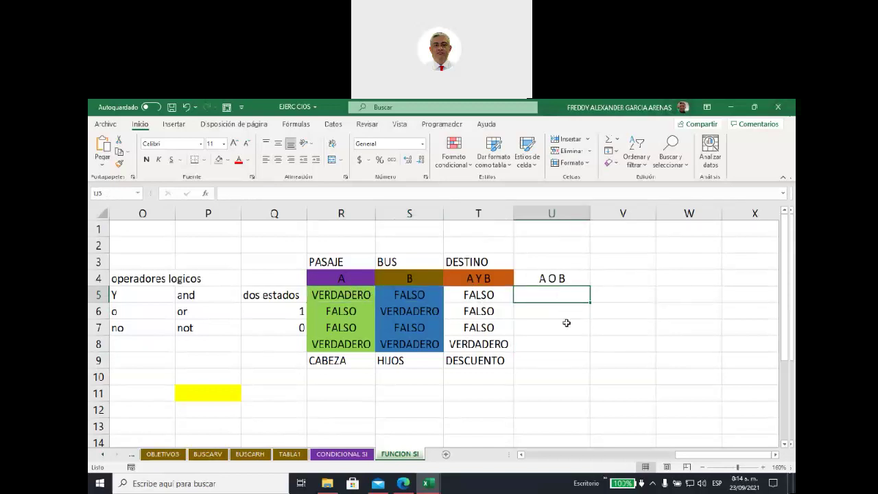
text(VERD)
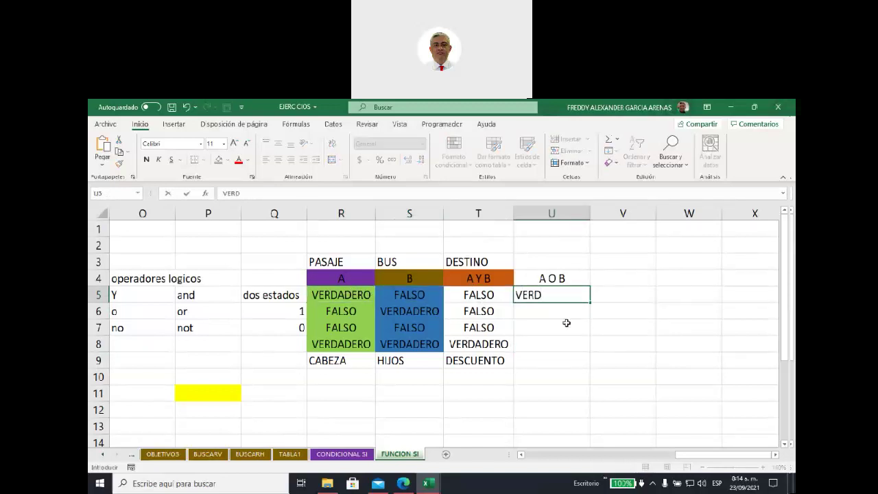
text(ADERO)
click(567, 321)
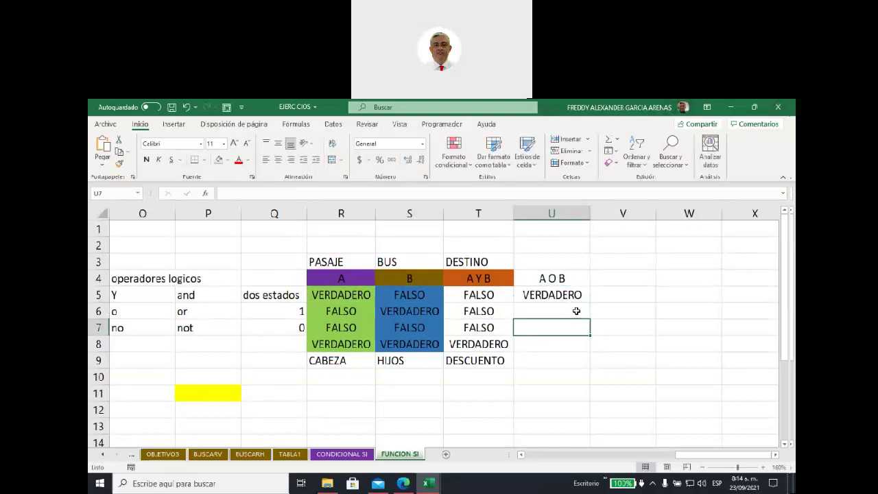
Copy the VERDADERO result from U5 into U6 and enter FALSO in U7
click(358, 294)
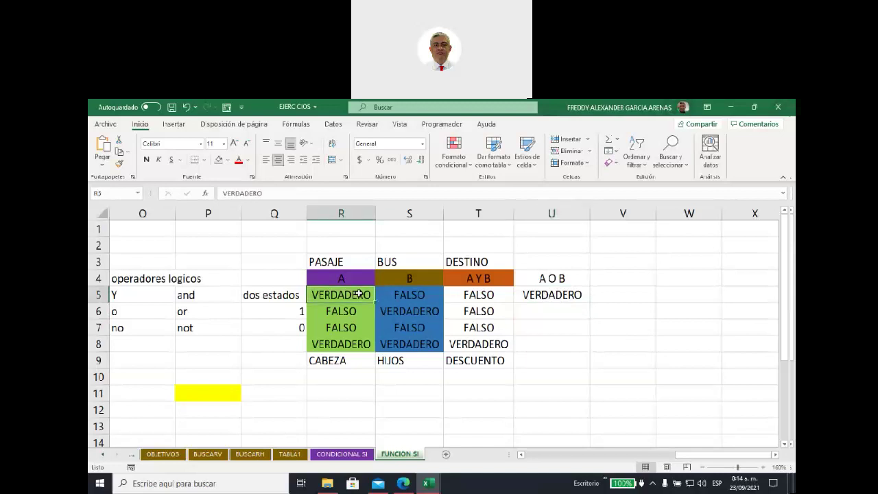
click(534, 294)
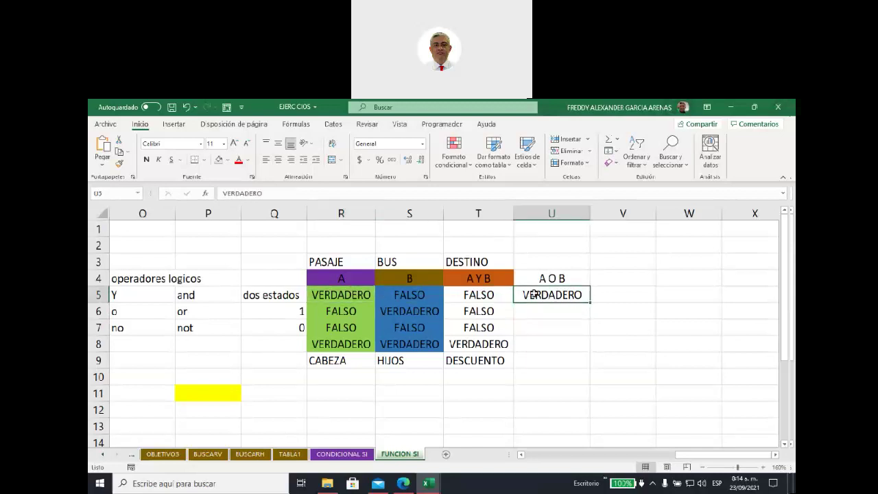
click(539, 309)
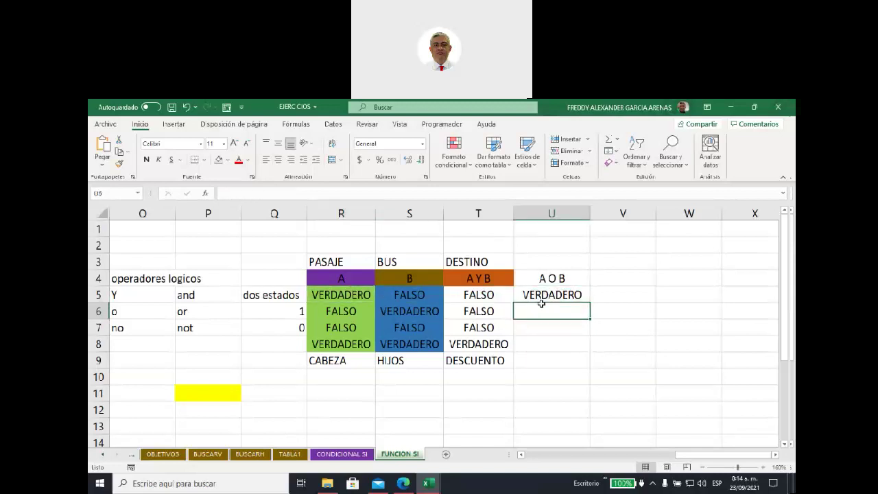
click(543, 295)
key(ctrl+c)
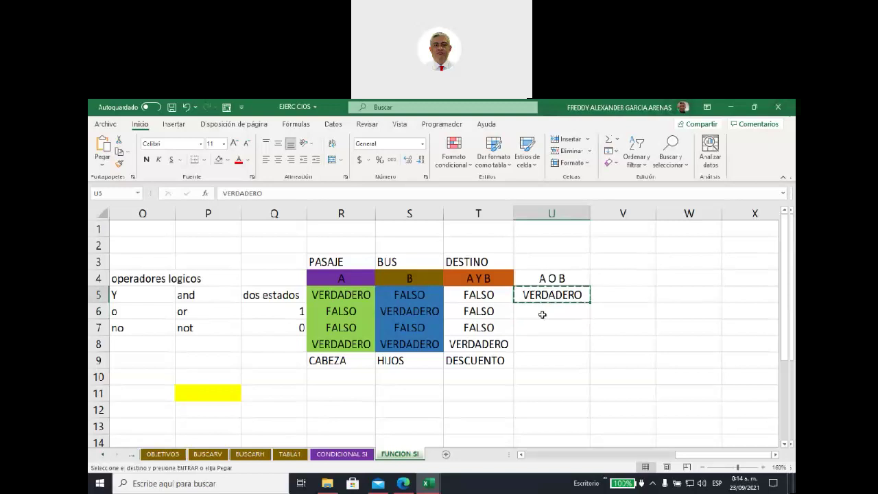
click(541, 309)
key(ctrl+v)
click(542, 329)
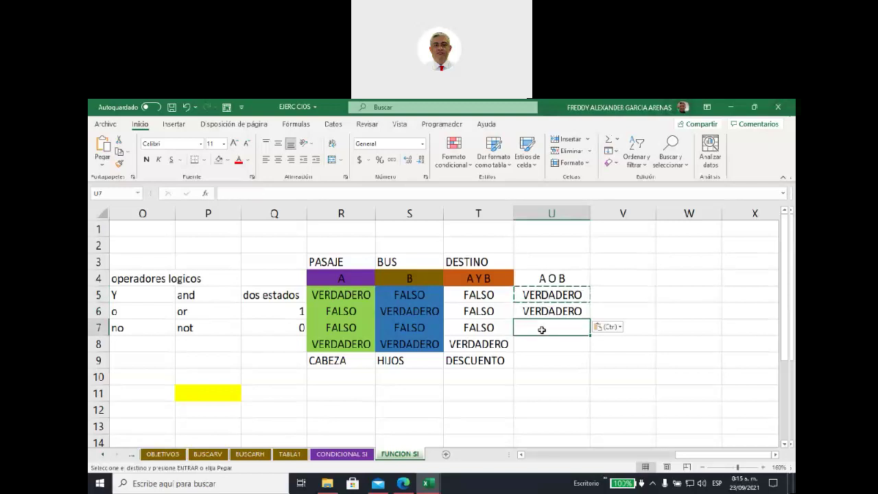
text(FALSO)
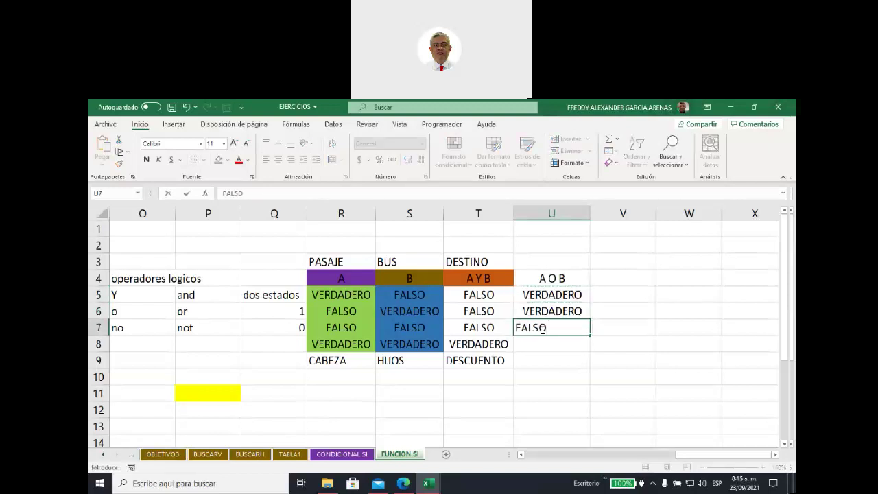
click(546, 341)
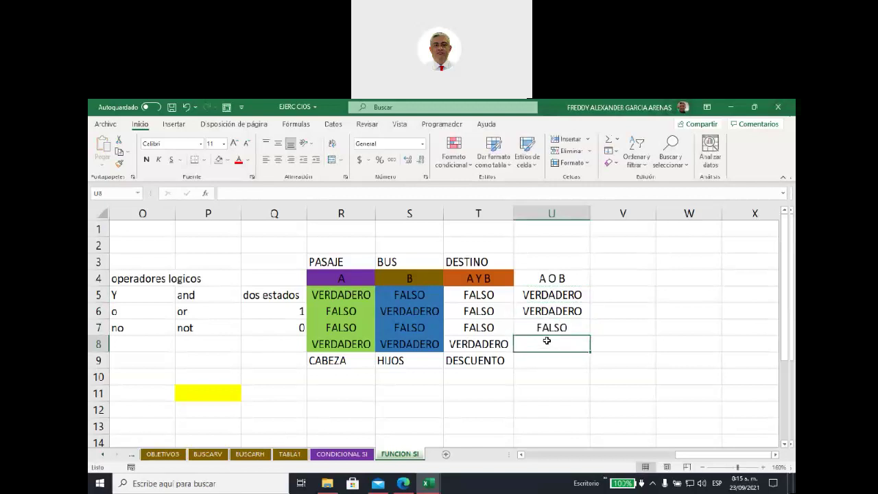
text(VERDEDO)
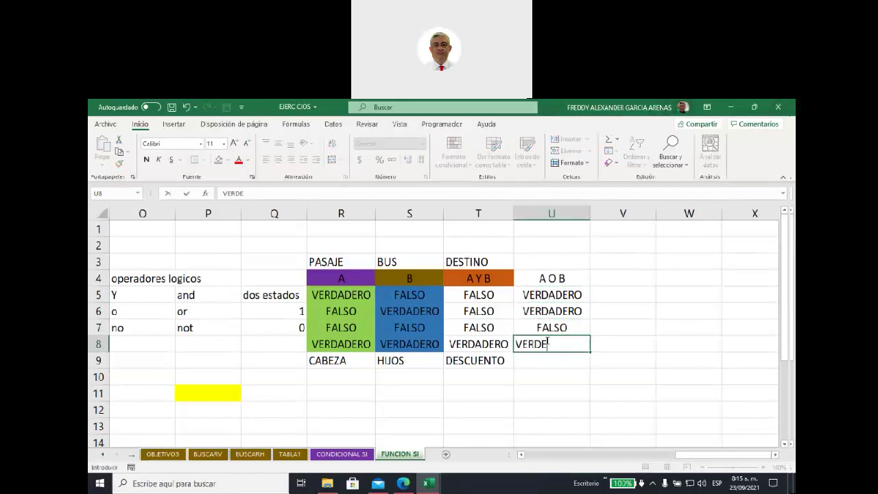
key(BackSpace)
key(BackSpace)
key(BackSpace)
key(BackSpace)
key(BackSpace)
key(BackSpace)
key(BackSpace)
Copy the VERDADERO result from U6 into U8 as the last A O B value
click(546, 314)
key(ctrl+c)
click(550, 341)
key(ctrl+v)
Fill the A O B header cell U4 with the standard orange color
click(551, 283)
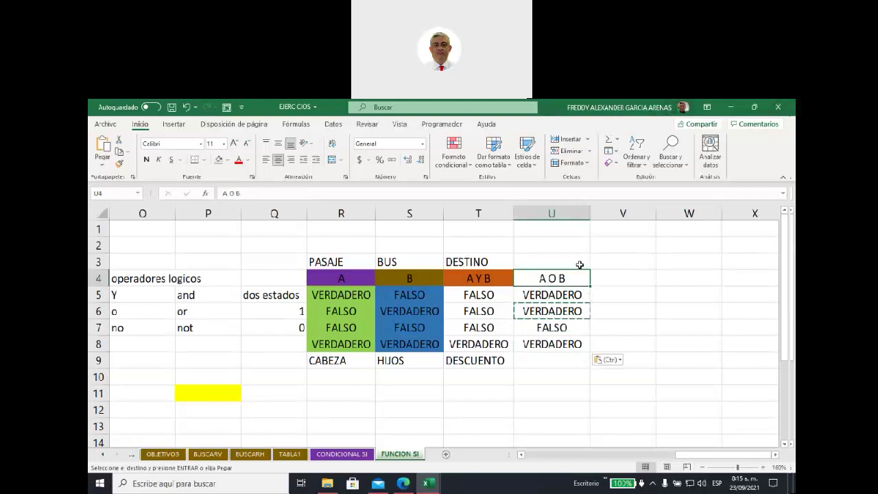
click(227, 160)
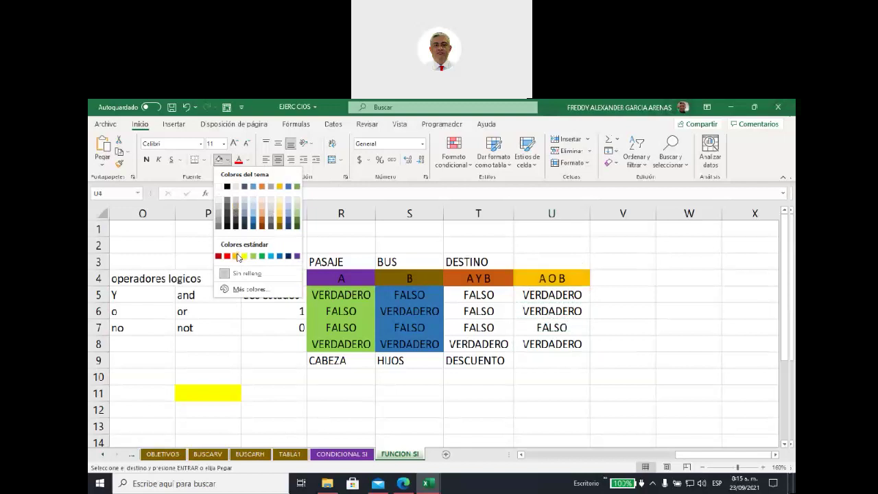
click(236, 256)
click(625, 264)
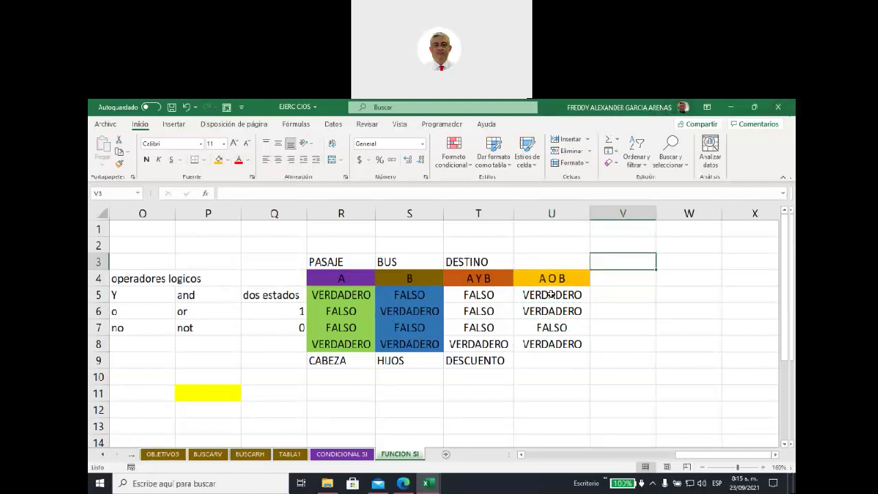
drag(488, 281, 552, 278)
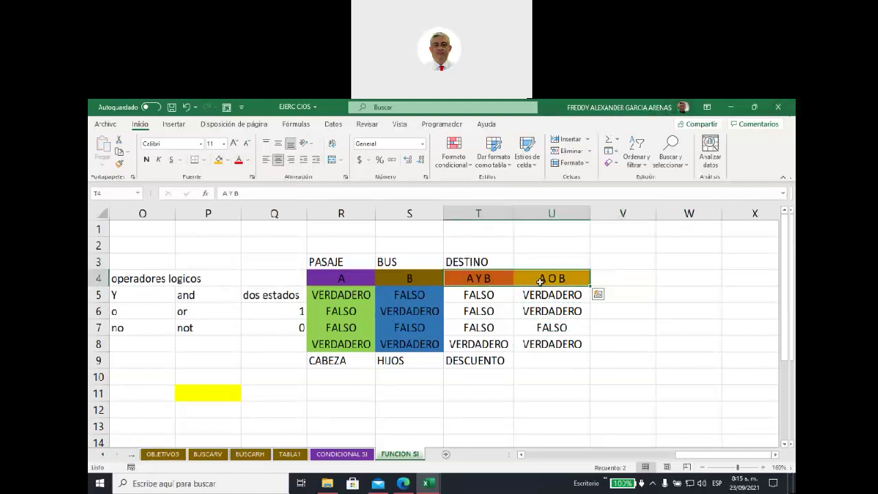
scroll(316, 422, down, 2)
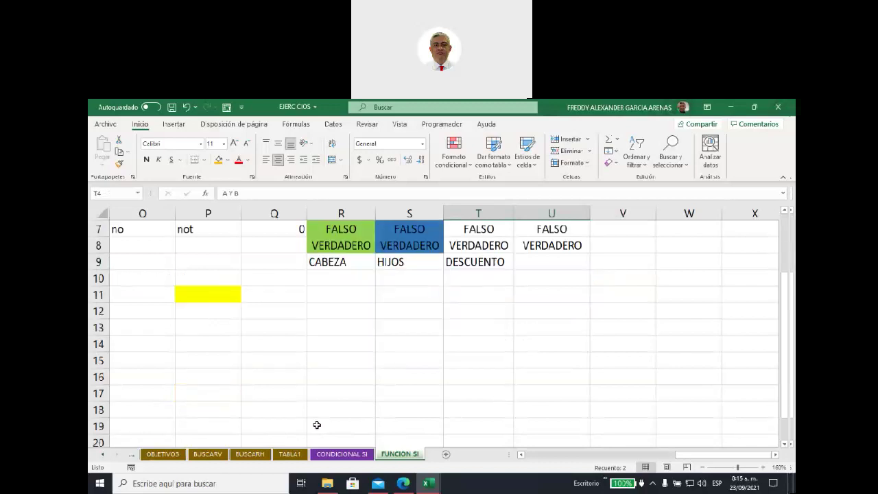
scroll(316, 423, up, 1)
scroll(317, 426, up, 1)
scroll(317, 425, down, 1)
scroll(317, 425, up, 1)
Enter the label CABEZA in cell P10 and the label HIJOS in cell P11
click(217, 380)
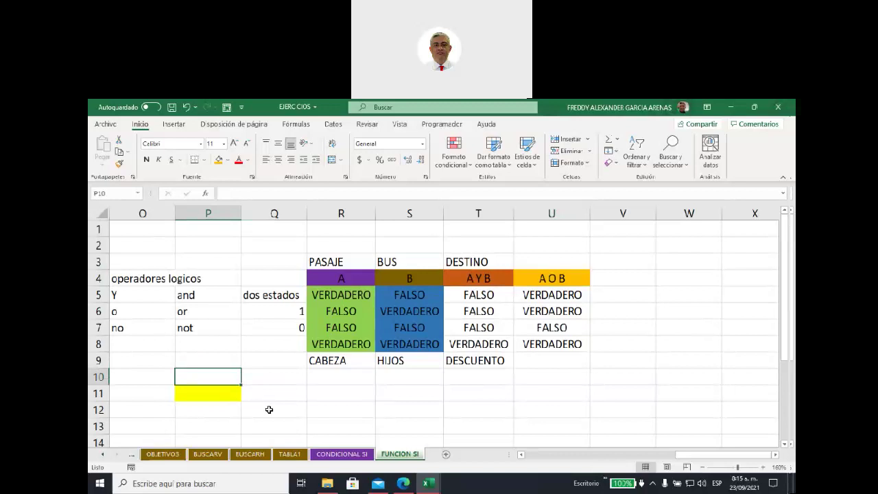
text(CABEZA)
key(Return)
text(HIJOS)
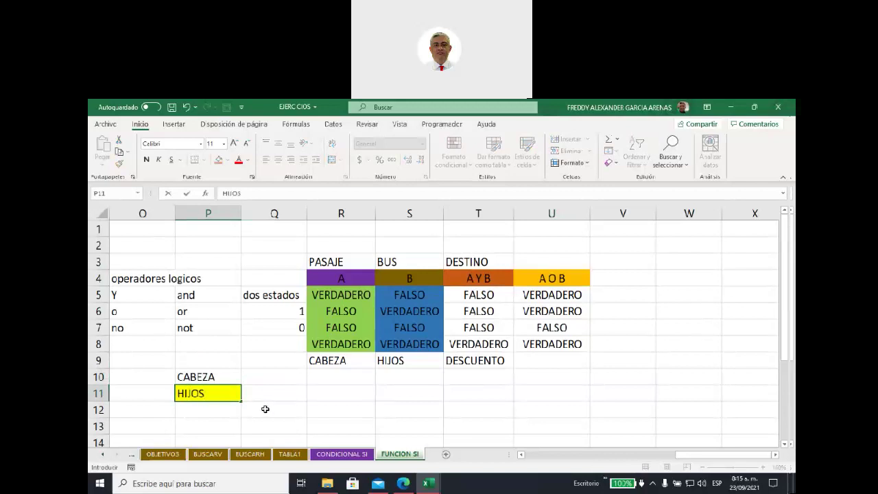
click(268, 402)
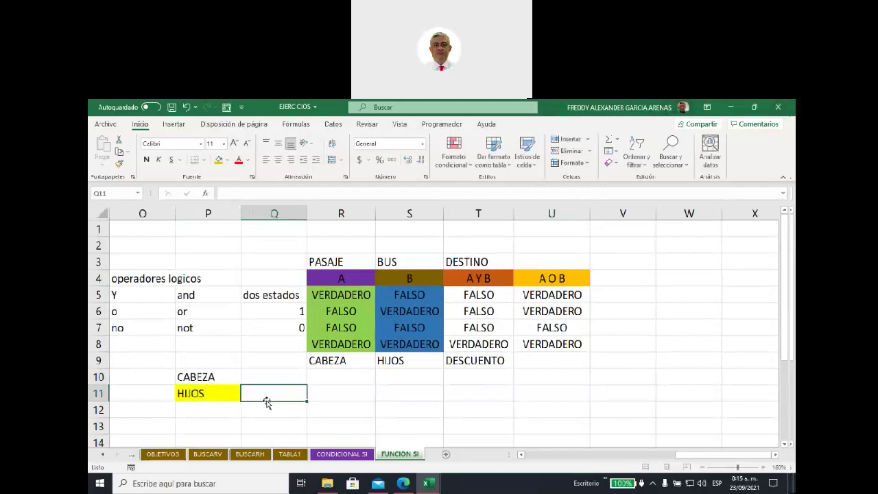
click(196, 377)
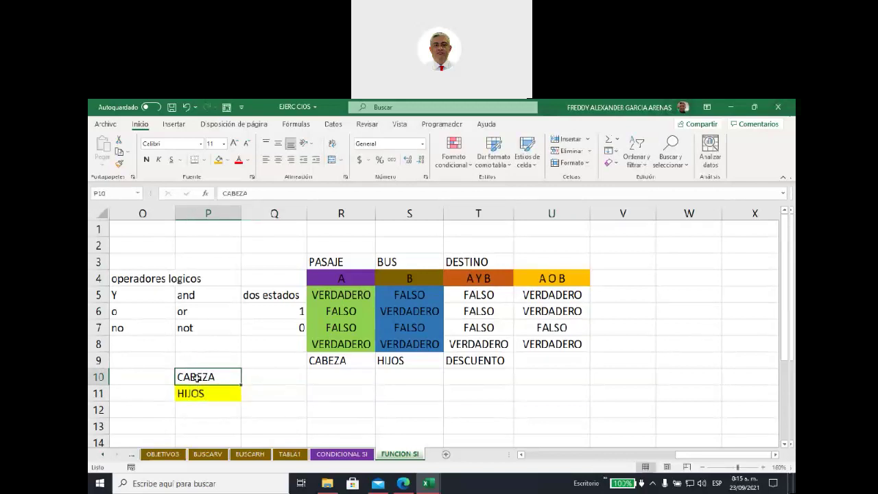
click(200, 393)
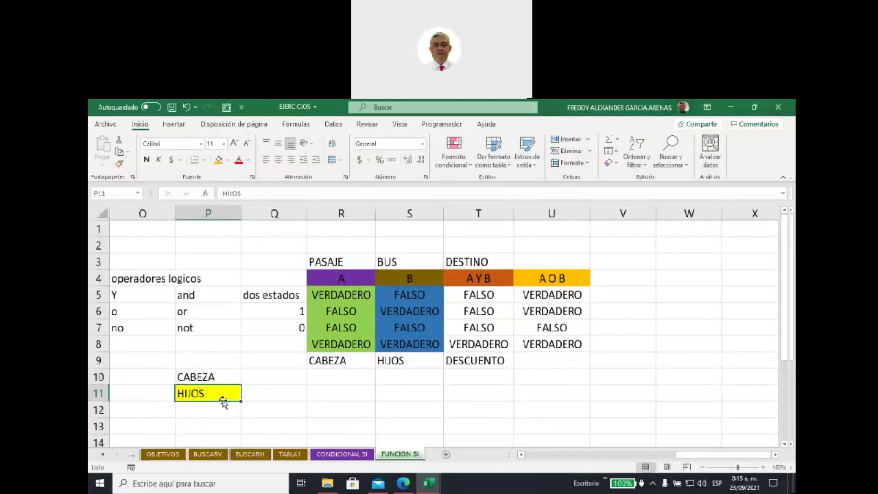
Fill cell R11 with orange and remove the fill from the HIJOS cell P11
click(321, 392)
click(218, 159)
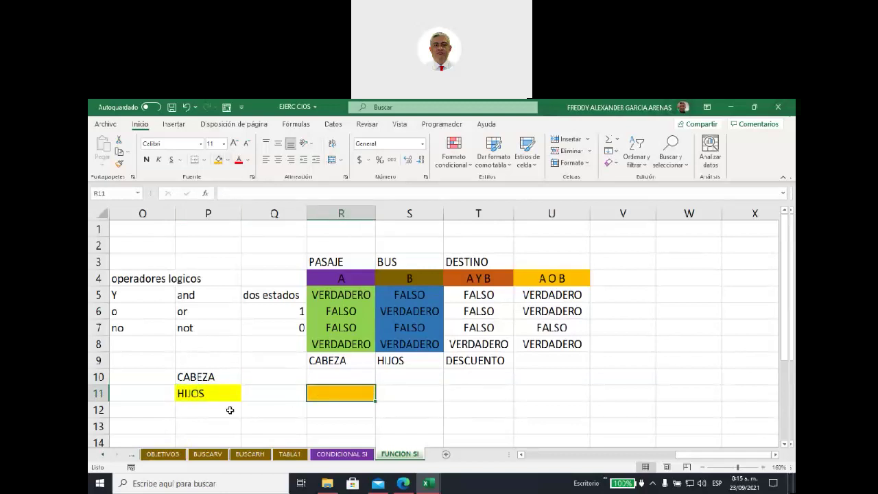
click(222, 394)
click(227, 160)
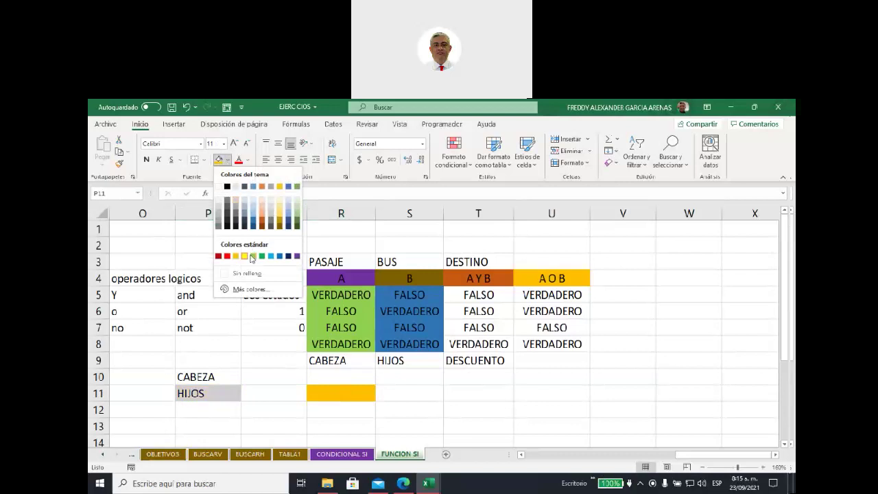
click(237, 274)
click(347, 391)
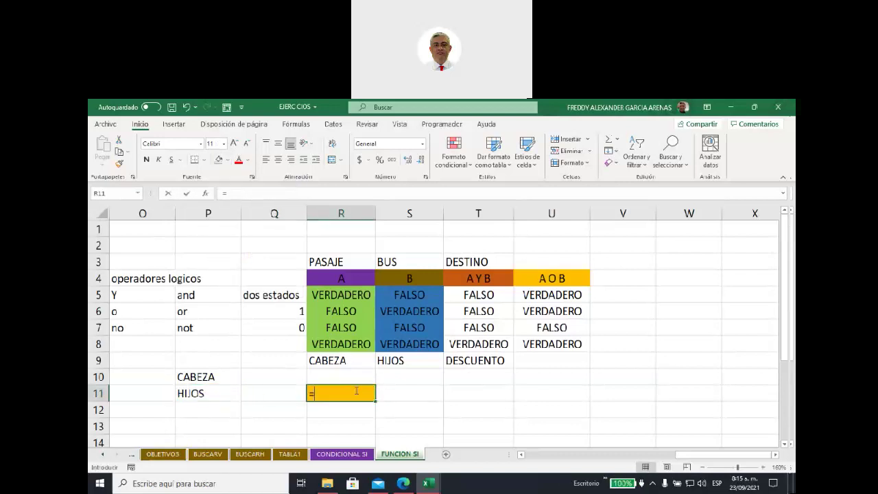
text(=)
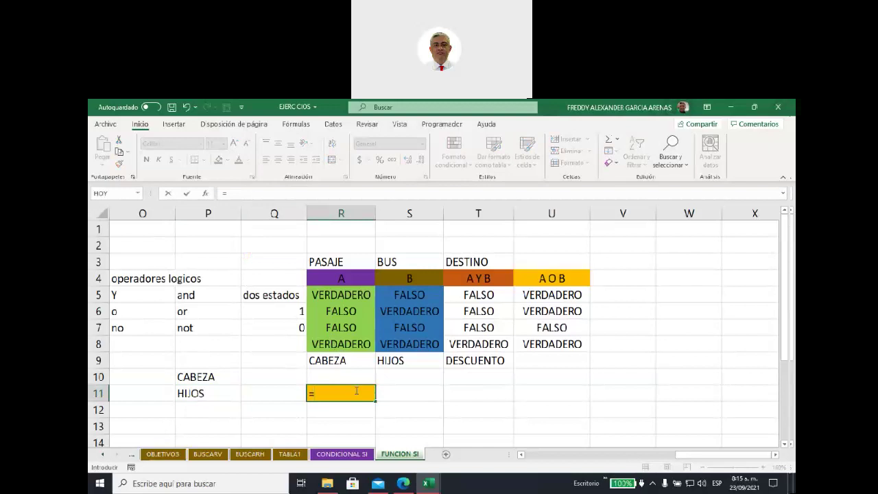
text(SI)
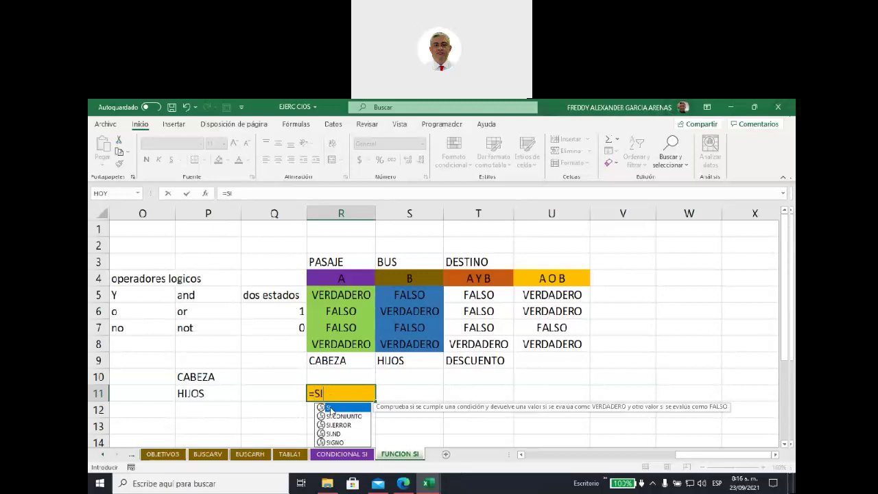
double_click(332, 409)
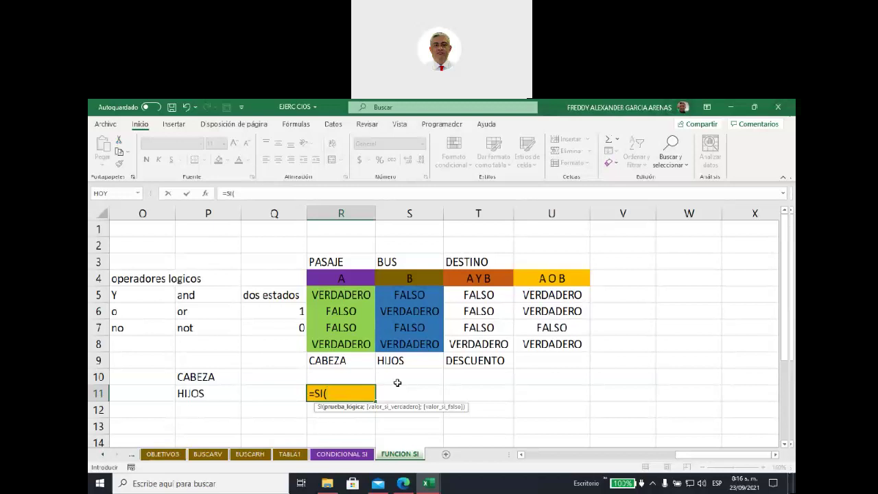
key(BackSpace)
key(BackSpace)
key(BackSpace)
key(BackSpace)
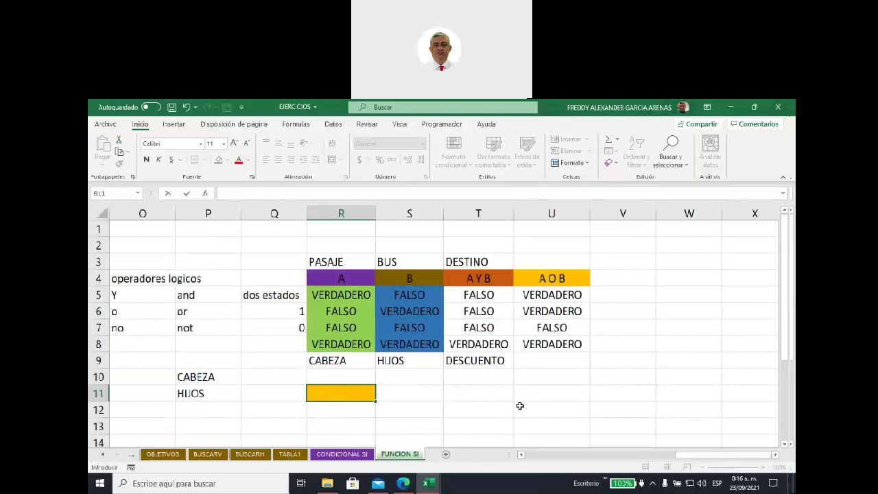
Fill cell T11 with light green and cell T12 below it with green
click(464, 393)
click(227, 165)
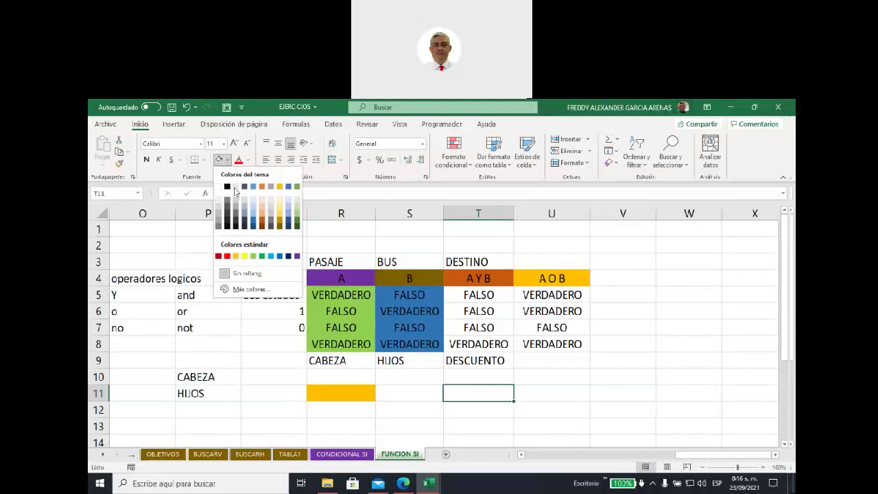
click(256, 254)
click(450, 409)
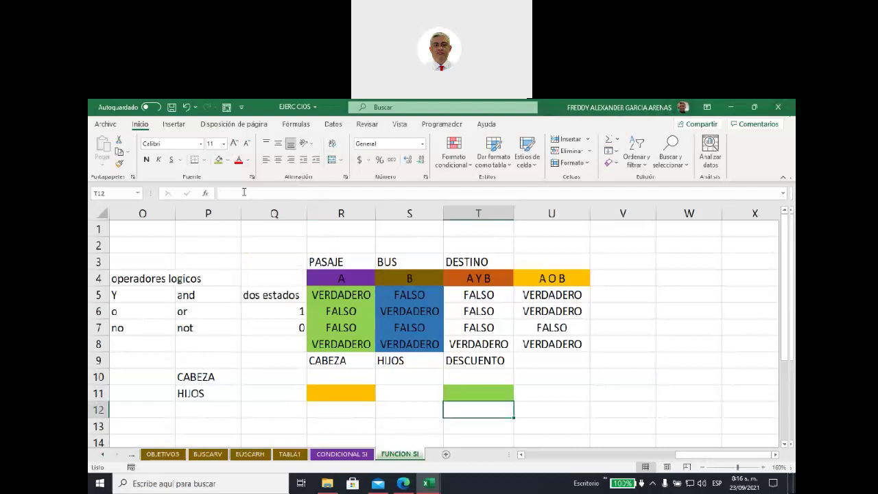
click(226, 160)
click(262, 257)
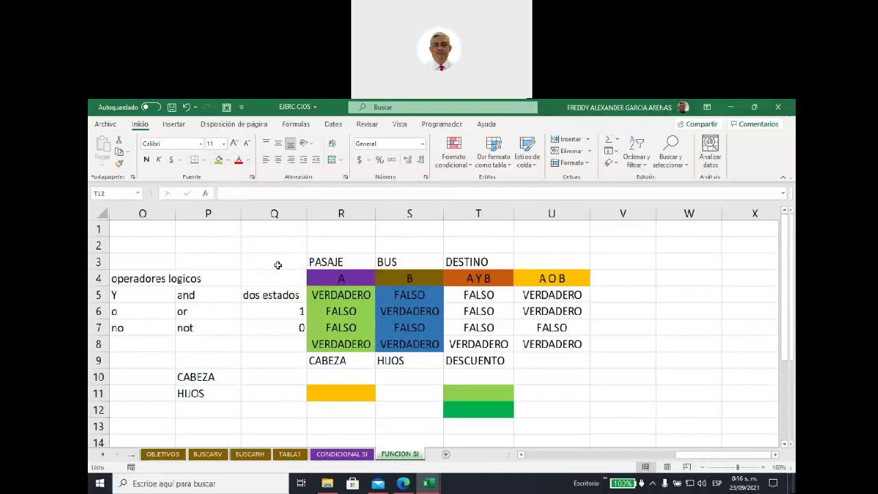
Label the two green cells by entering CABEZA in cell U11 and HIJOS in cell U12
click(526, 392)
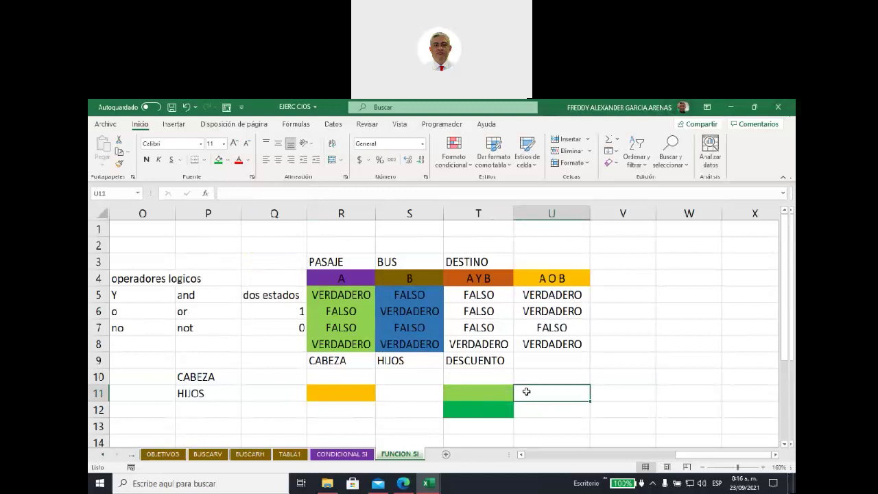
text(CABEZA)
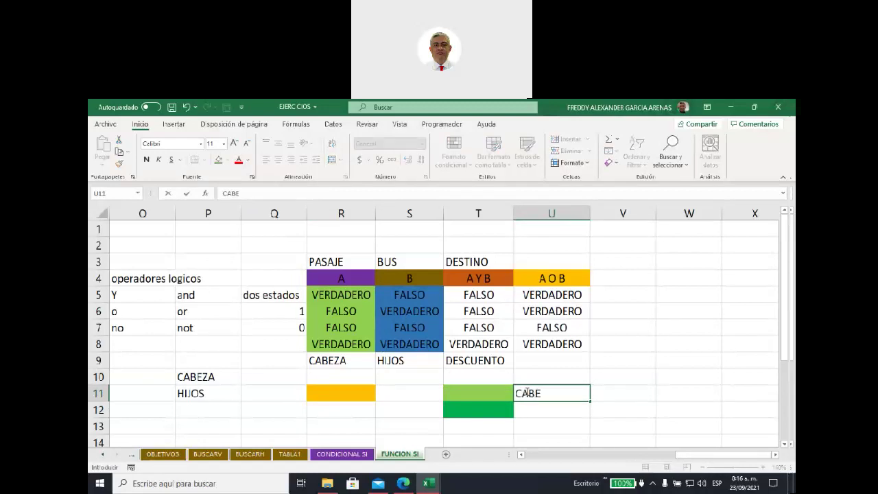
click(533, 409)
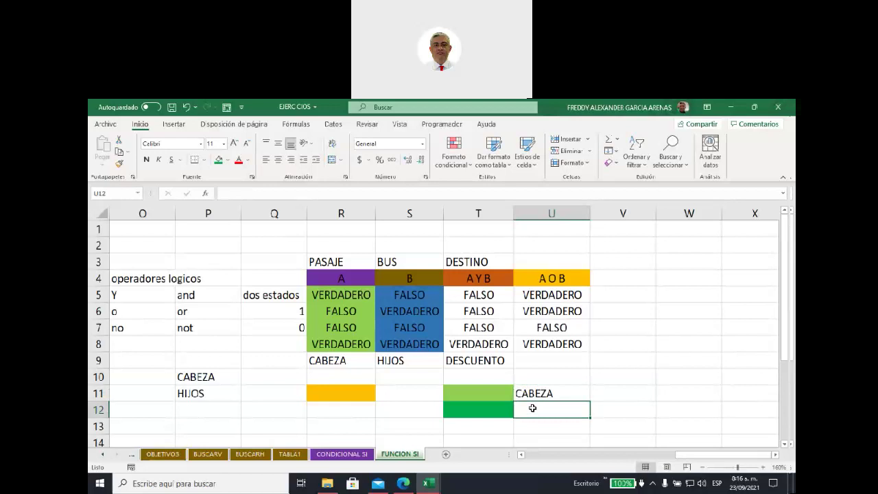
text(HIJOS)
drag(496, 391, 493, 406)
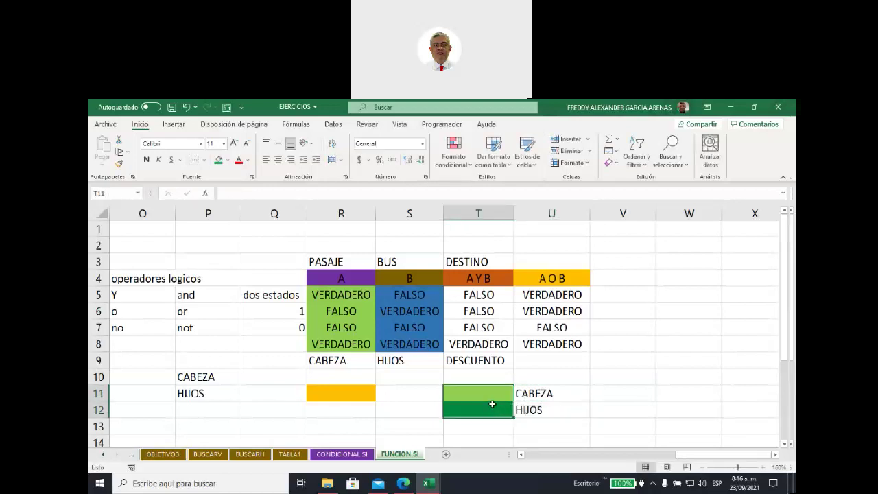
click(538, 393)
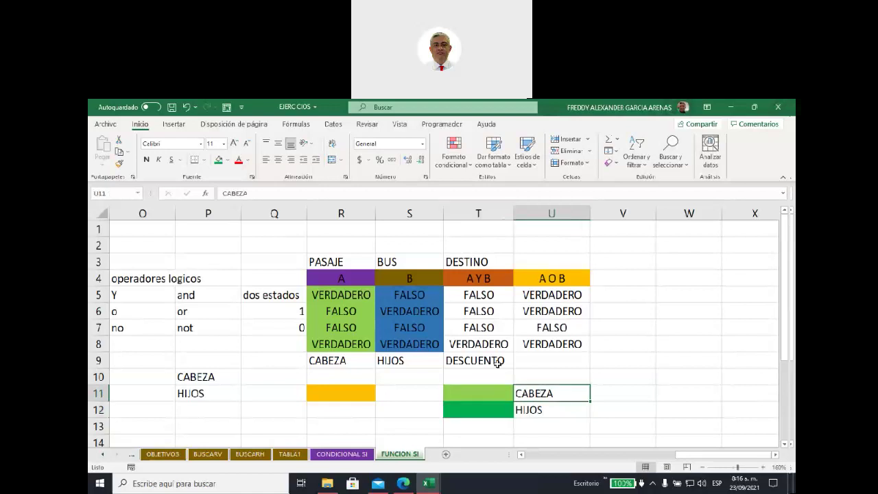
Start a formula with the SI function in the orange cell R11
click(343, 398)
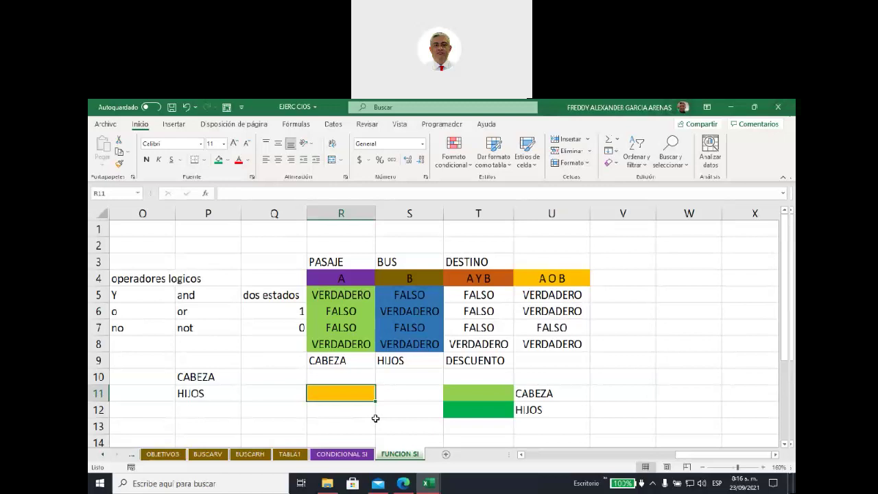
text(=SI)
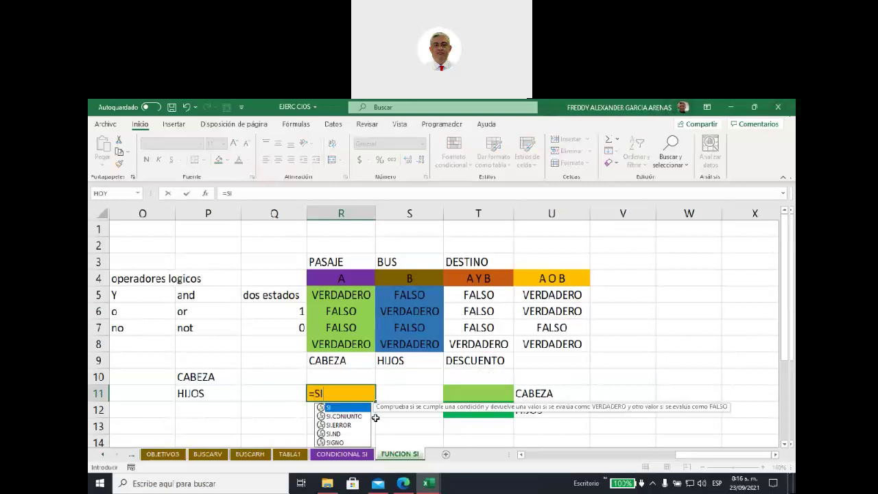
text(()
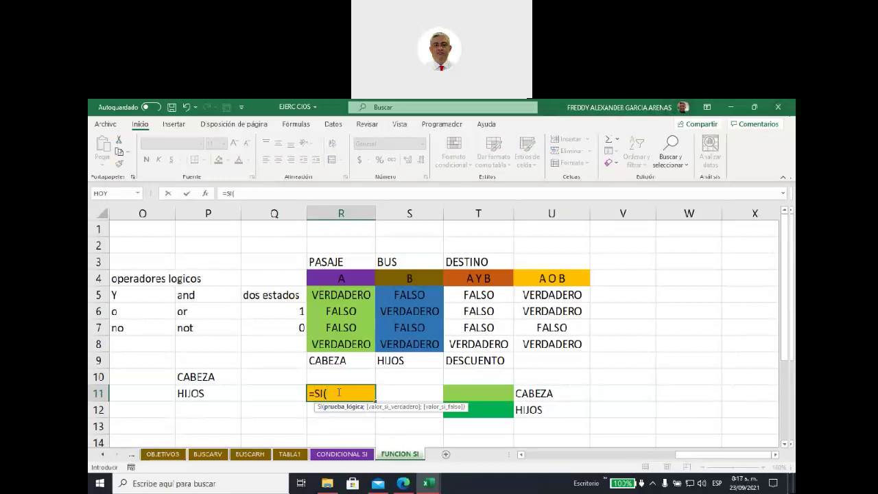
click(465, 394)
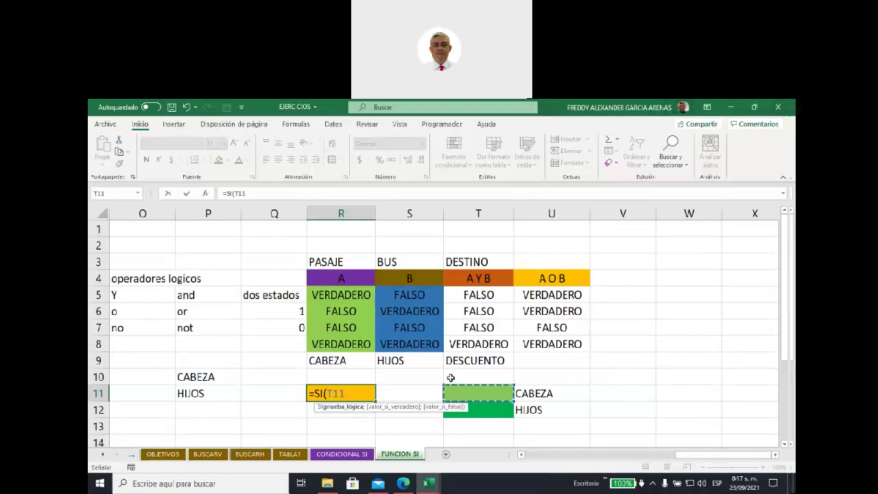
key(Up)
key(Up)
key(Up)
key(Up)
key(Up)
key(Up)
key(Up)
key(Up)
key(Up)
key(Up)
key(BackSpace)
key(BackSpace)
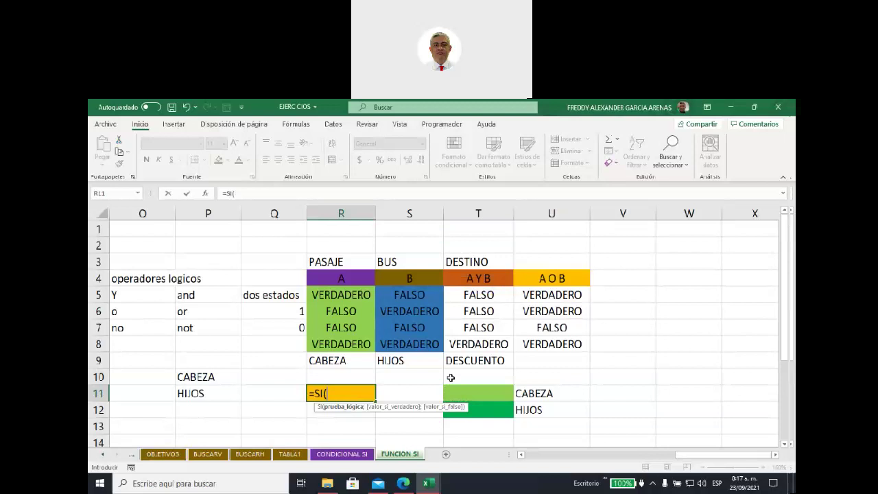
Nest the Y function as the logical test in the R11 formula, with T11="SI" as its first condition
text(Y)
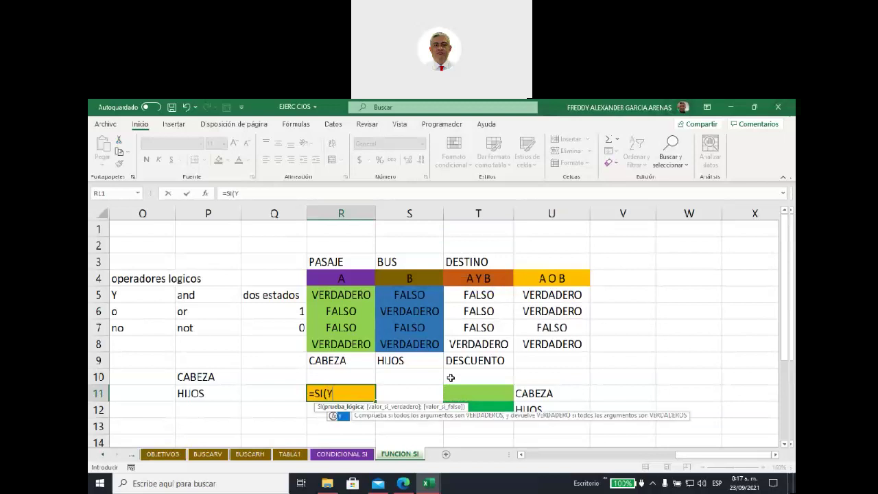
double_click(338, 416)
click(459, 389)
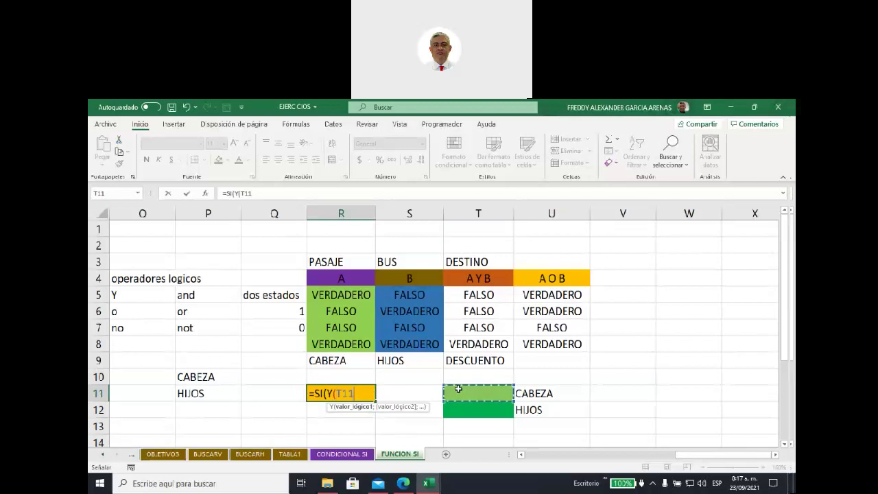
text(=)
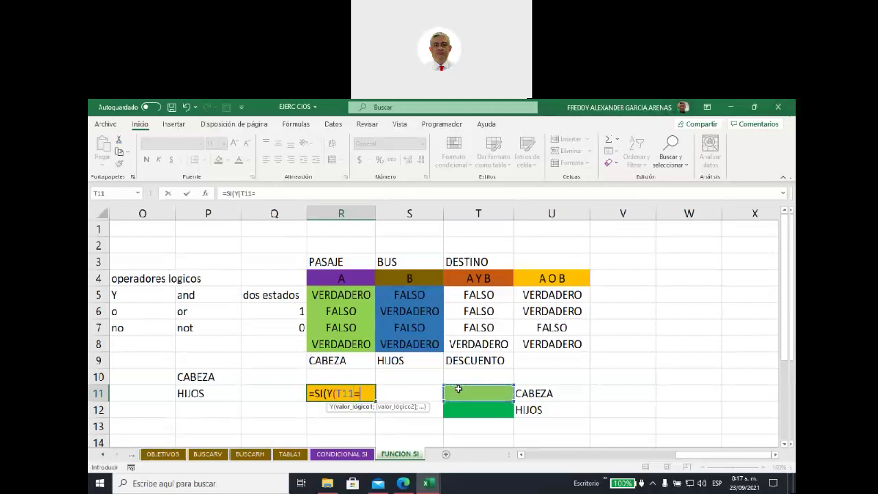
text(")
text(SI")
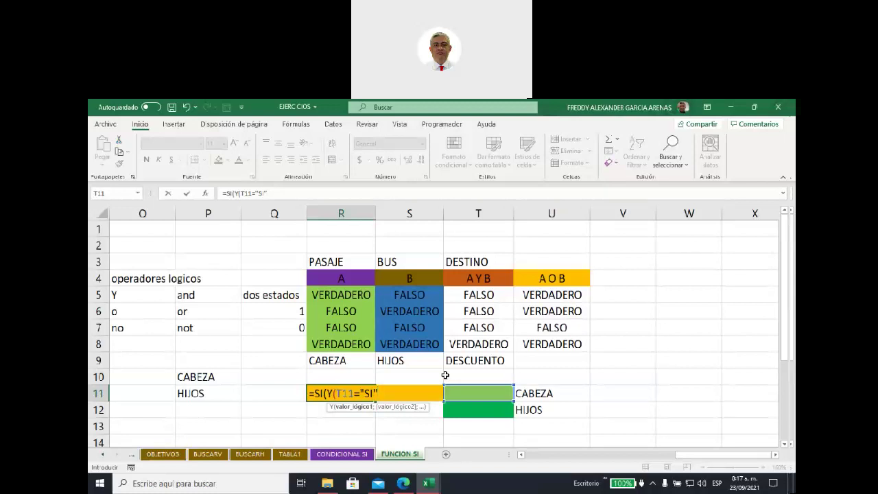
Add T12="SI" as the second condition and close the Y function in the R11 formula
text(;)
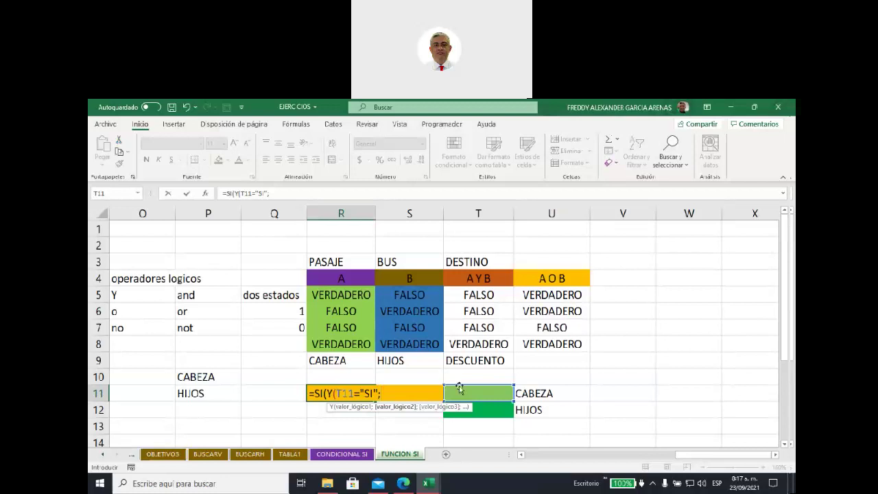
click(482, 407)
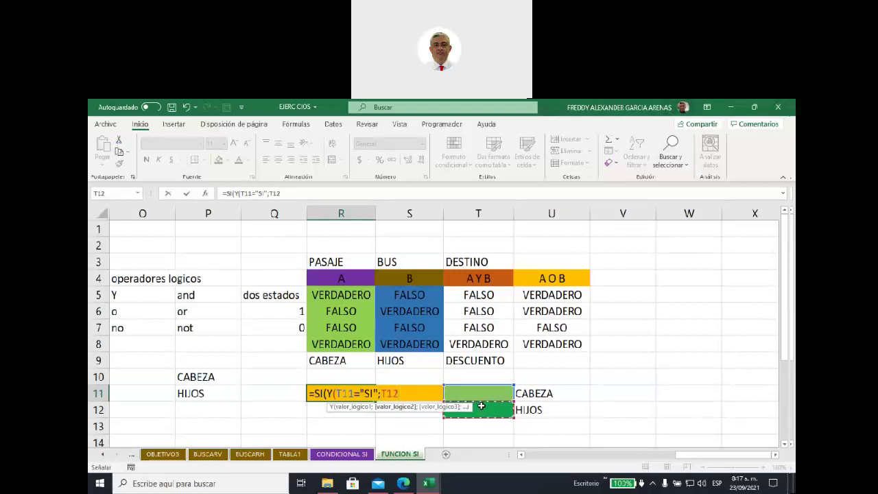
text(="SI)
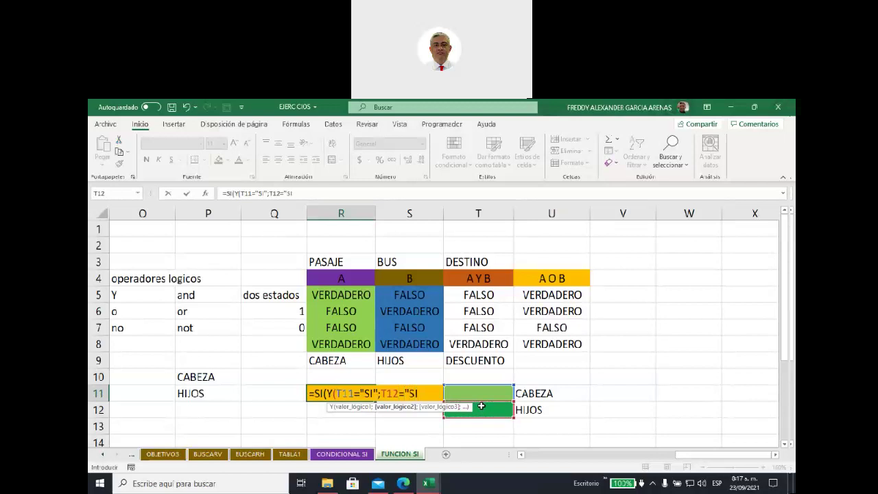
text(")
text())
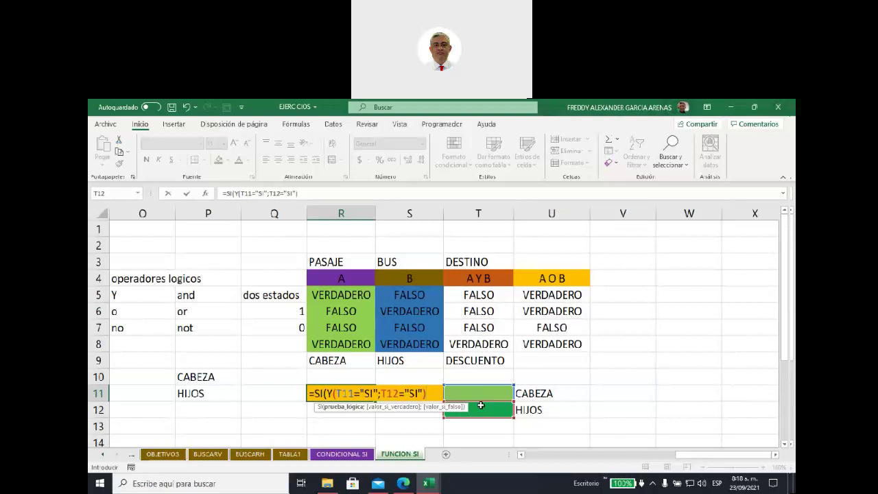
Complete the R11 formula with 20000 as the value if true and 0 as the value if false
text(;)
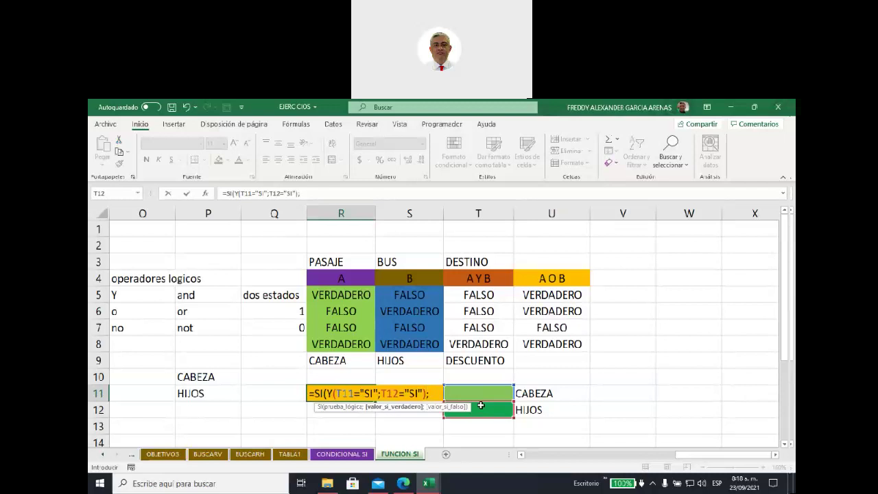
text(200)
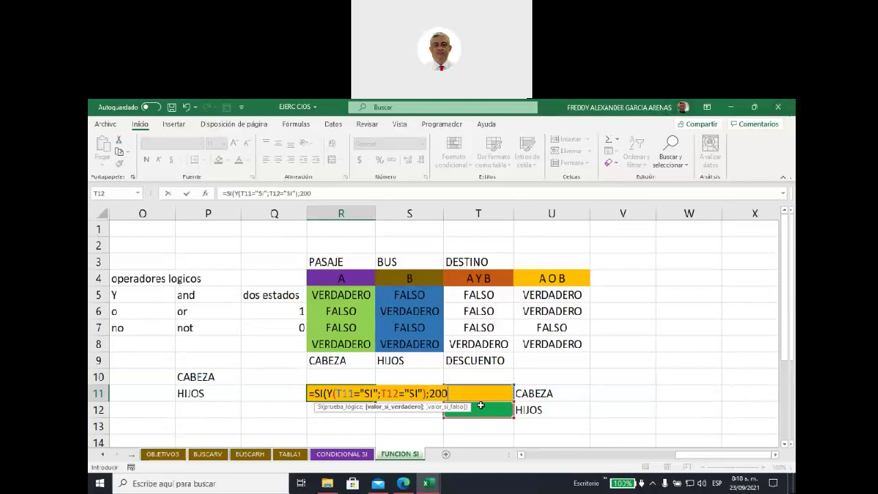
text(00;)
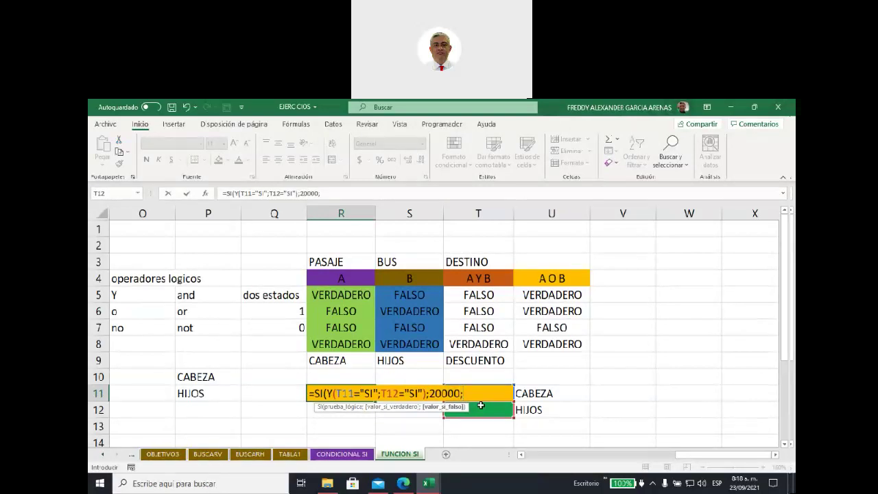
text(0))
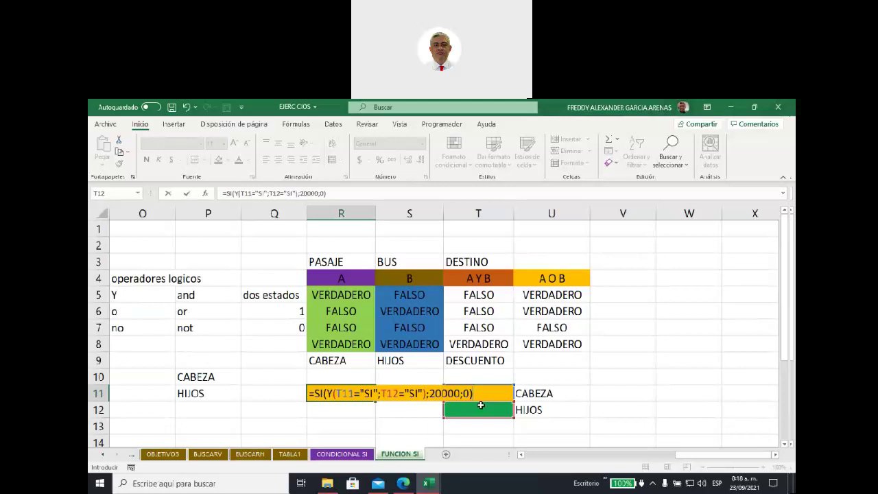
key(Return)
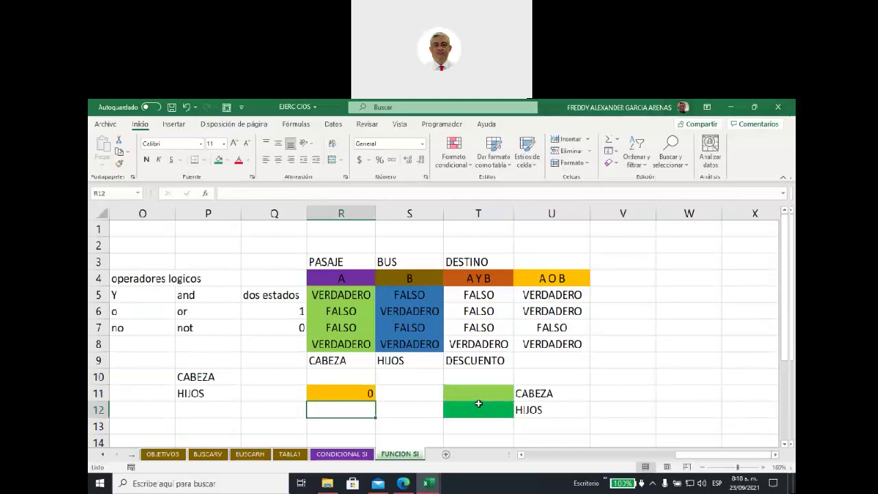
click(356, 397)
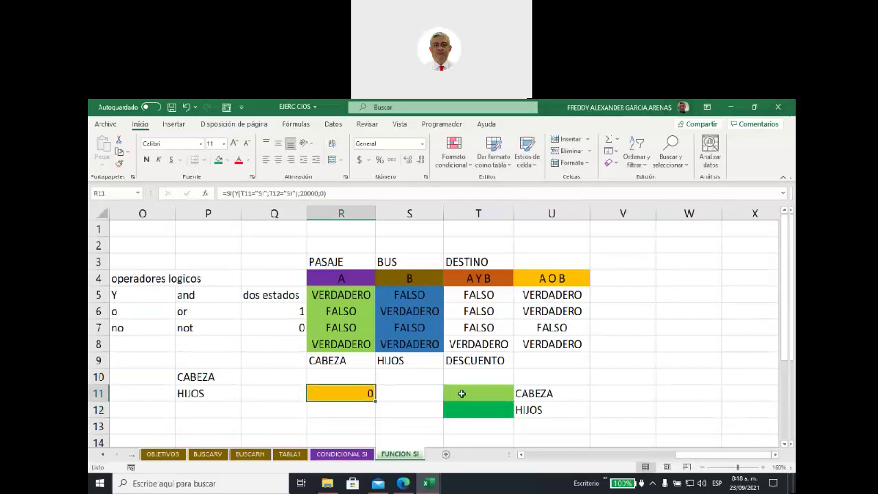
Test the formula by entering SI in the CABEZA cell T11 and NO in the HIJOS cell T12
click(461, 393)
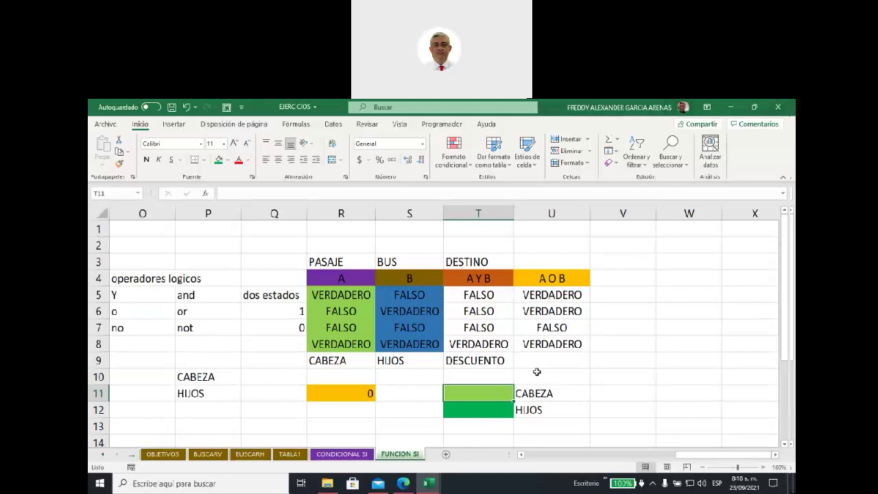
text(SI)
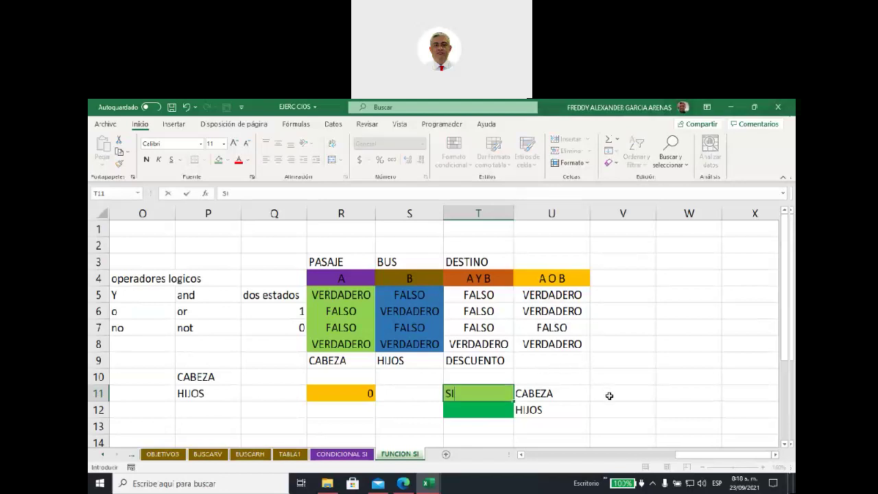
click(609, 396)
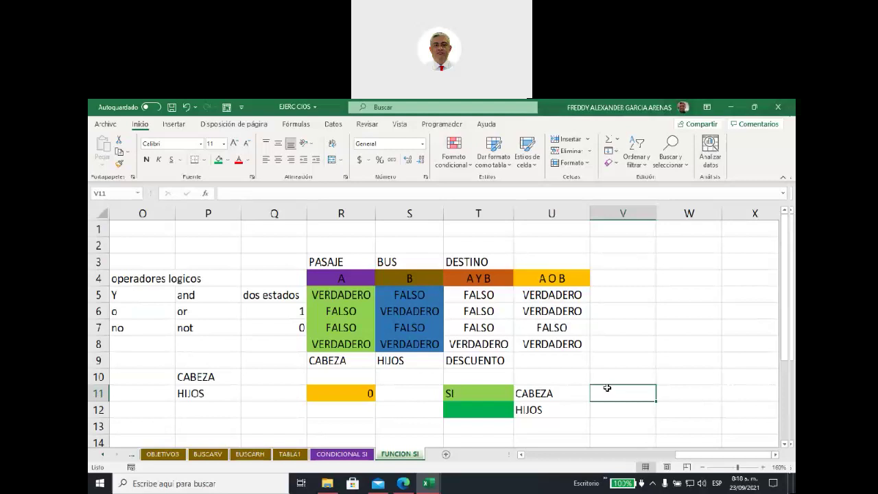
click(454, 408)
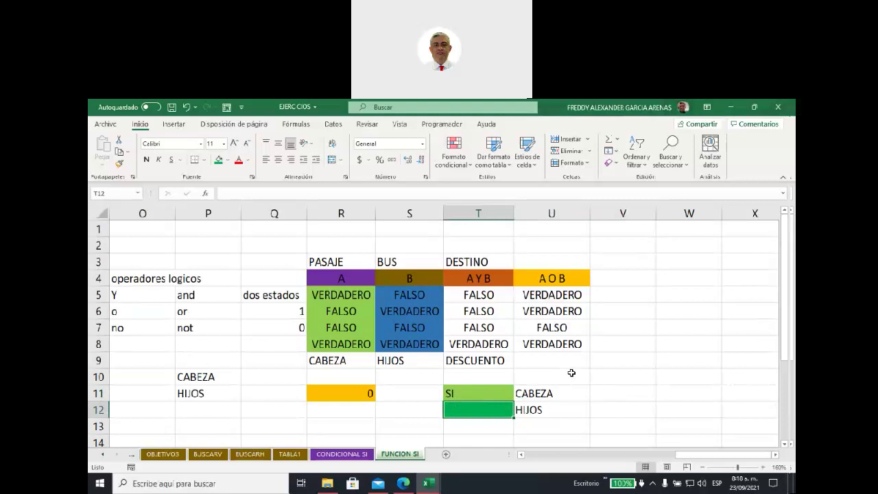
text(NO)
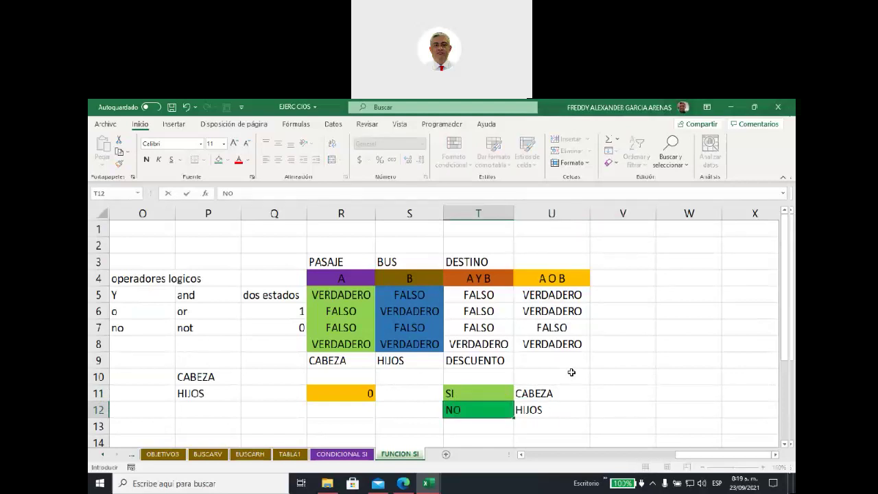
key(Tab)
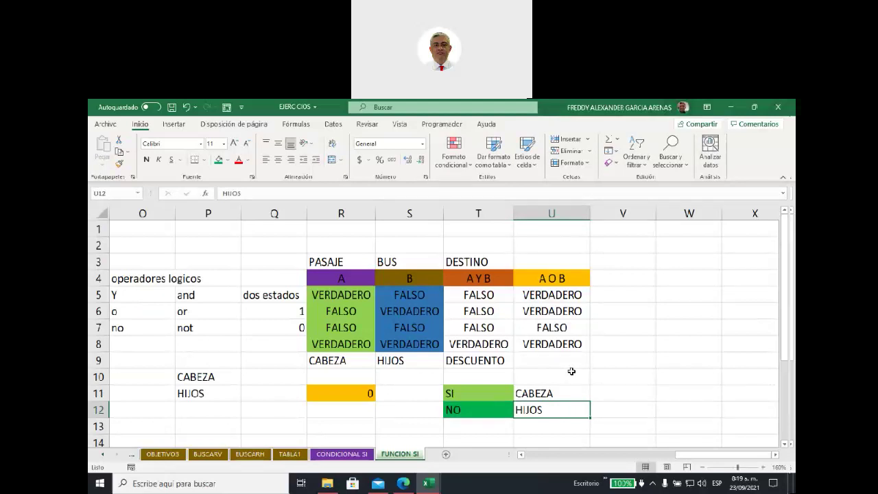
Change the HIJOS answer in cell T12 to SI and check the formula result in R11
click(466, 409)
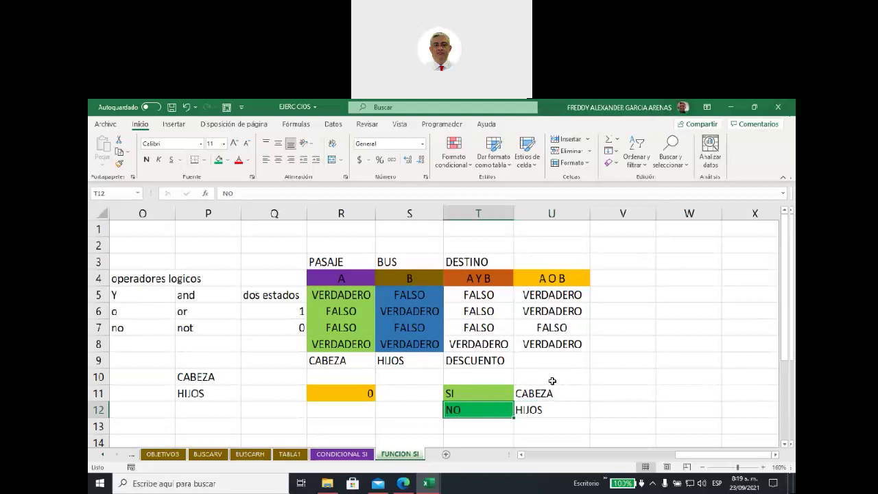
text(SI)
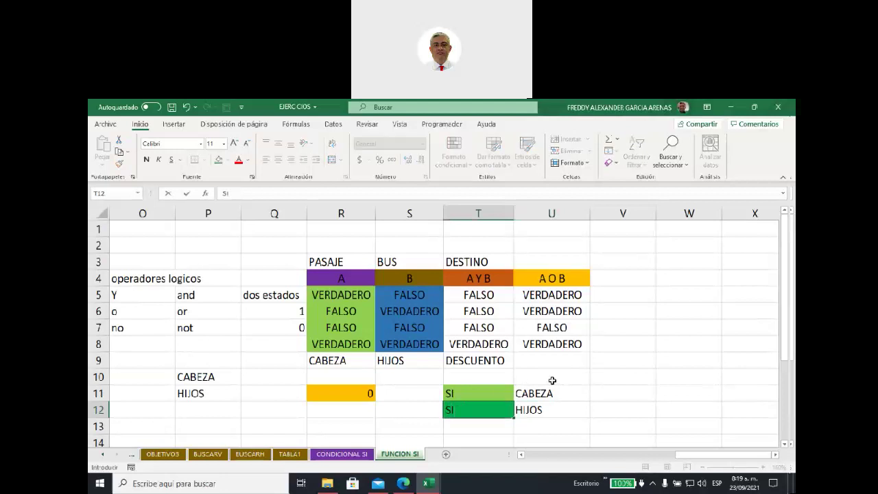
click(602, 390)
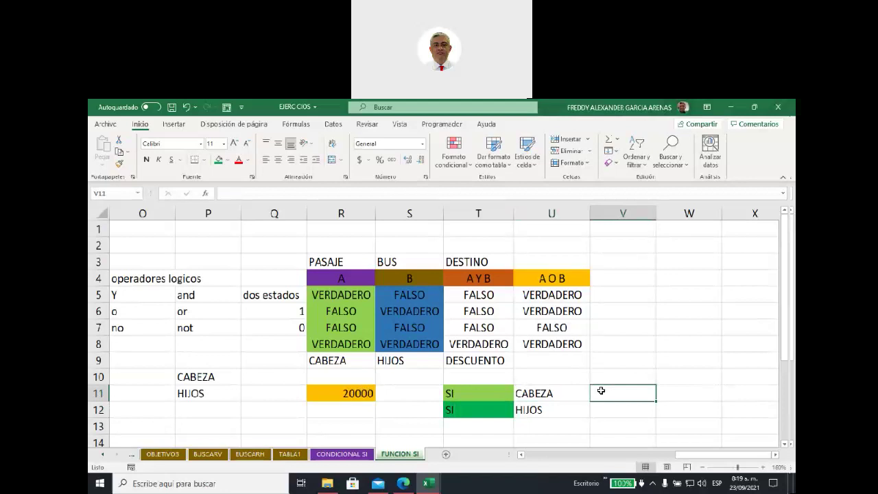
click(361, 392)
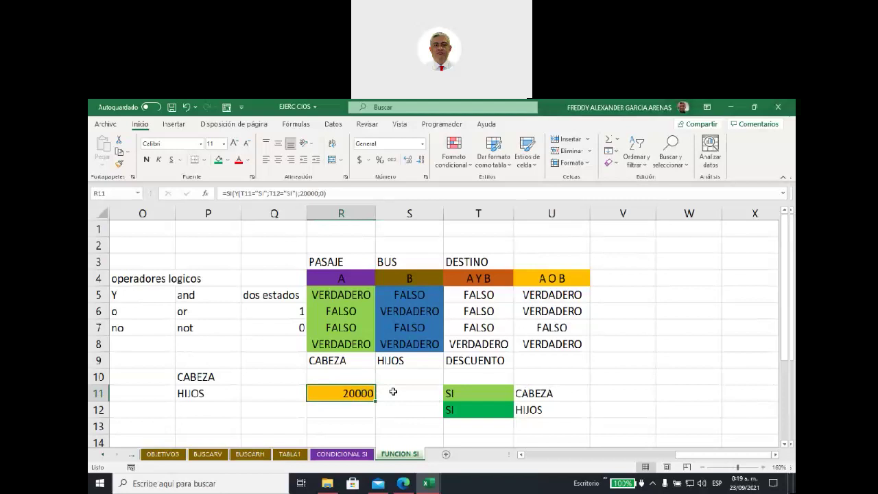
click(466, 394)
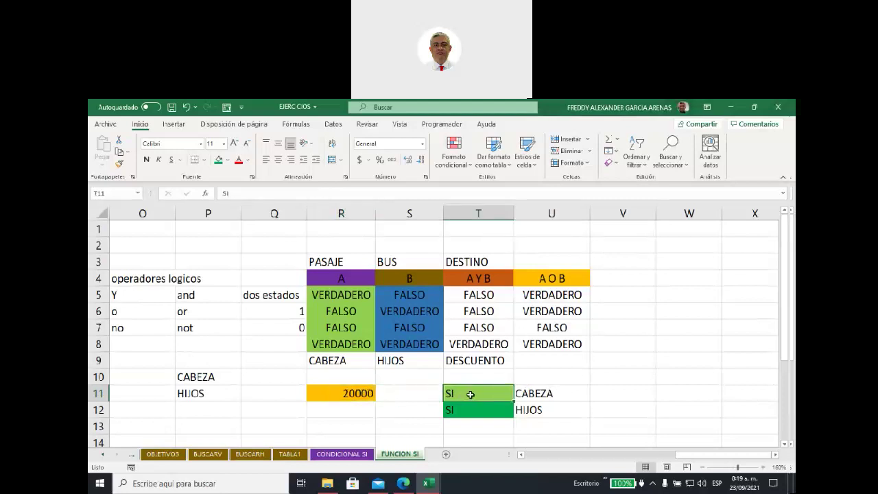
Test the R11 formula with NO in the CABEZA cell T11 and also NO in the HIJOS cell T12
text(NO)
click(610, 401)
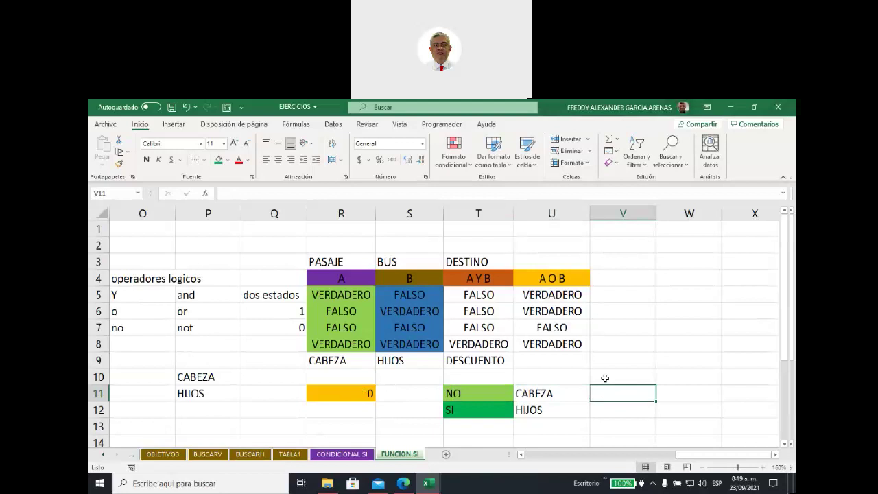
click(458, 396)
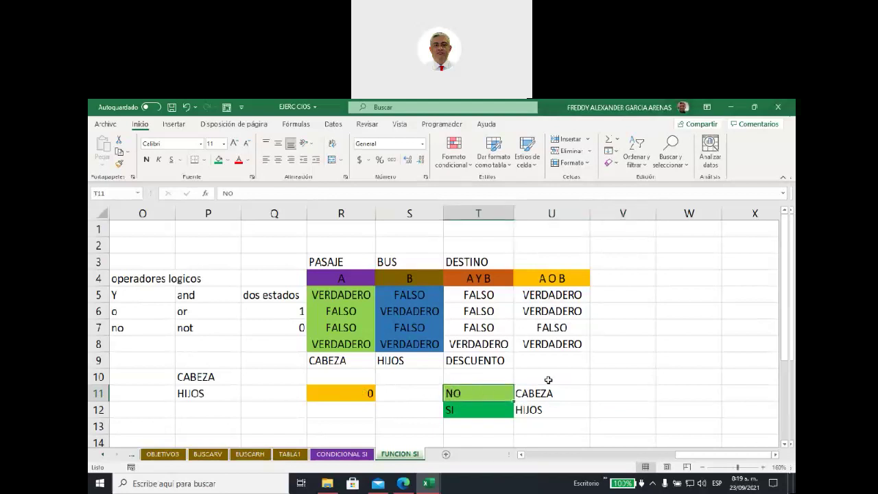
click(449, 411)
text(NO)
click(617, 405)
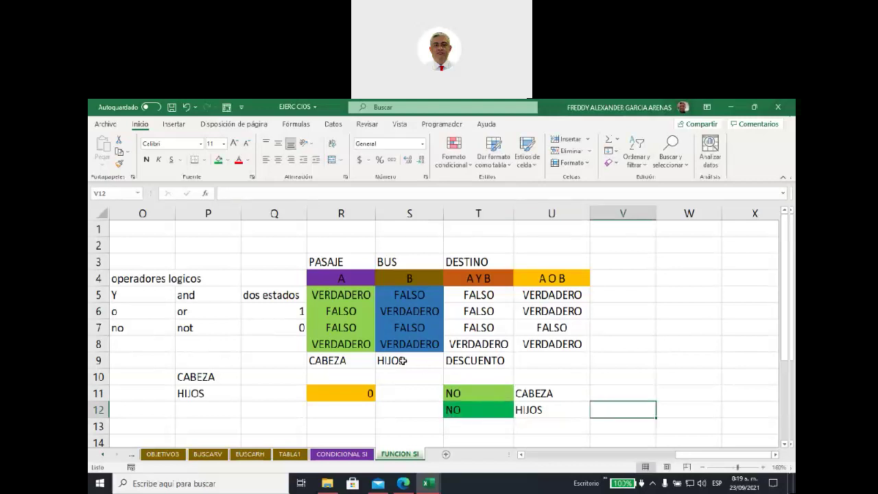
Set both the CABEZA answer in T11 and the HIJOS answer in T12 to SI
click(465, 391)
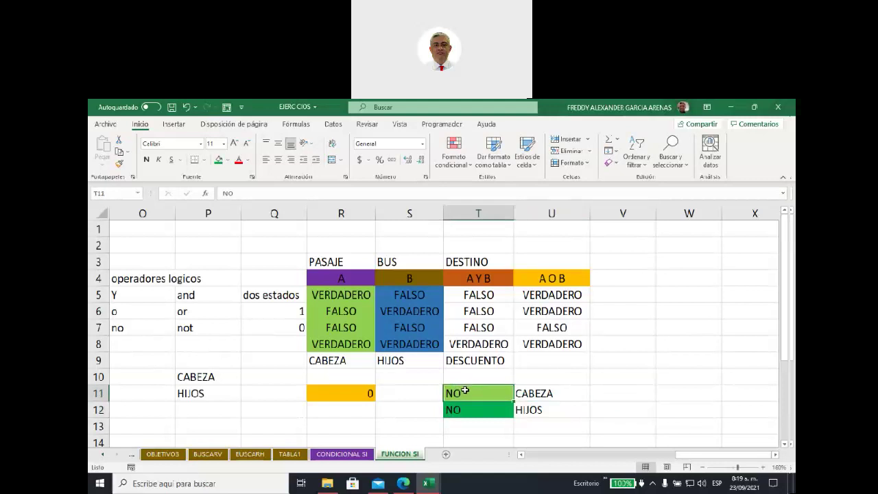
text(SI)
click(458, 408)
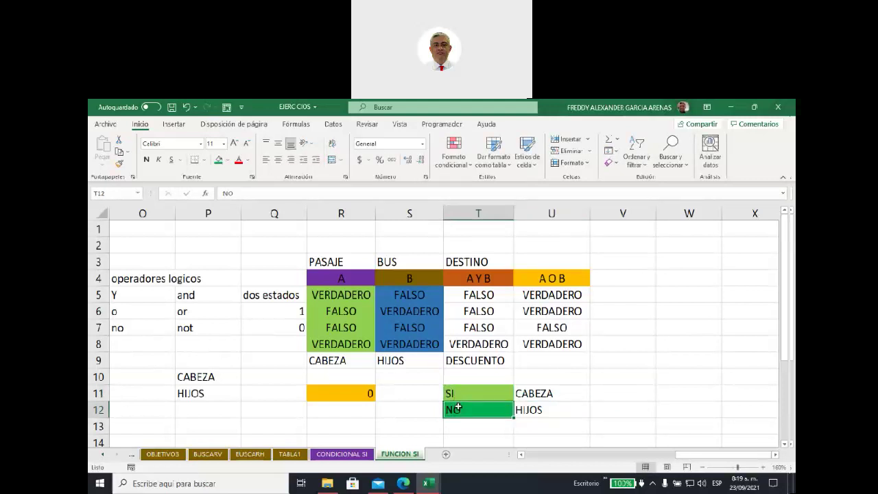
text(SI)
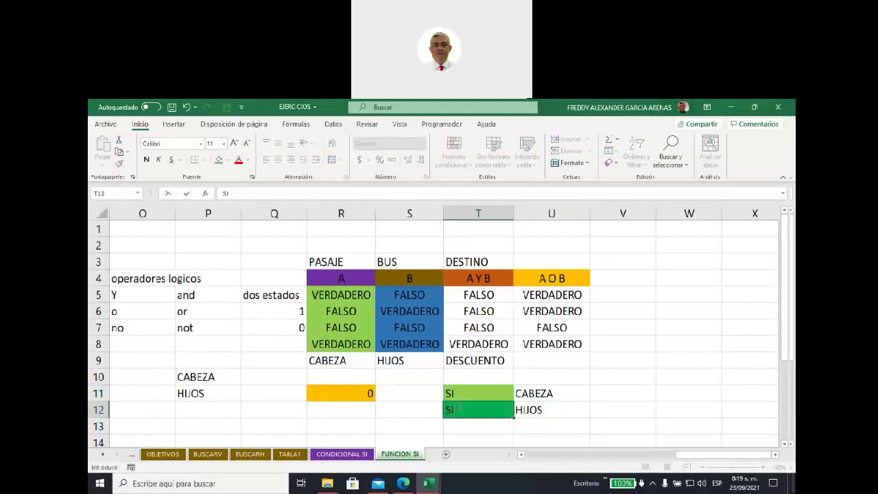
click(420, 389)
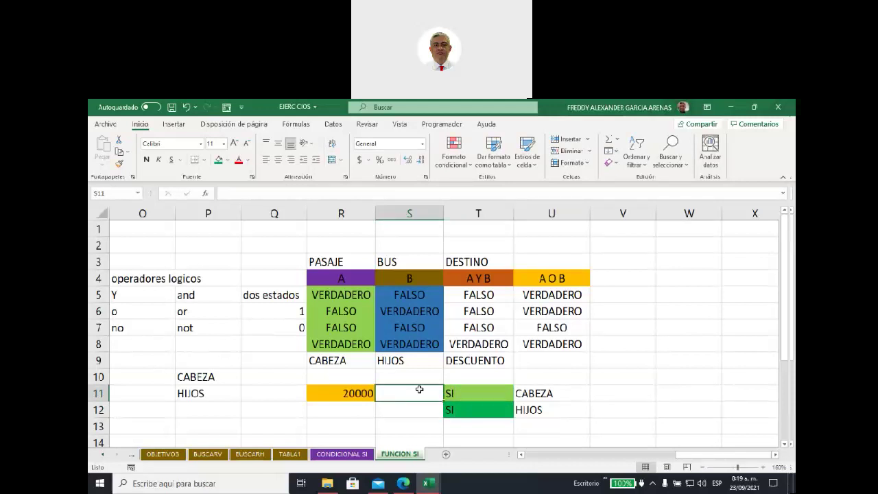
Examine the two conditions inside the Y function of the R11 formula, leaving the formula as it is
key(Left)
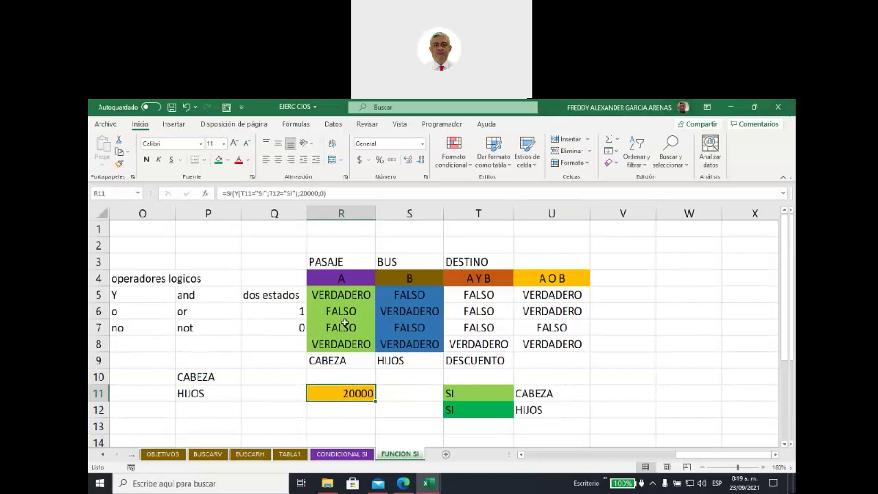
click(241, 193)
drag(241, 192, 295, 191)
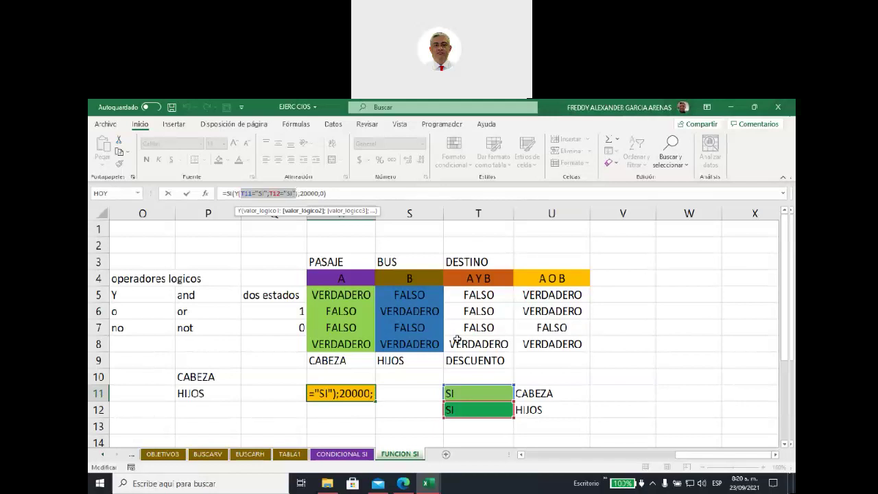
click(359, 197)
key(Return)
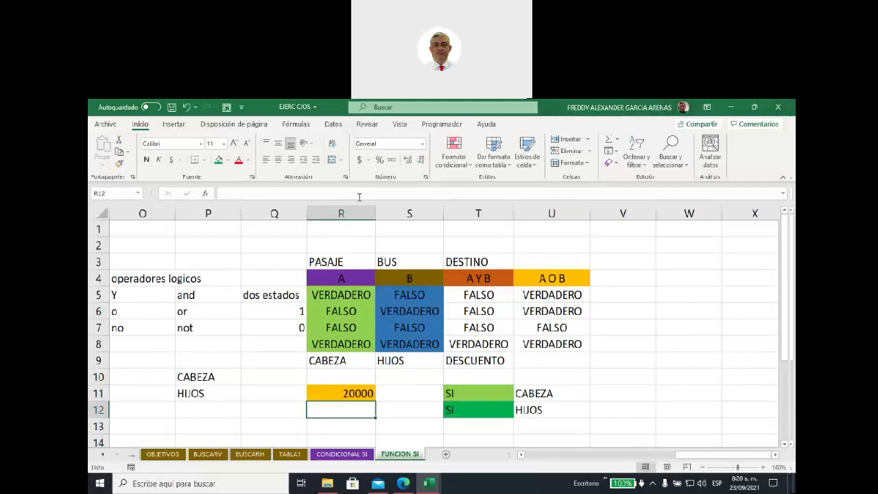
Clear the typed truth values under A Y B in cells T5:T8
click(486, 344)
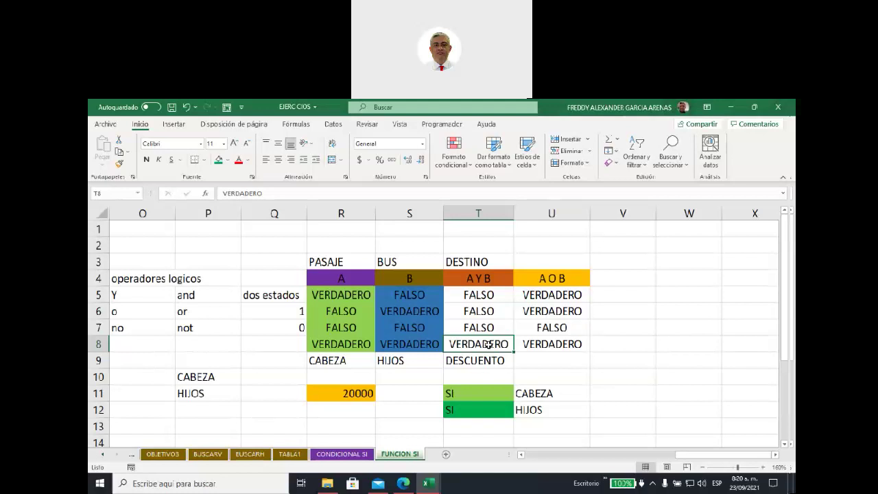
drag(471, 297, 472, 339)
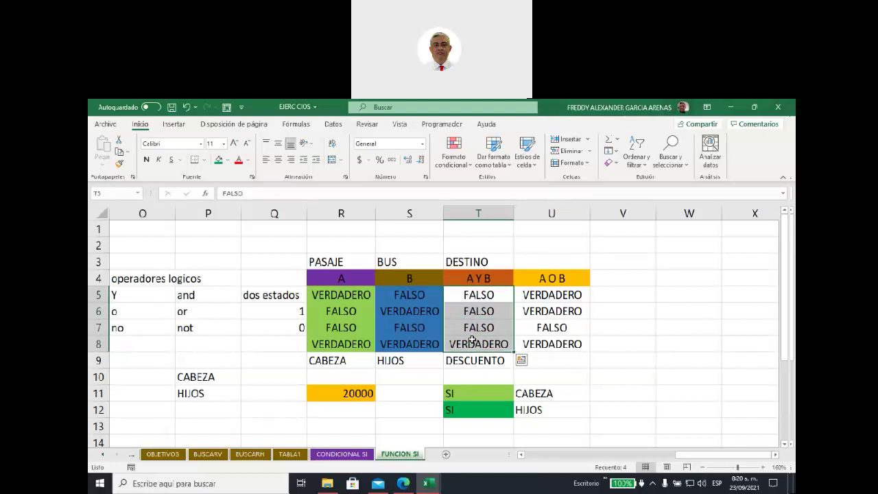
key(Delete)
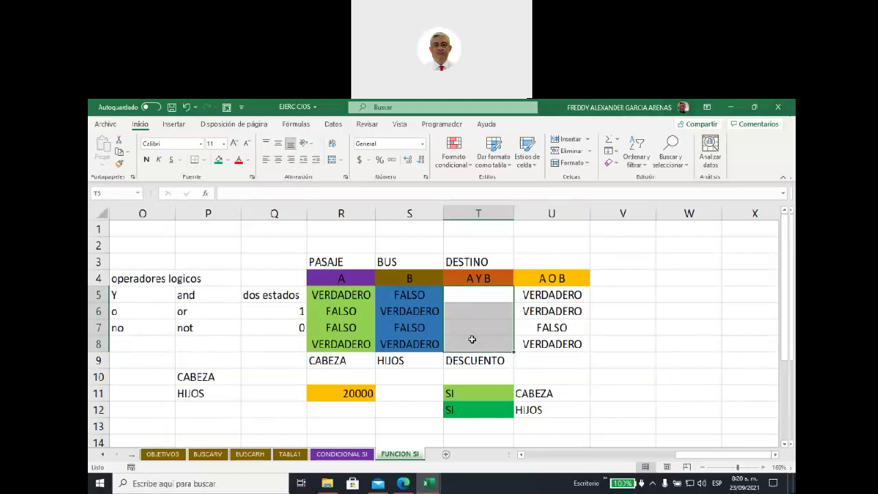
Enter the formula =Y(R5;S5) in cell T5 to evaluate A and B with the Y function
click(473, 299)
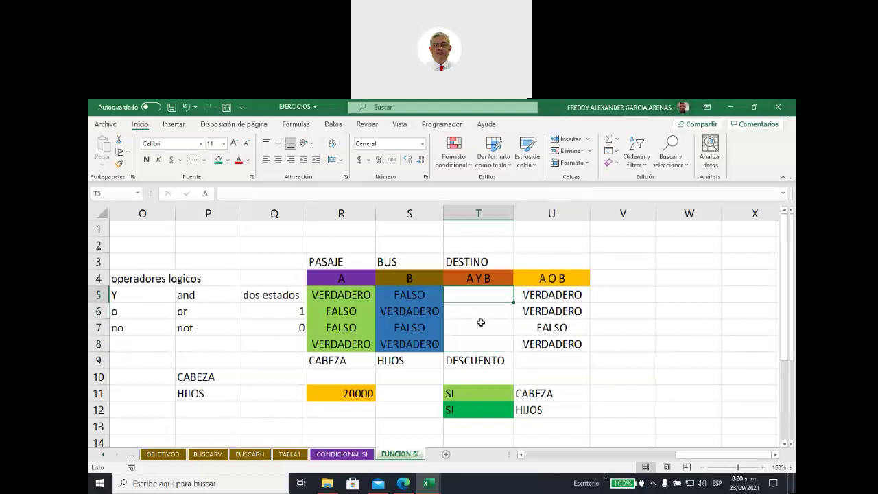
text(=Y)
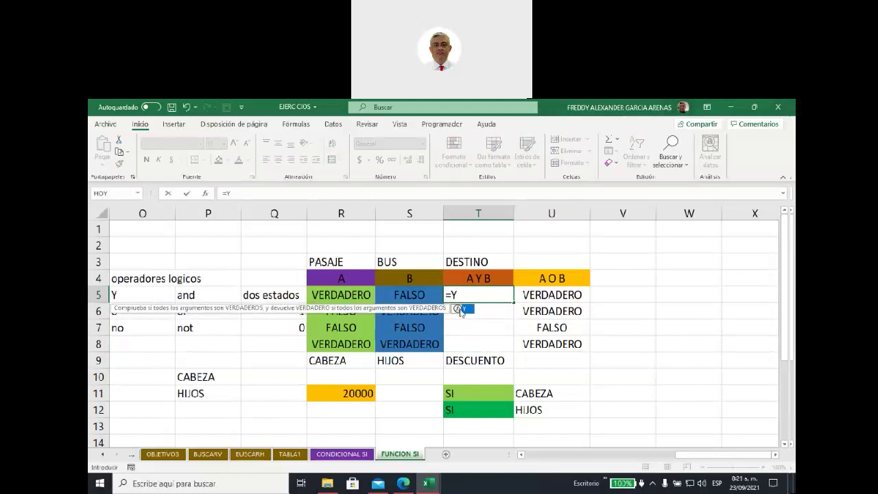
double_click(463, 310)
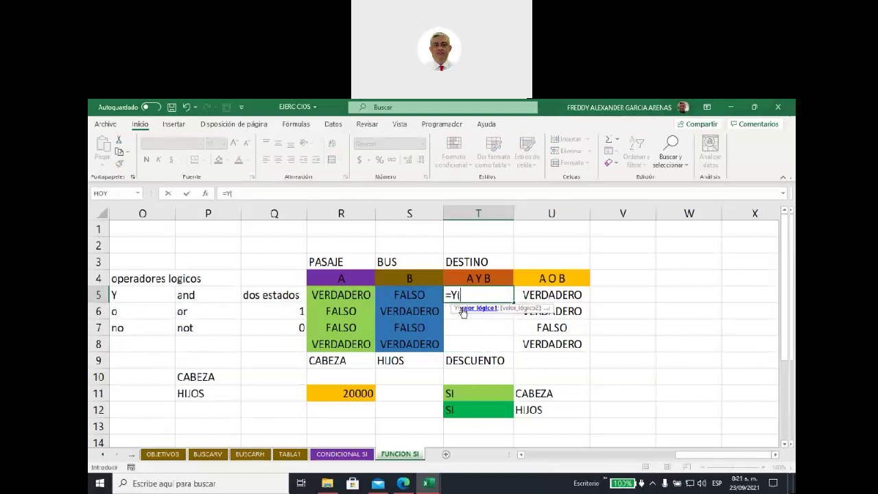
click(341, 295)
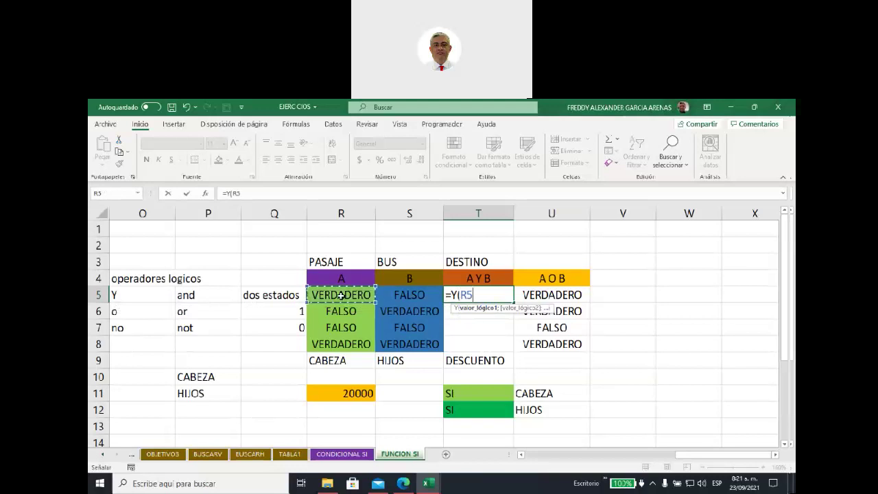
text(;)
click(402, 297)
text(=)
key(BackSpace)
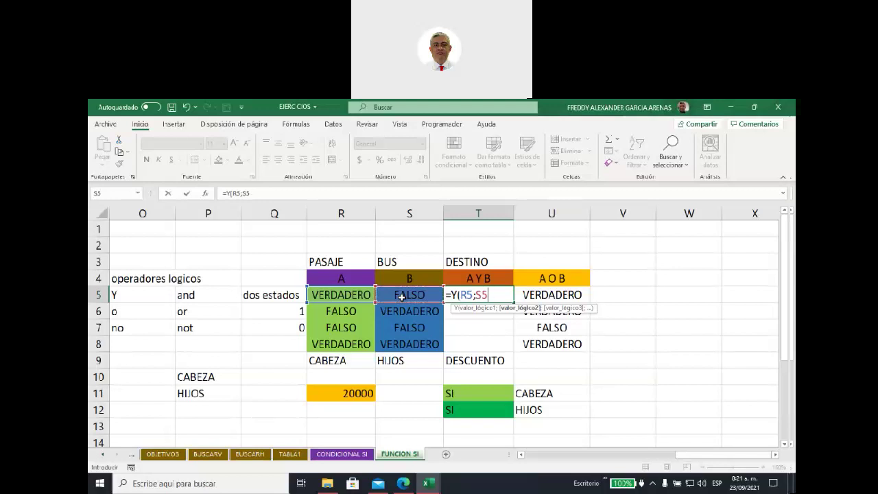
text())
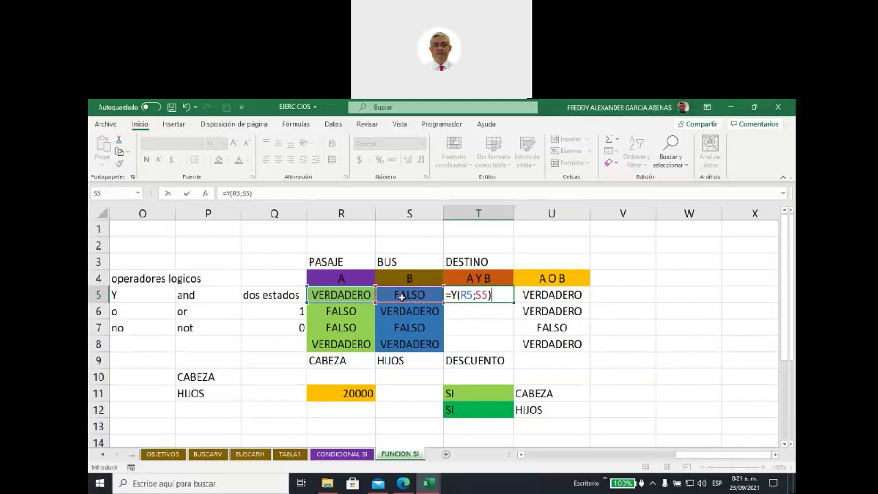
key(Return)
Fill the T5 formula down to T8 and check the A Y B results against columns A and B
click(466, 299)
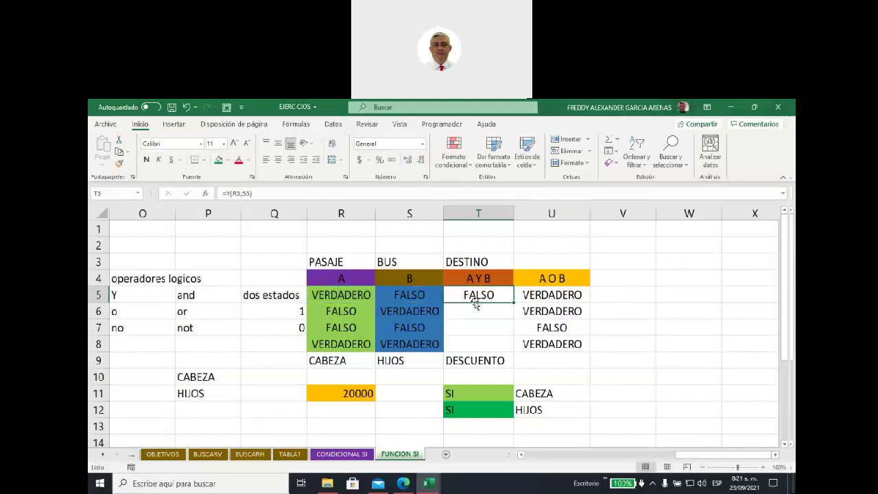
drag(514, 305, 511, 350)
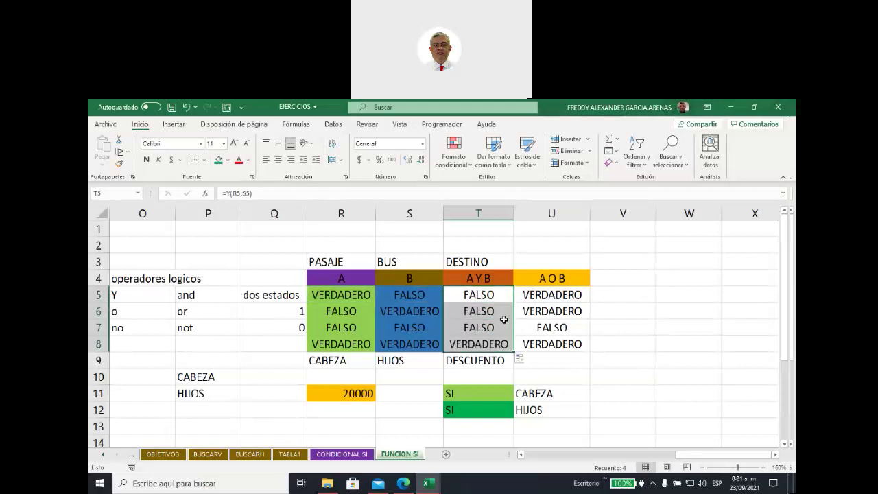
click(473, 342)
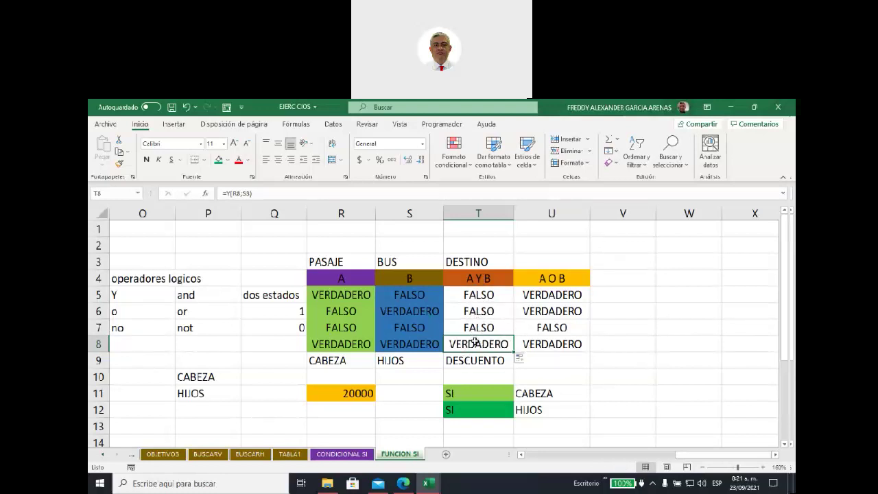
click(353, 345)
click(398, 347)
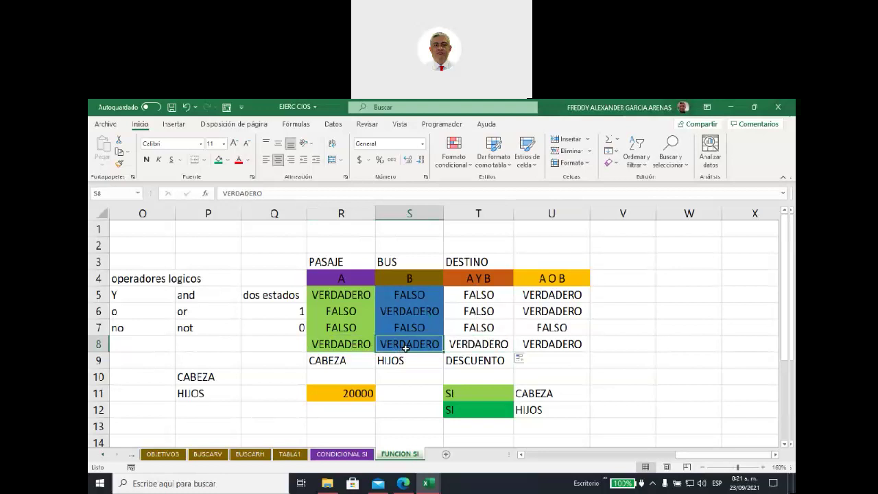
drag(472, 280, 469, 343)
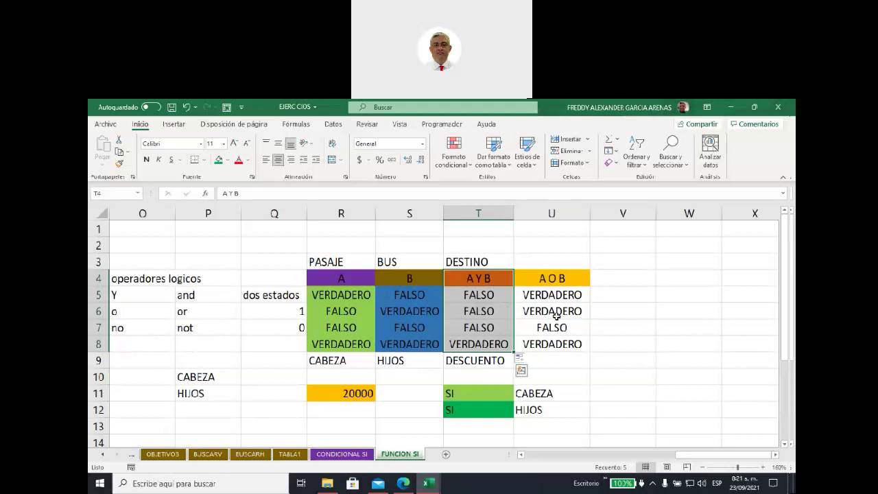
Delete the CABEZA and HIJOS labels beside the two answer cells in U11:U12
scroll(522, 336, down, 1)
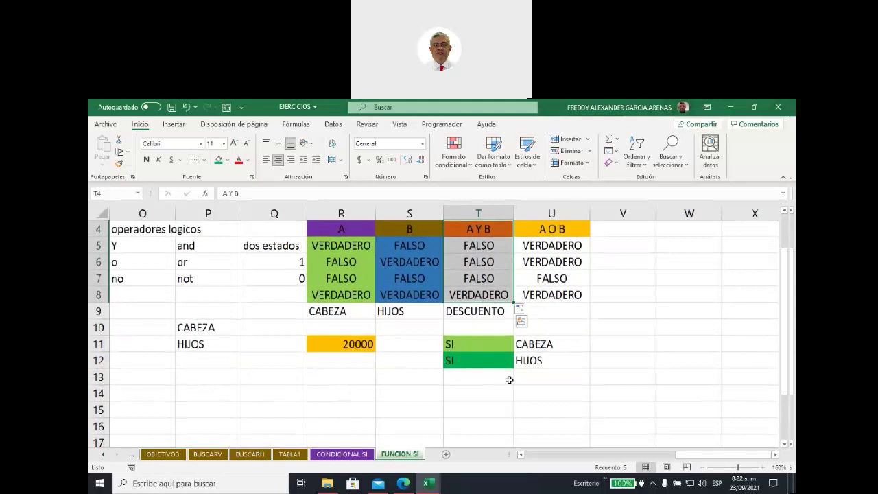
click(529, 343)
drag(530, 343, 531, 360)
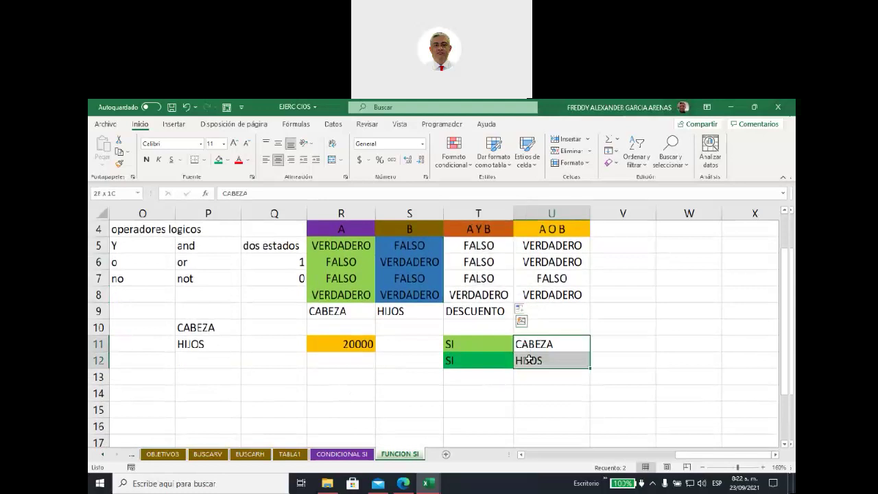
key(Delete)
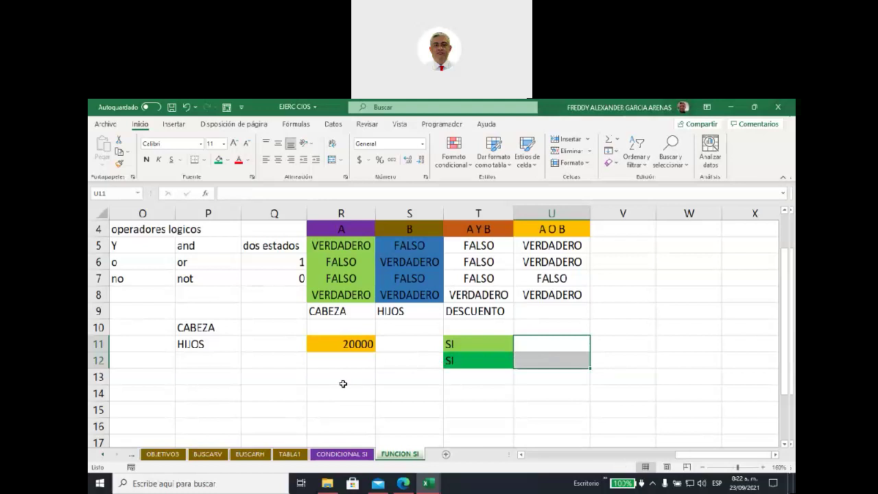
Label the two answer cells with PRIMERO in U11 and SEGUNDO in U12
click(528, 344)
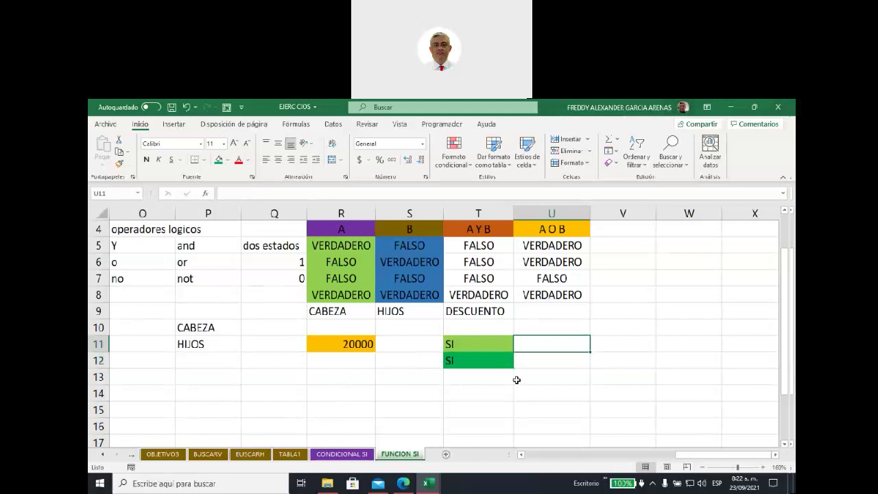
text(PRIMERO)
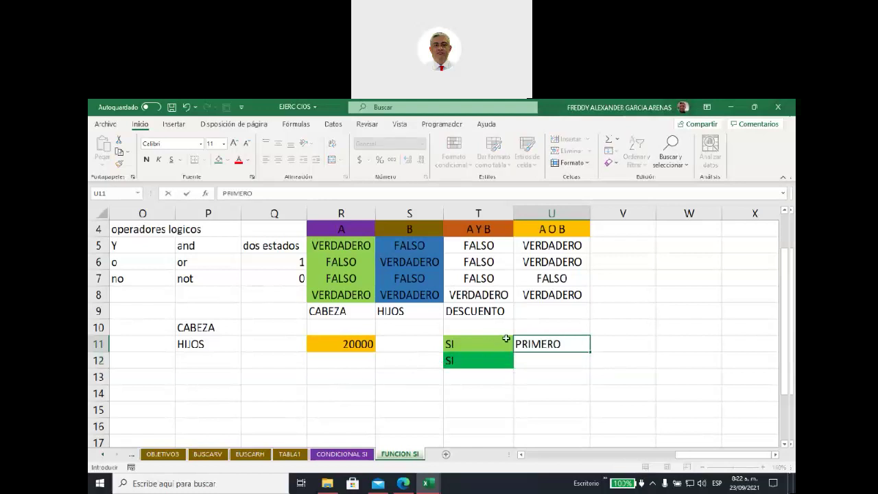
click(528, 357)
text(PRIMERO)
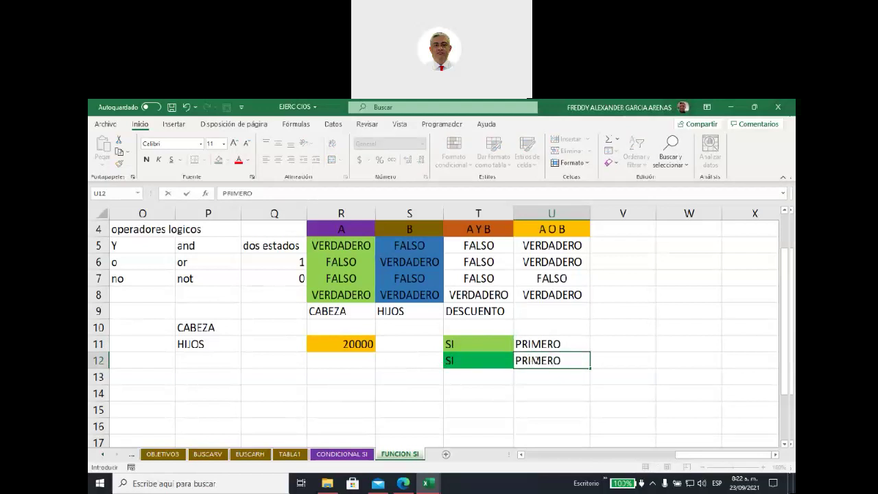
key(BackSpace)
key(BackSpace)
key(BackSpace)
key(BackSpace)
key(BackSpace)
key(BackSpace)
key(BackSpace)
text(S)
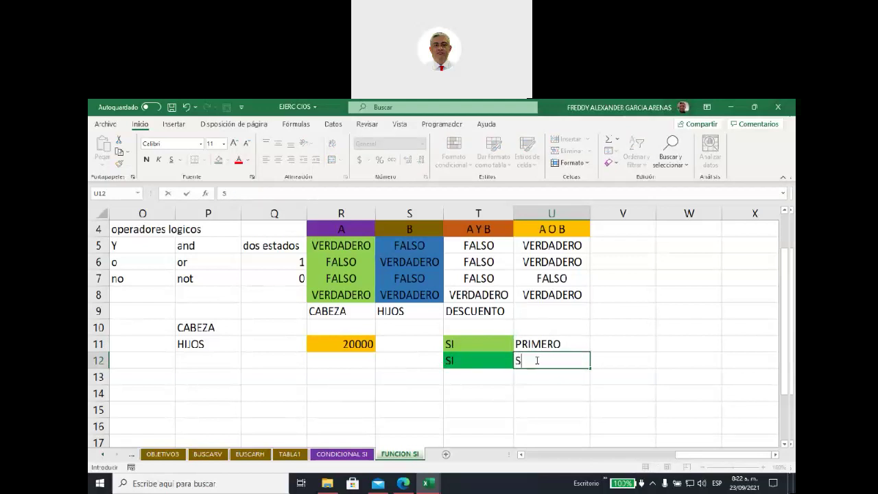
text(EGUNDO)
click(494, 378)
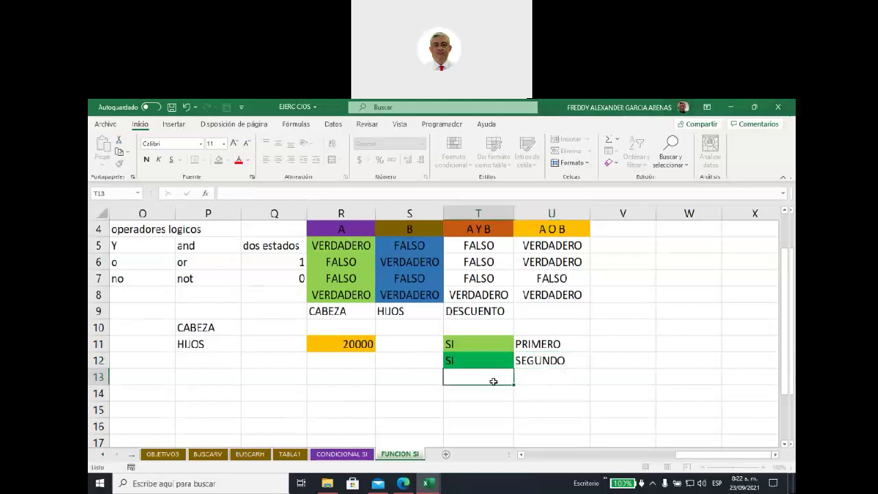
Enter the label MATRICULA in cell R13 and review the PRIMERO and SEGUNDO labels in U11:U12
click(326, 396)
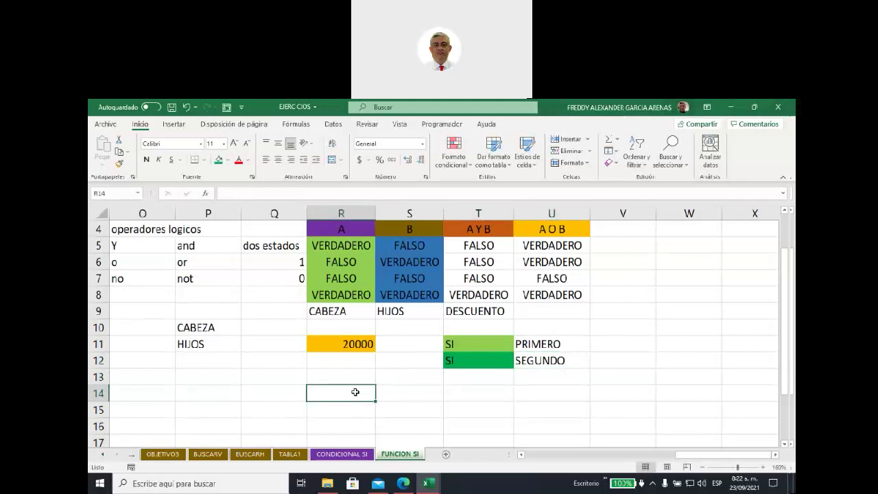
click(339, 376)
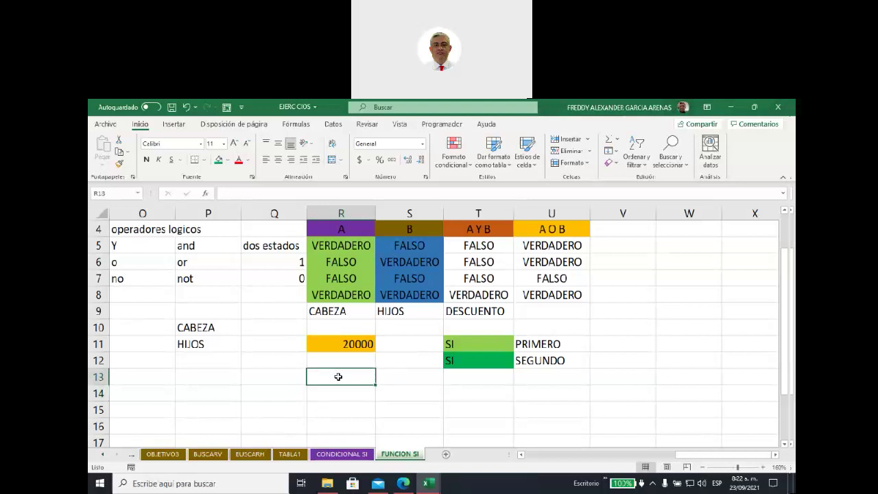
text(MATRICULA)
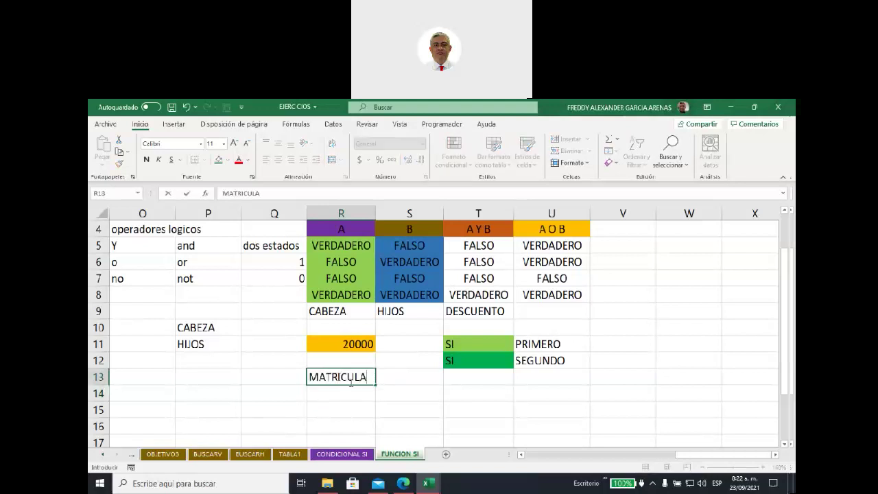
click(390, 377)
click(525, 346)
click(527, 363)
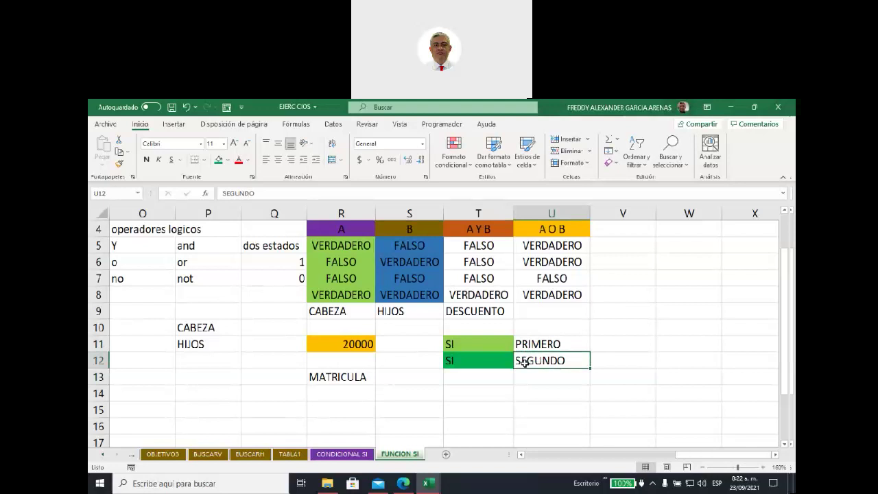
Fill cell R14 below the MATRICULA label with orange
click(343, 395)
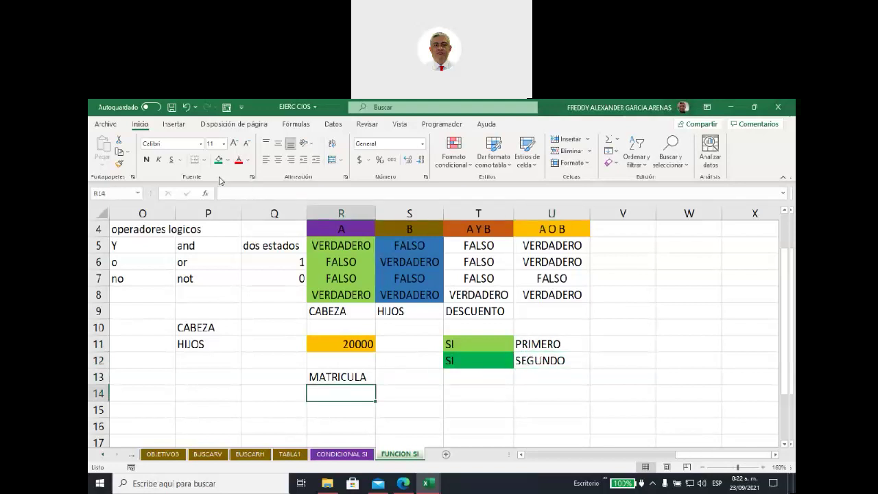
click(227, 160)
click(237, 259)
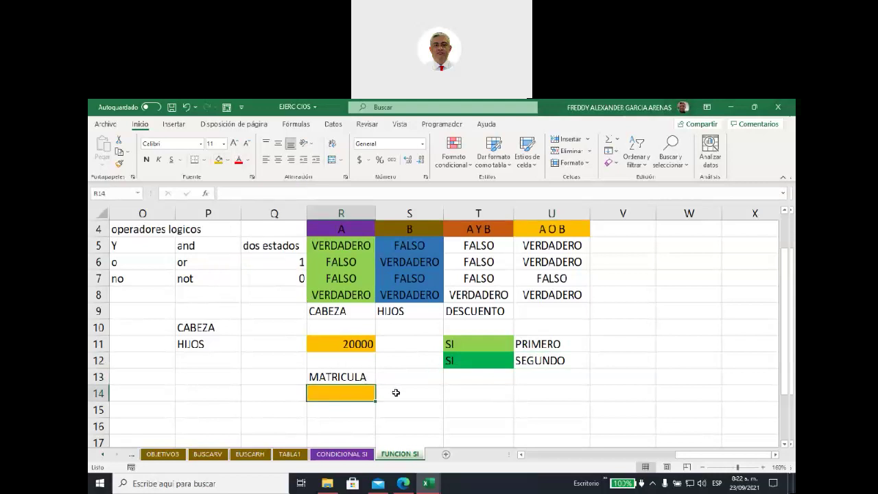
Start an SI formula in R14 with the logical test O(T11="SI";T12="SI")
text(=SI)
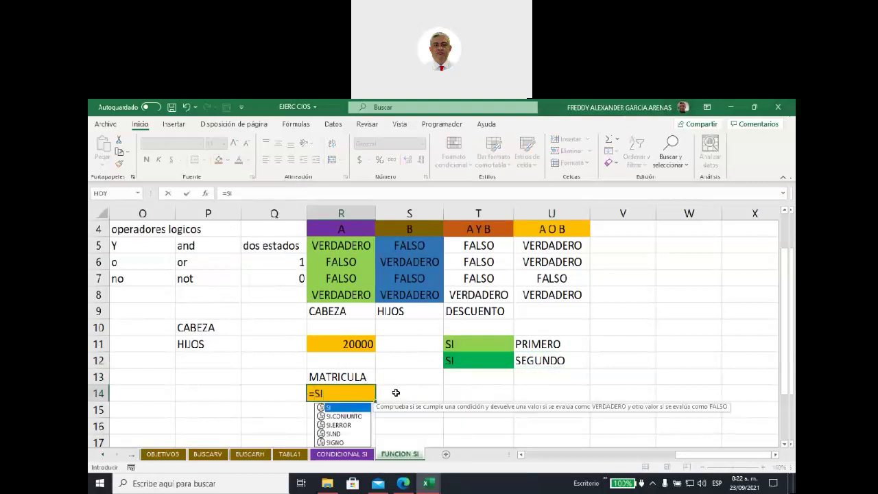
double_click(330, 408)
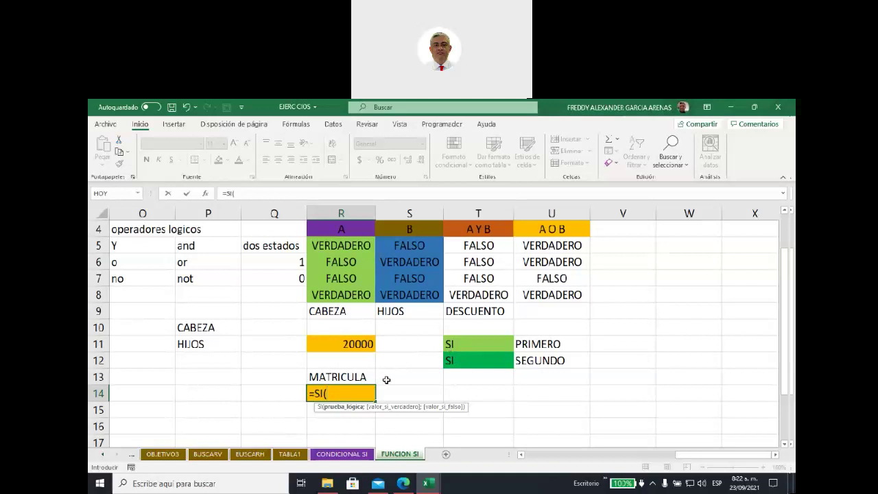
text(O)
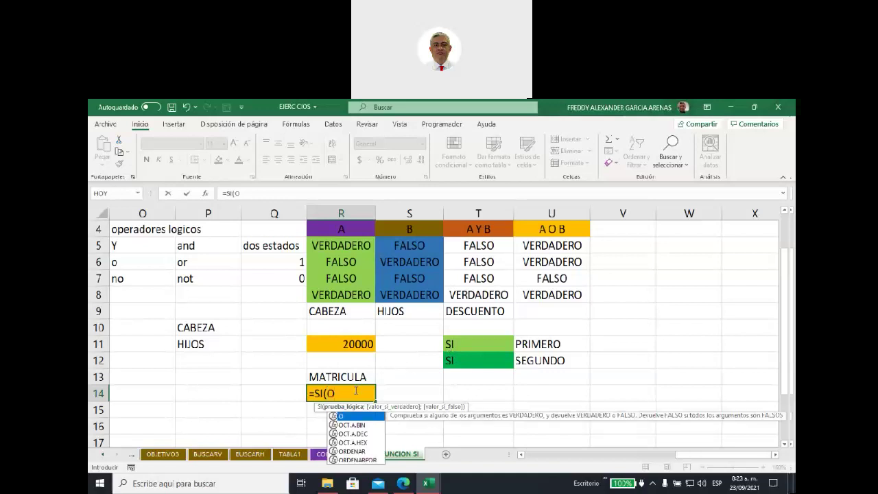
double_click(342, 416)
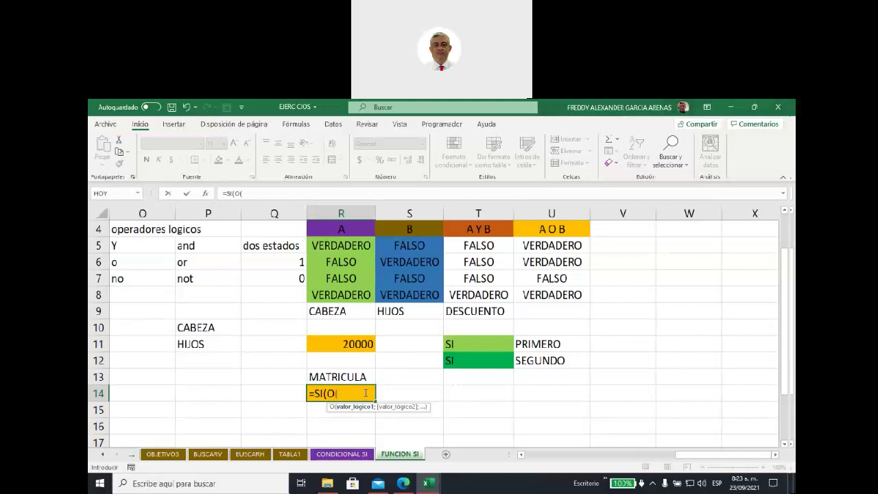
click(451, 344)
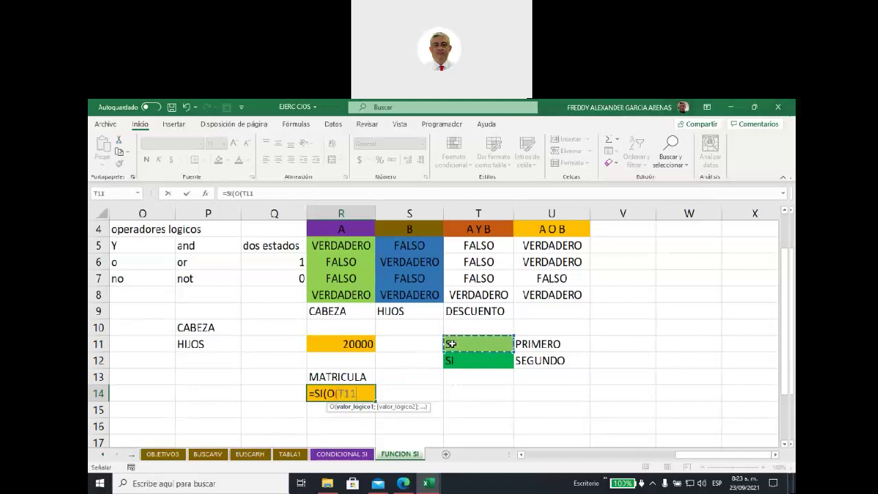
text(=)
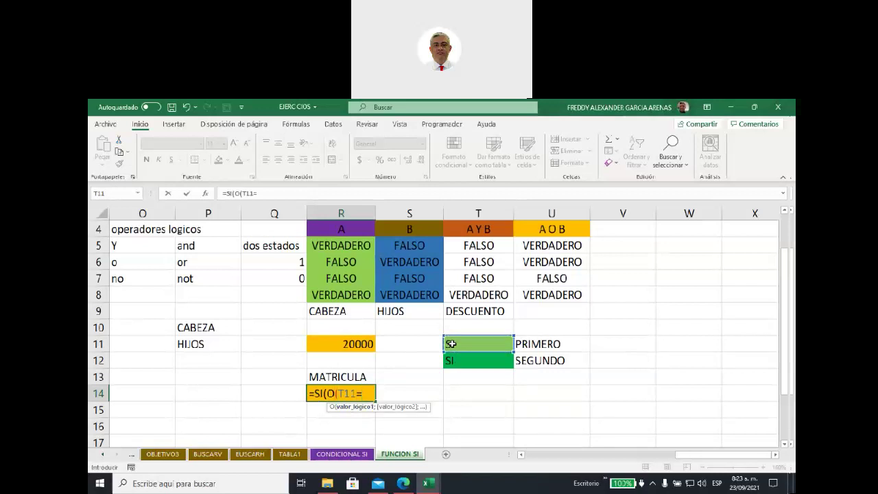
text("SI")
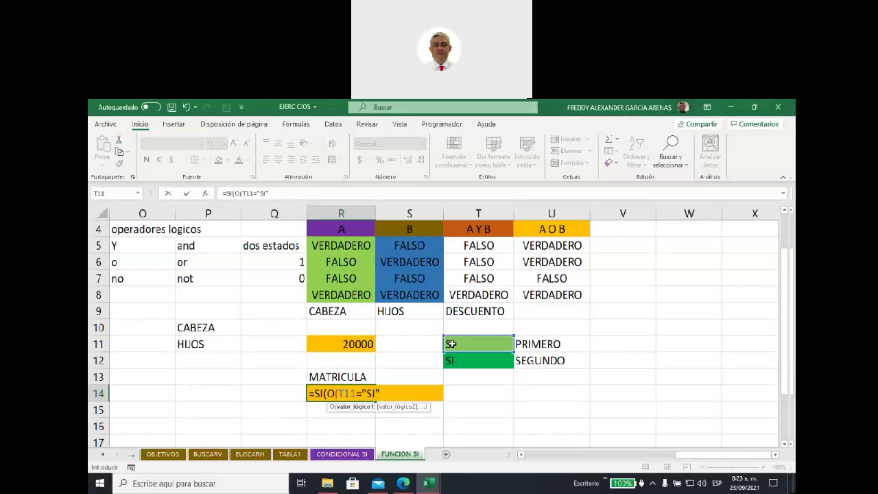
text(;)
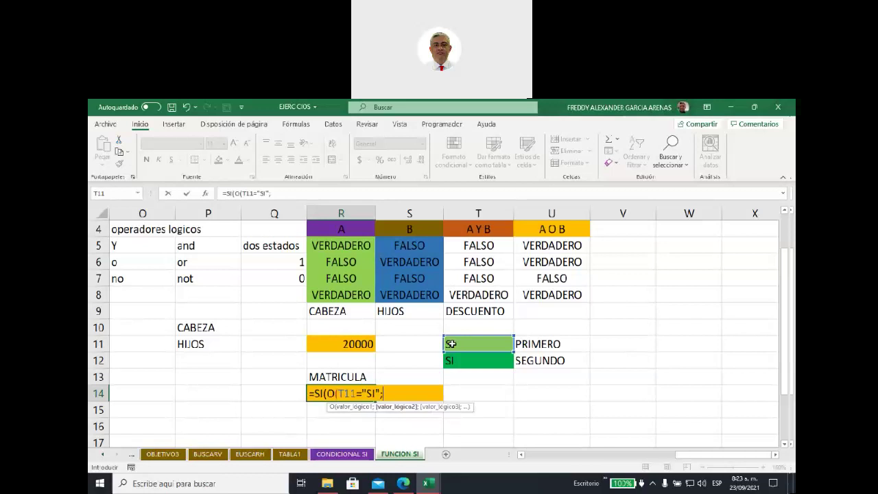
click(455, 360)
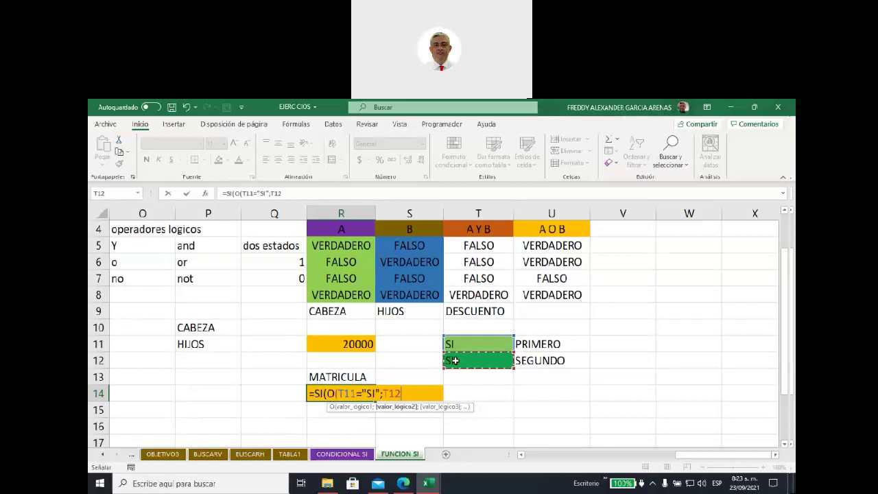
text(=")
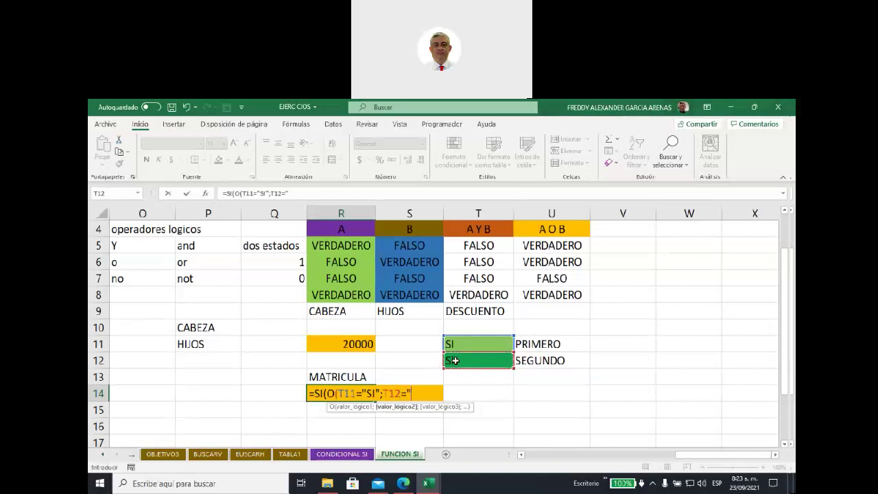
text(SI")
text())
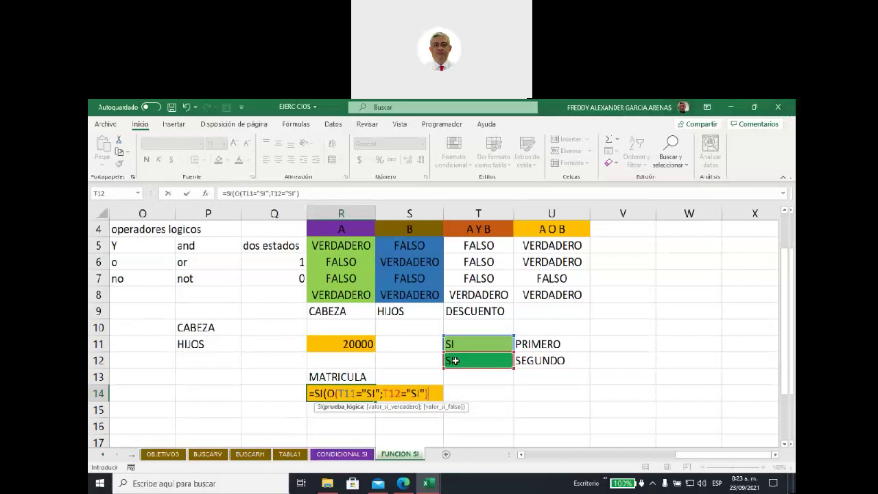
Complete the R14 formula with 24000 as the true value and 30000 as the false value
text(;)
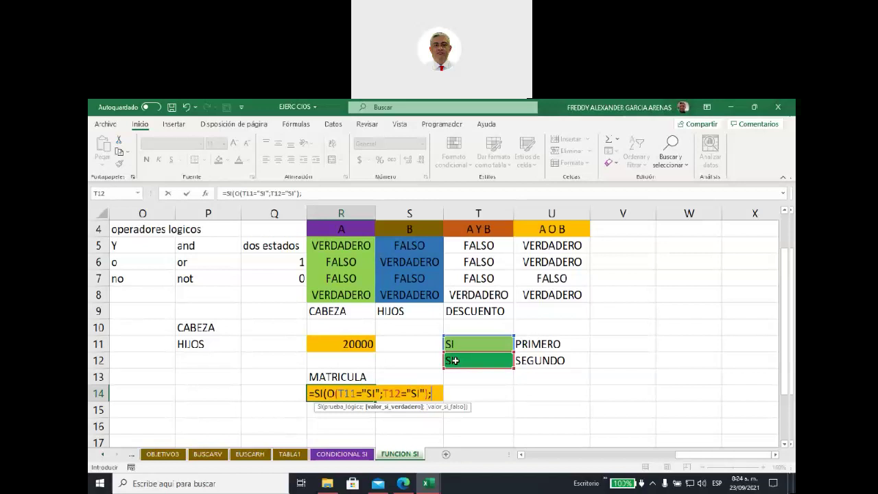
text(24000)
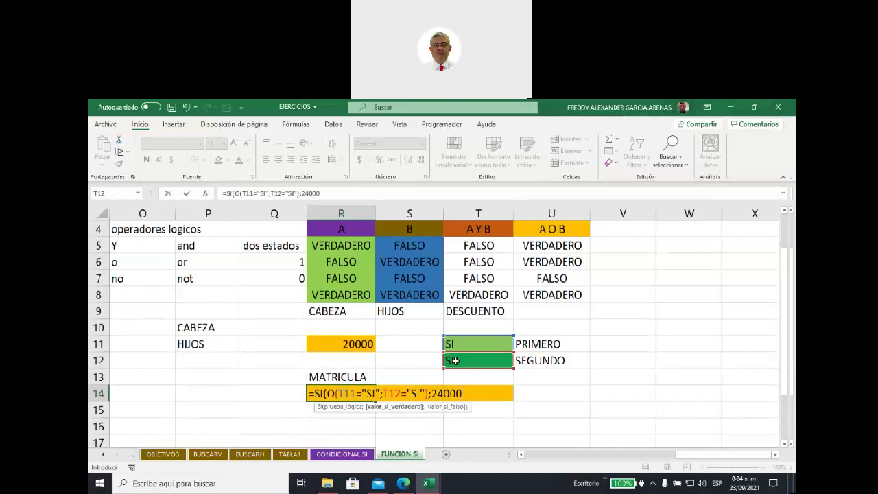
text(;)
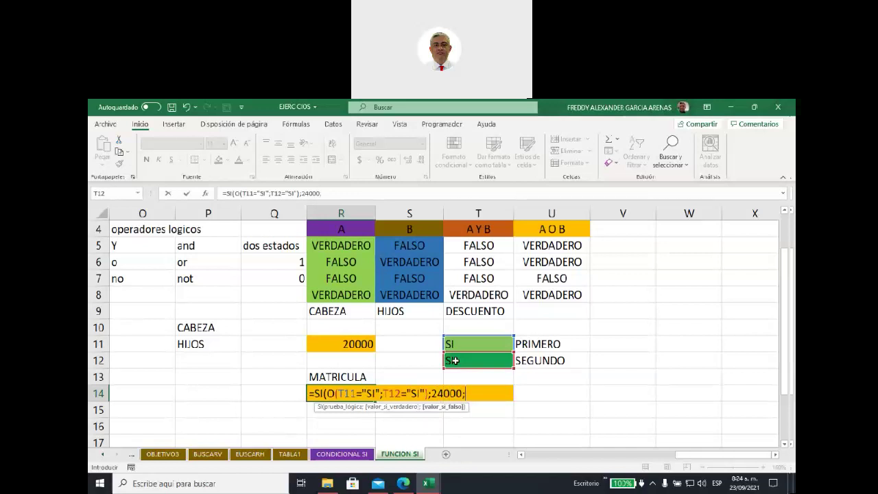
text(30000)
text())
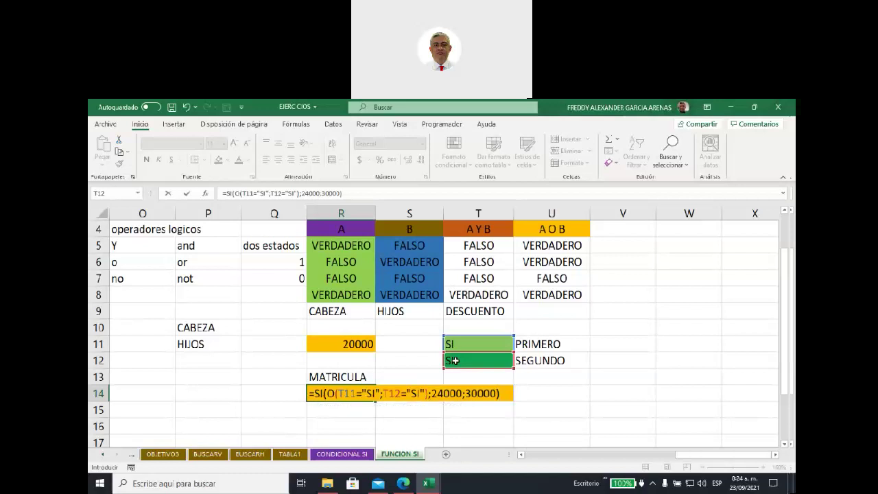
key(Return)
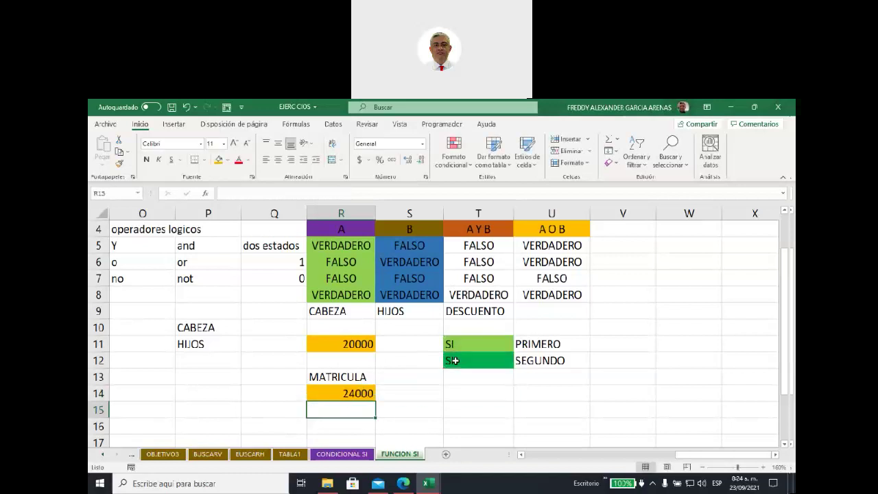
Change the SEGUNDO answer in T12 to NO and check the MATRICULA result in R14
click(369, 394)
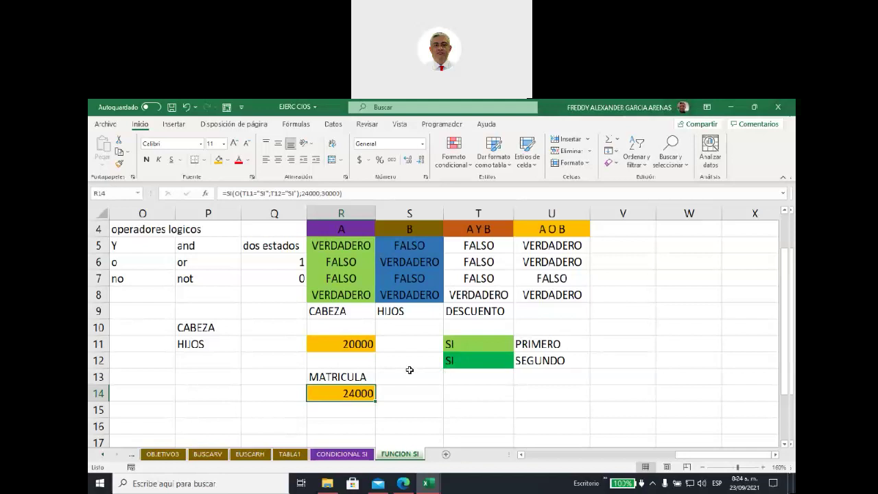
click(455, 364)
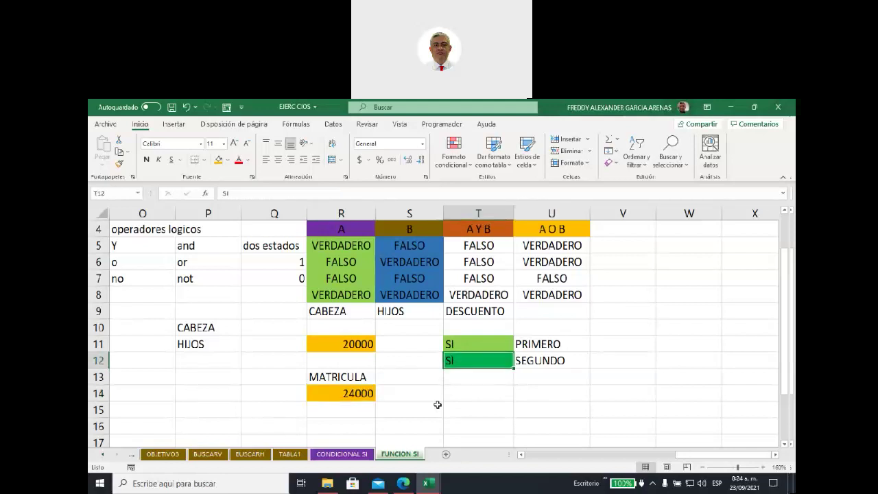
text(NO)
click(456, 411)
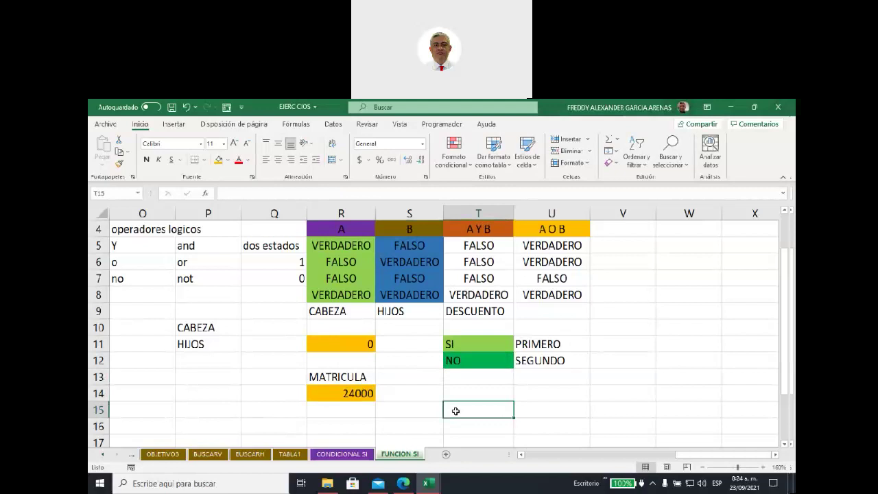
click(368, 395)
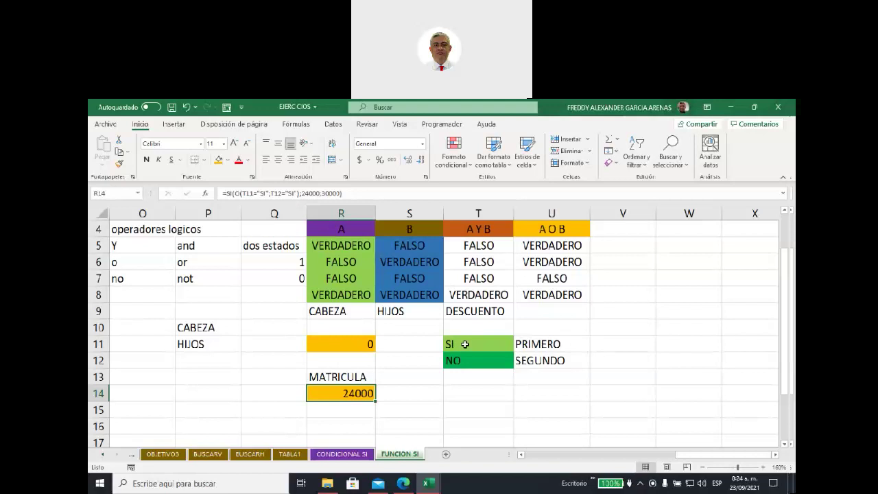
Change the PRIMERO answer in T11 to NO and check the MATRICULA result in R14
click(459, 346)
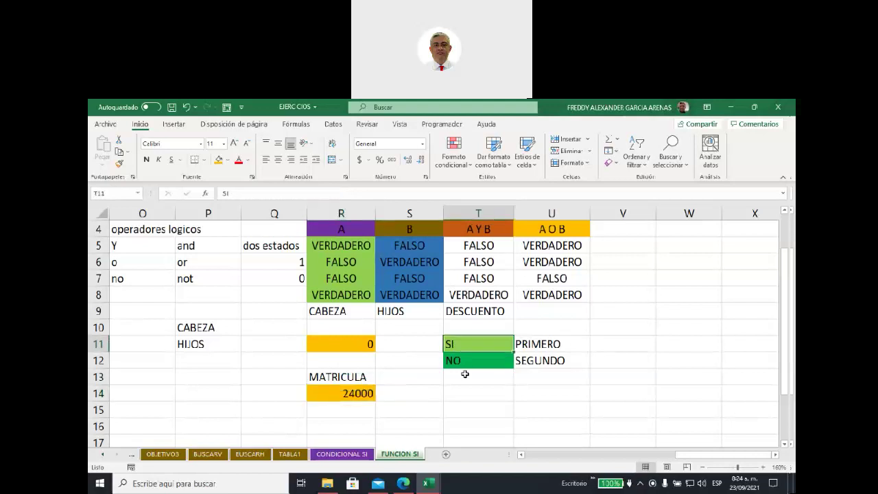
text(NO)
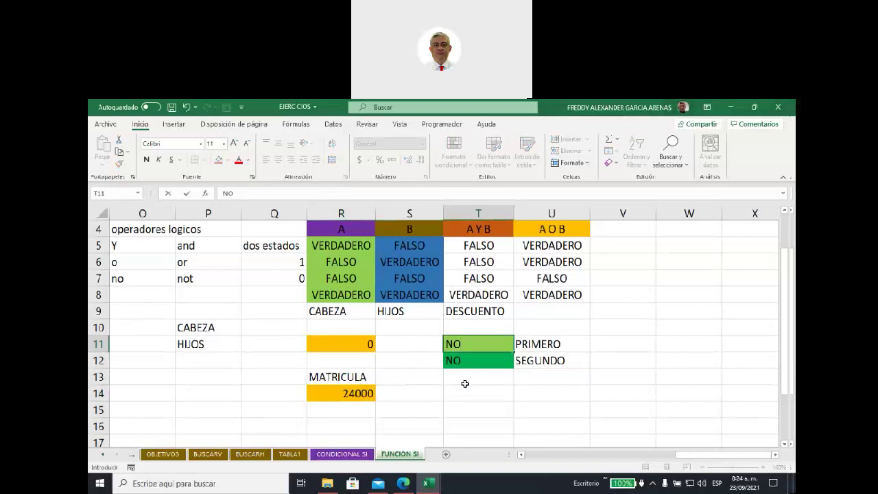
click(464, 405)
click(364, 392)
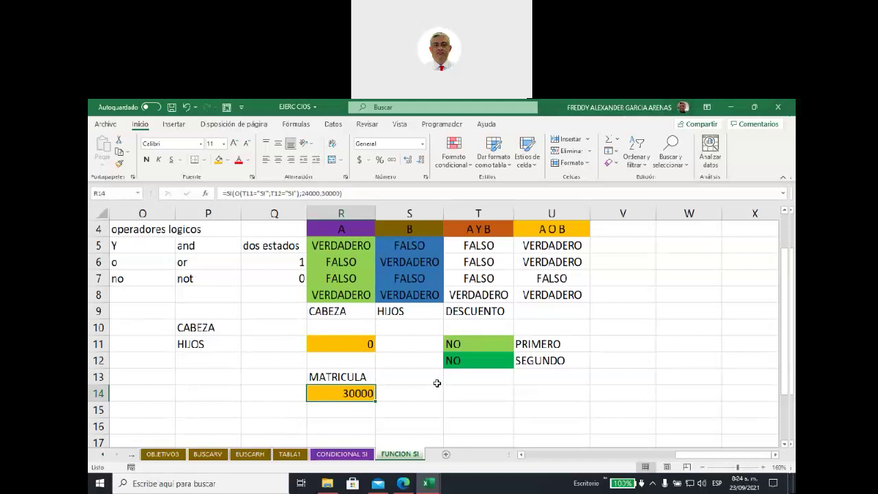
Test the MATRICULA formula with the SEGUNDO answer in T12 set to SI
click(453, 360)
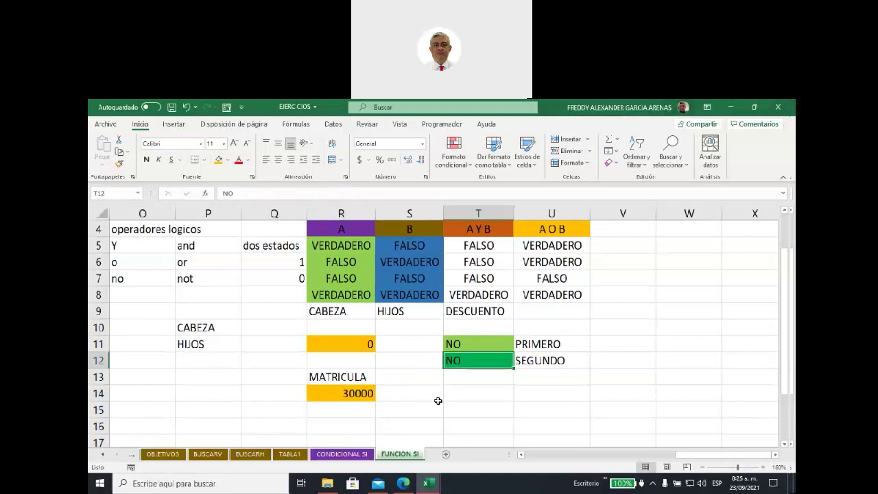
text(SI)
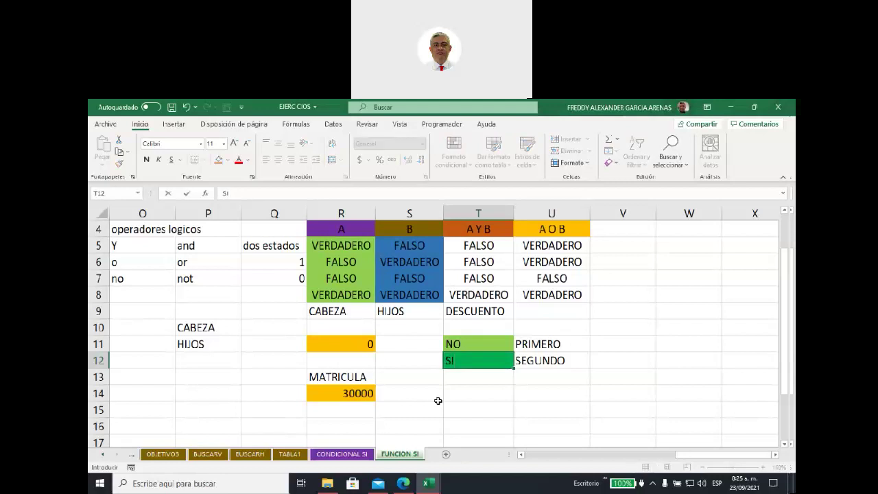
click(446, 405)
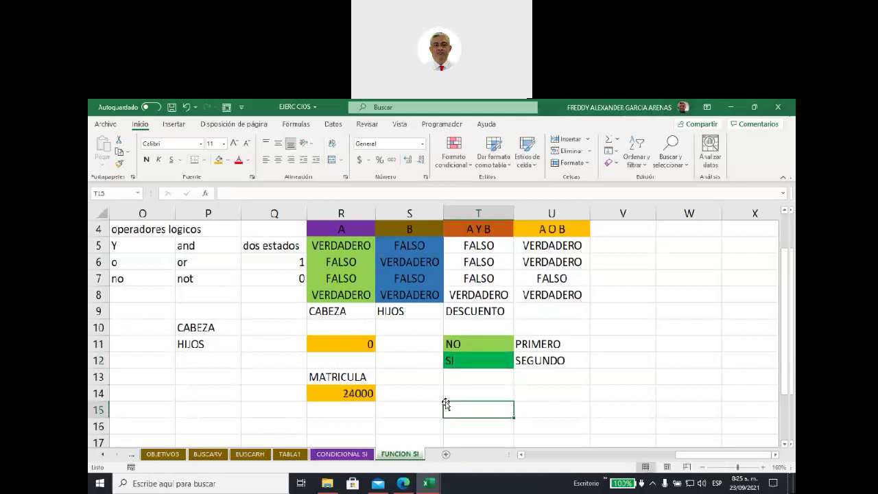
click(350, 394)
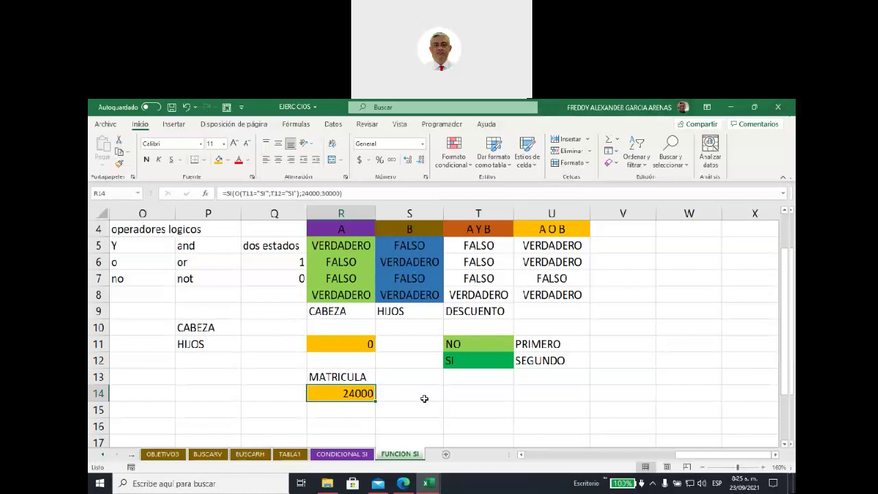
Set the SEGUNDO answer in T12 back to NO
click(459, 363)
text(NO)
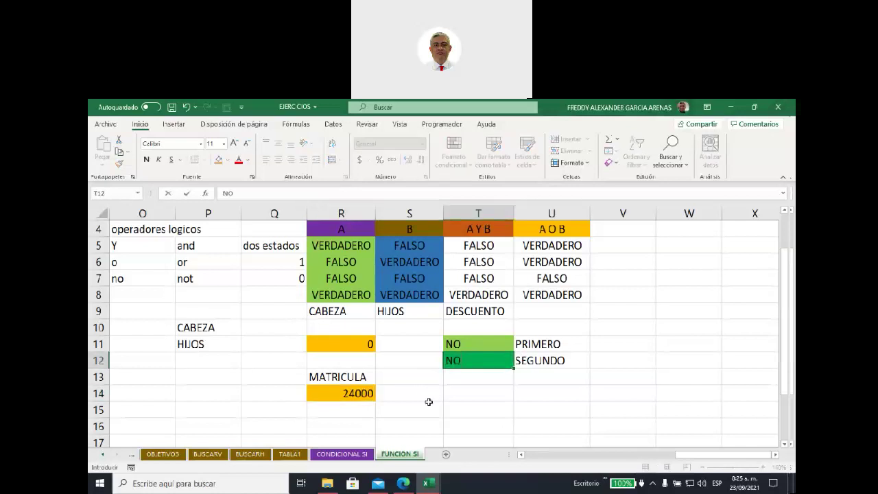
click(450, 402)
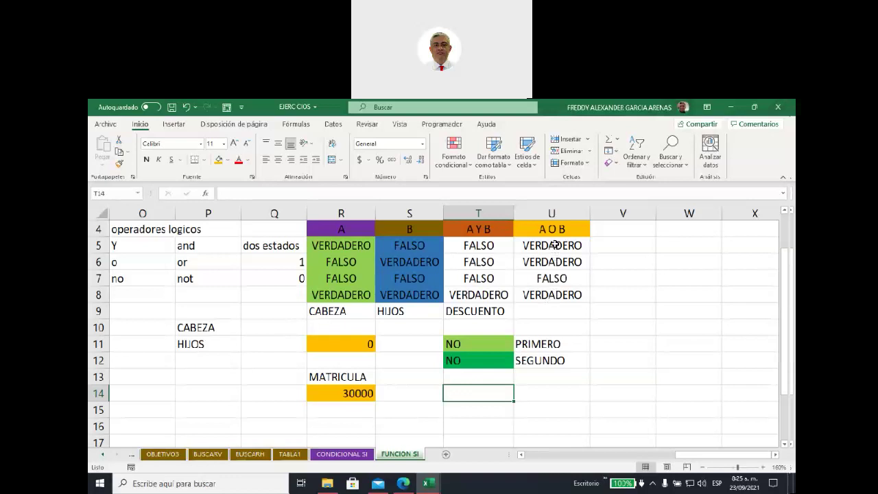
Clear the typed truth values from the A O B column, cells U5 to U8
drag(554, 245, 553, 270)
click(549, 280)
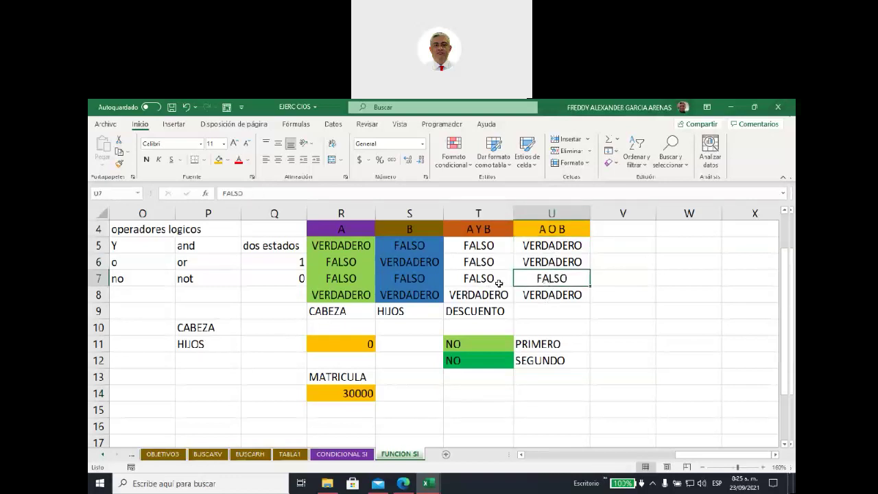
drag(537, 248, 540, 294)
key(Delete)
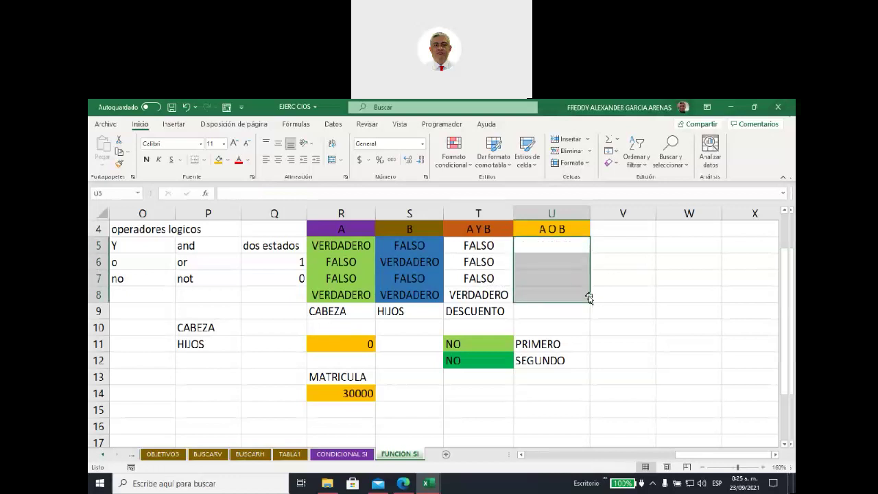
Enter the formula =O(R5;S5) in U5 to evaluate A O B for the first row of the truth table
click(532, 244)
text(=O)
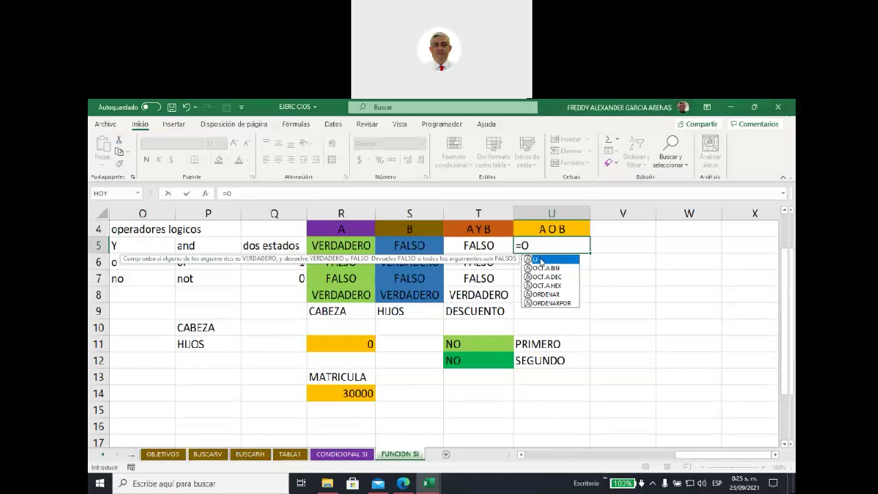
text(()
click(334, 248)
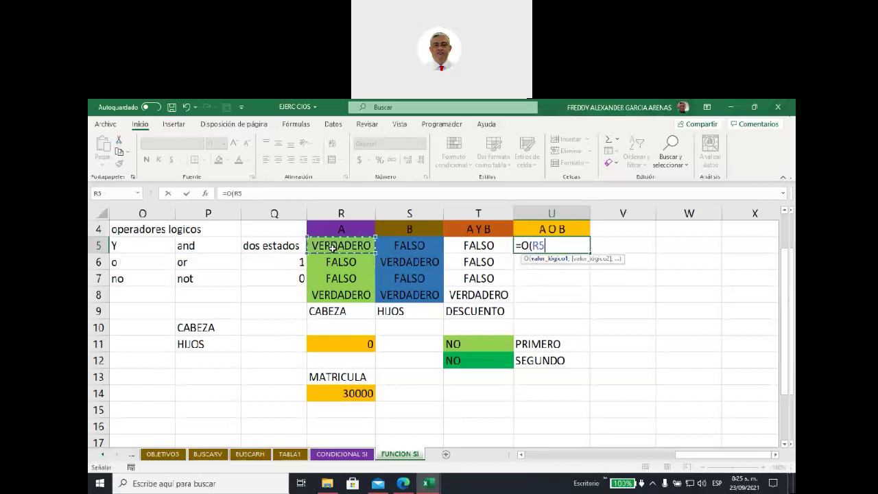
text(;)
click(409, 246)
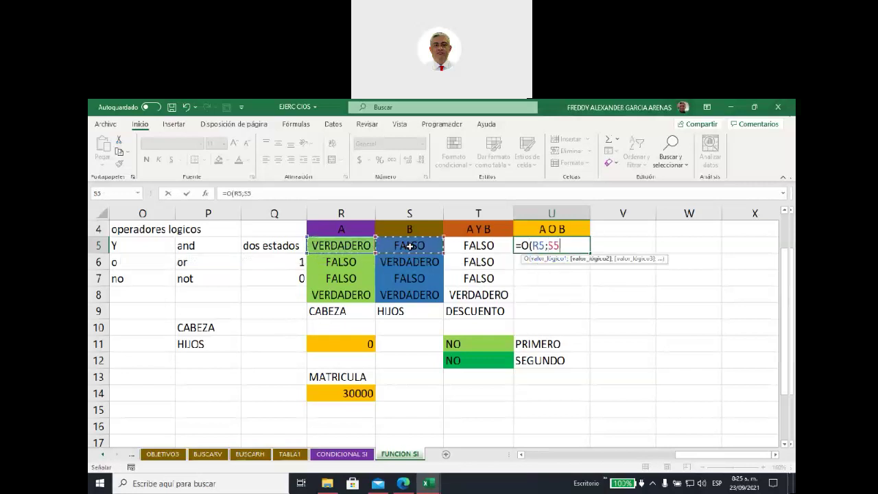
text())
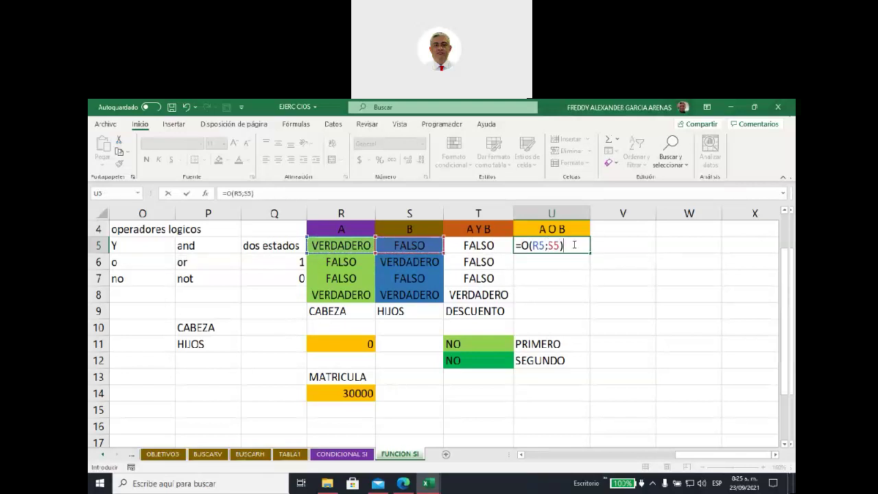
key(Return)
Fill the O formula from U5 down through U8 to complete the A O B column
click(560, 245)
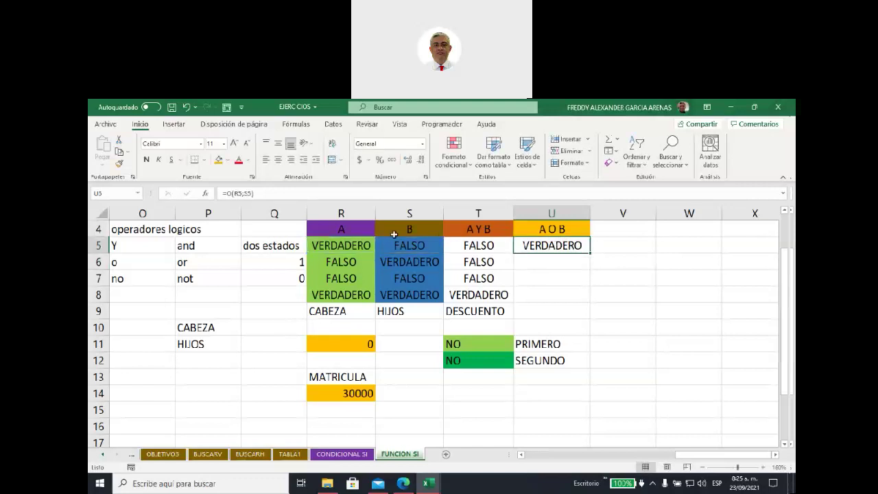
click(344, 245)
click(536, 249)
drag(591, 252, 587, 272)
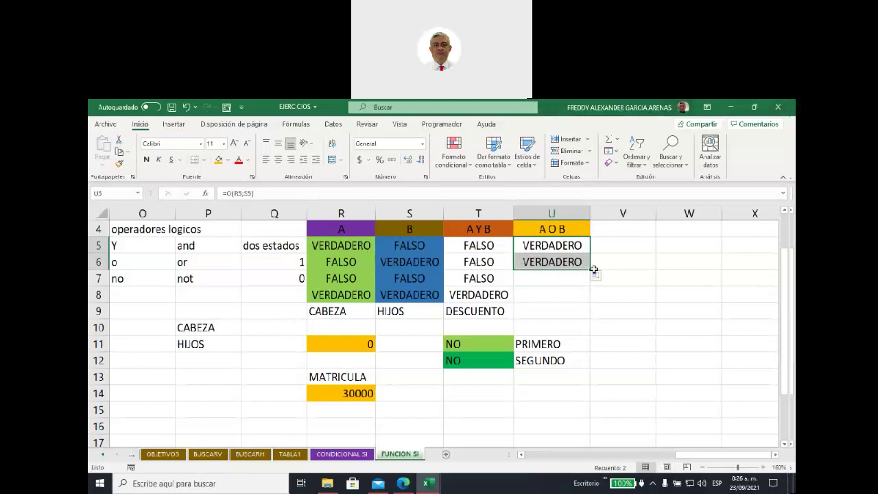
drag(591, 269, 590, 301)
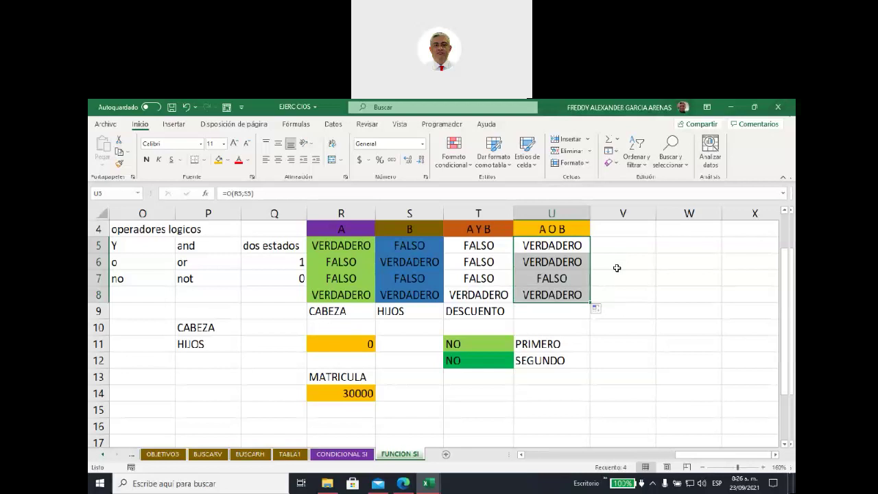
click(617, 267)
Review the A Y B and A O B results and the O condition inside the MATRICULA formula in R14, leaving it unedited
drag(495, 242, 528, 291)
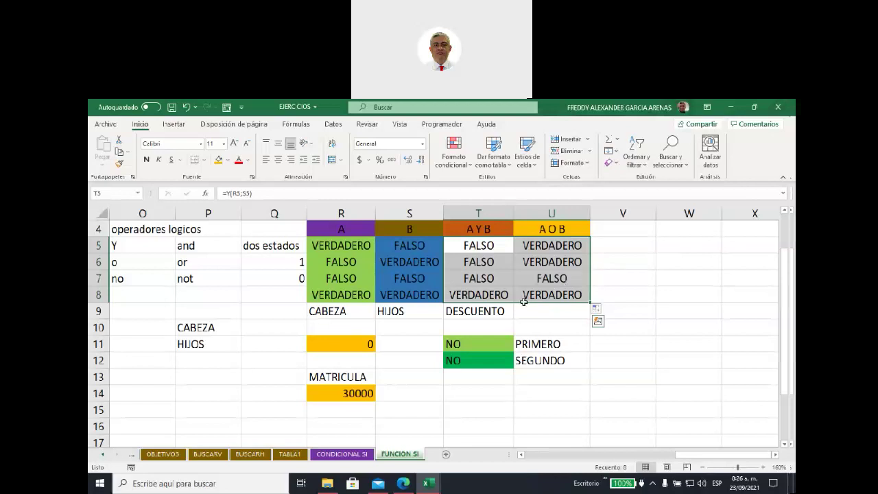
click(330, 395)
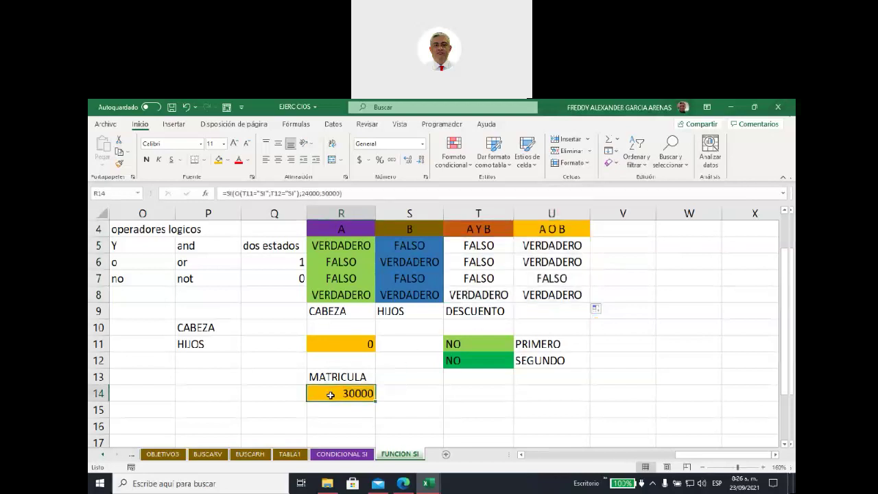
drag(242, 194, 296, 193)
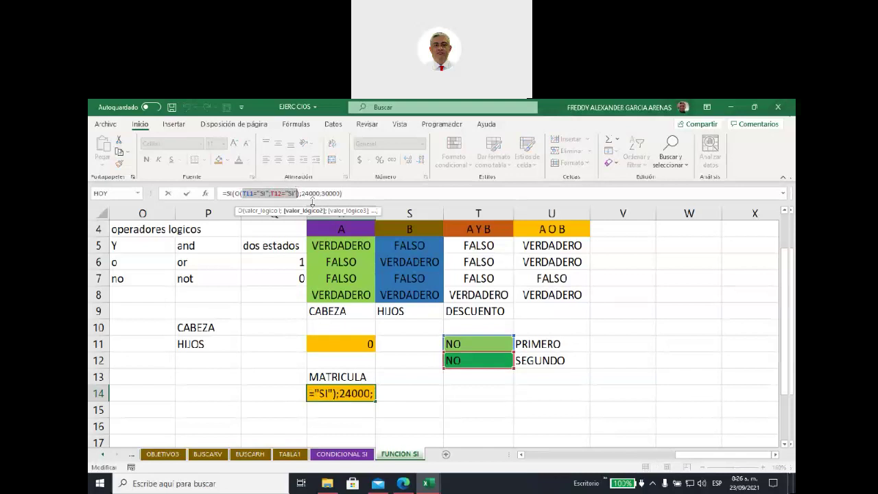
key(Return)
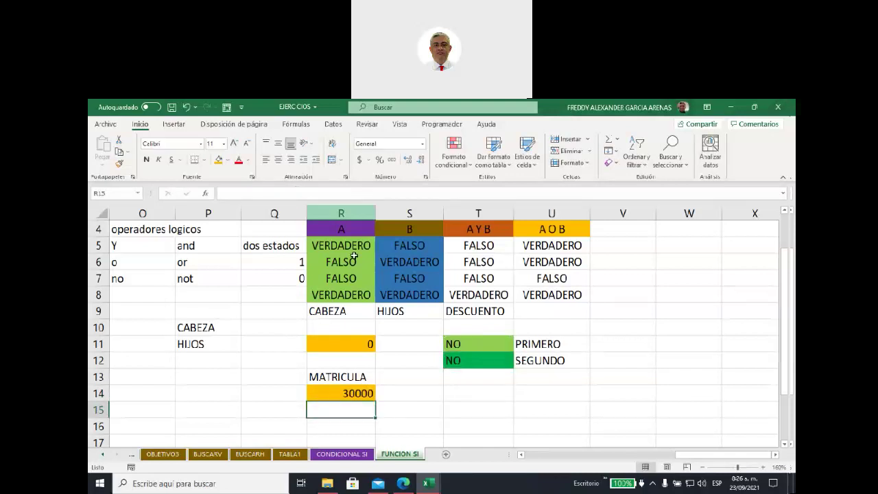
Inspect the two conditions inside the Y function of the SI formula in cell R11, leaving the formula as it is
click(345, 344)
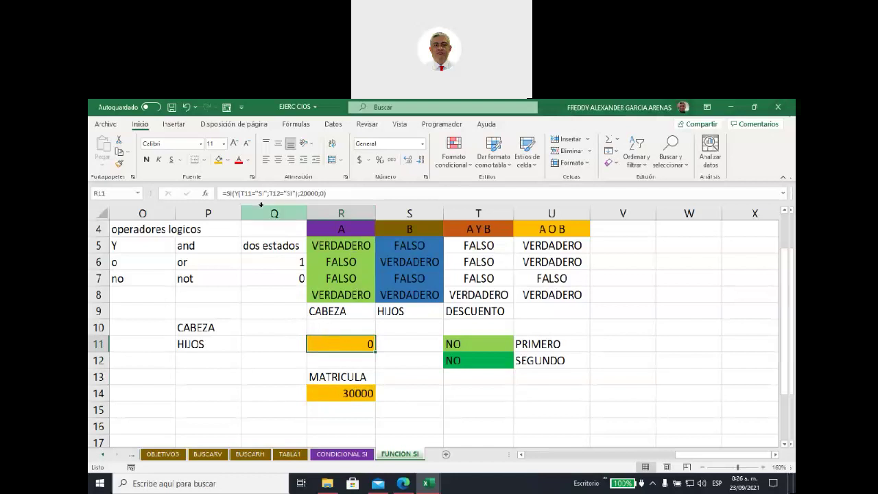
drag(243, 194, 295, 193)
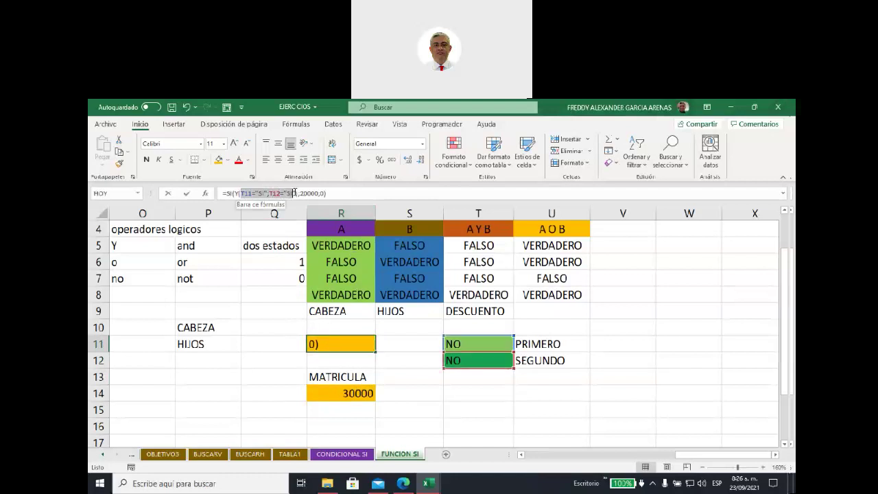
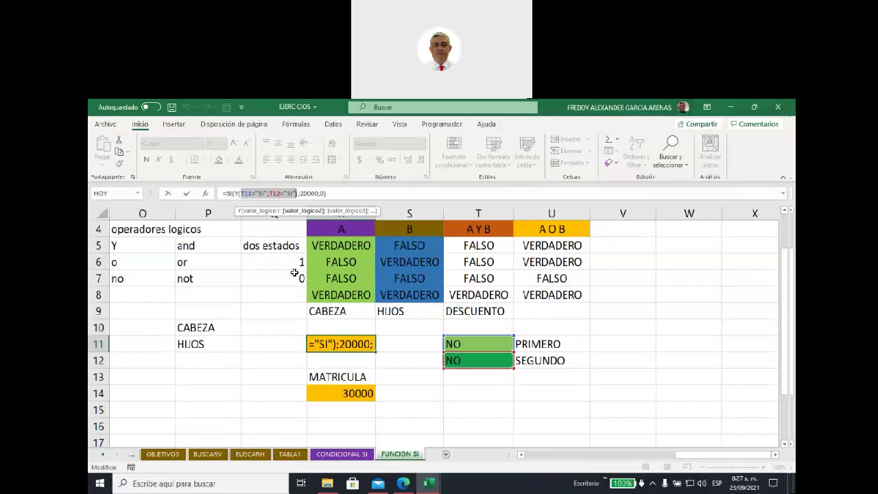
scroll(294, 273, up, 1)
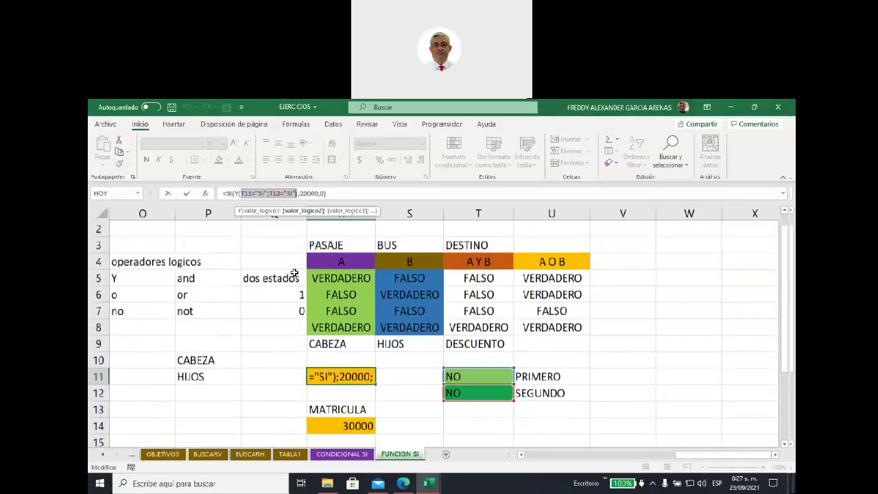
scroll(308, 254, down, 1)
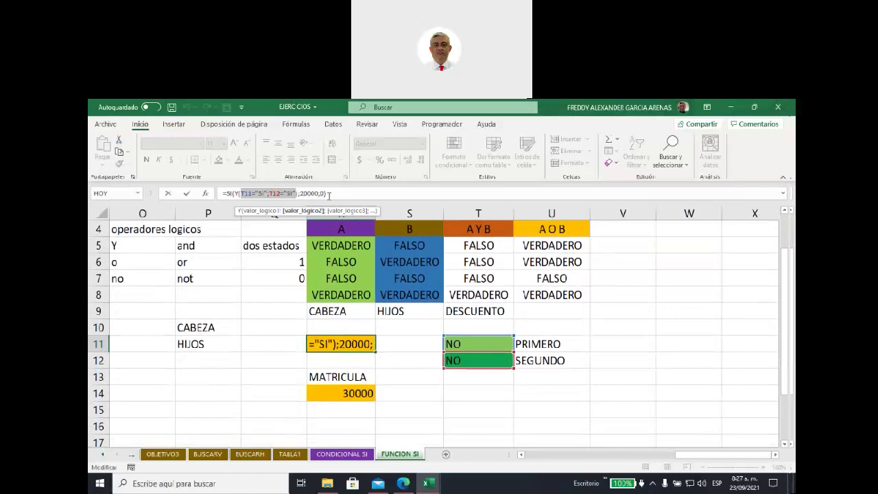
click(327, 195)
key(Return)
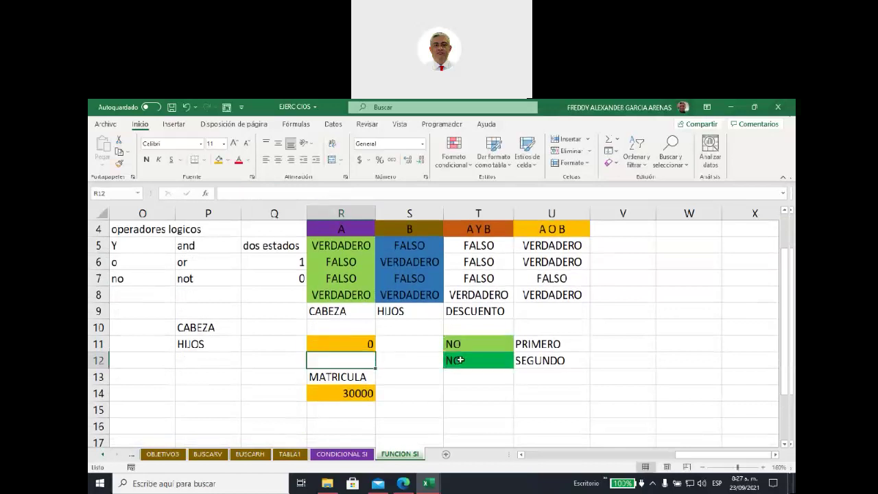
click(484, 396)
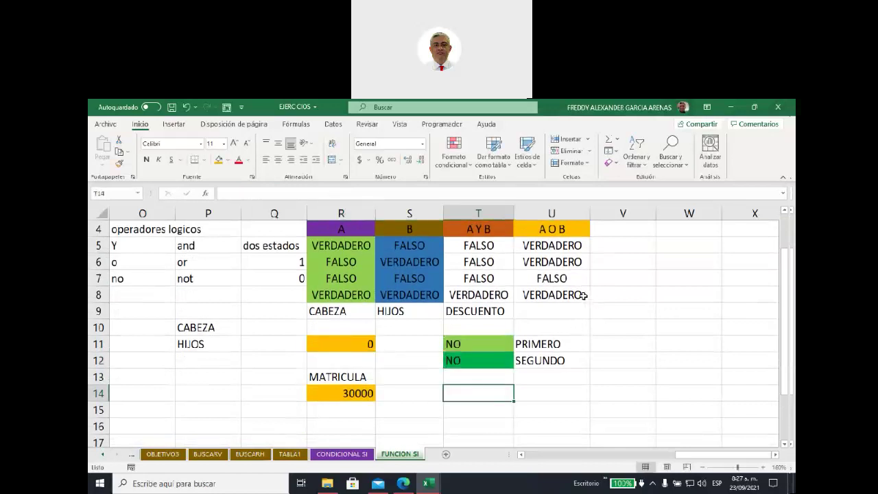
Examine the first A and B values of the truth table and the two logical states in cells Q6 and Q7
click(768, 150)
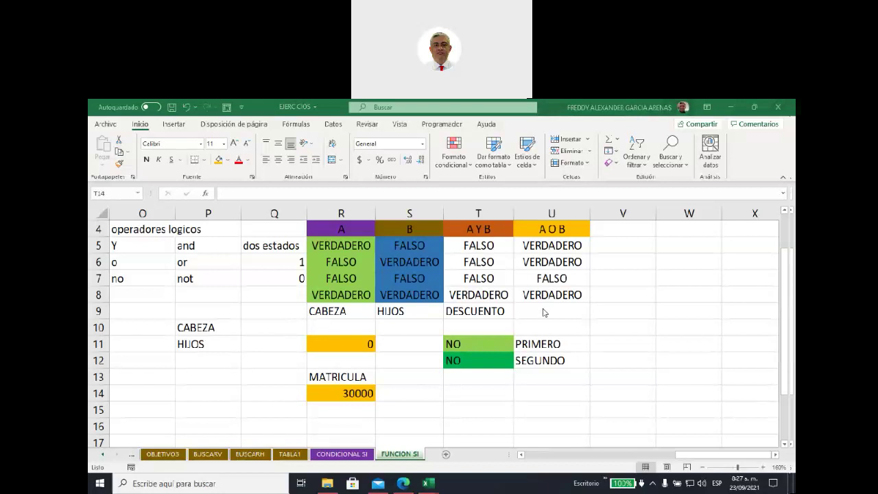
key(alt+Tab)
click(351, 247)
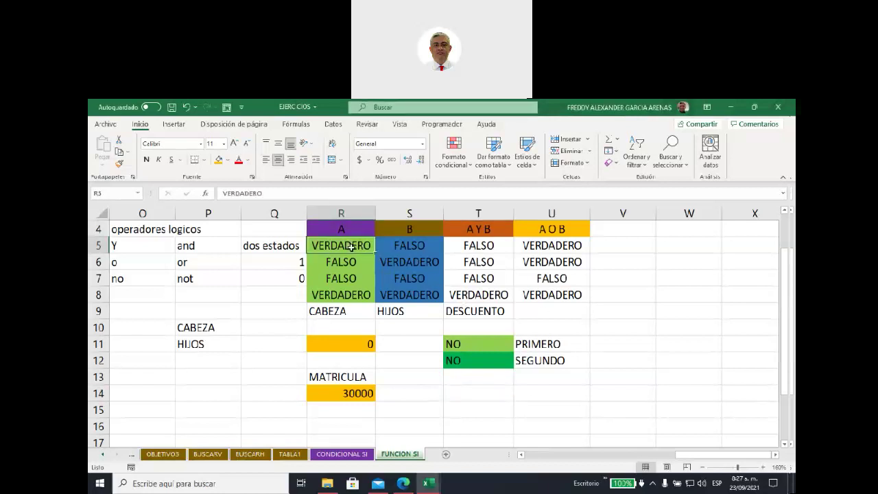
click(409, 248)
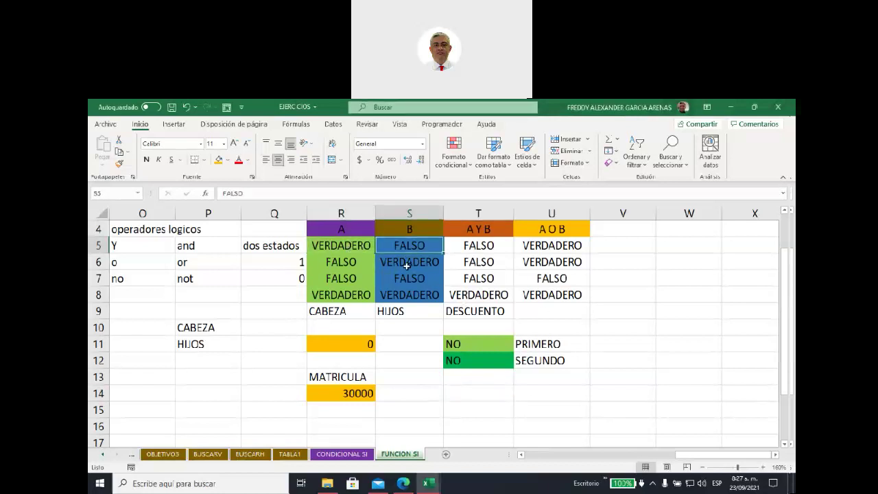
click(357, 248)
click(394, 245)
click(284, 260)
click(279, 276)
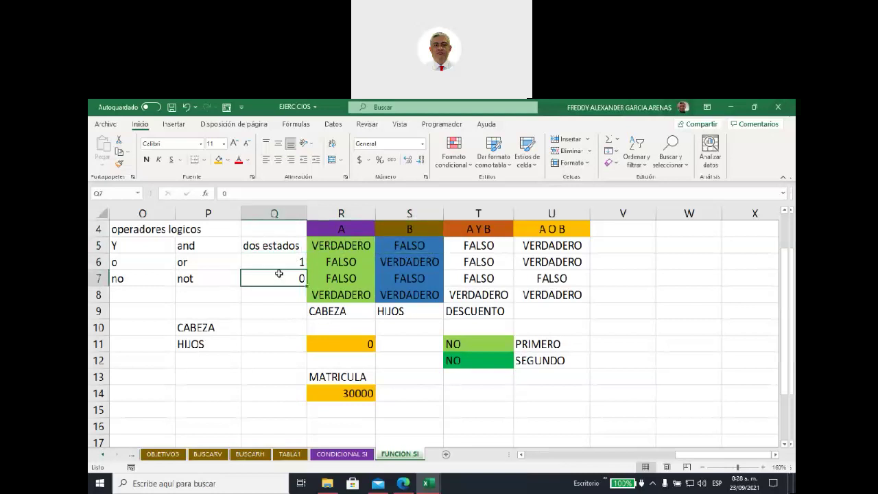
click(279, 263)
click(279, 279)
click(278, 263)
click(279, 279)
Review the SI function and its nested T11 and T12 conditions in the R11 discount formula
click(319, 341)
click(230, 192)
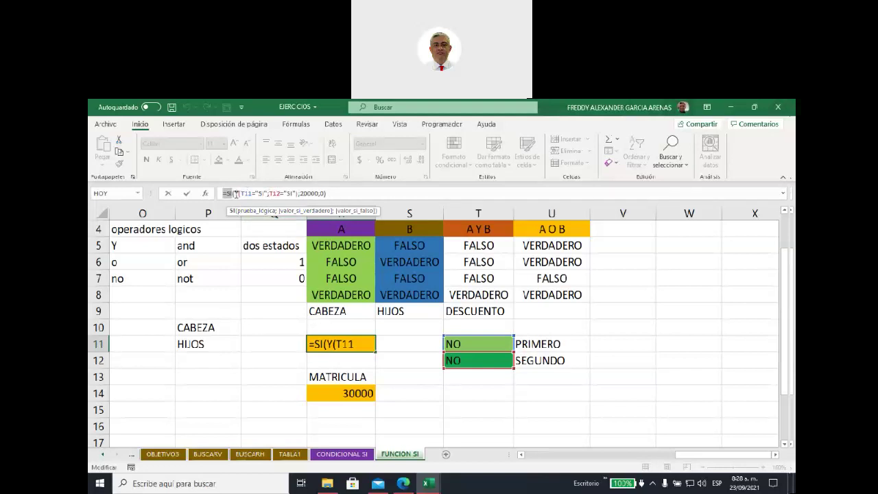
drag(240, 194, 298, 193)
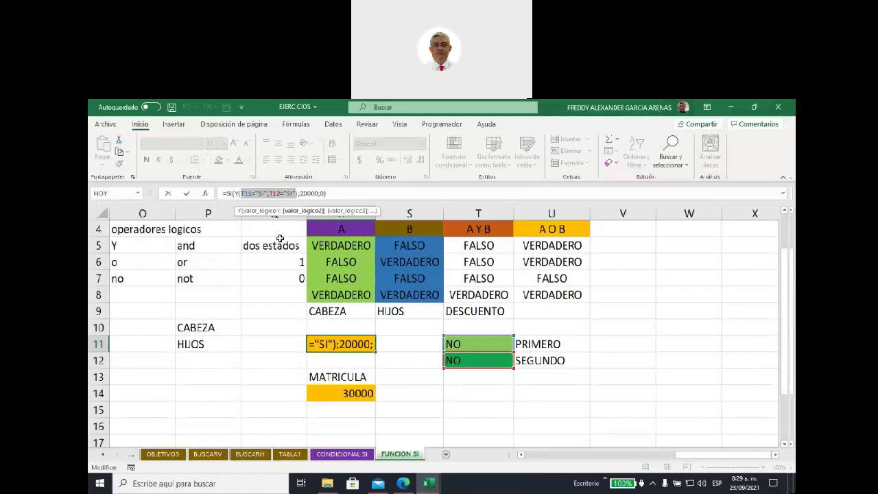
click(327, 193)
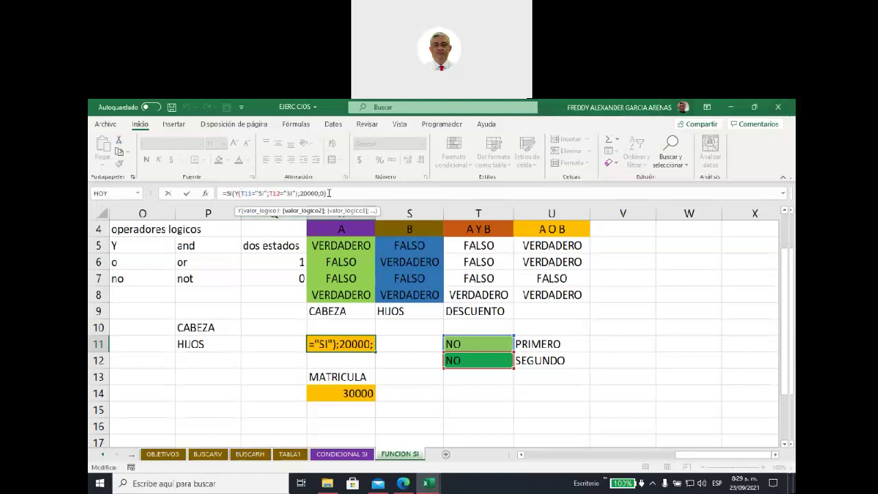
key(Return)
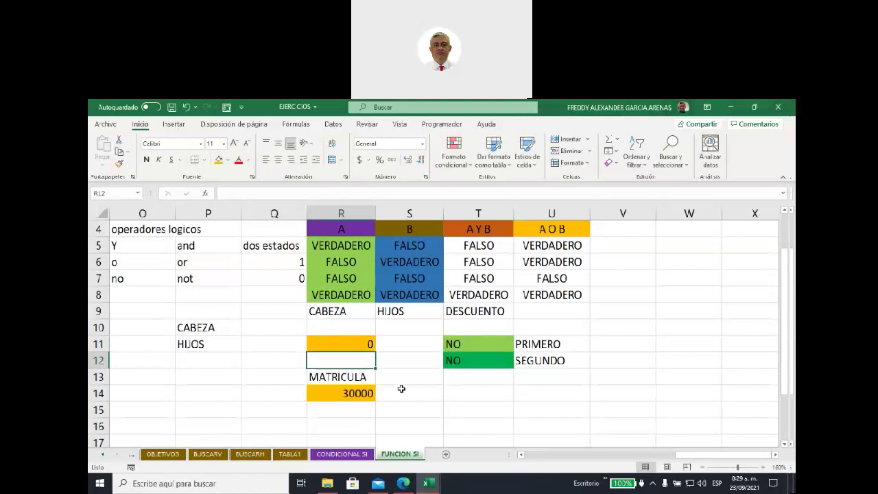
Switch to the Edge browser and view the Unidad 4 course page on ordering, autofilters, subtotals and conditionals
scroll(408, 339, up, 1)
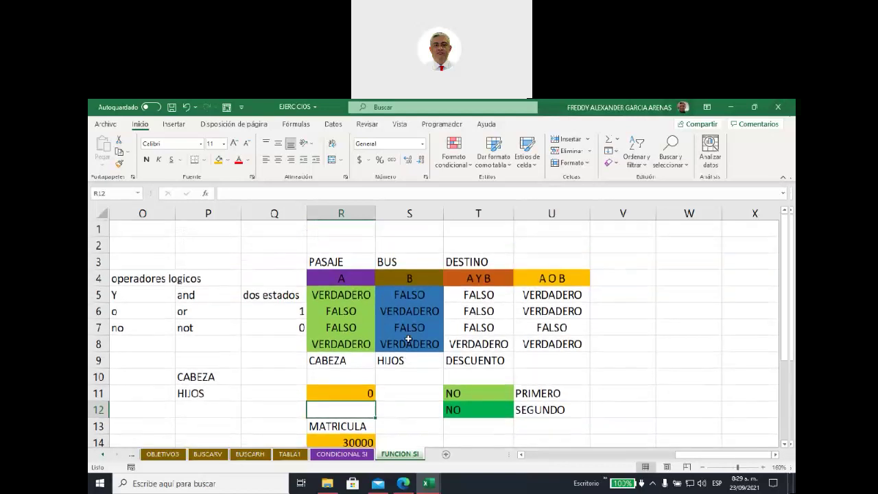
scroll(409, 339, down, 1)
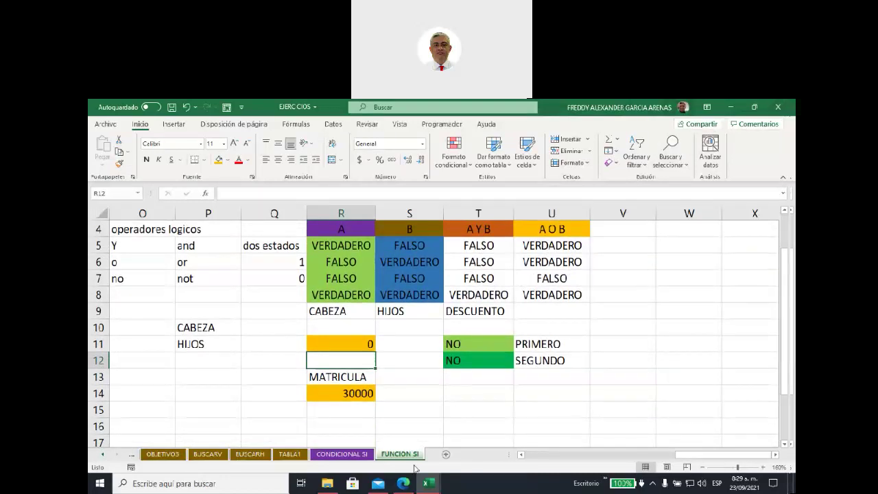
click(403, 483)
scroll(395, 335, down, 1)
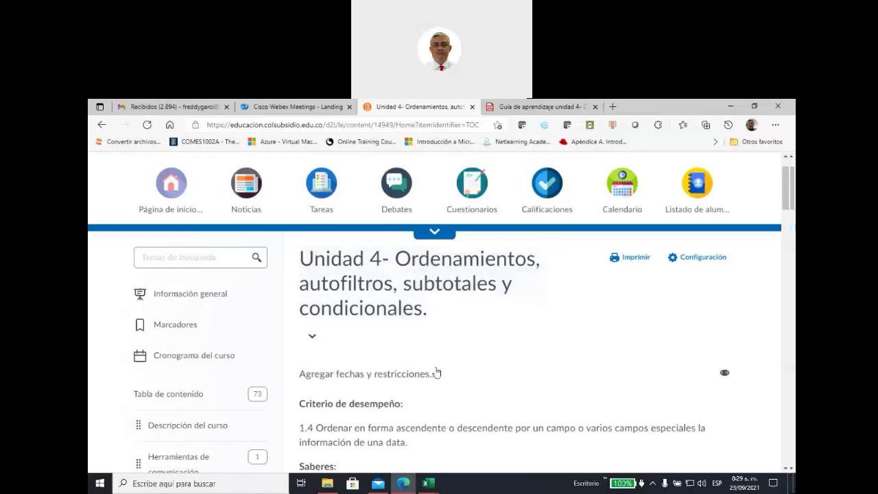
Switch to the Excel workbook Actividad de Entrega Unidad 4 Insumos ONG and read all tasks on the Instrucciones sheet
click(430, 484)
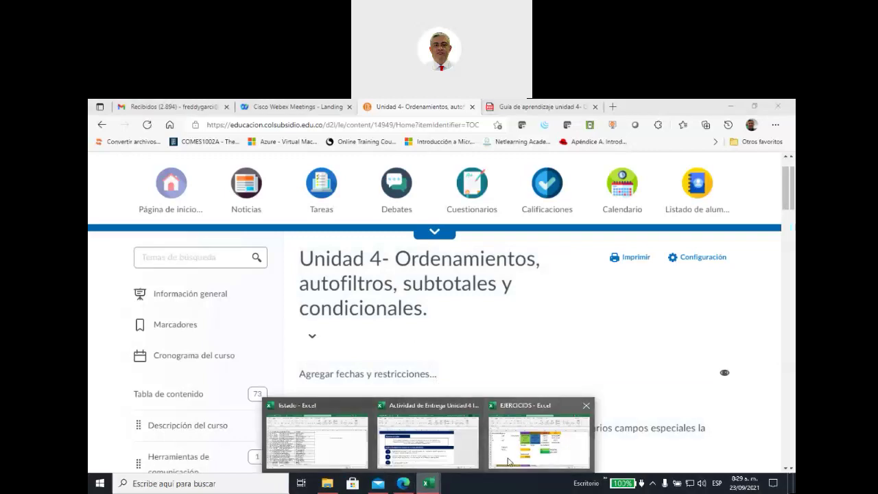
click(429, 440)
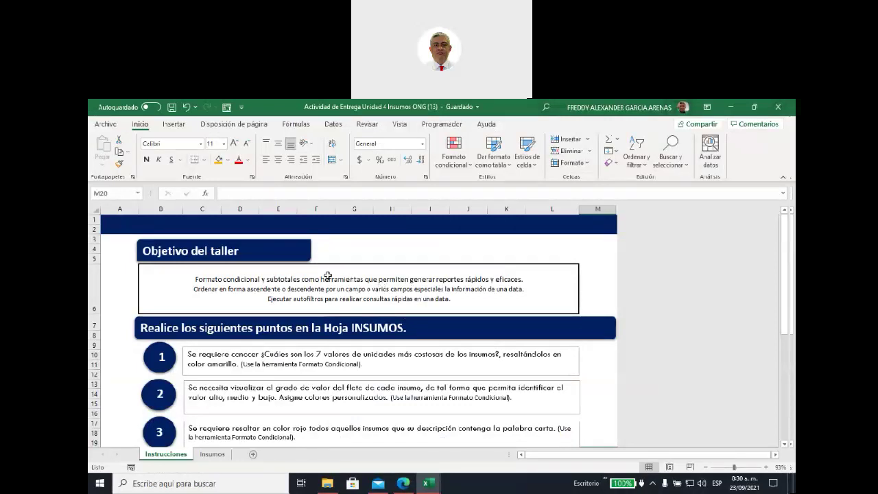
scroll(331, 306, down, 2)
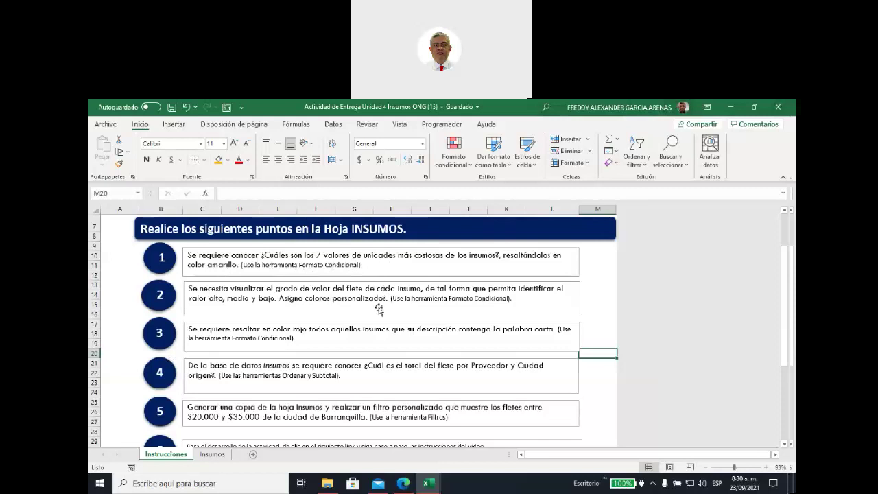
scroll(376, 324, down, 2)
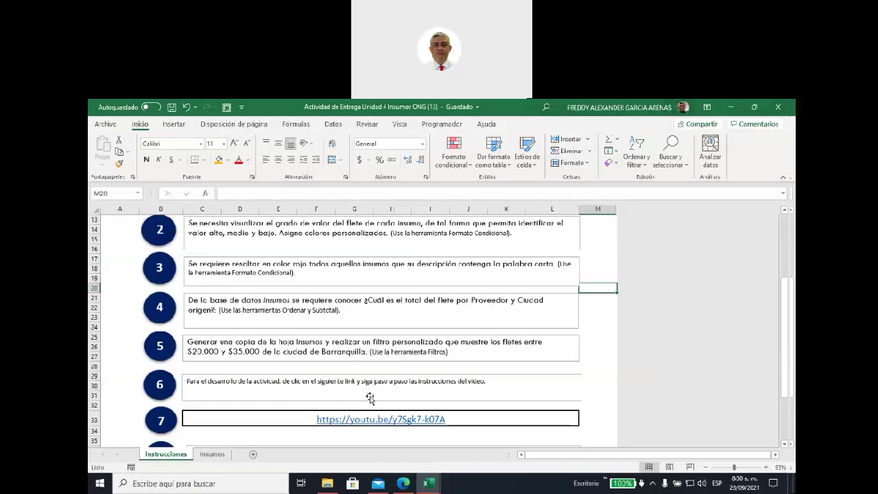
scroll(370, 398, down, 3)
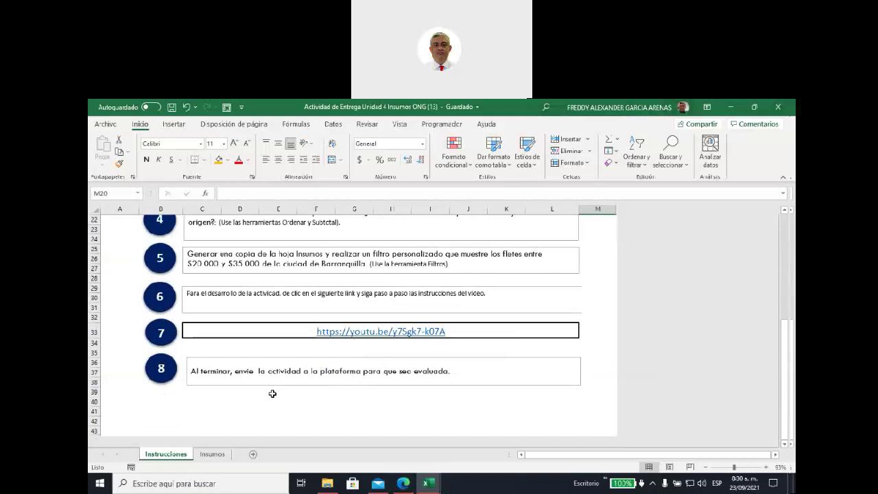
Open the Insumos sheet and review the CÓDIGO, DESCRIPCIÓN, CANTIDAD and CANTIDAD EMPAQUE columns
click(212, 454)
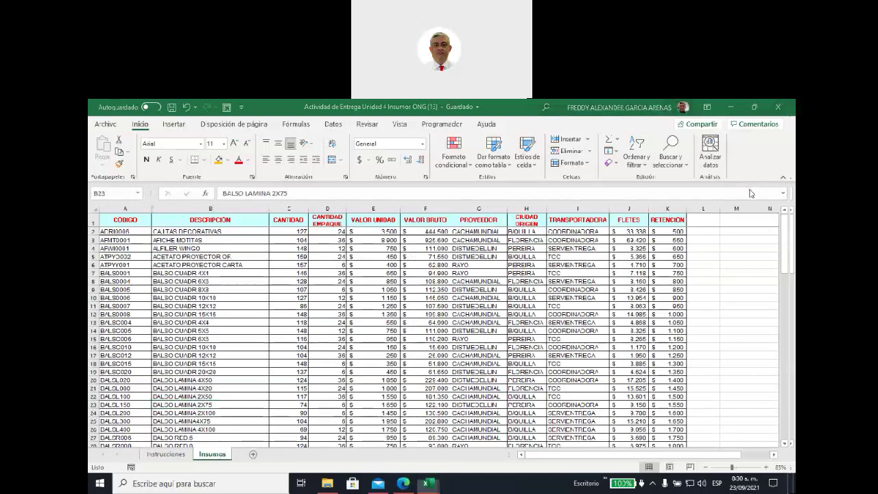
click(126, 221)
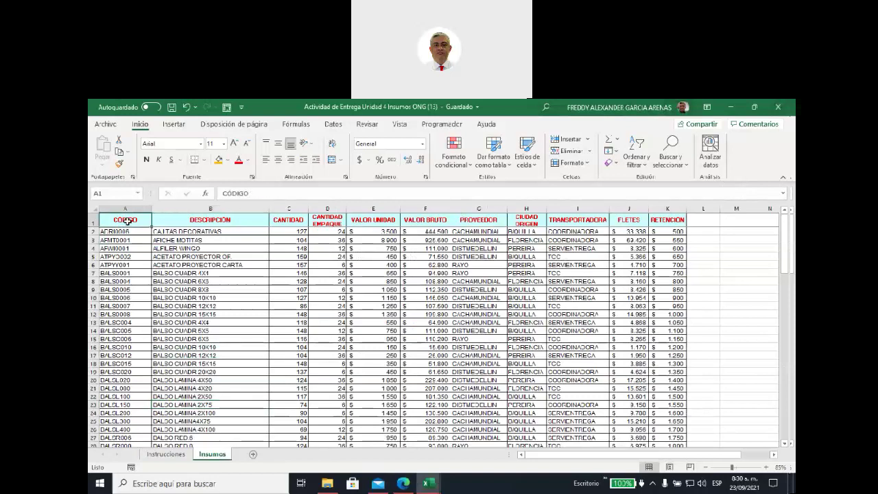
click(206, 223)
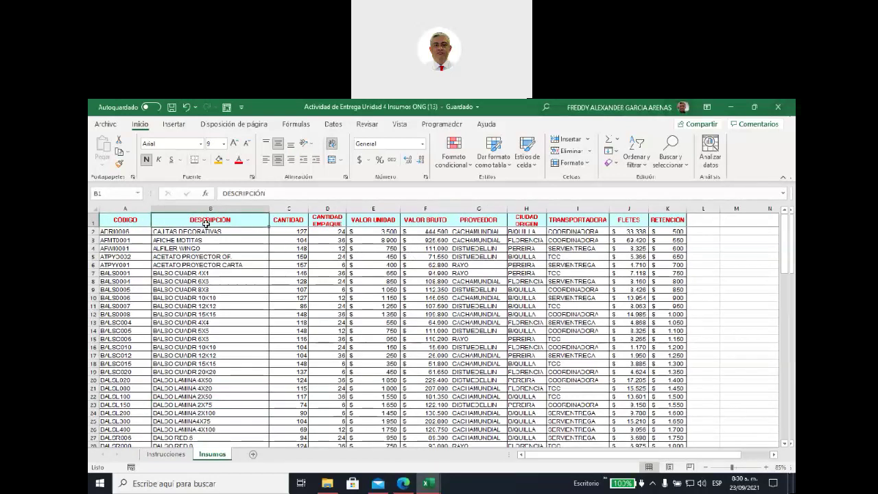
click(290, 220)
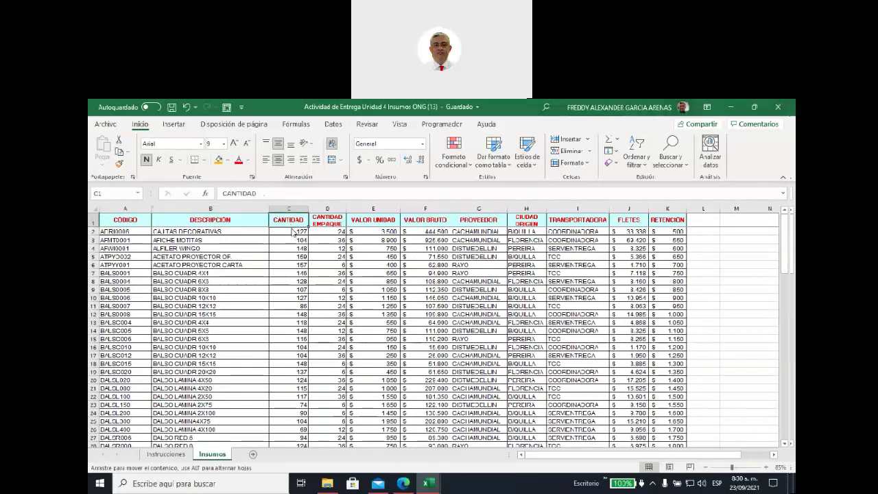
click(322, 221)
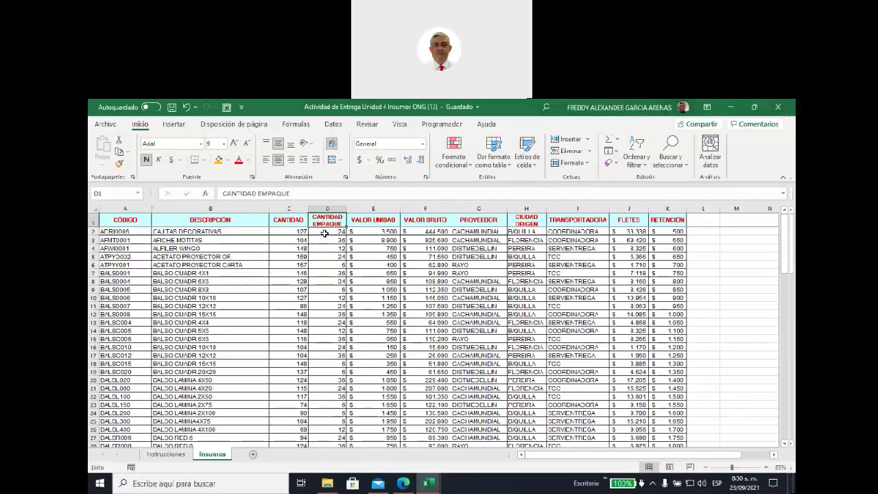
click(324, 234)
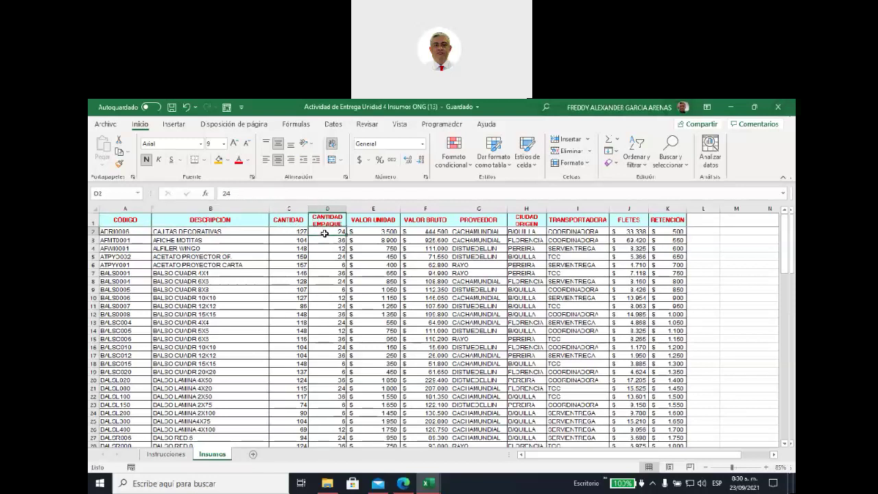
Review the VALOR UNIDAD, VALOR BRUTO and PROVEEDOR headers together with their values in the first record
click(382, 221)
click(382, 231)
click(412, 221)
click(412, 232)
click(472, 220)
click(472, 233)
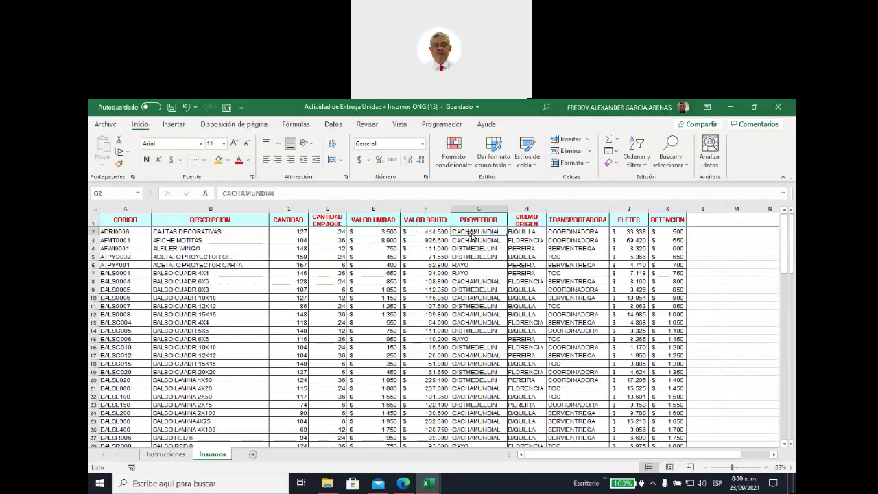
Review the CIUDAD ORIGEN, TRANSPORTADORA, FLETES and RETENCIÓN columns using the first record of the Insumos table
click(526, 219)
click(525, 231)
click(556, 219)
click(557, 231)
key(Return)
click(557, 231)
click(621, 231)
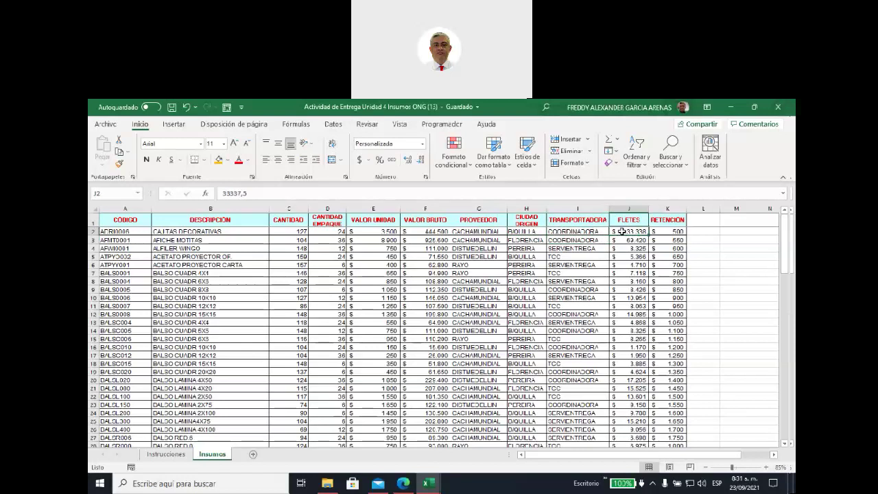
click(661, 231)
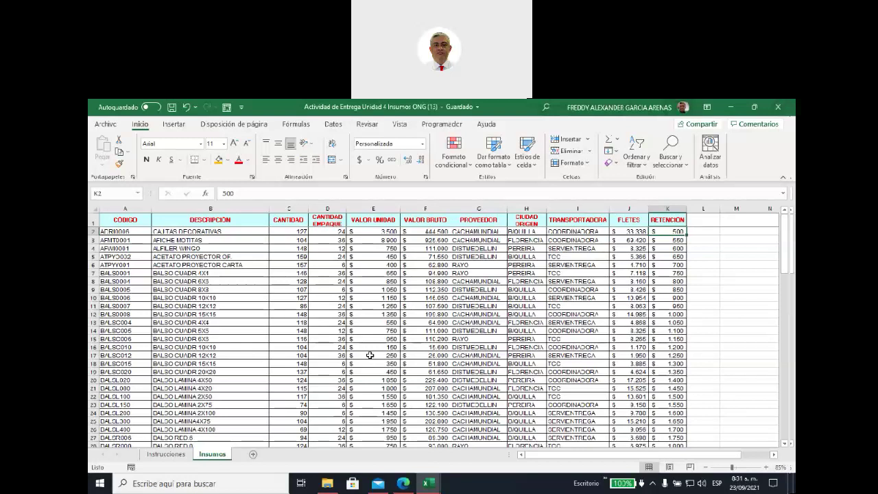
Check how far the Insumos data extends, select the row of the last record, and return to the first records
scroll(405, 315, down, 1)
scroll(405, 315, down, 20)
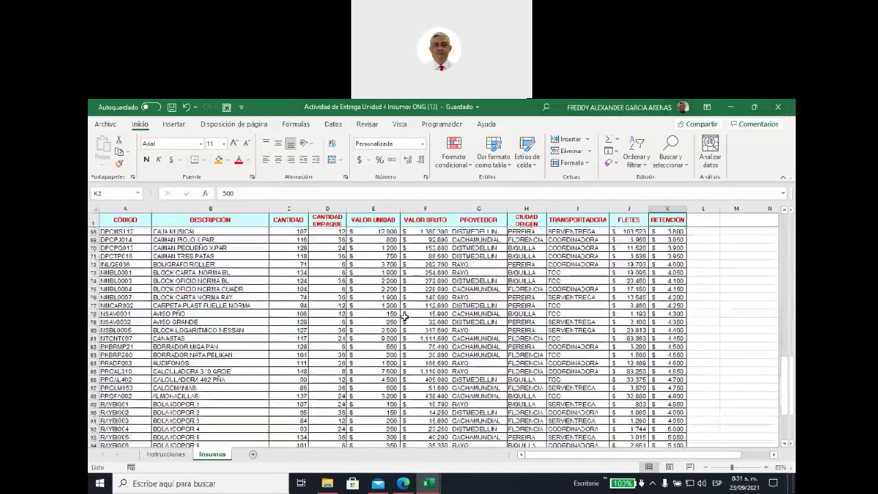
scroll(405, 316, down, 12)
scroll(402, 315, up, 6)
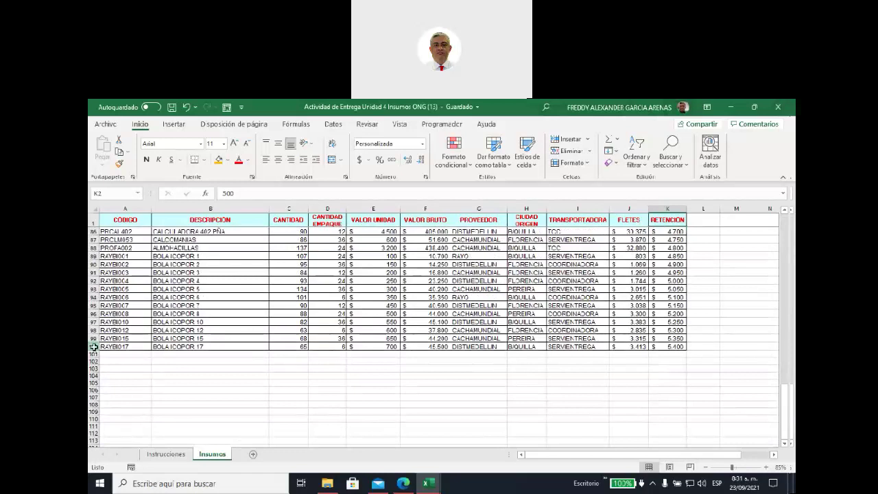
click(94, 347)
scroll(431, 319, up, 8)
scroll(431, 319, up, 15)
scroll(431, 319, up, 5)
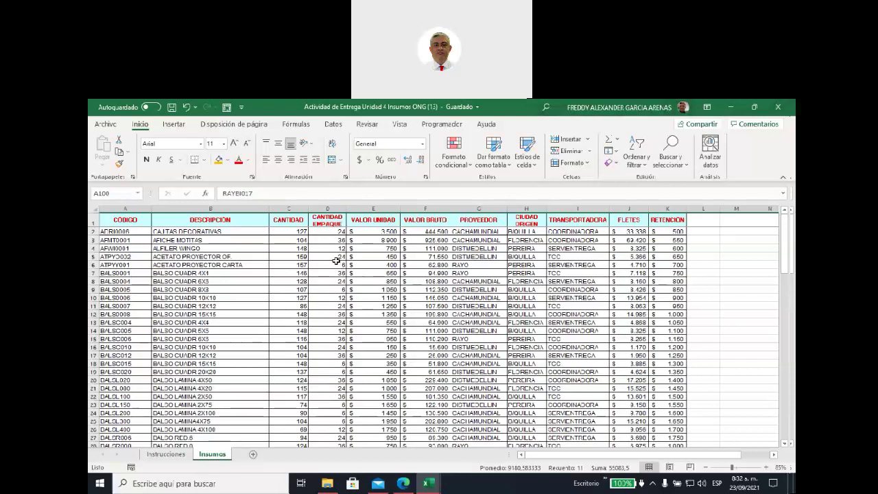
Add filters to the header row of the Insumos table, from CÓDIGO to RETENCIÓN
click(122, 220)
drag(122, 219, 655, 218)
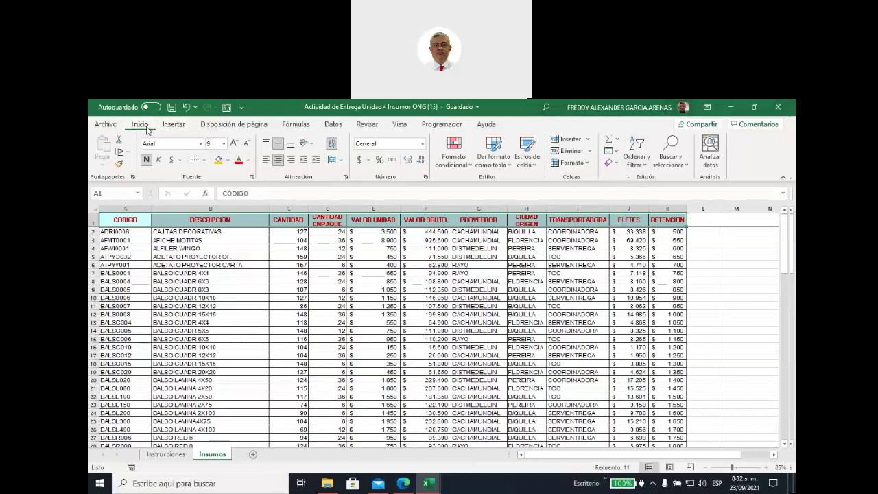
click(642, 168)
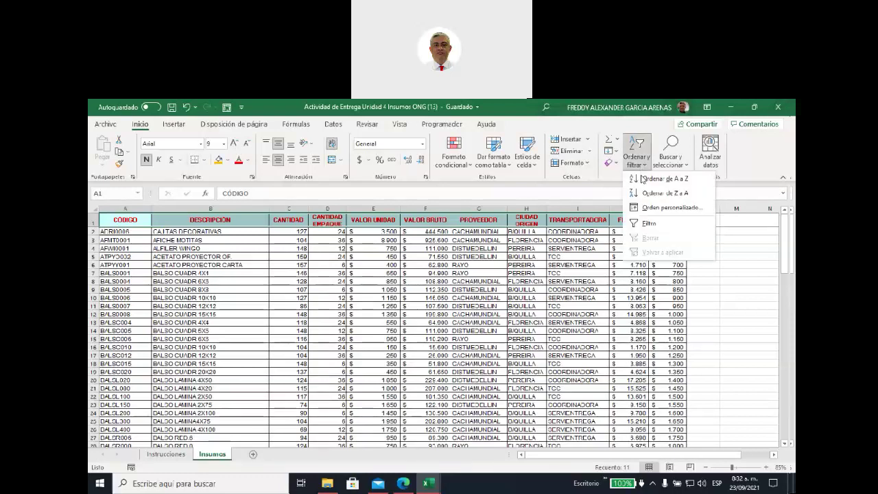
click(647, 225)
click(414, 274)
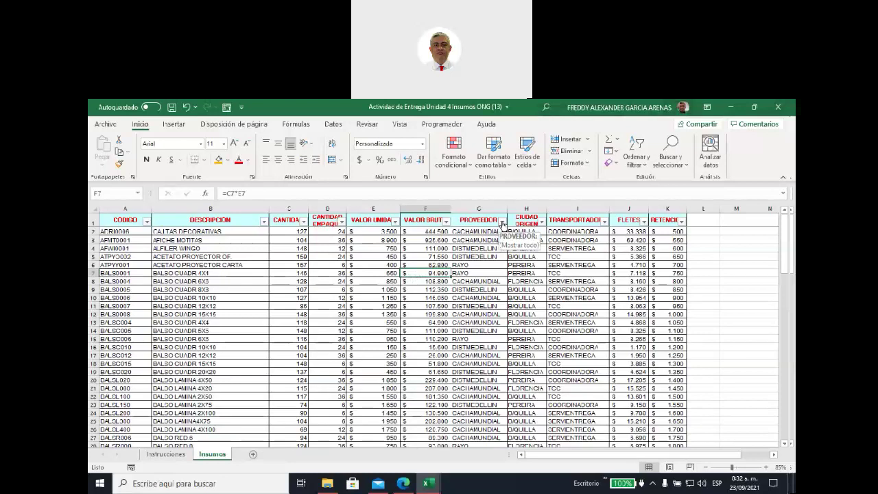
Filter the PROVEEDOR column to keep only the CACHAMUNDIAL records
click(503, 221)
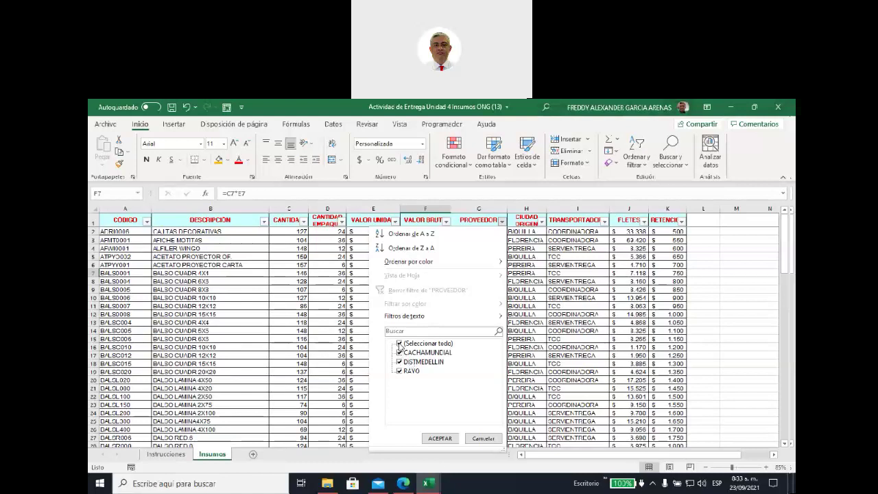
click(399, 344)
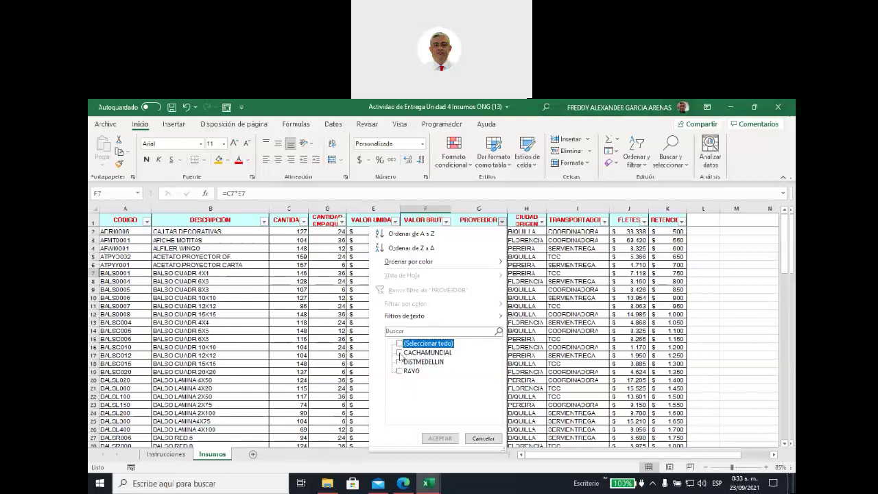
click(400, 352)
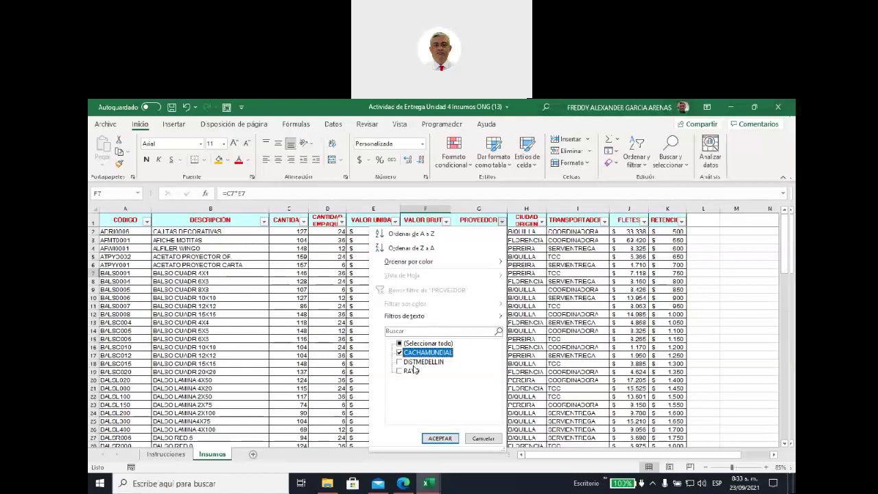
click(436, 439)
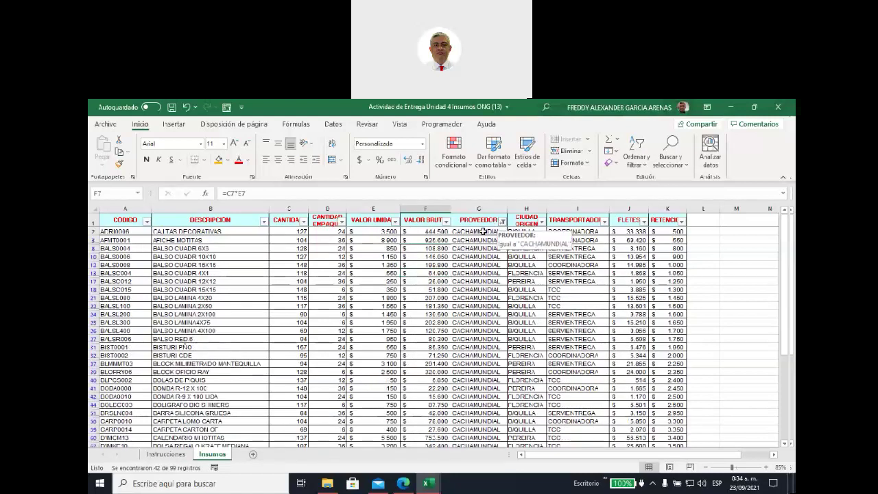
Review the filtered PROVEEDOR cells down to the last record and check the row numbers of the remaining records
drag(483, 232, 484, 450)
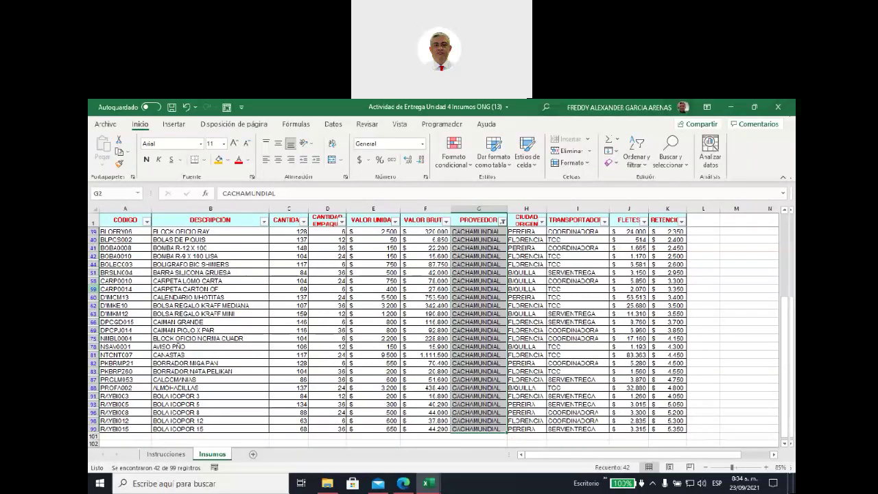
click(94, 289)
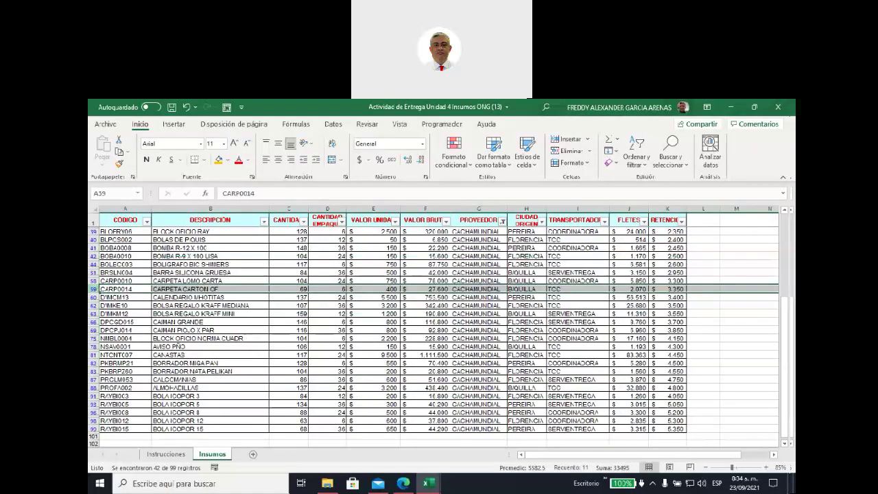
click(92, 298)
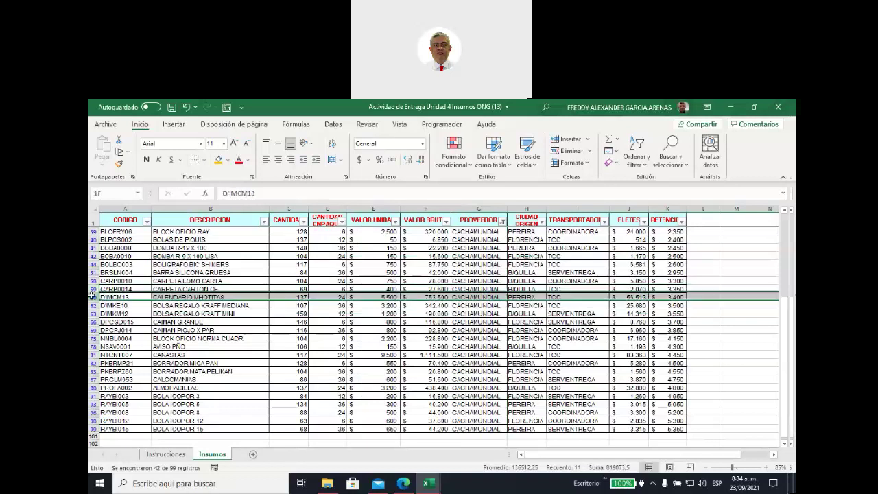
click(93, 306)
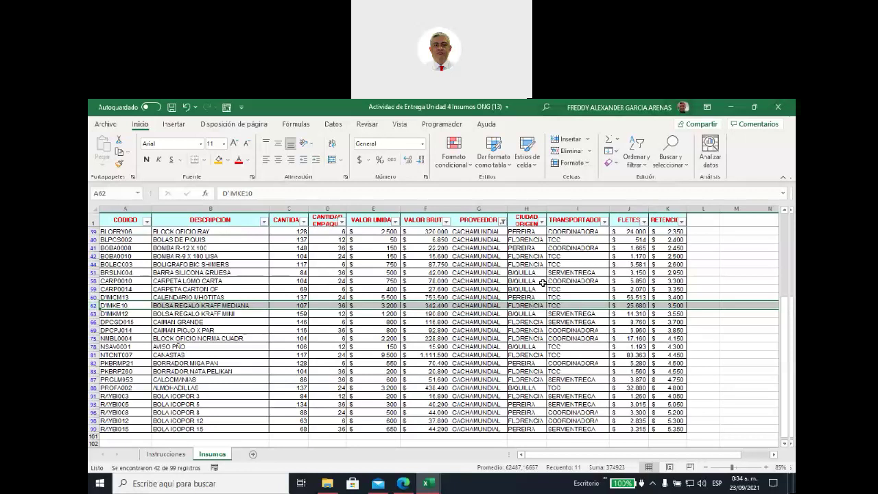
Filter the CIUDAD ORIGEN column to FLORENCIA only, excluding B/QUILLA and PEREIRA
click(543, 223)
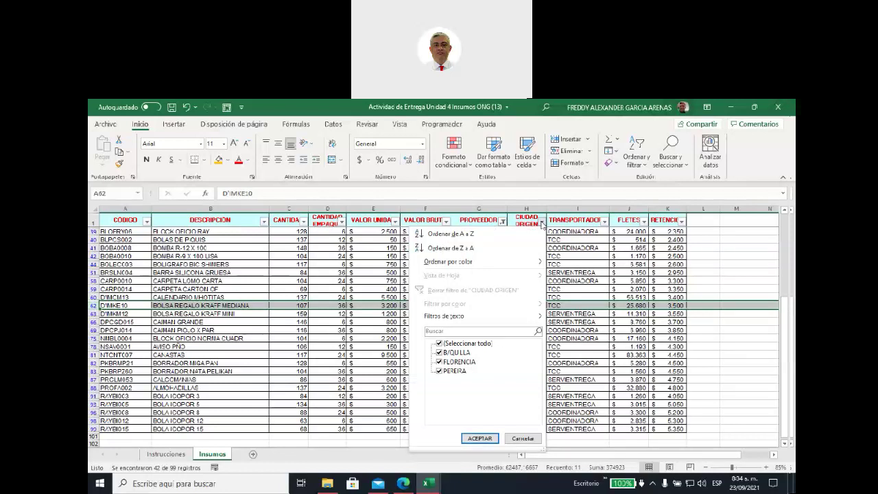
click(439, 352)
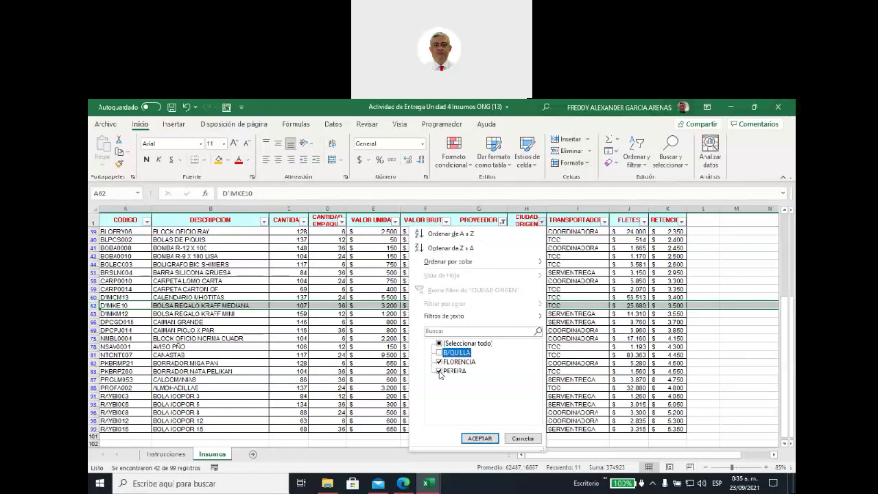
click(439, 371)
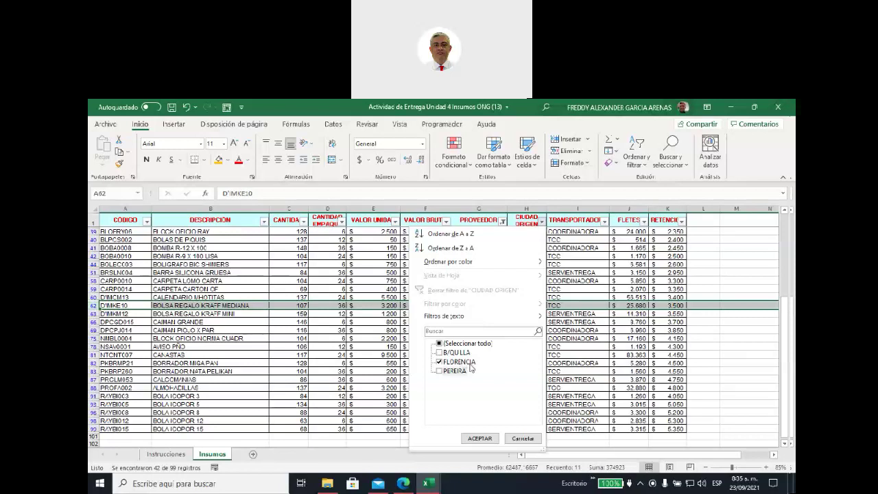
click(480, 438)
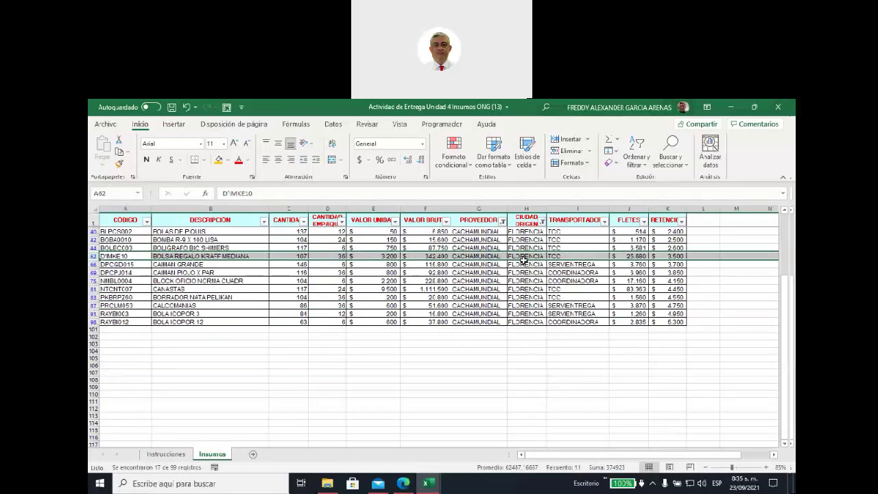
Check the PROVEEDOR and CIUDAD ORIGEN values of the filtered records against both filter criteria
drag(522, 232, 523, 318)
drag(476, 232, 480, 322)
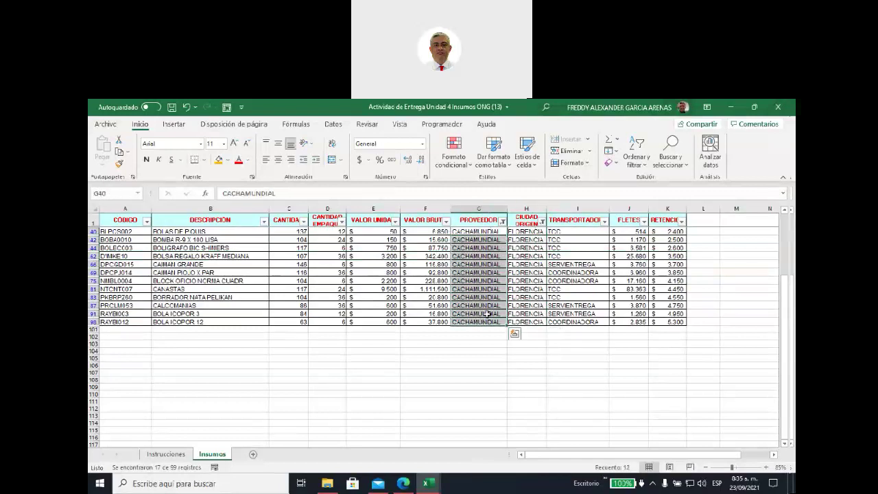
drag(527, 233, 528, 323)
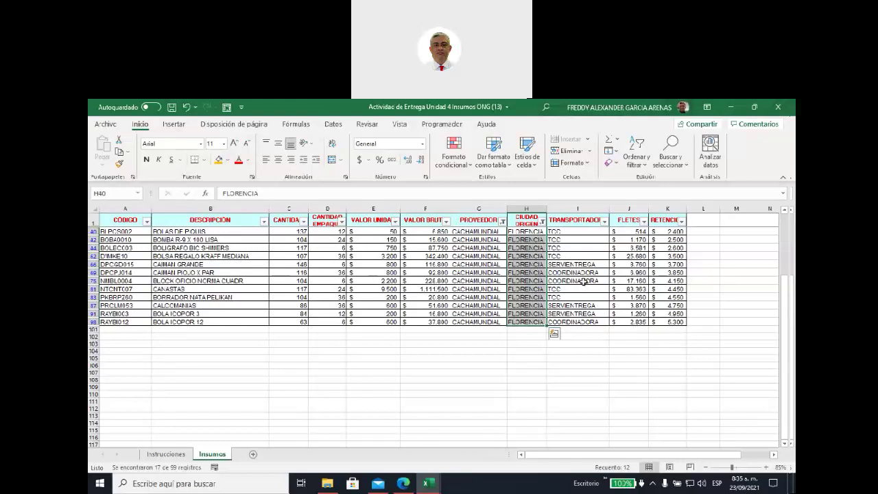
Filter the TRANSPORTADORA column to keep only the TCC records
click(604, 222)
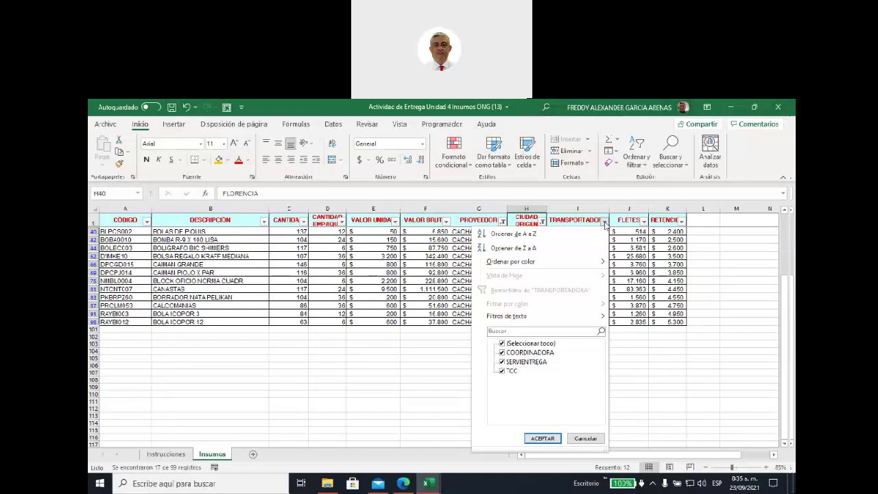
click(503, 344)
click(502, 370)
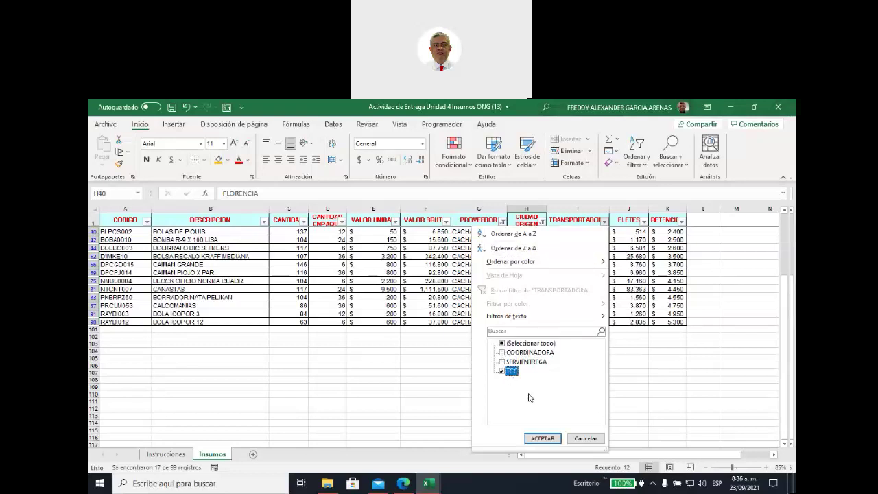
click(541, 439)
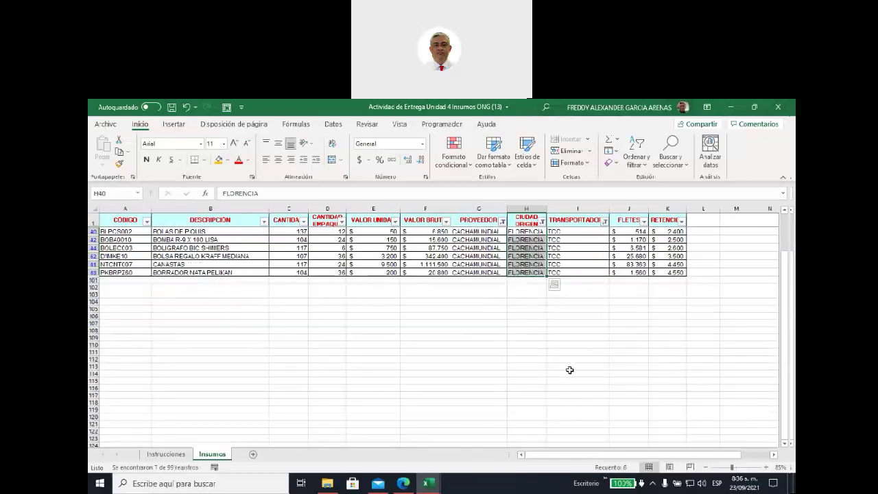
Review the supplier, city, carrier, DESCRIPCIÓN, CANTIDAD, CANTIDAD EMPAQUE and FLETES values of the records matching all three filters
drag(574, 231, 488, 271)
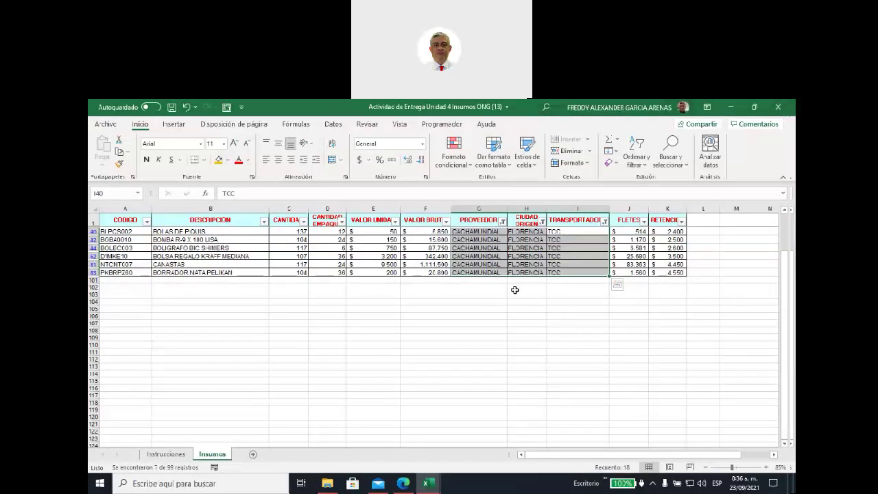
click(176, 231)
drag(178, 239, 182, 272)
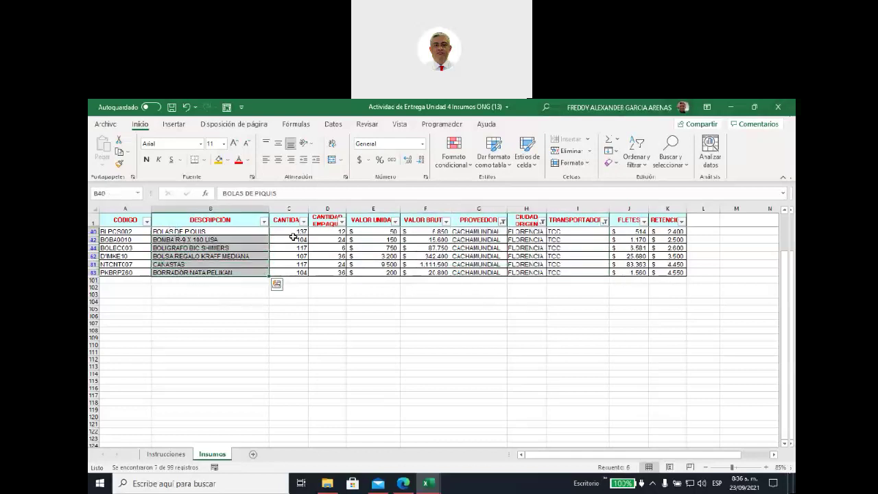
drag(288, 231, 289, 273)
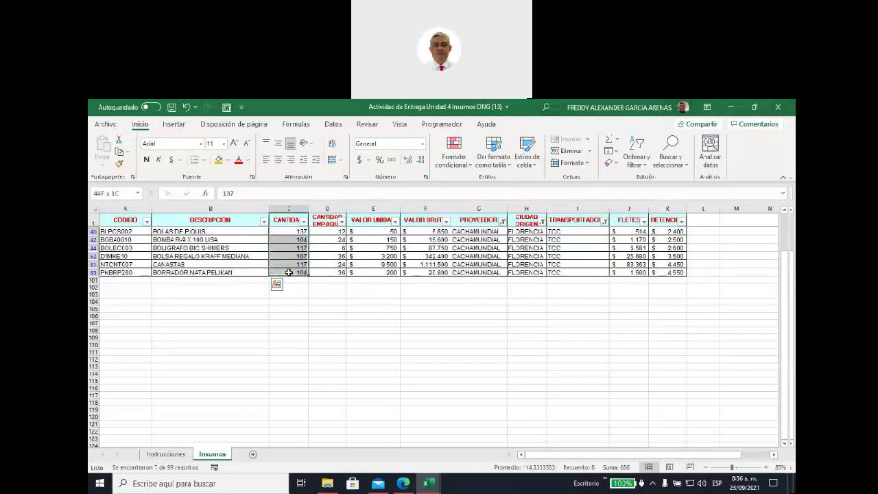
click(322, 232)
drag(323, 232, 328, 273)
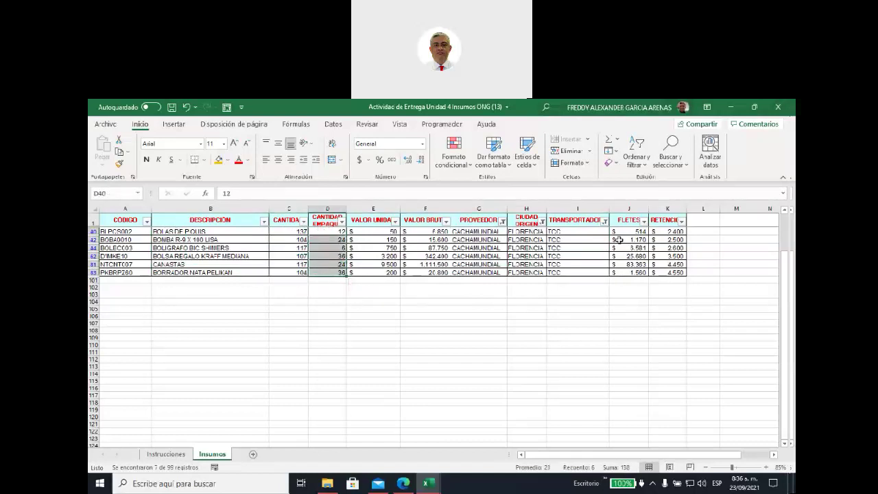
drag(621, 232, 621, 272)
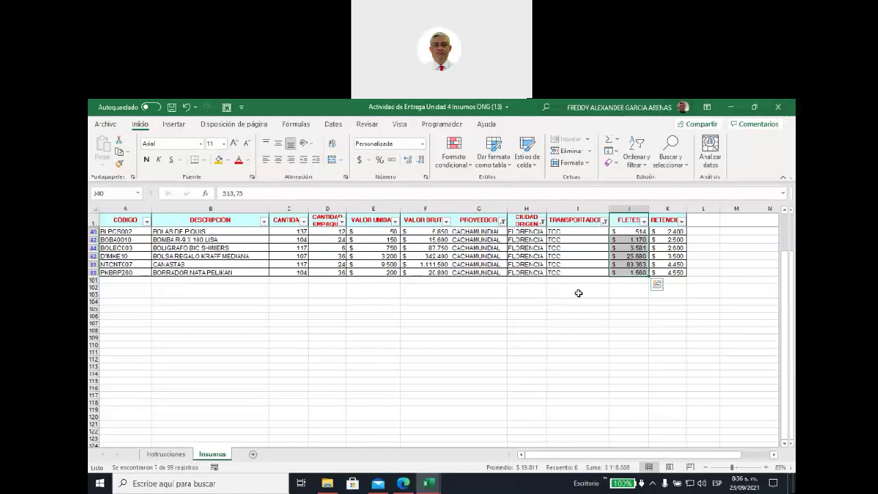
Clear the filters from the TRANSPORTADORA, CIUDAD ORIGEN and PROVEEDOR columns
click(605, 220)
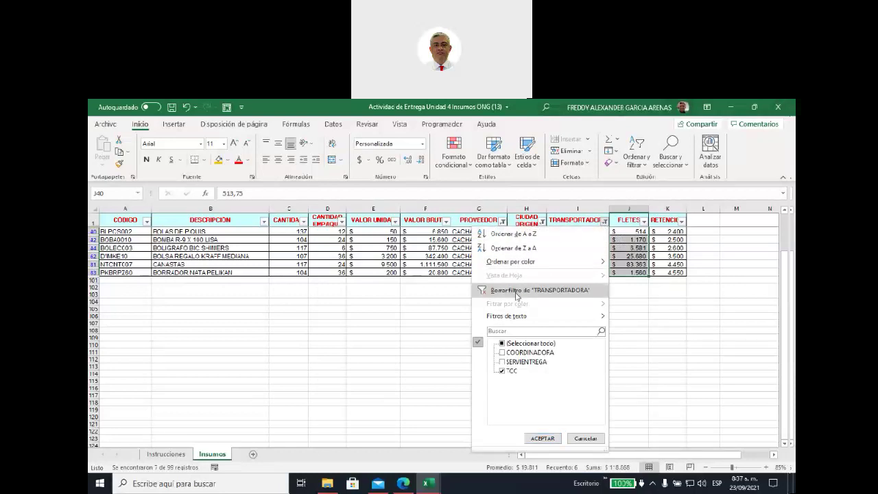
click(517, 295)
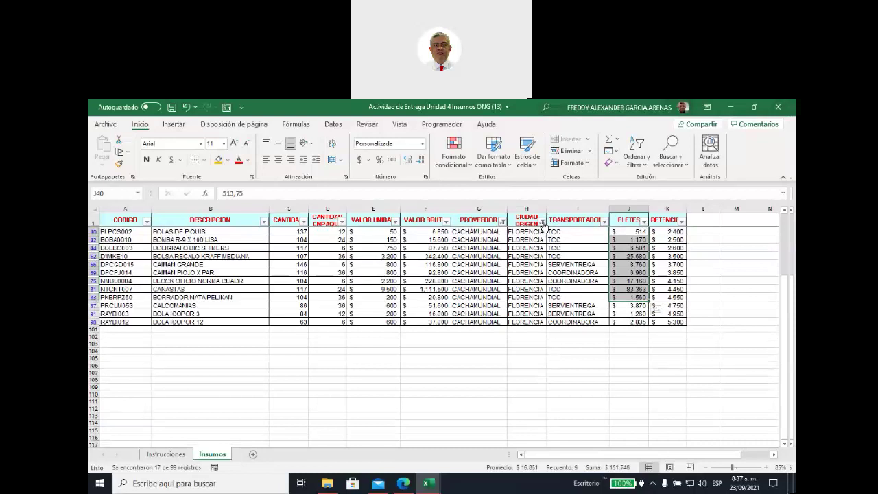
click(543, 223)
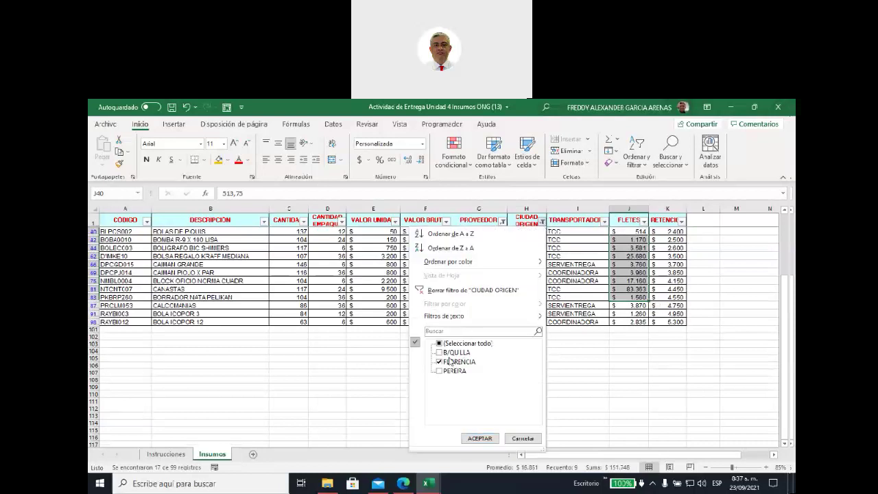
click(453, 289)
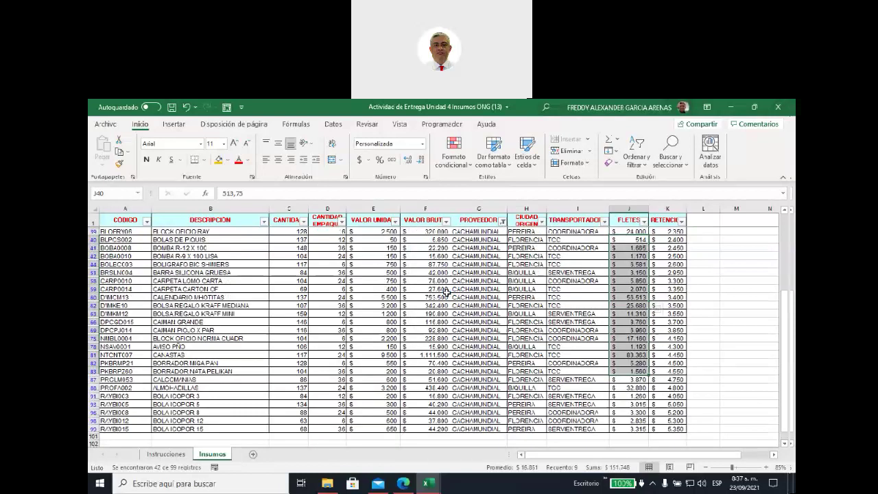
click(503, 221)
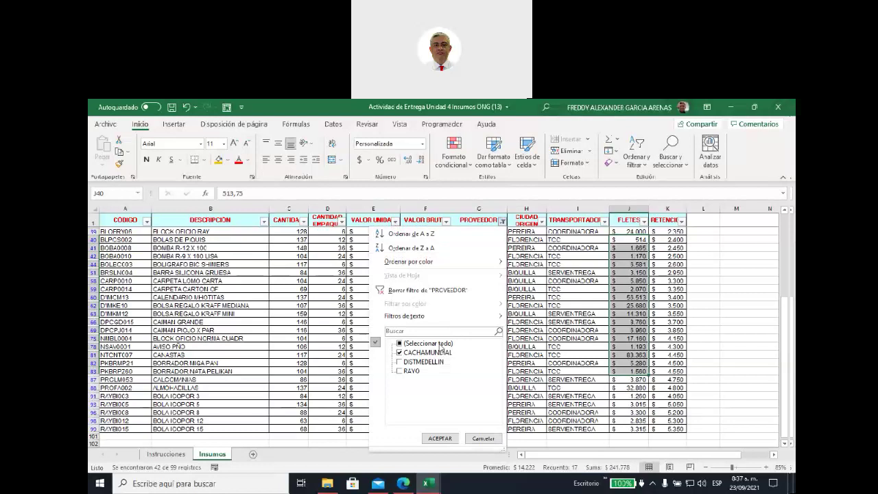
click(428, 291)
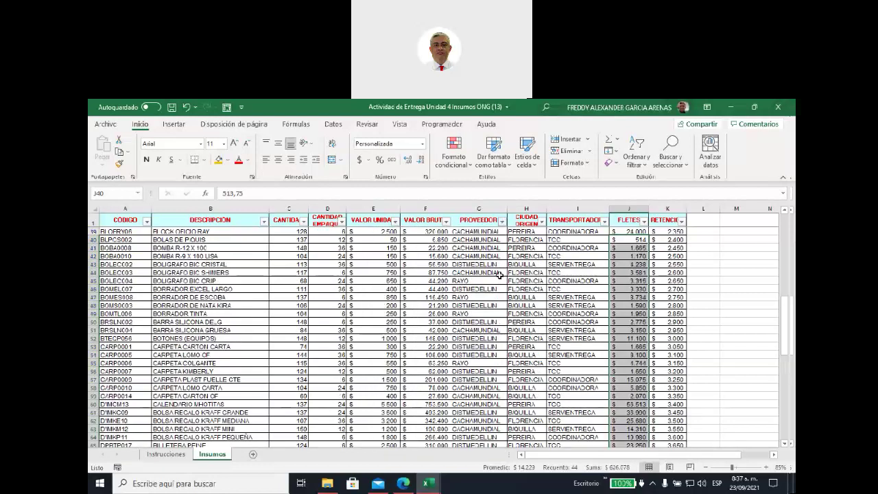
Check the unfiltered Insumos list down to its last record and return to the first records
scroll(500, 274, down, 8)
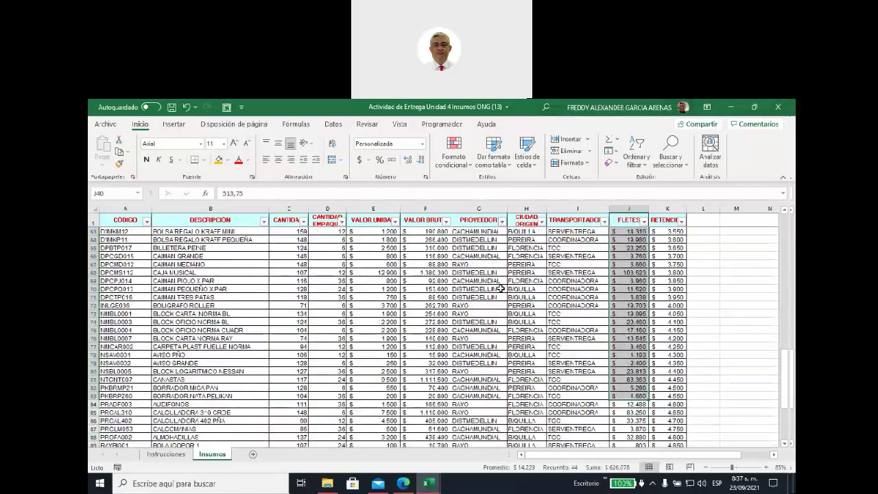
scroll(502, 289, down, 5)
click(587, 439)
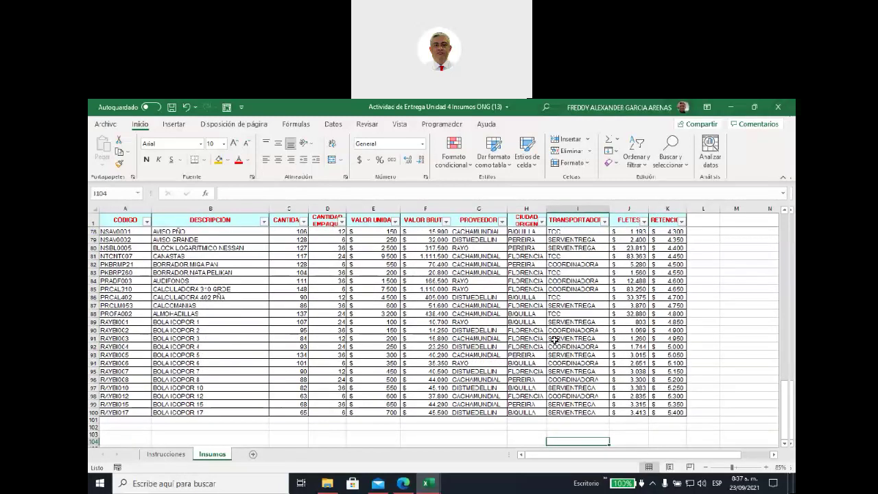
scroll(554, 339, up, 7)
scroll(530, 345, up, 7)
scroll(485, 337, up, 11)
scroll(485, 338, up, 1)
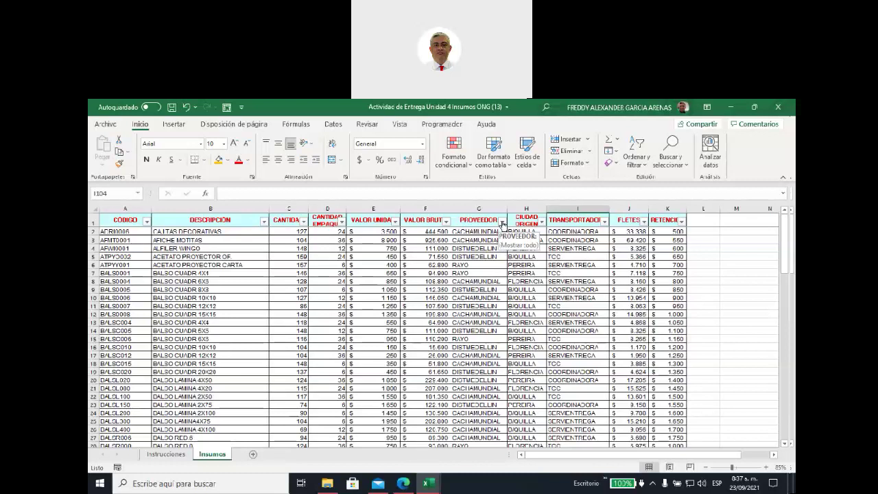
Filter the VALOR BRUTO column to show only records greater than 200000
click(431, 208)
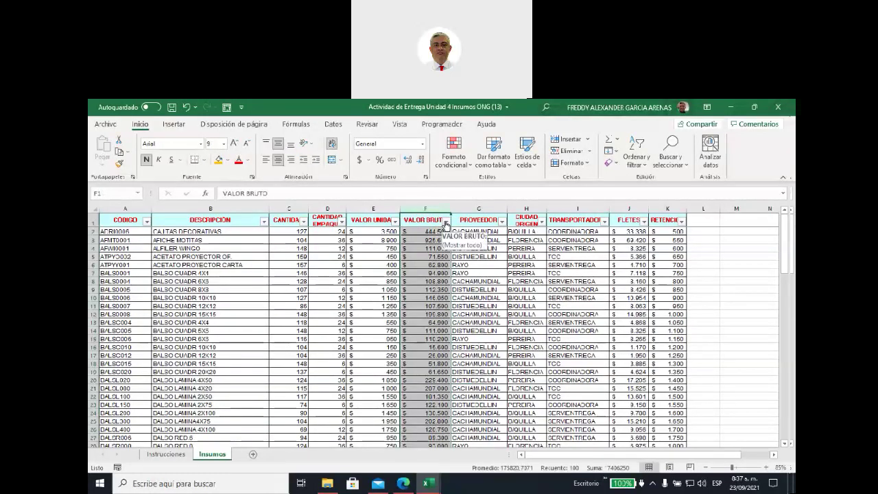
click(446, 222)
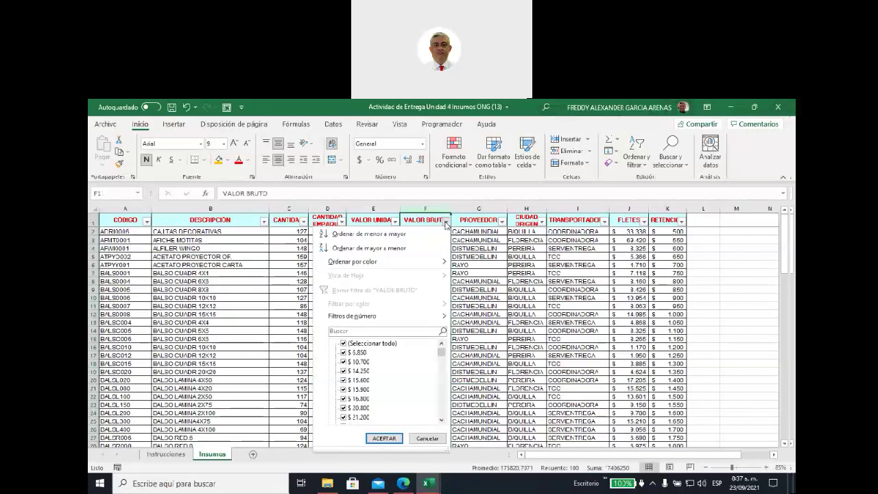
mouse_move(371, 322)
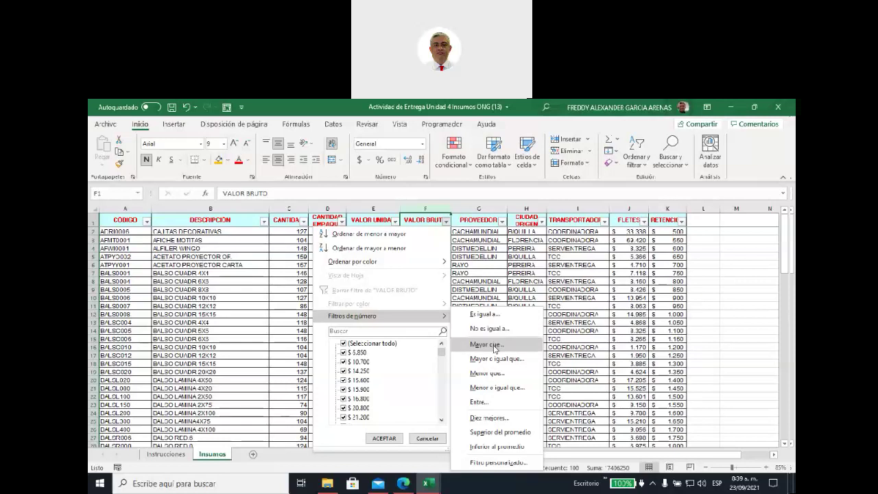
click(495, 345)
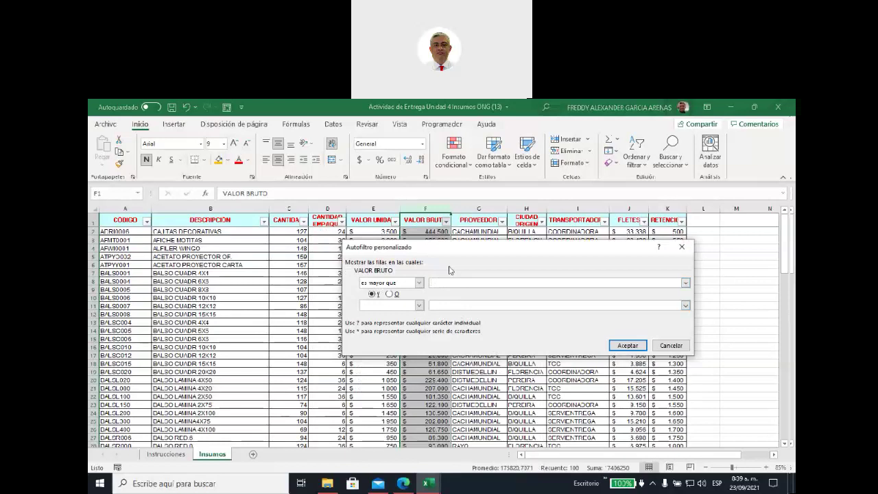
text(230000)
drag(441, 252, 559, 253)
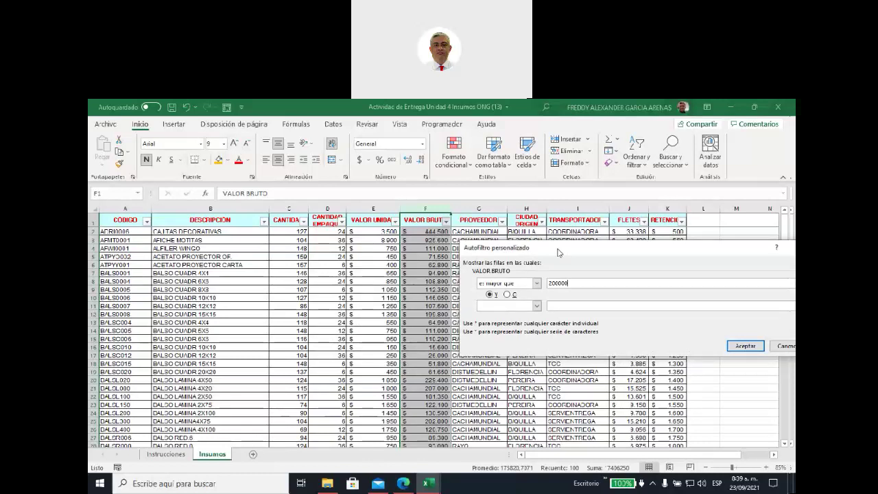
drag(557, 252, 382, 226)
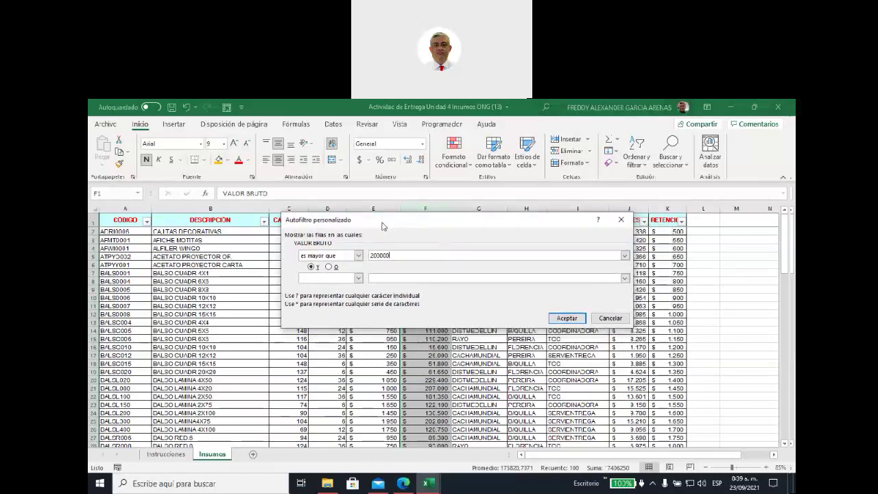
click(566, 318)
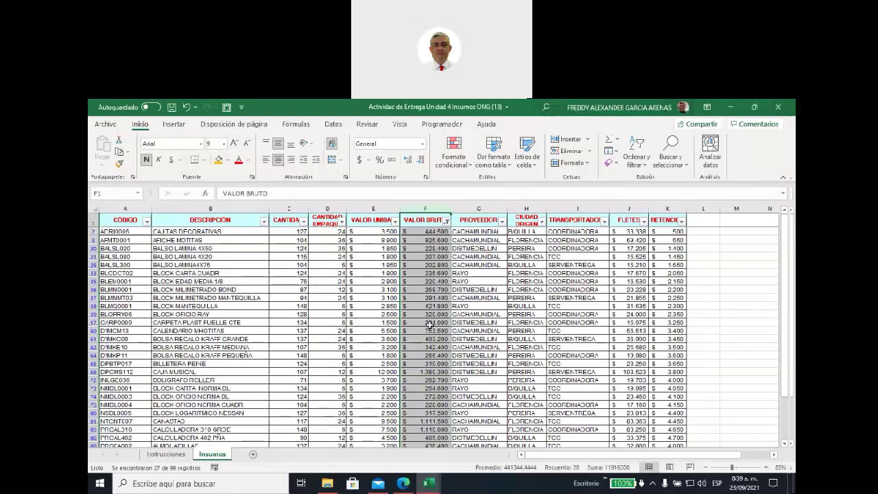
Look through the filtered records down to the last one and clear the VALOR BRUTO filter
scroll(429, 325, down, 2)
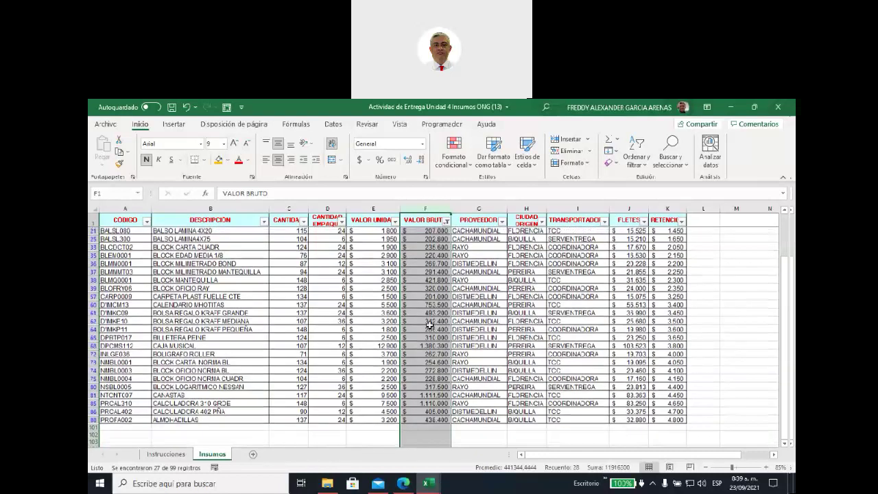
scroll(429, 325, up, 1)
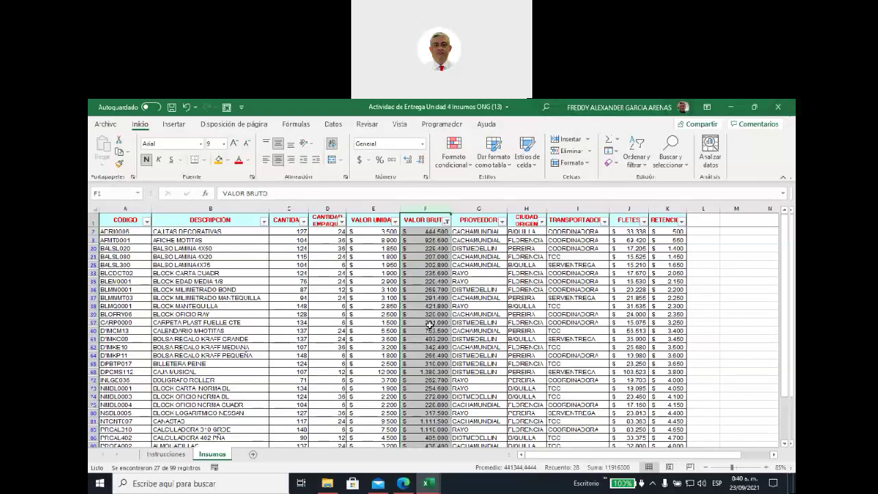
click(446, 222)
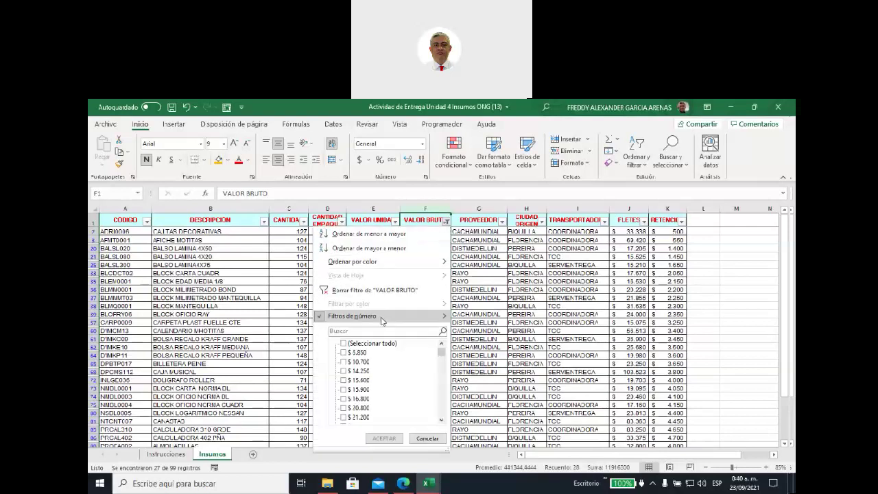
click(382, 291)
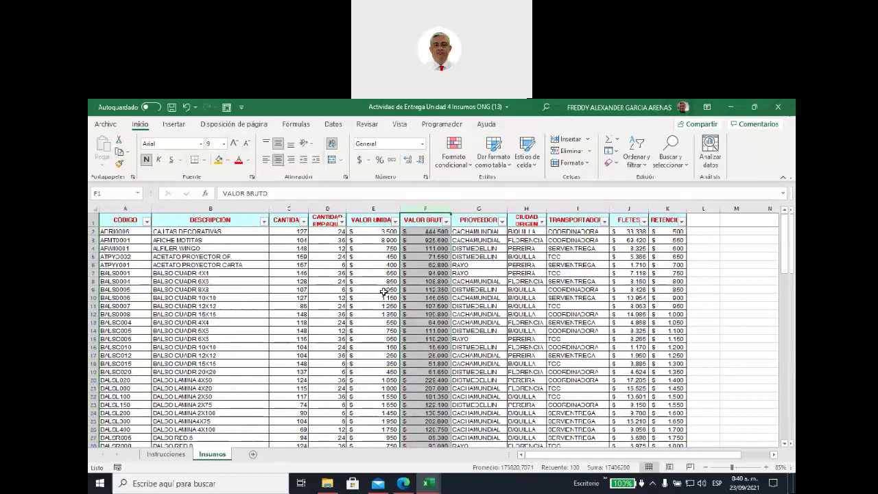
Examine several VALOR BRUTO cells and the number filter conditions offered for that column
click(431, 248)
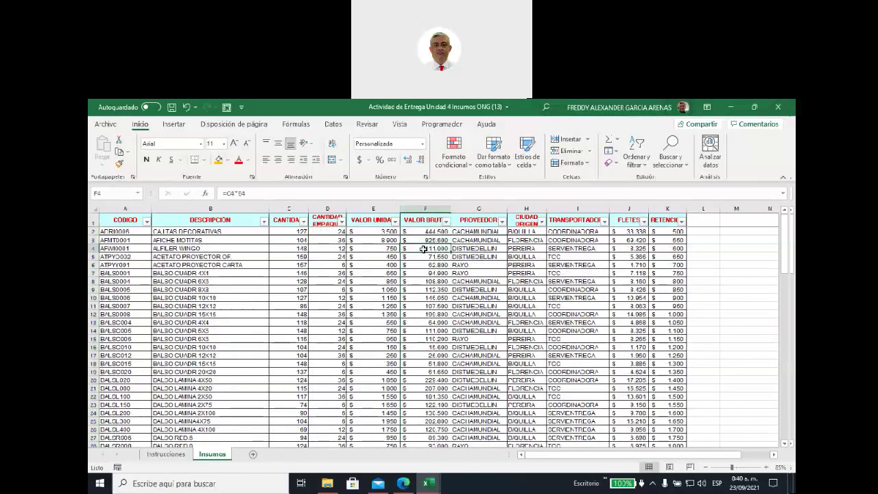
click(423, 289)
click(423, 298)
click(423, 306)
click(422, 314)
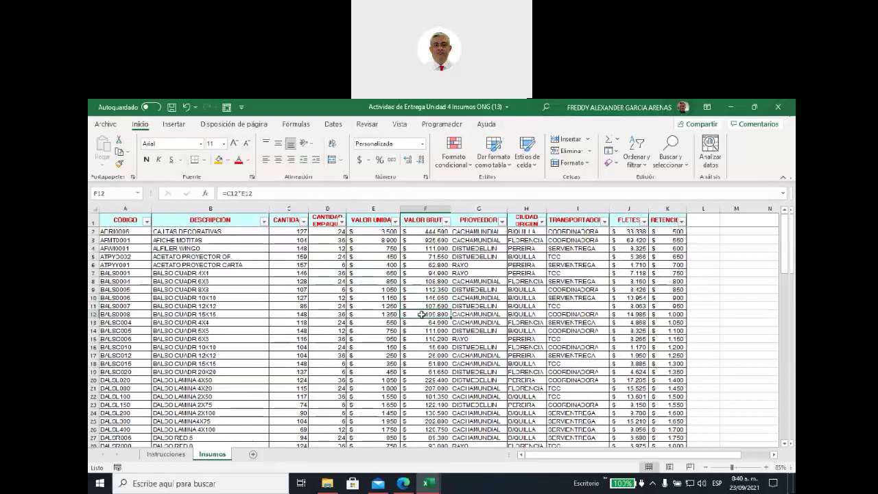
click(446, 221)
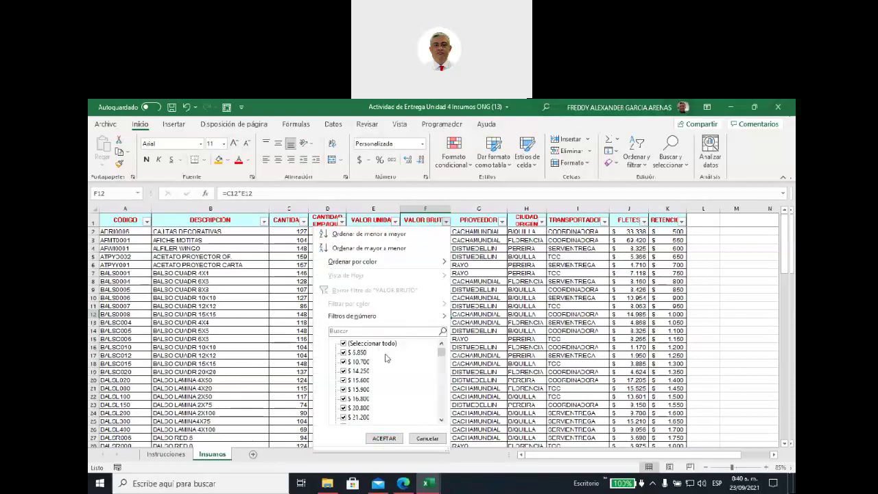
mouse_move(371, 319)
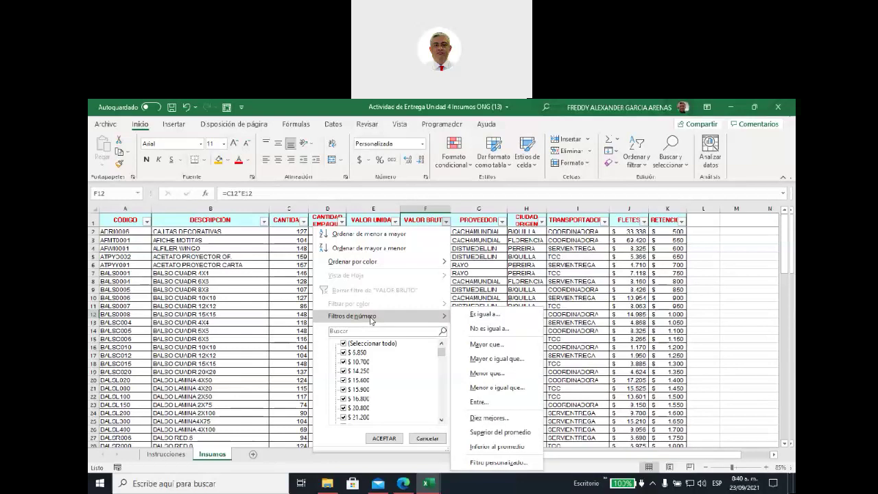
click(479, 224)
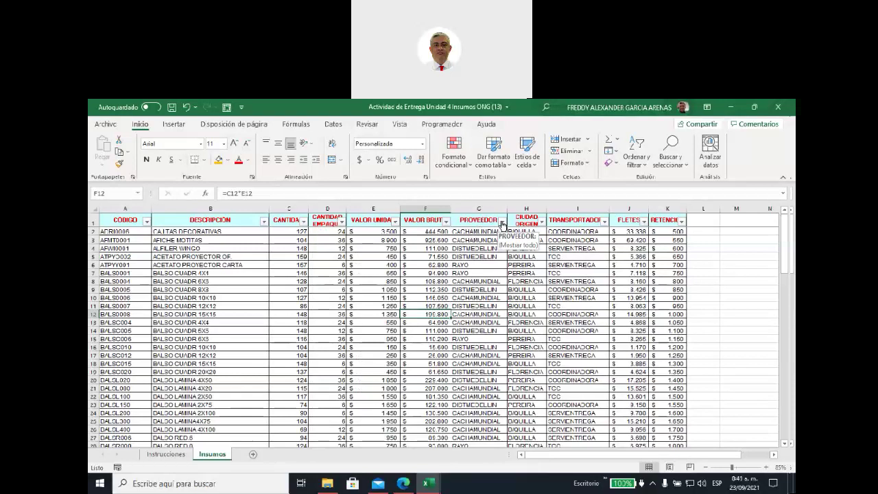
Filter the PROVEEDOR column for text containing RAYO and select the matching supplier cells
click(502, 223)
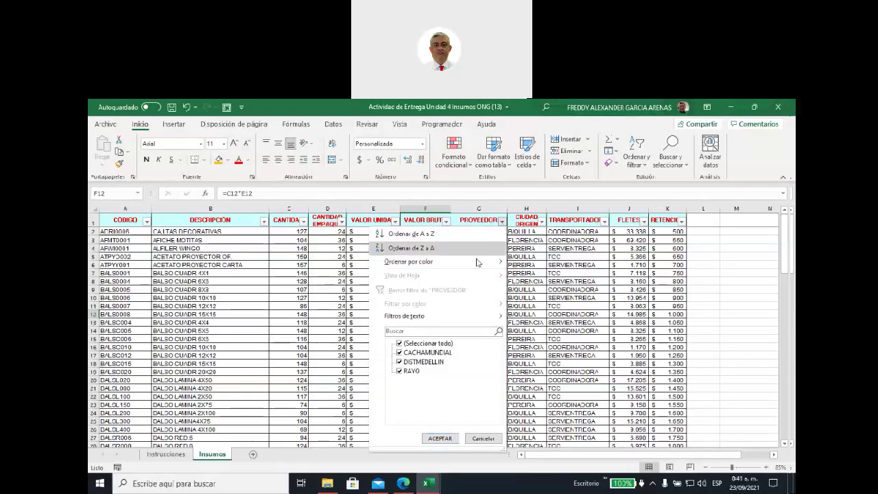
mouse_move(451, 316)
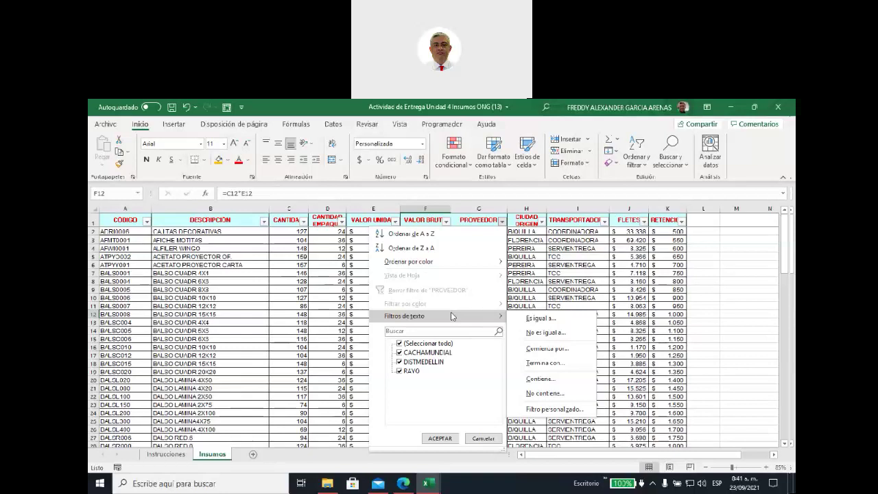
click(549, 381)
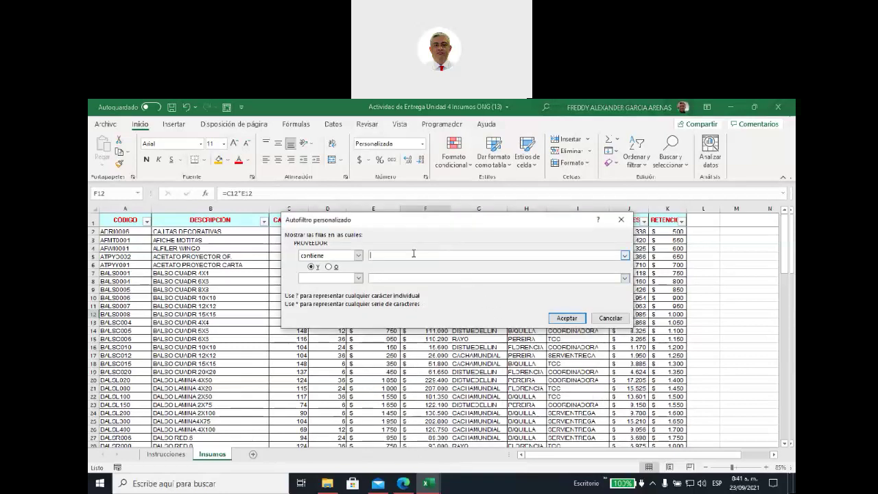
text(RAYO)
click(569, 318)
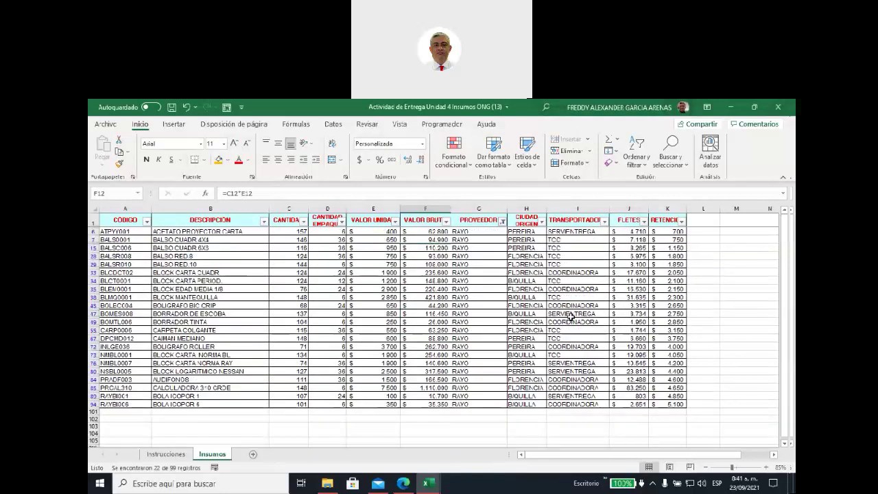
click(475, 233)
drag(475, 241, 479, 405)
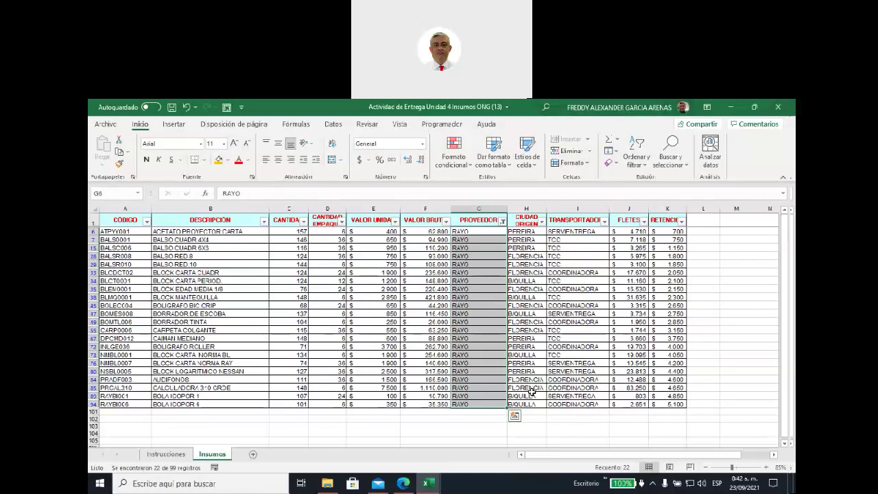
Clear the PROVEEDOR filter and check the full list of records
click(501, 220)
click(400, 370)
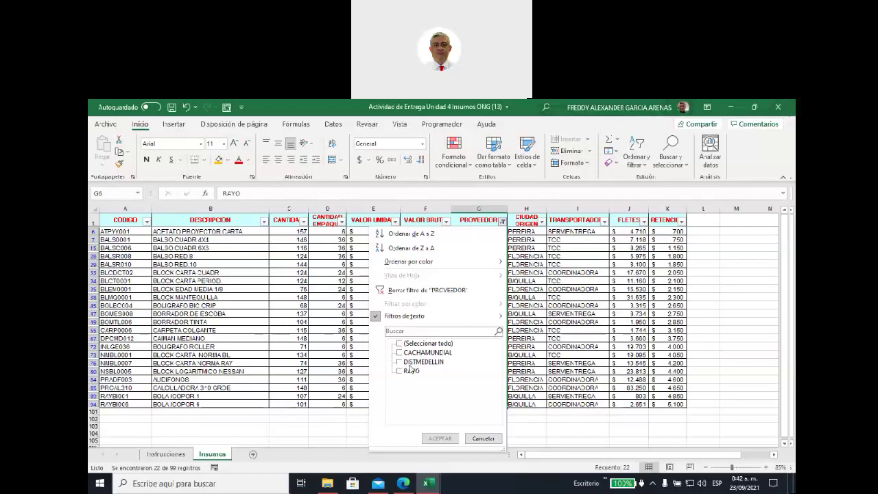
mouse_move(416, 320)
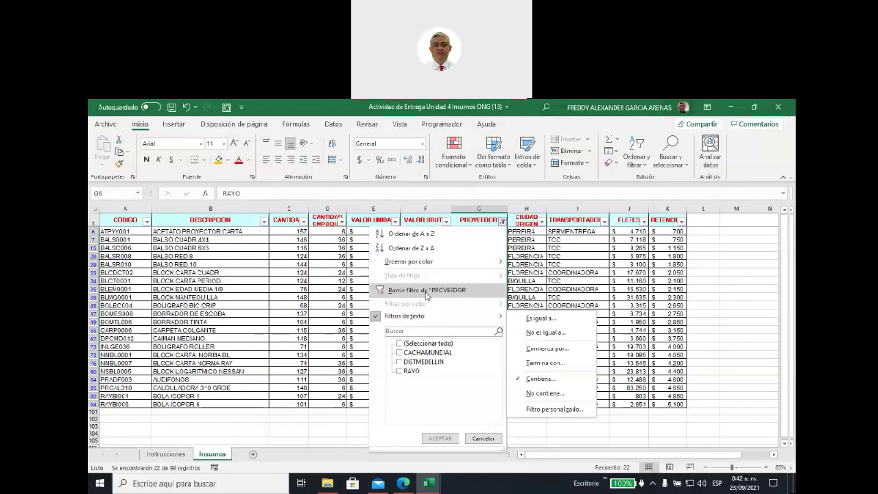
click(427, 291)
scroll(523, 283, down, 2)
scroll(523, 282, down, 14)
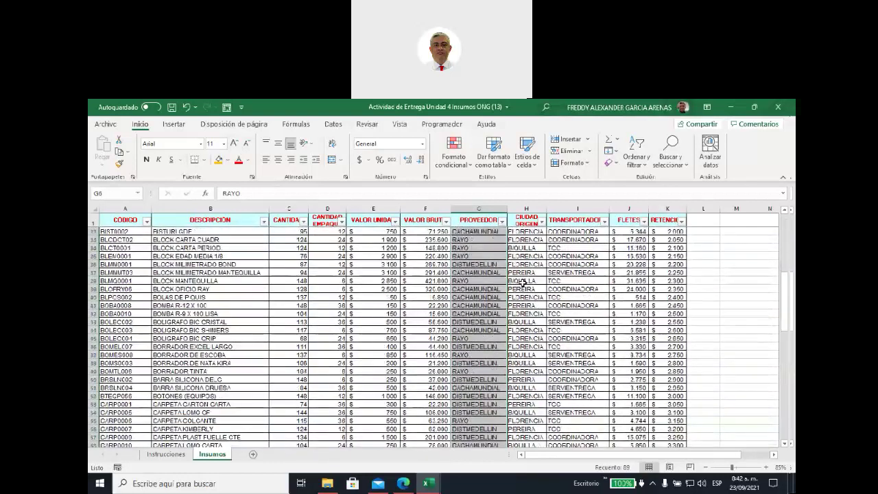
scroll(523, 283, down, 13)
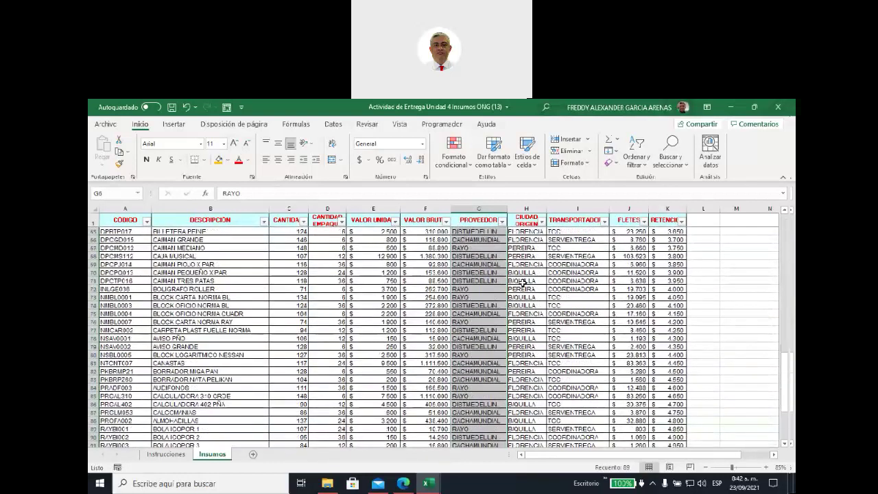
scroll(523, 283, up, 20)
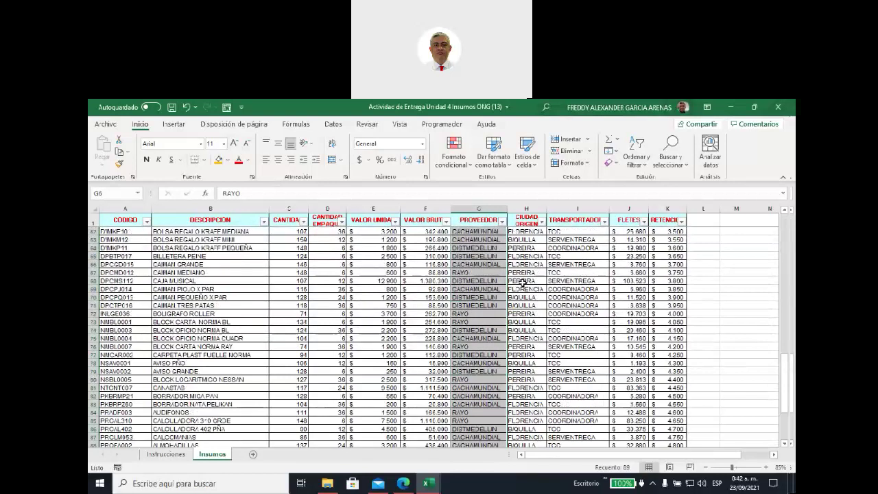
scroll(523, 283, up, 6)
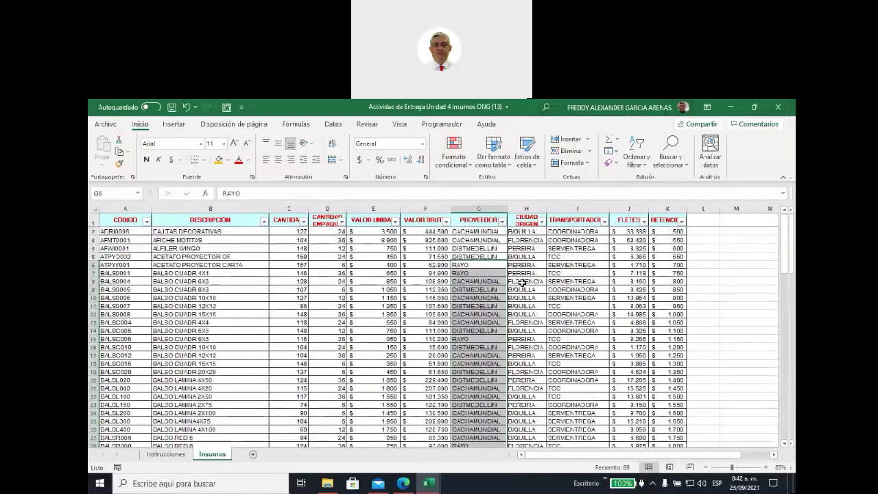
Select the header row from RETENCIÓN to CÓDIGO and remove the filter from the Insumos table
drag(664, 224, 123, 215)
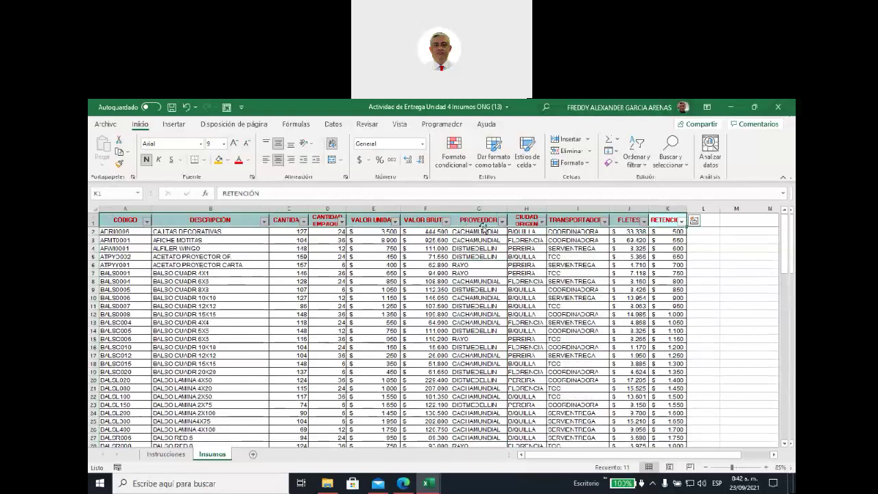
click(650, 175)
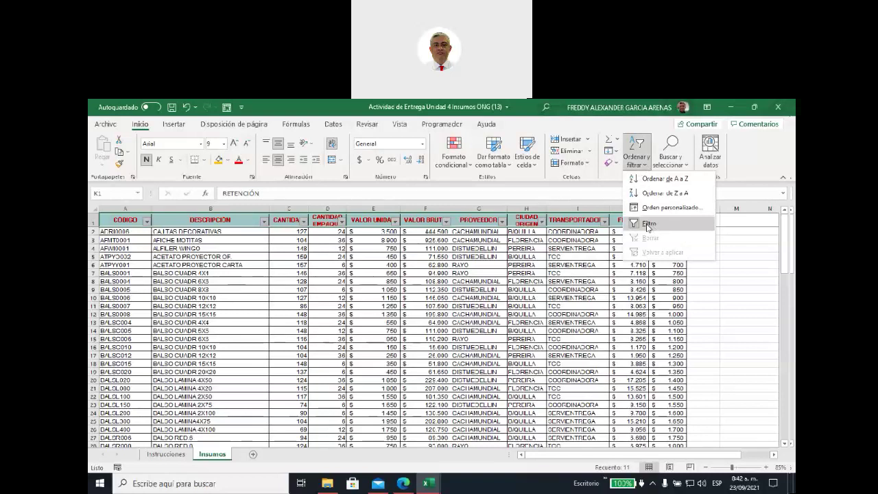
click(649, 224)
Turn the filter back on for all the headers, starting from a single cell inside the table
click(472, 295)
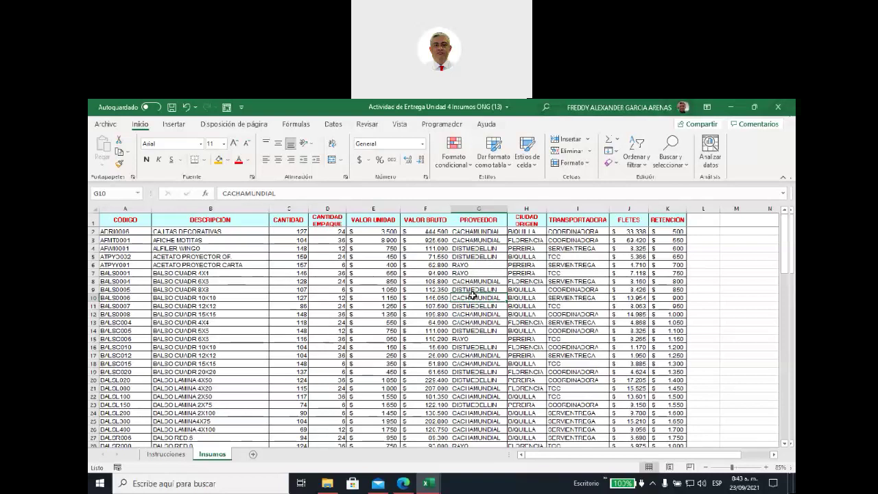
click(636, 158)
click(658, 224)
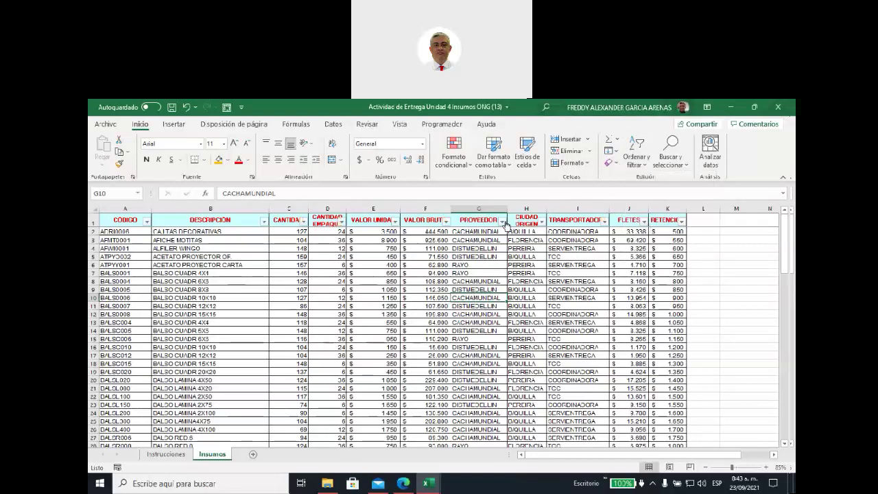
Filter the PROVEEDOR column to exclude CACHAMUNDIAL, keeping the DISTMEDELLIN and RAYO records
click(502, 221)
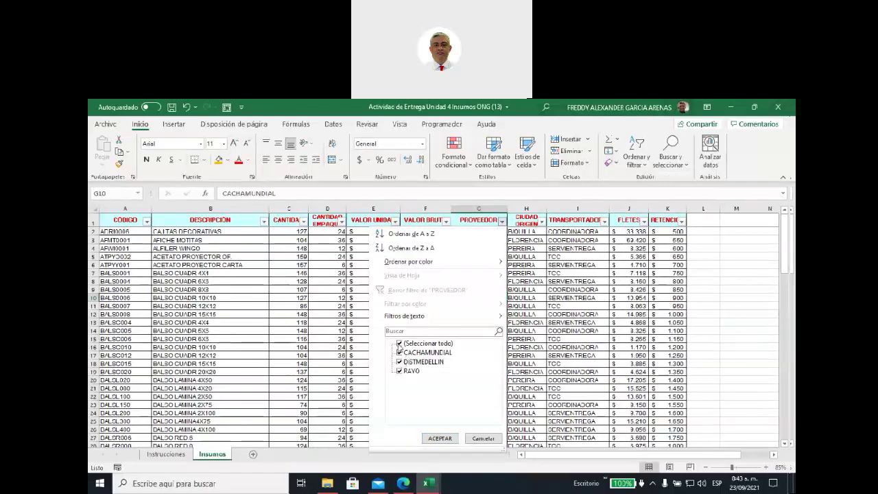
click(399, 352)
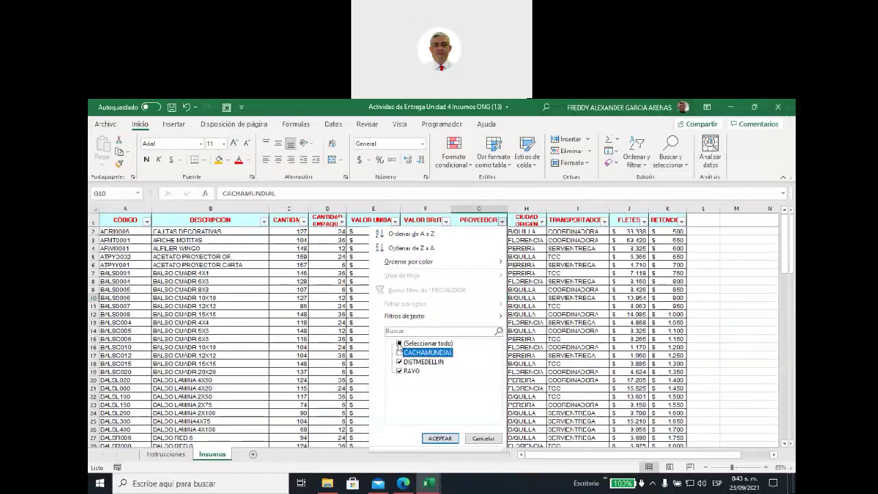
click(440, 438)
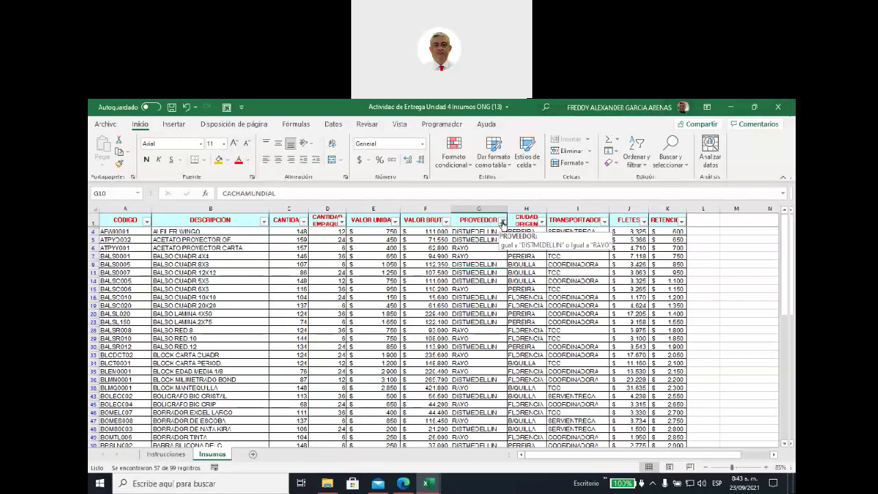
Clear the PROVEEDOR filter, and remove the filter from the header row spanning RETENCIÓN to CÓDIGO
click(502, 222)
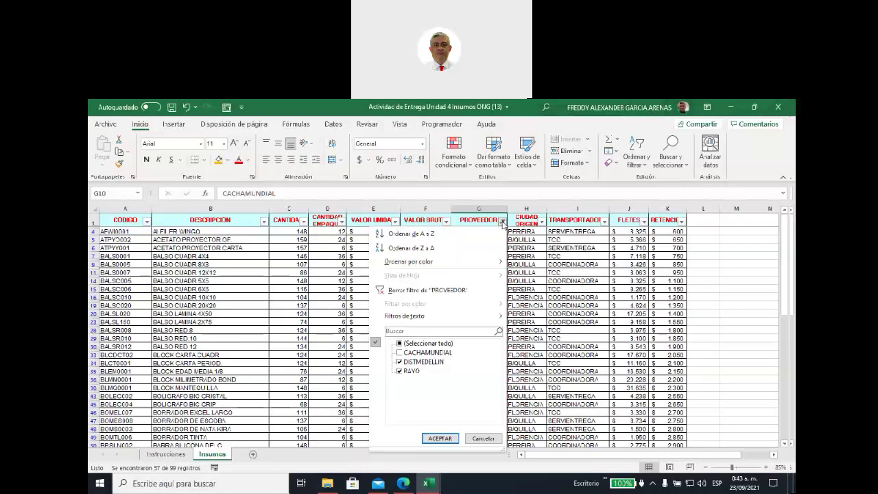
click(405, 294)
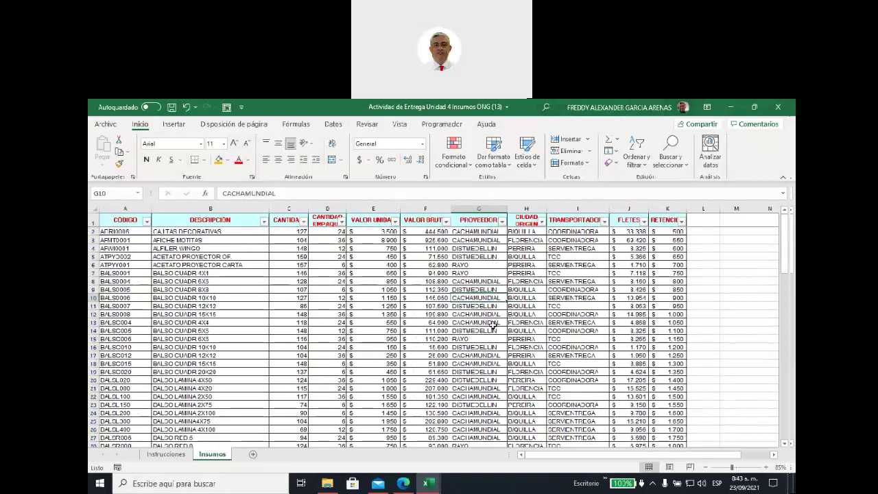
drag(659, 221, 123, 218)
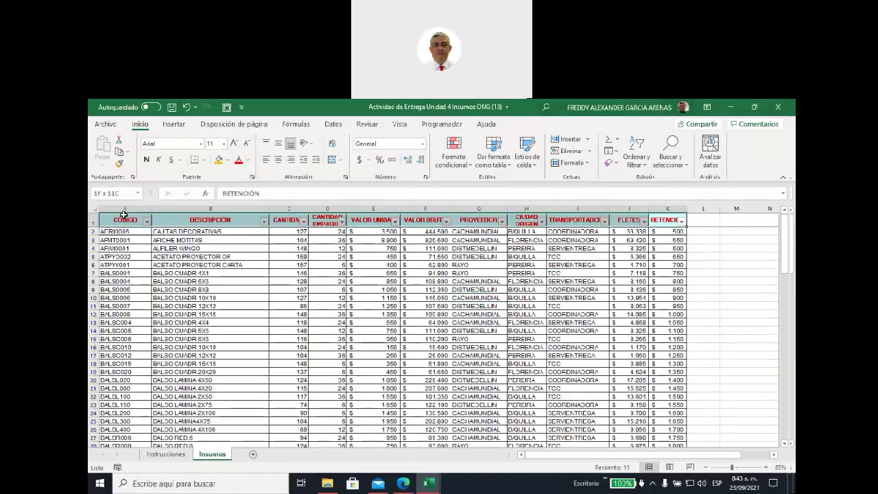
click(636, 153)
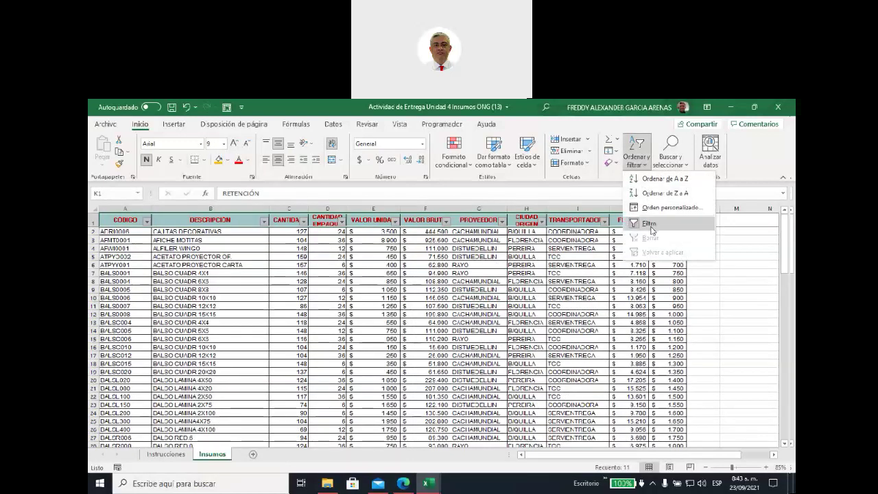
click(649, 223)
Review the sort options for the PROVEEDOR column and examine the city entries in the CIUDAD ORIGEN column
click(486, 220)
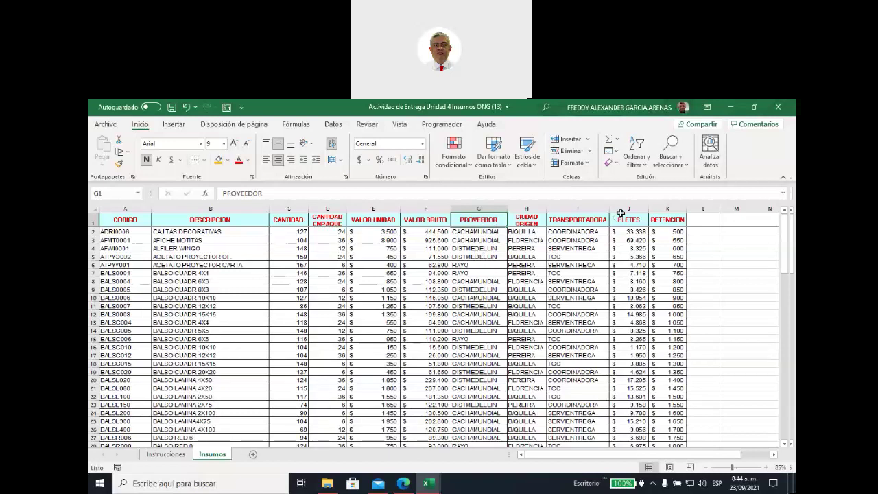
click(645, 170)
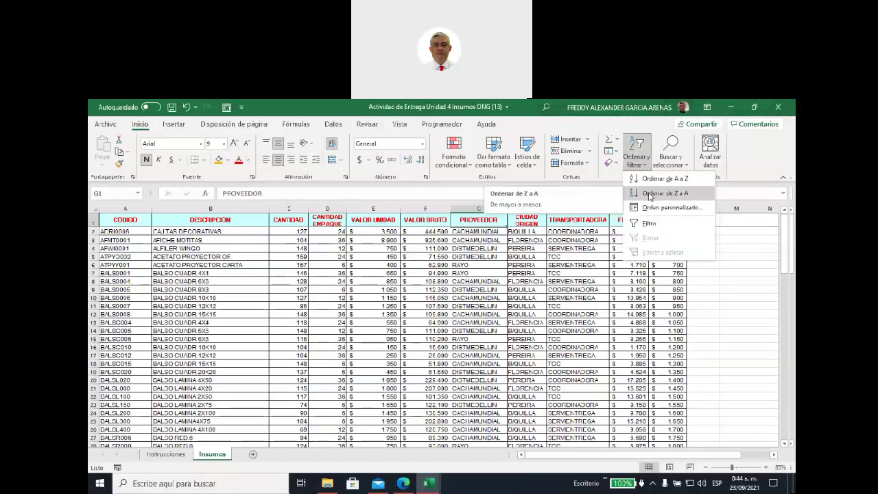
click(491, 261)
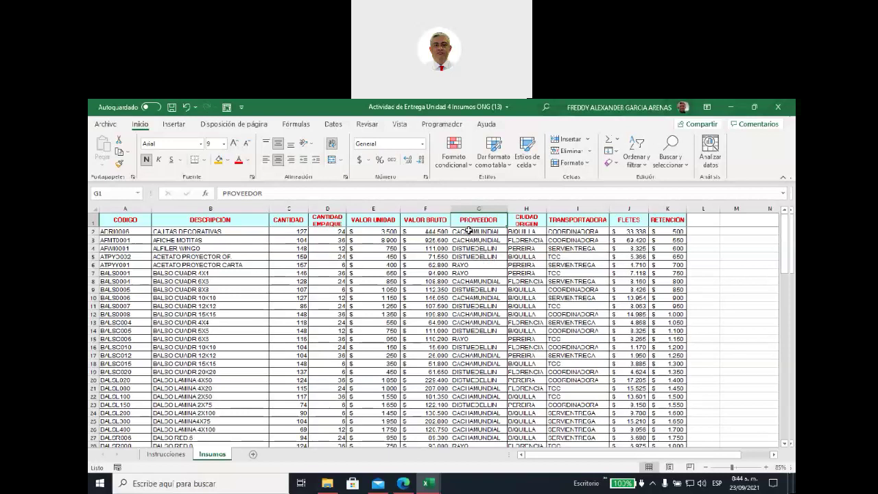
click(475, 208)
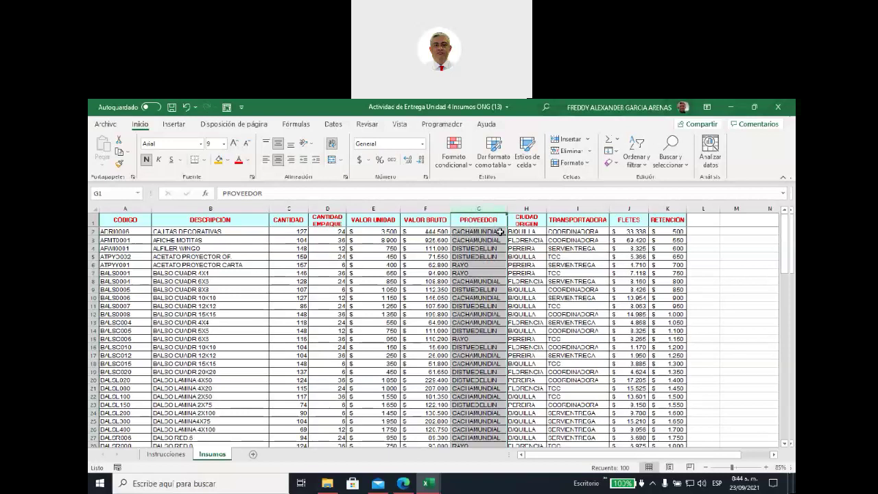
click(527, 208)
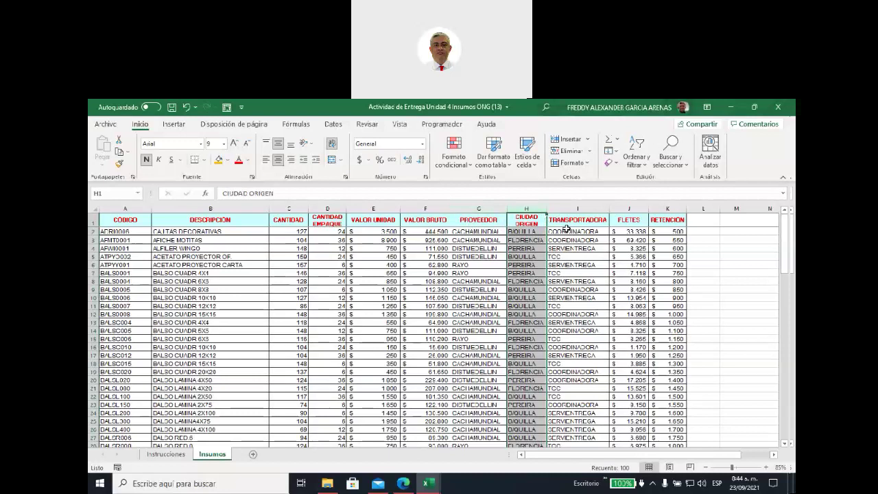
click(529, 232)
click(530, 240)
click(530, 248)
click(530, 256)
click(530, 265)
click(533, 273)
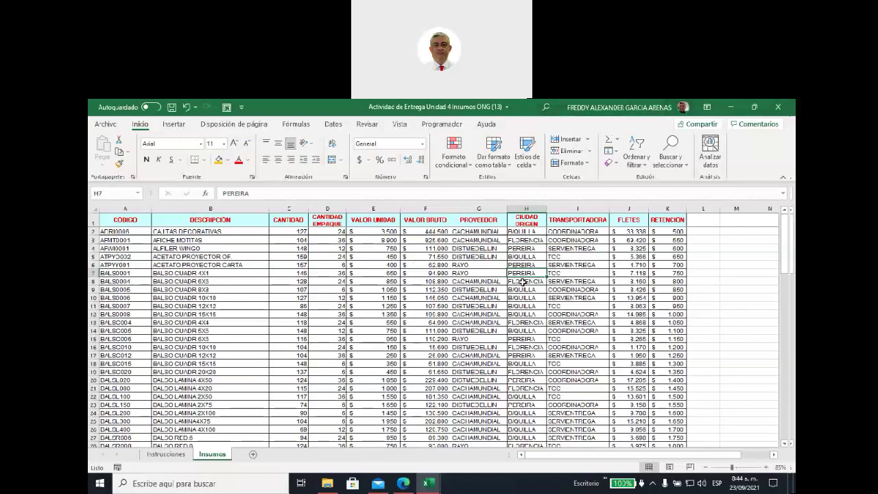
Sort the Insumos table by CIUDAD ORIGEN from A to Z, starting from the first city cell
click(527, 231)
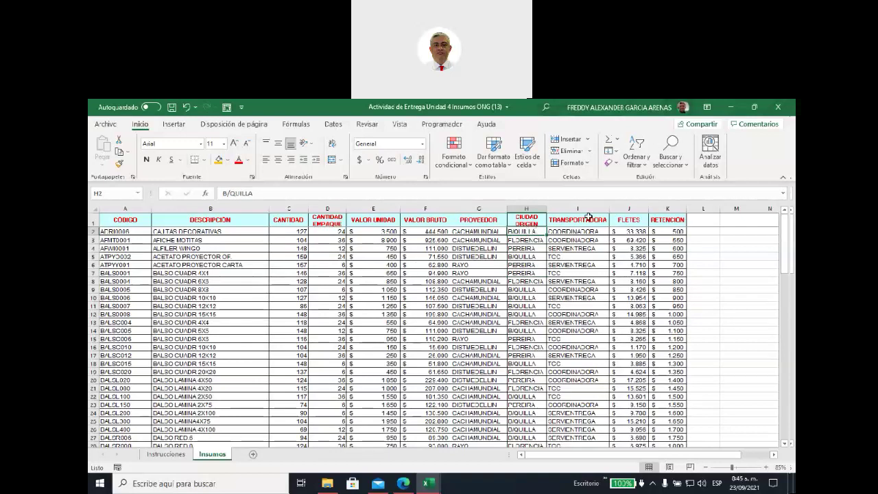
click(643, 164)
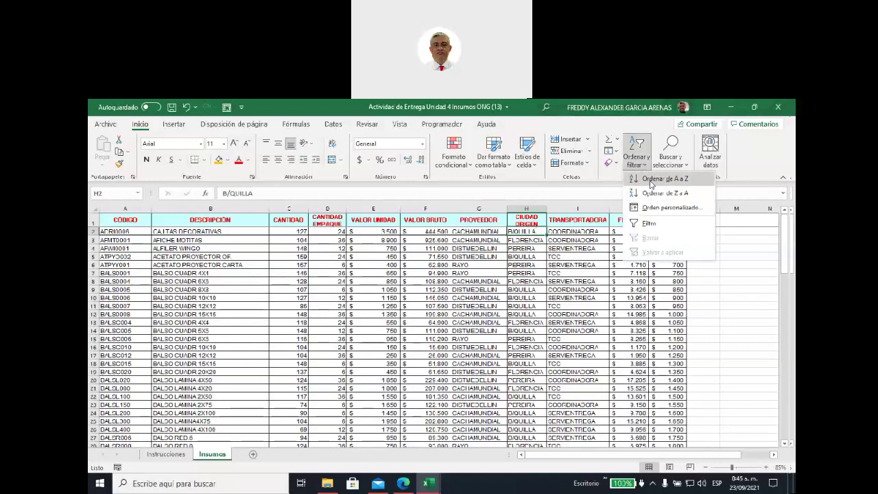
click(652, 180)
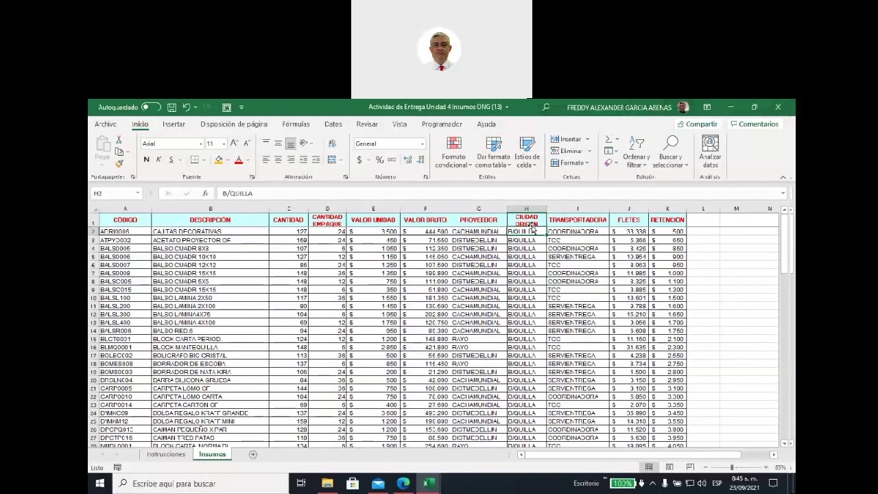
Check how the records are grouped by city down the CIUDAD ORIGEN column, from B/QUILLA through FLORENCIA to PEREIRA
drag(524, 232, 529, 356)
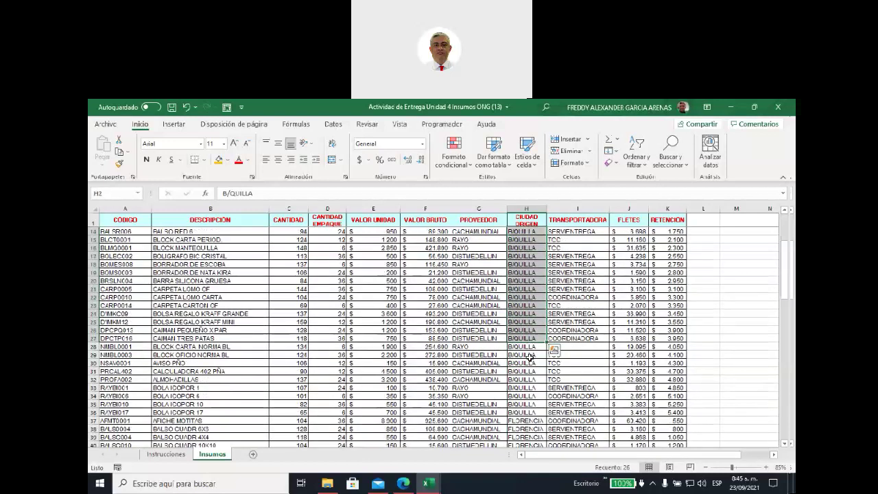
scroll(529, 356, down, 5)
drag(527, 296, 528, 439)
scroll(530, 379, down, 3)
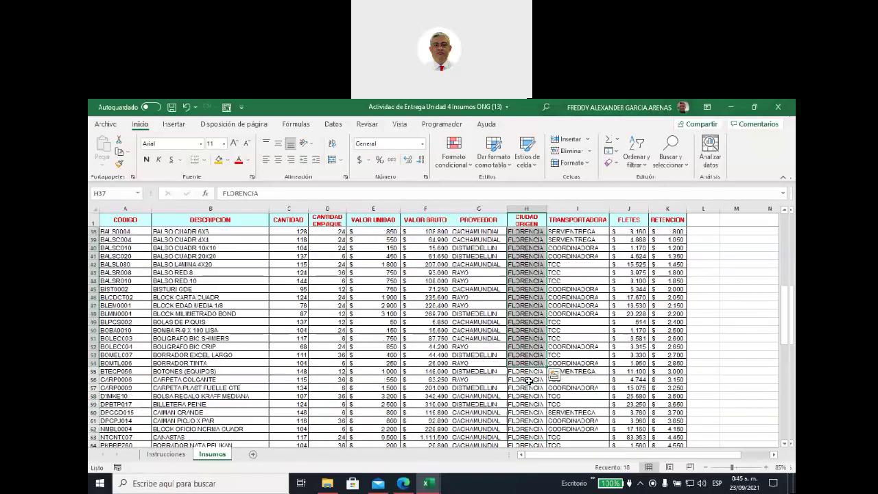
scroll(529, 380, down, 7)
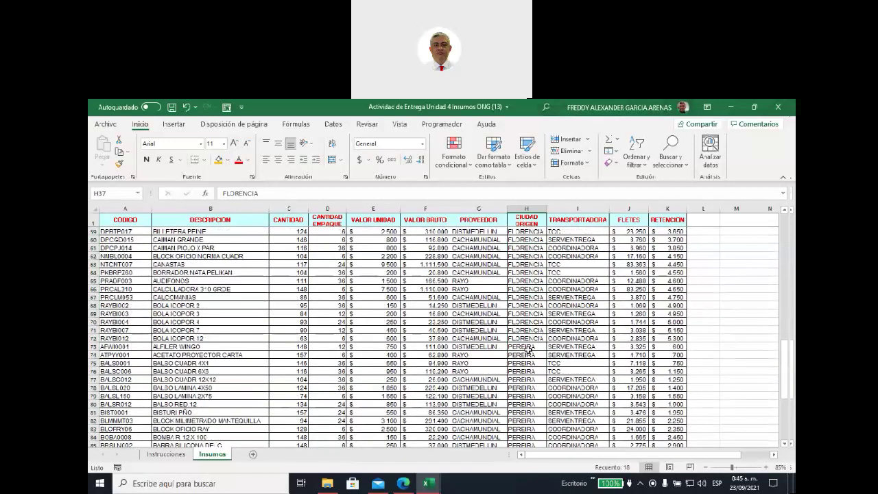
drag(529, 350, 528, 431)
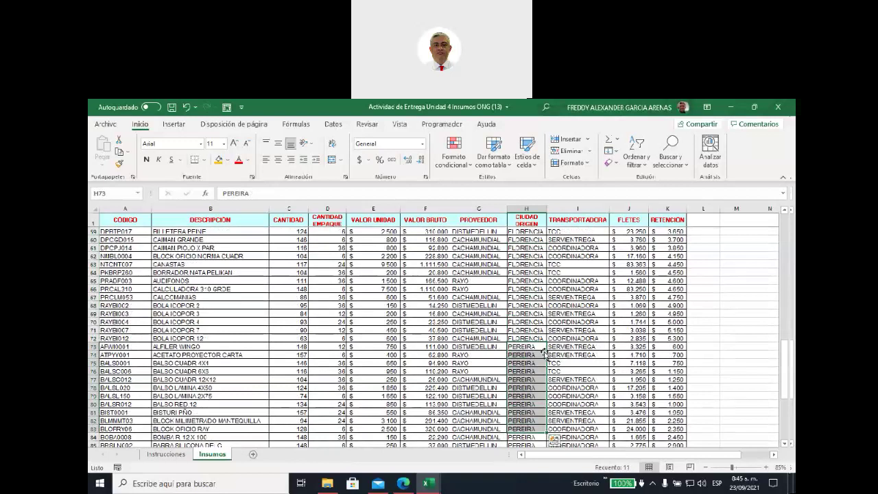
scroll(542, 354, up, 15)
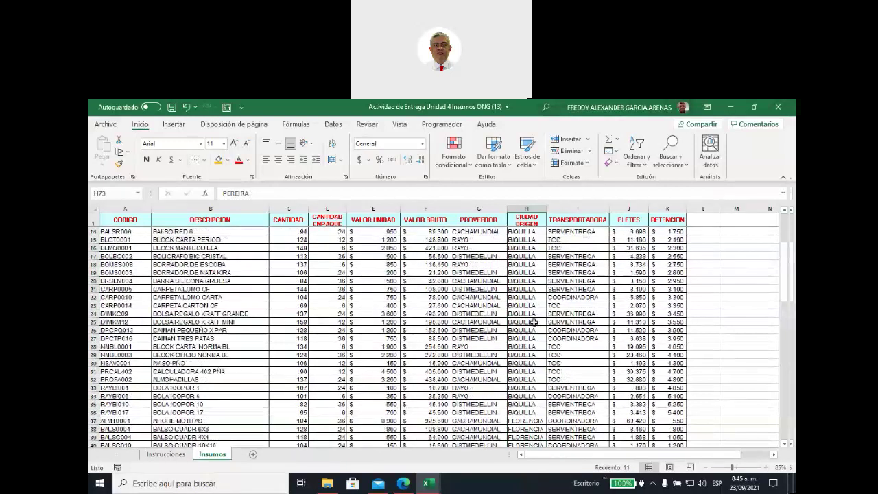
click(523, 222)
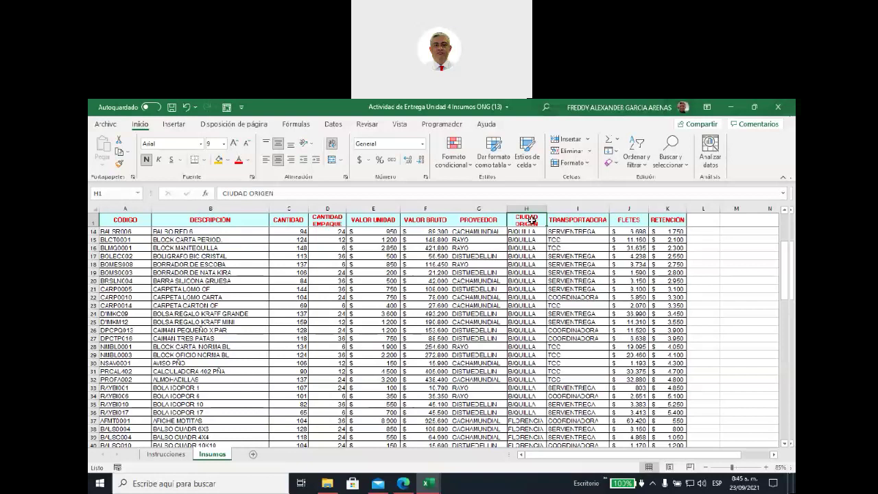
Sort the Insumos table by TRANSPORTADORA from A to Z, starting from a cell in that column
click(572, 232)
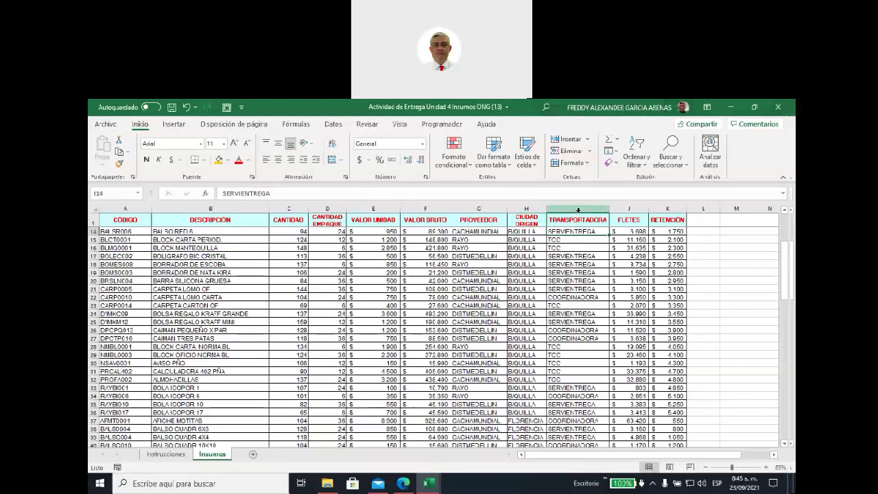
click(642, 164)
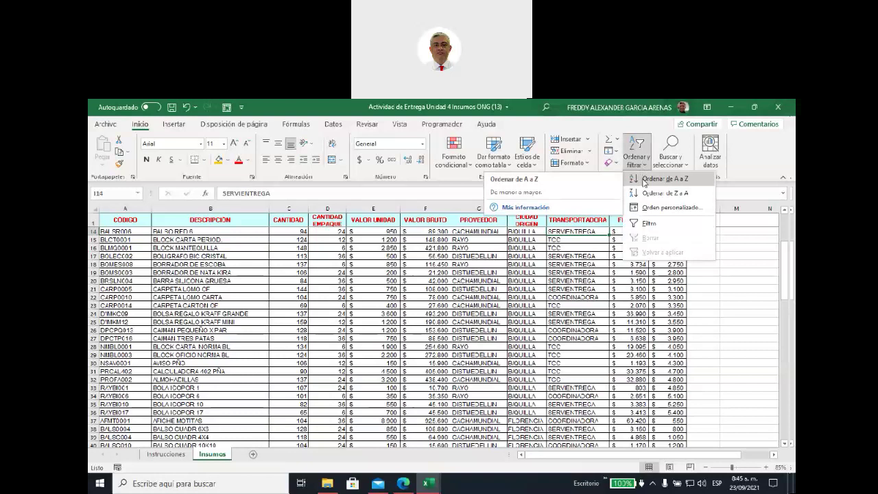
click(645, 179)
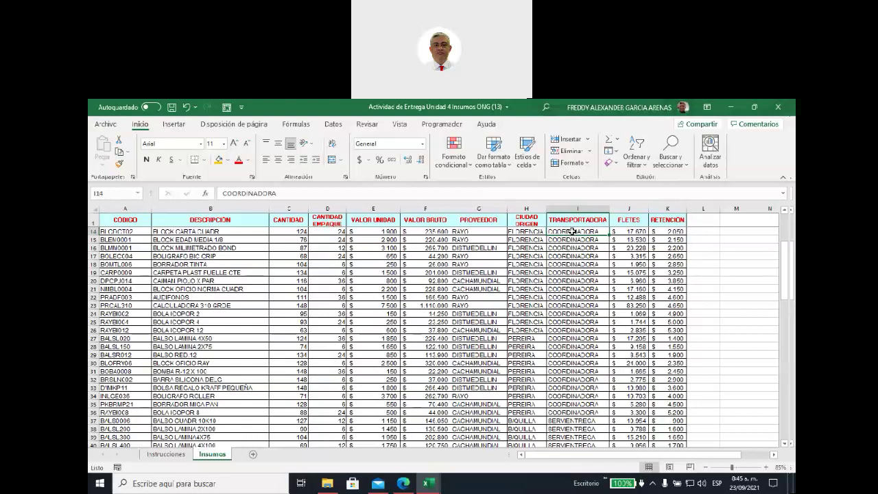
Examine the carrier groups in the TRANSPORTADORA column, from COORDINADORA through SERVIENTREGA to TCC, and return to the first records
drag(573, 231, 575, 388)
scroll(589, 341, down, 4)
drag(568, 321, 573, 405)
scroll(563, 258, down, 7)
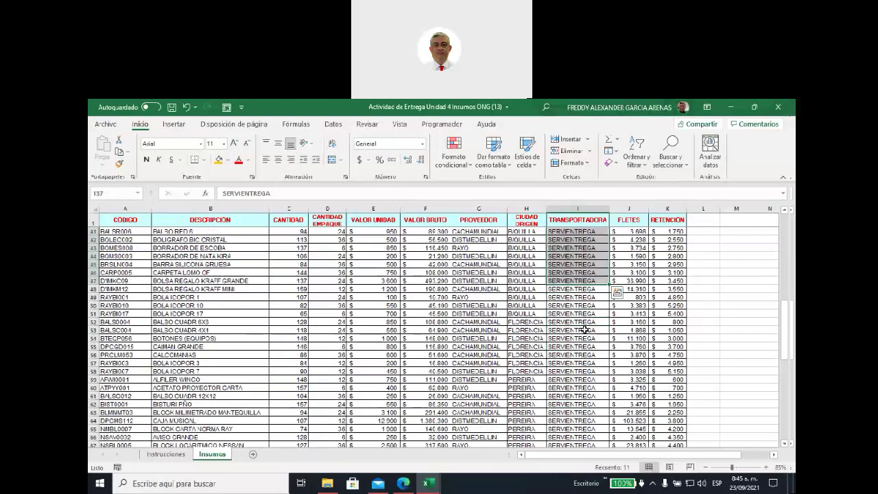
click(571, 350)
scroll(571, 353, down, 3)
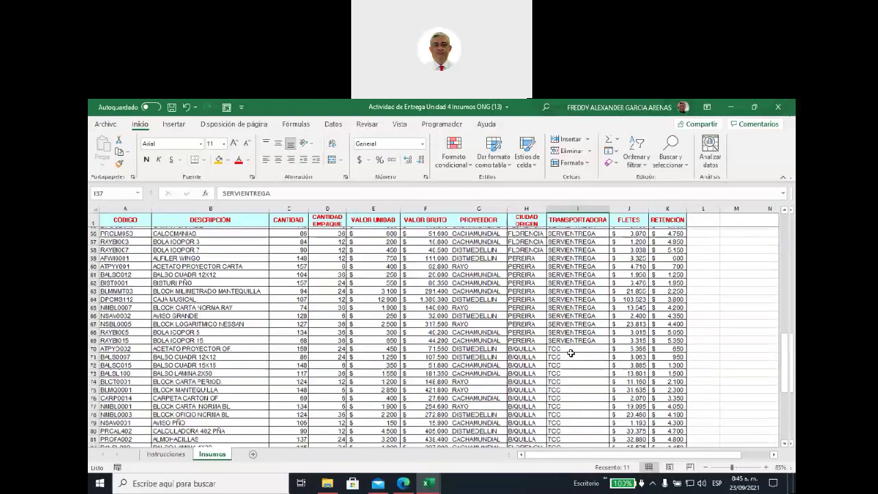
drag(571, 354, 573, 437)
scroll(574, 346, up, 8)
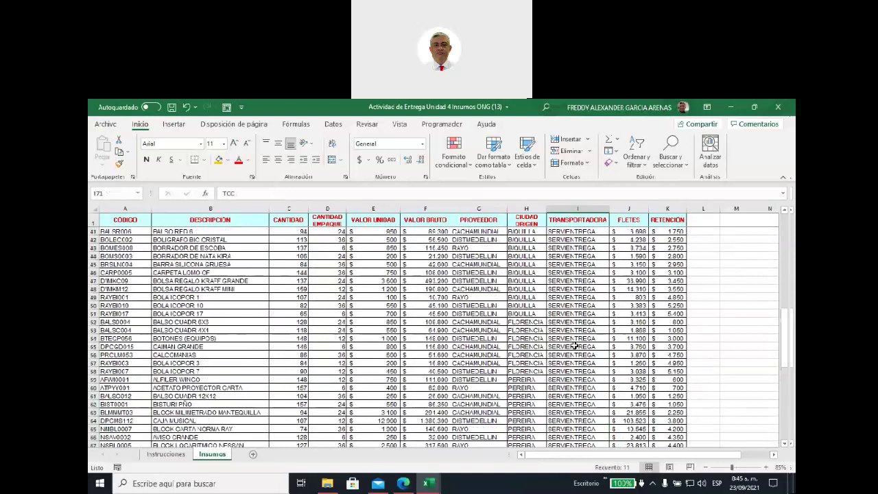
scroll(573, 347, up, 9)
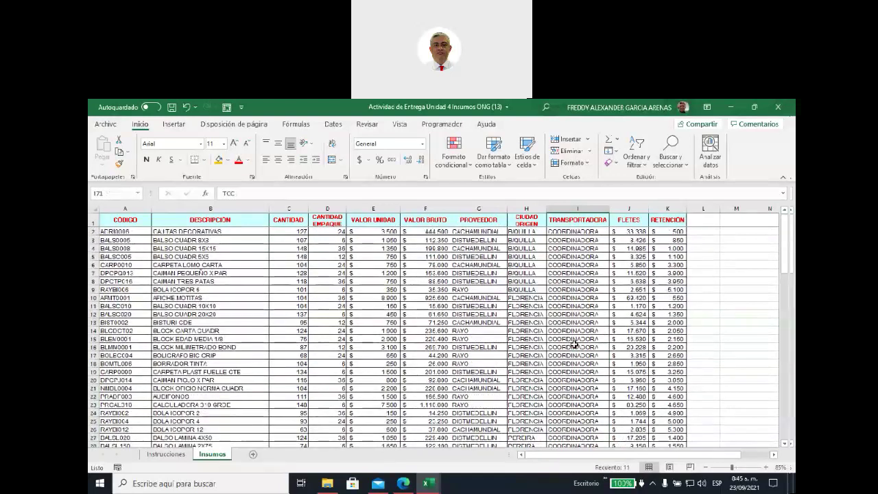
scroll(573, 341, up, 1)
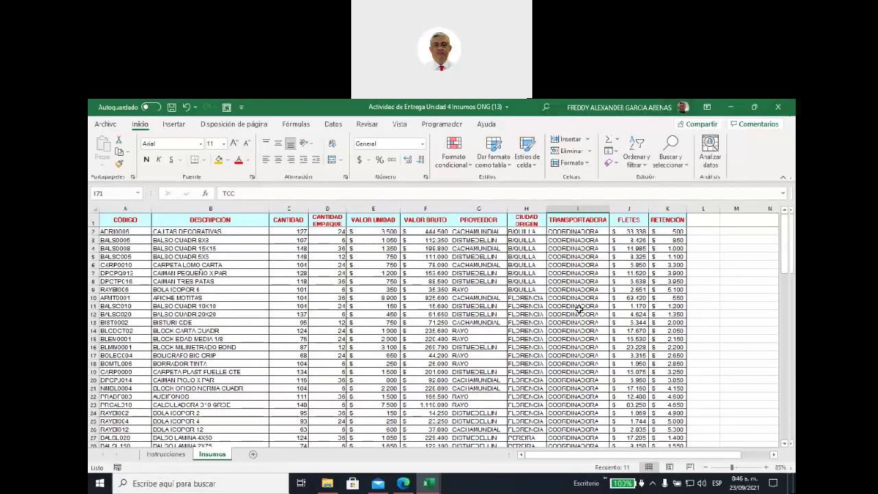
Undo the TRANSPORTADORA and CIUDAD ORIGEN sorts to restore the table's original order
click(186, 107)
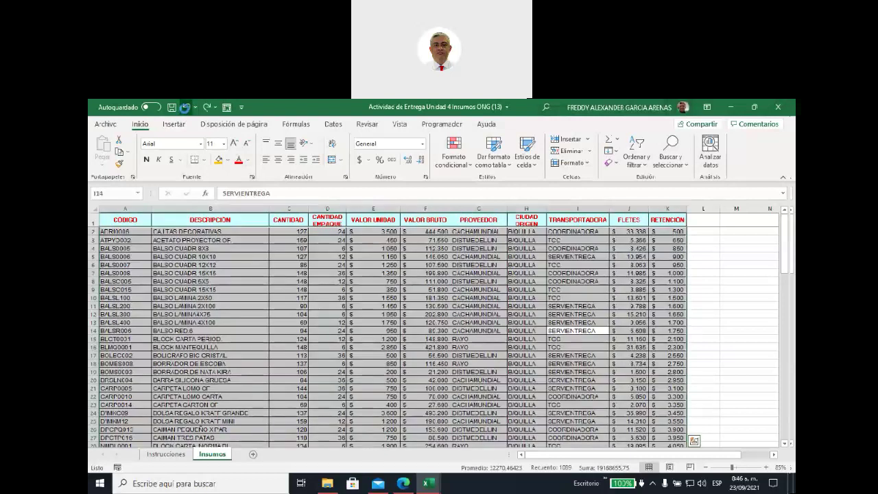
click(185, 107)
Open a custom sort for the Insumos table from a PROVEEDOR cell and review the columns available to sort by
click(480, 273)
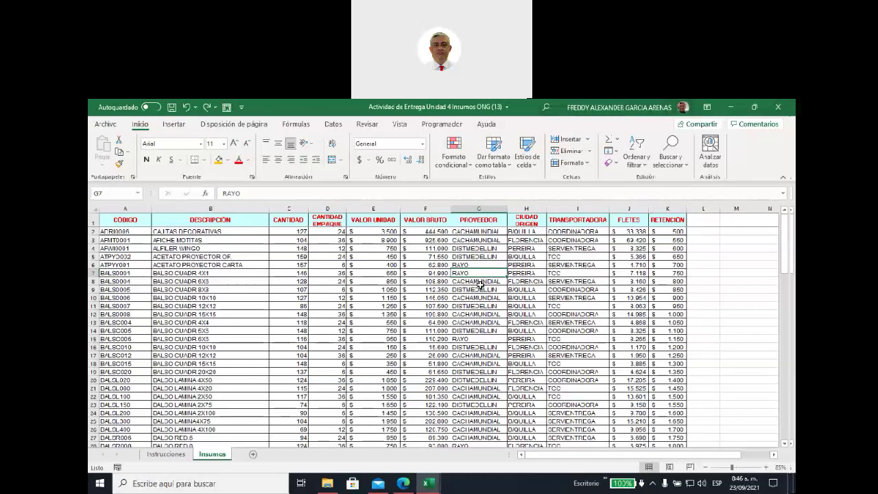
click(645, 165)
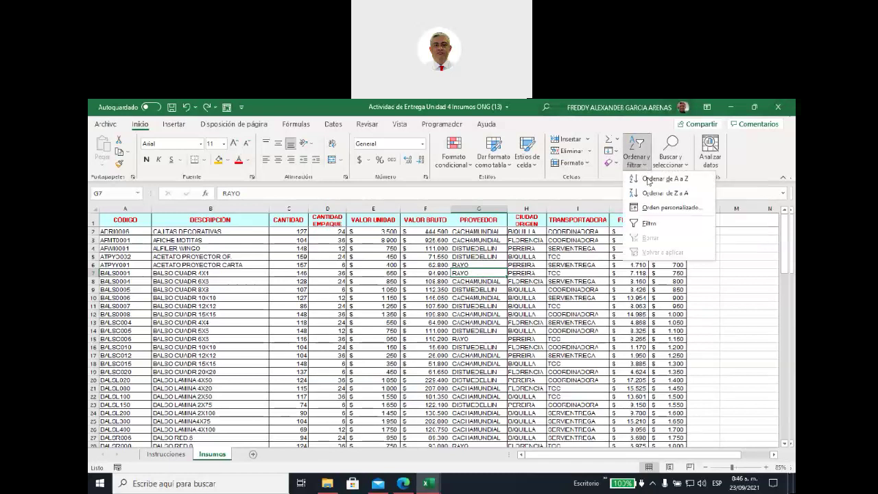
click(653, 211)
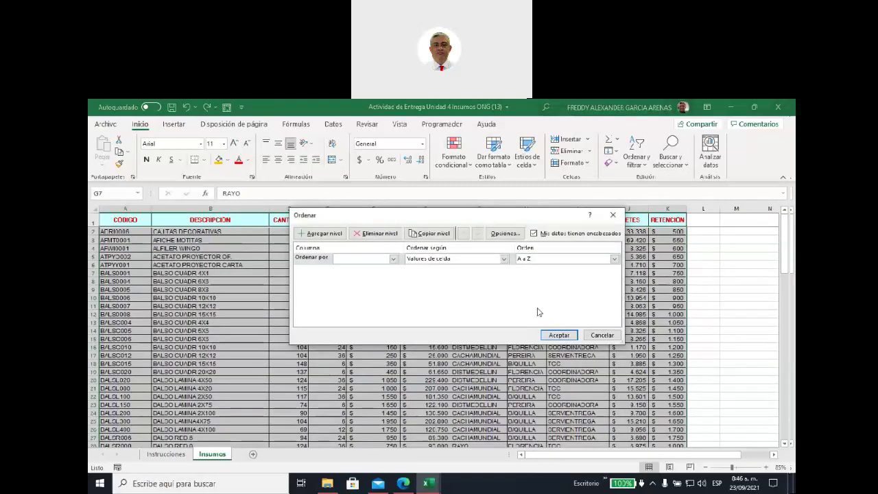
click(393, 259)
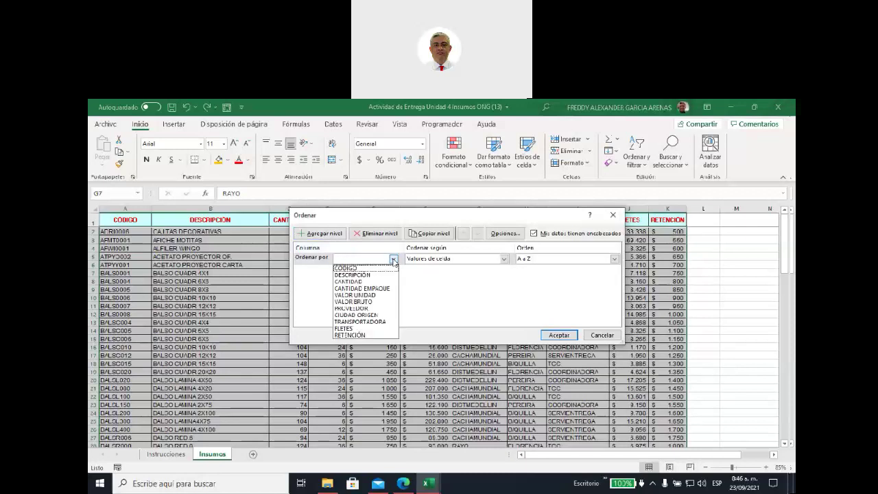
click(395, 260)
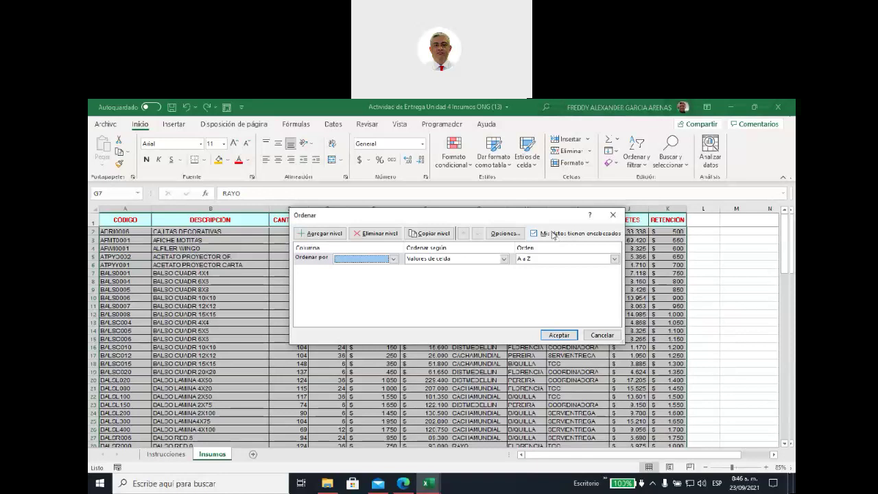
drag(518, 218, 486, 244)
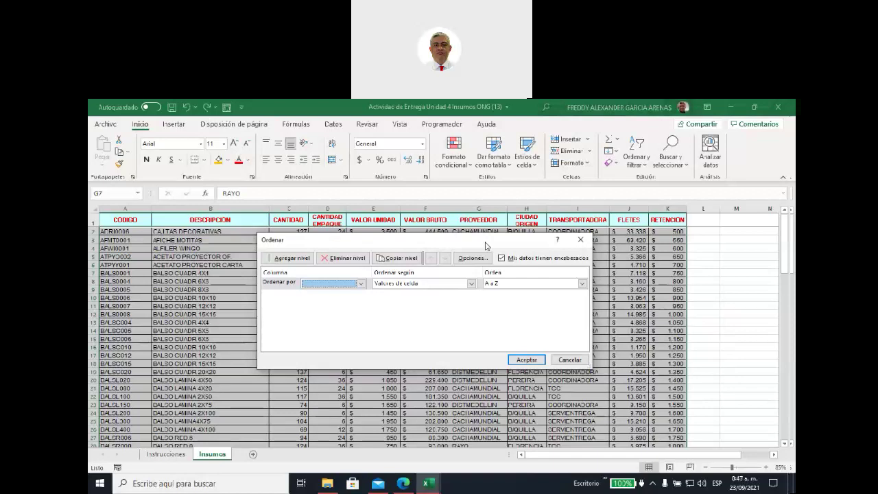
Compare the sortable column names with the data-has-headers option on and off, leaving the option enabled
click(501, 258)
click(359, 284)
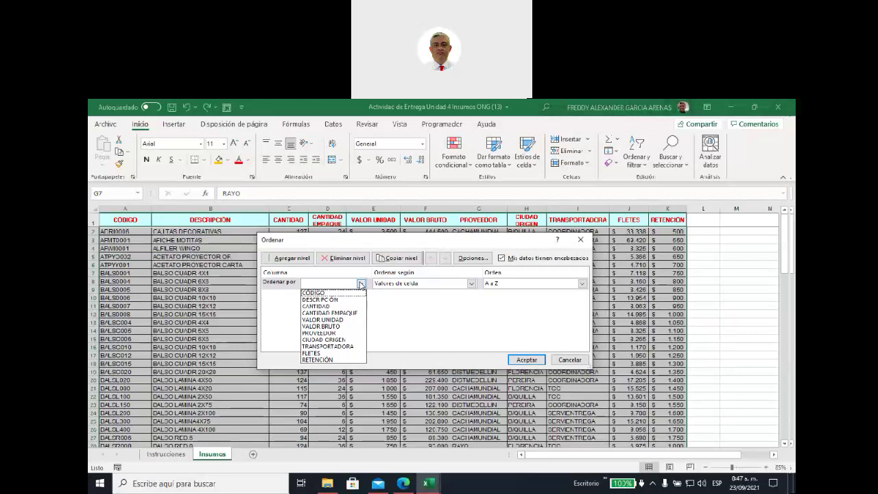
click(414, 325)
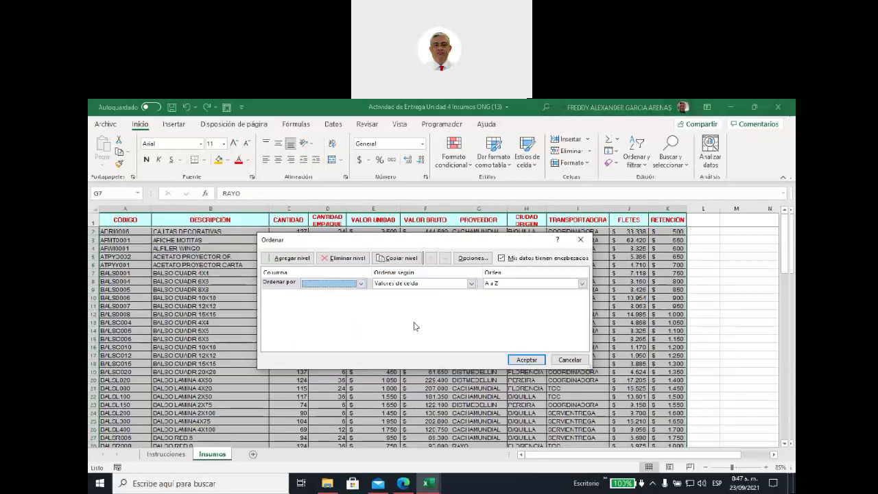
click(501, 258)
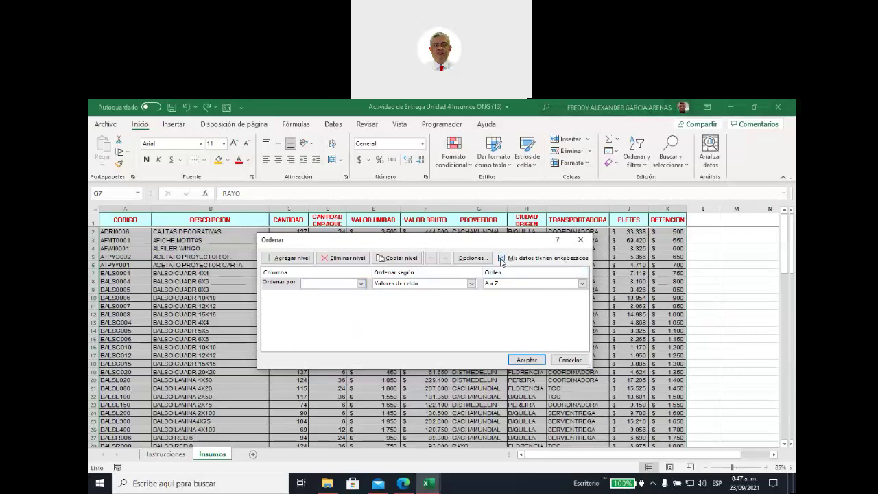
click(361, 284)
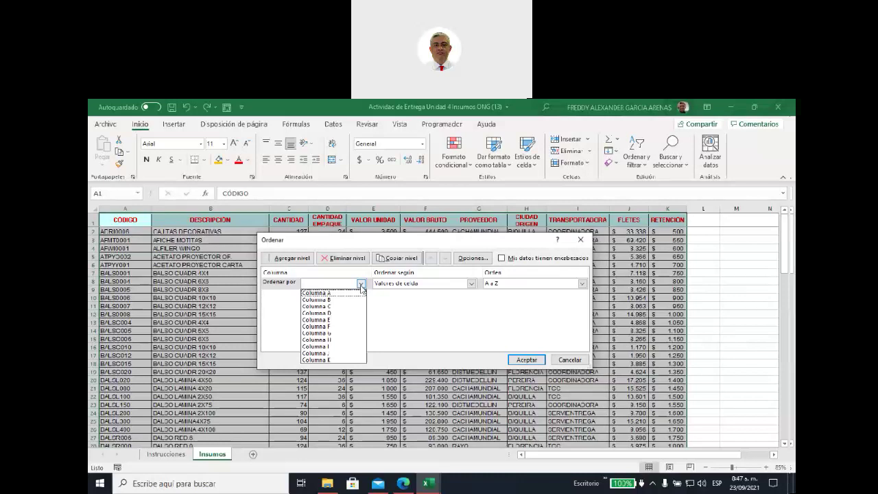
click(503, 259)
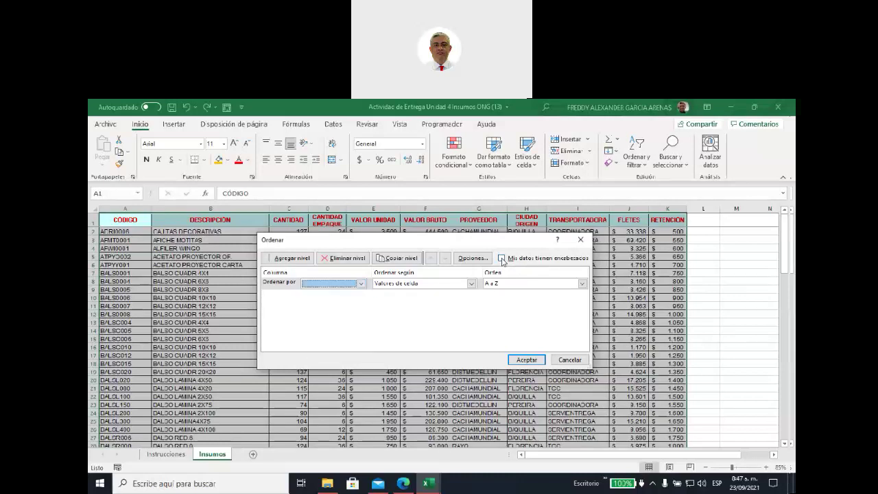
click(503, 260)
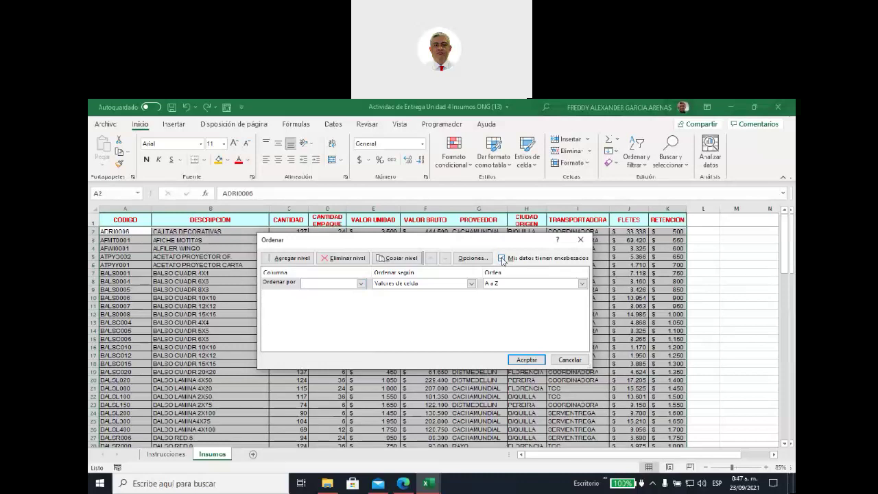
Set the first sort level to PROVEEDOR by cell values from A to Z, reviewing the alternative sort criteria and orders
click(361, 284)
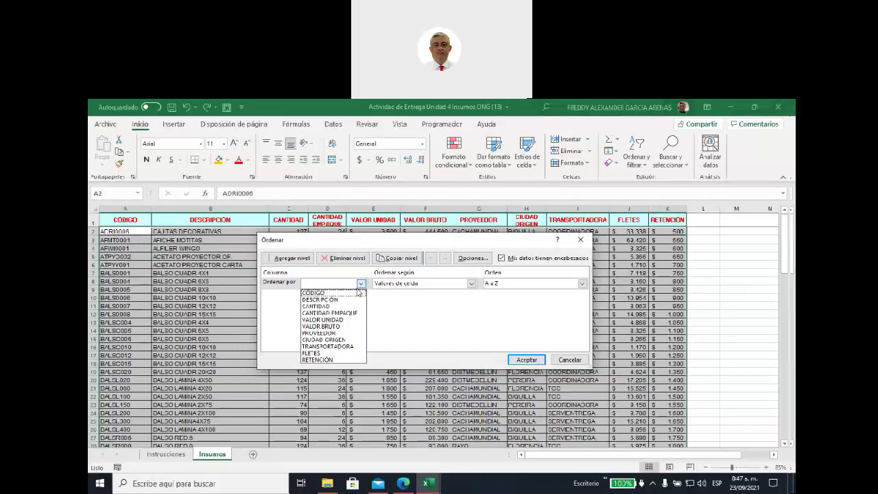
click(328, 334)
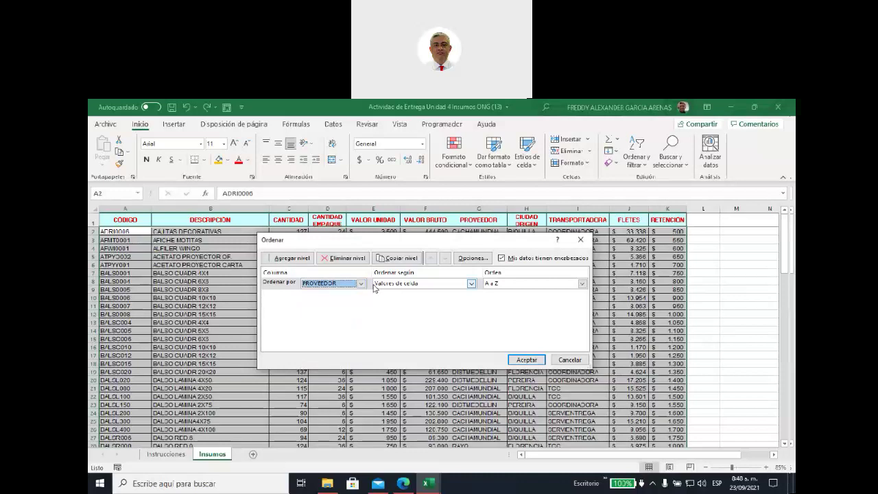
click(471, 283)
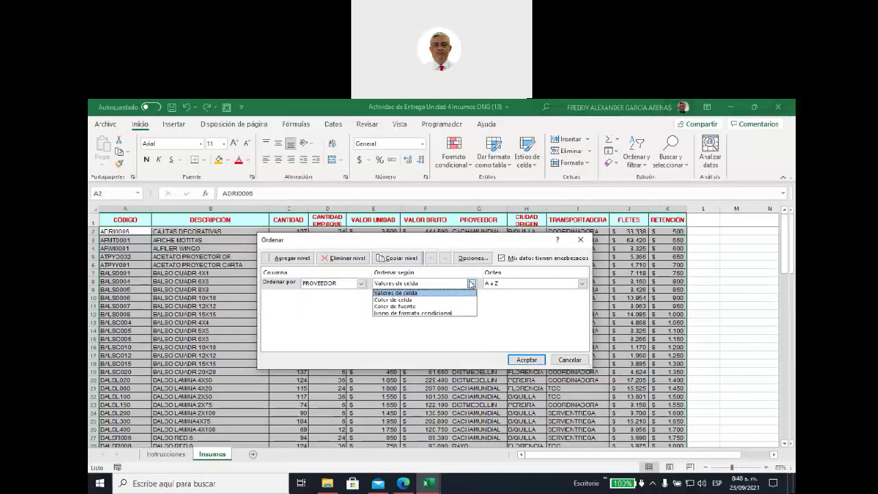
click(472, 283)
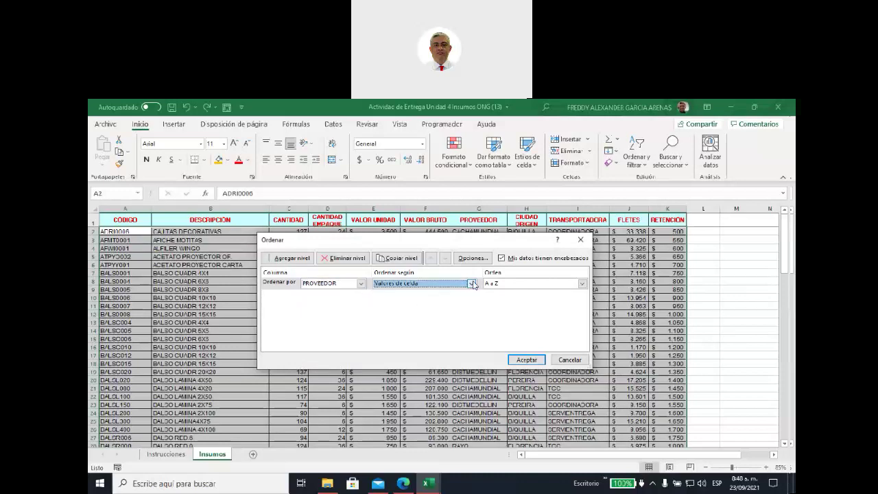
click(583, 284)
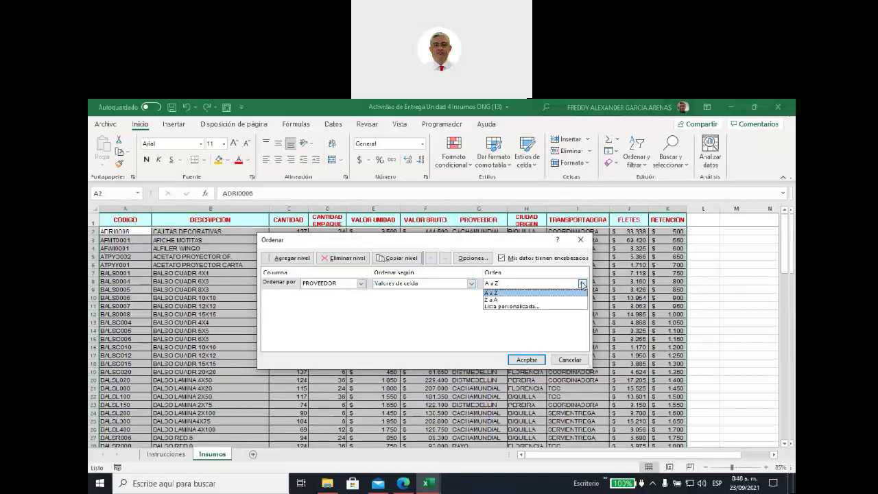
click(583, 284)
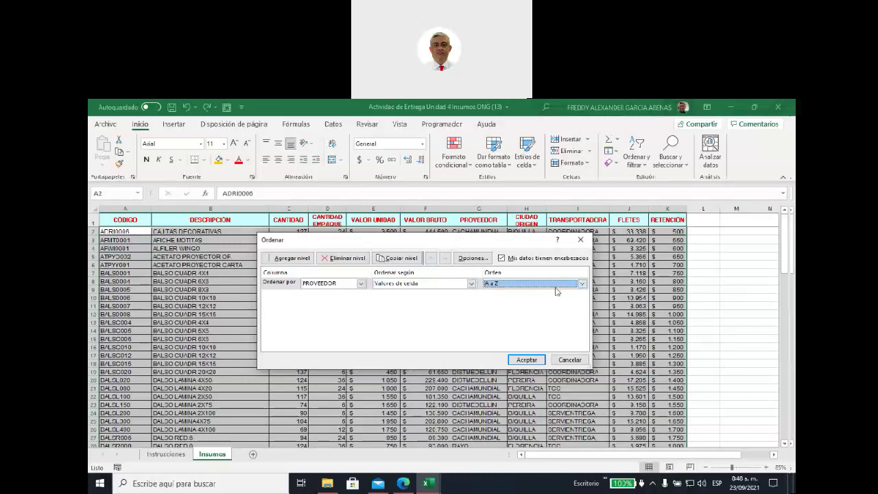
click(471, 284)
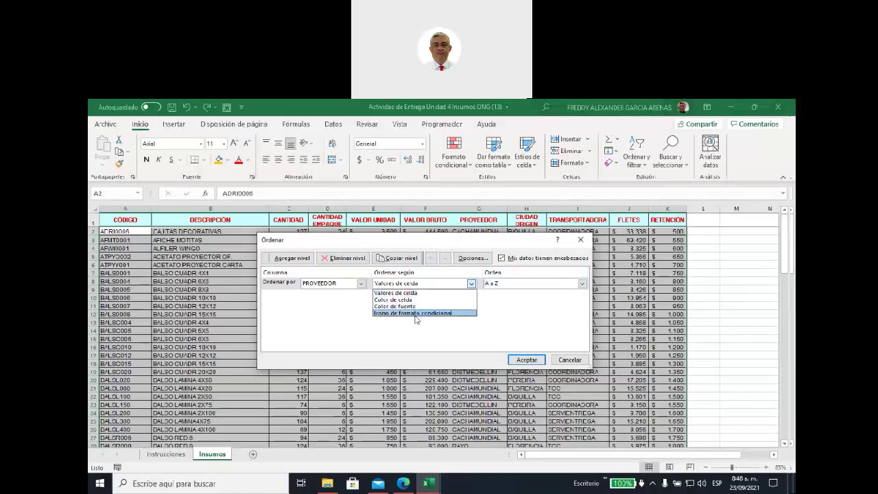
click(472, 284)
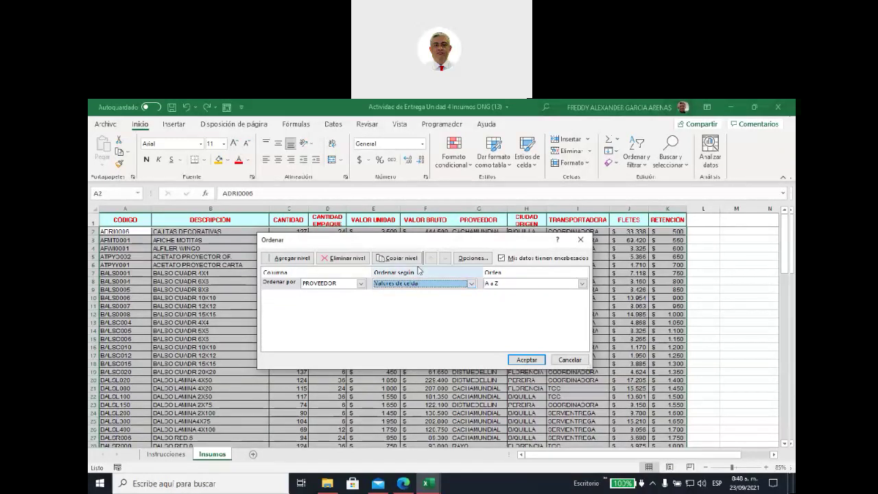
Add a second sort level for TRANSPORTADORA by cell values from A to Z and apply the custom sort
drag(418, 242, 374, 266)
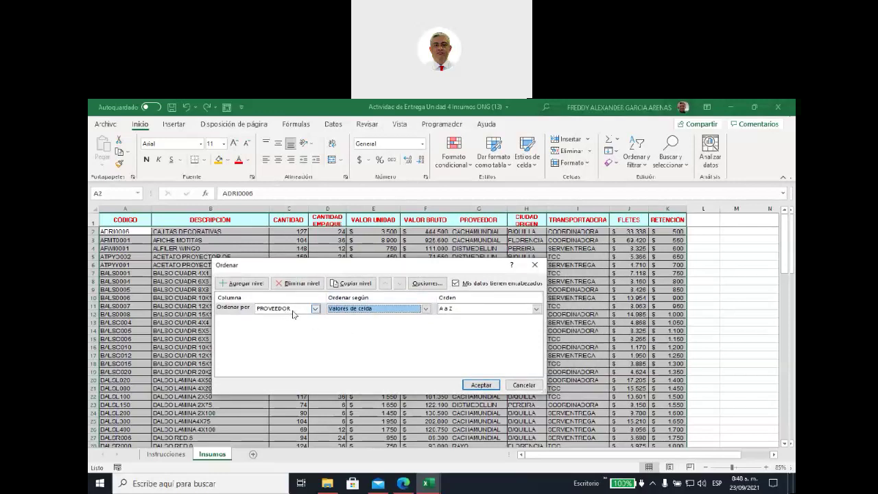
click(244, 284)
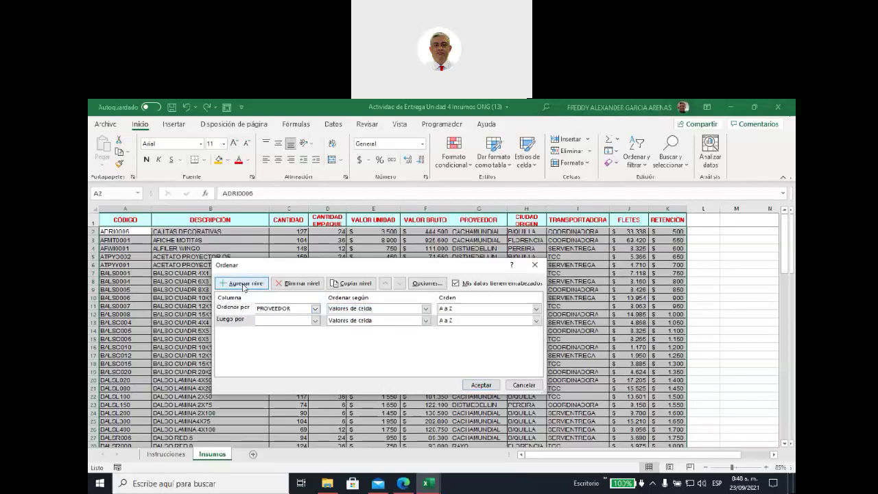
click(315, 321)
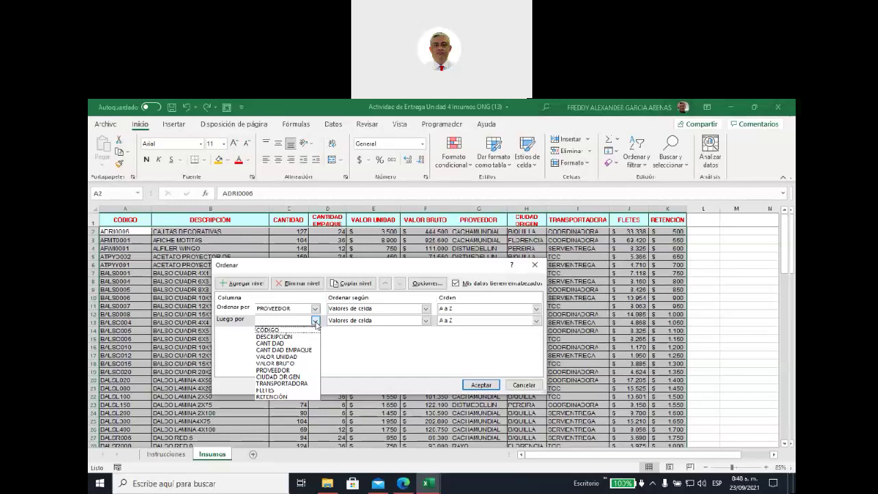
click(302, 383)
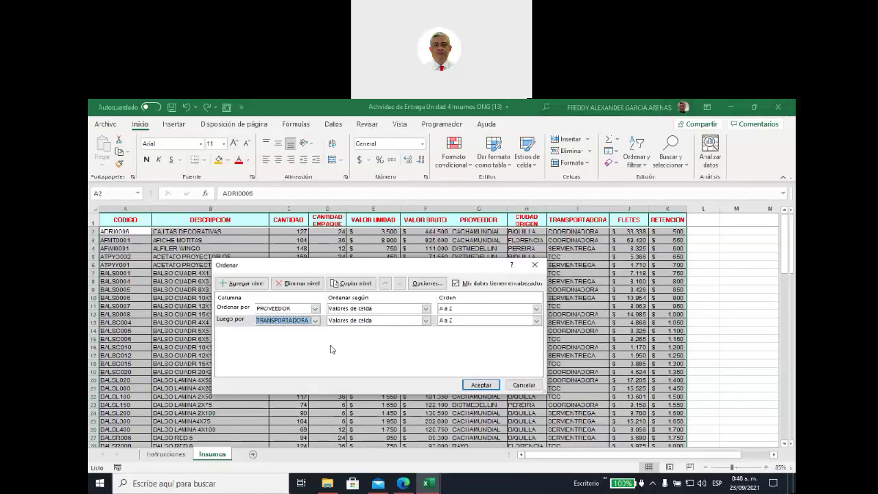
click(478, 386)
Examine the supplier groups down the PROVEEDOR column, from CACHAMUNDIAL through DISTMEDELLIN to RAYO, and return to the first records
click(479, 231)
drag(478, 231, 478, 390)
click(478, 389)
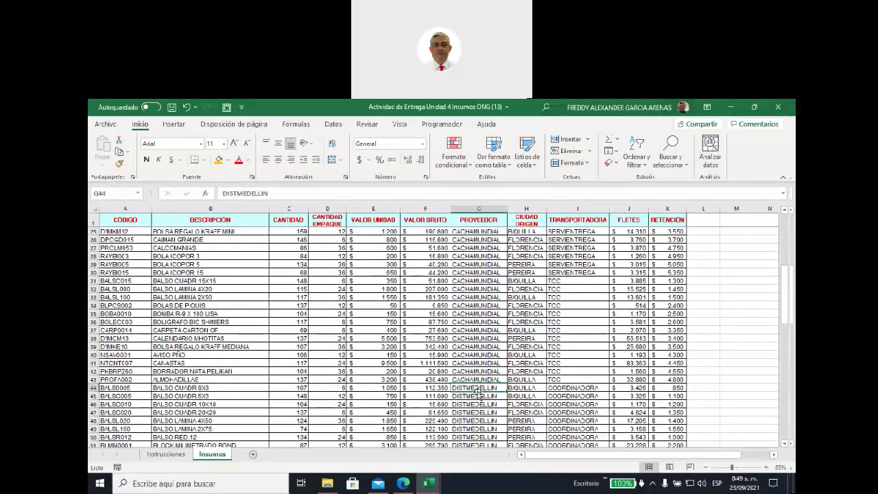
click(483, 397)
scroll(479, 384, down, 15)
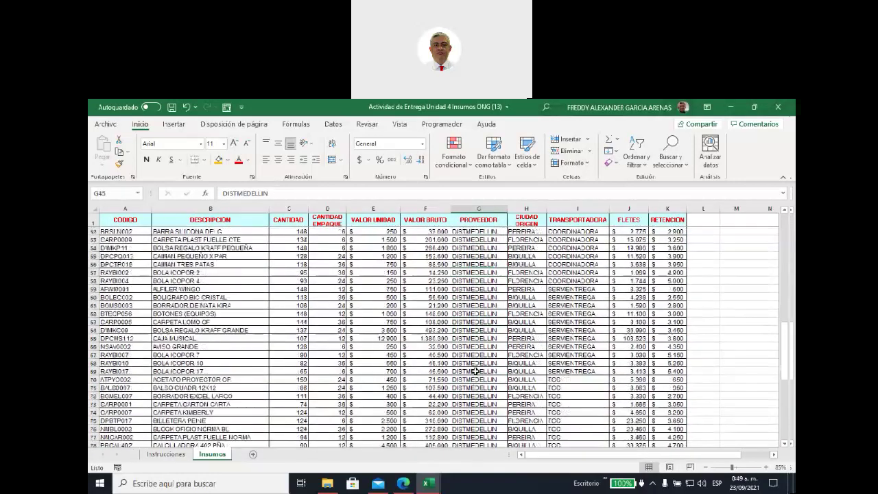
drag(474, 305, 475, 388)
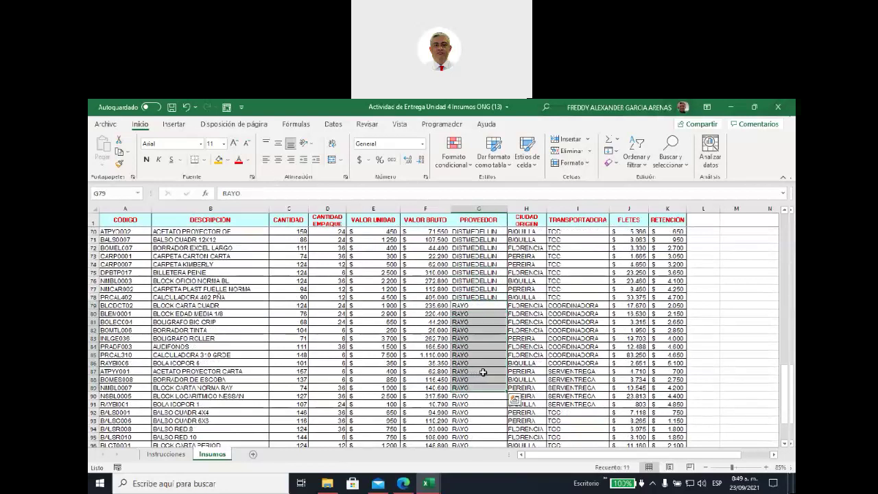
scroll(489, 372, up, 20)
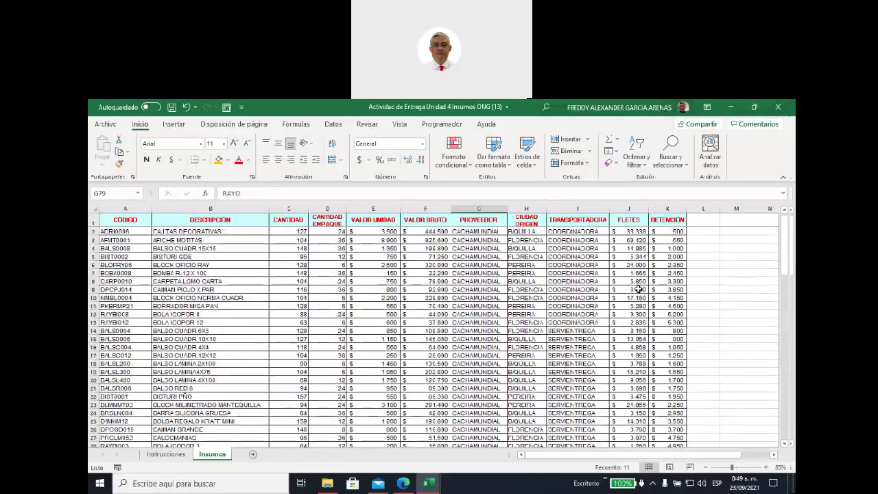
Check the TRANSPORTADORA order within CACHAMUNDIAL, from COORDINADORA through SERVIENTREGA to TCC, and where the DISTMEDELLIN group begins
click(483, 233)
drag(483, 232, 567, 232)
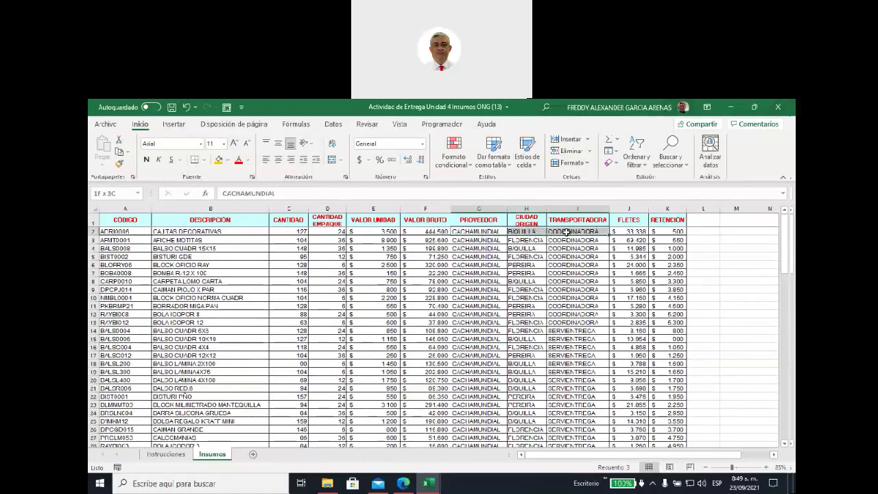
click(486, 331)
drag(486, 331, 567, 331)
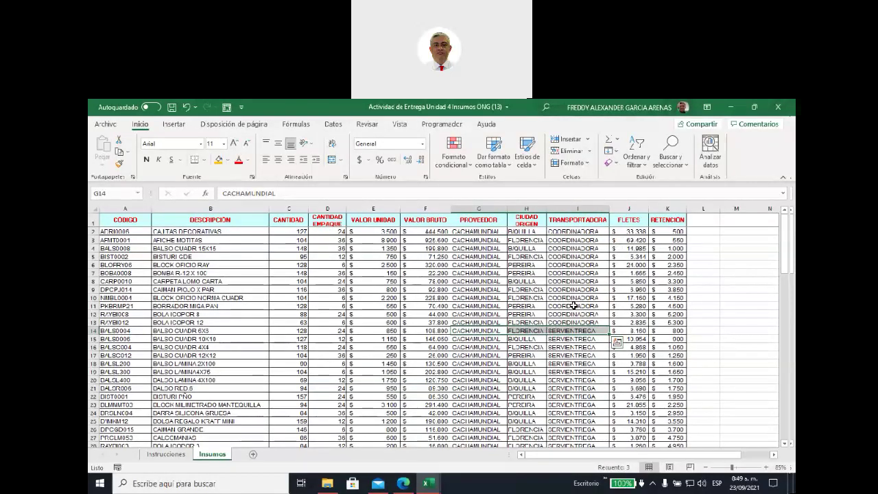
scroll(572, 307, down, 2)
scroll(573, 307, down, 2)
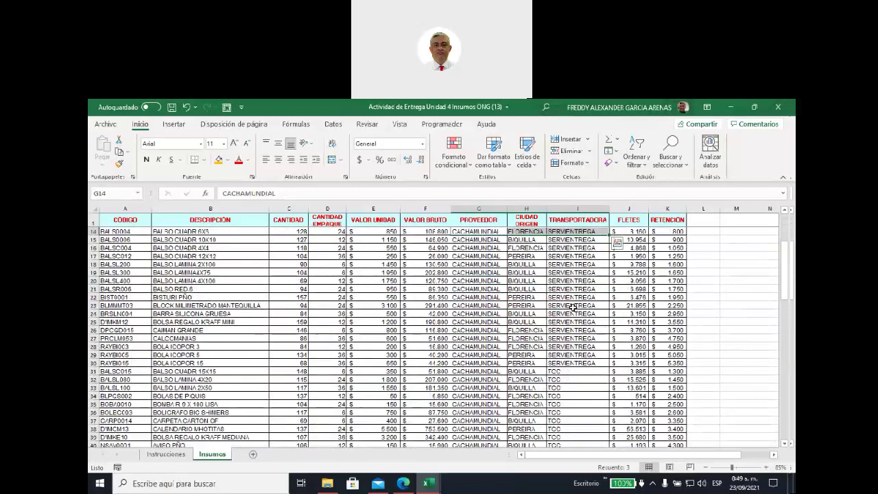
drag(460, 373, 578, 372)
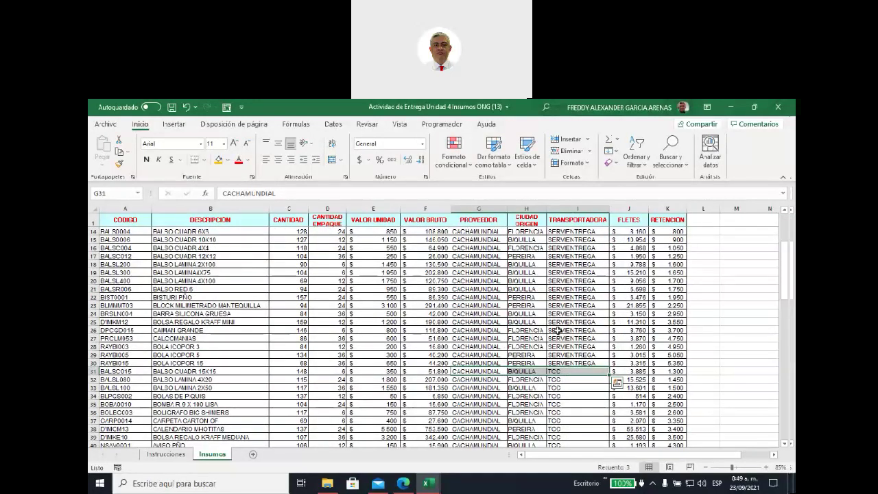
scroll(568, 358, down, 1)
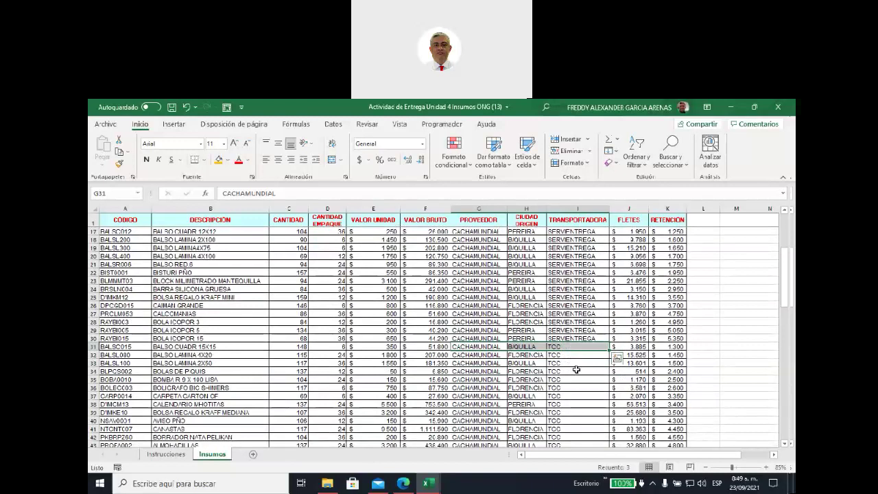
scroll(576, 370, down, 5)
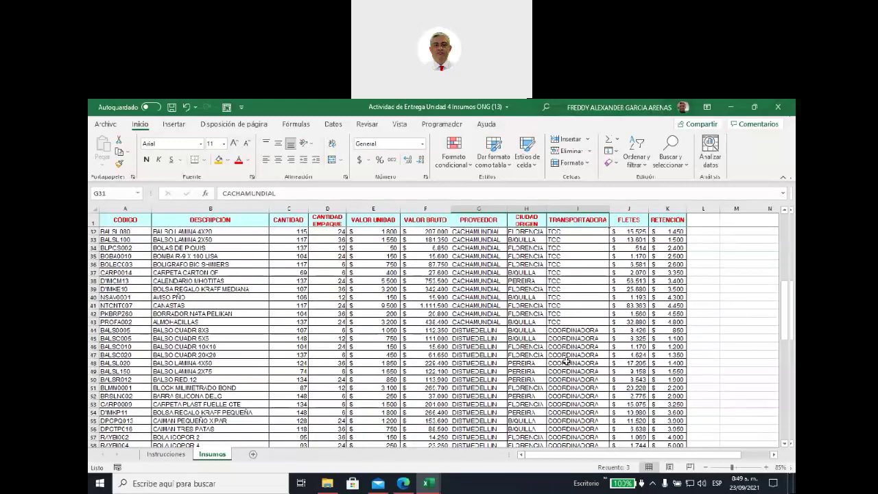
click(476, 332)
click(561, 329)
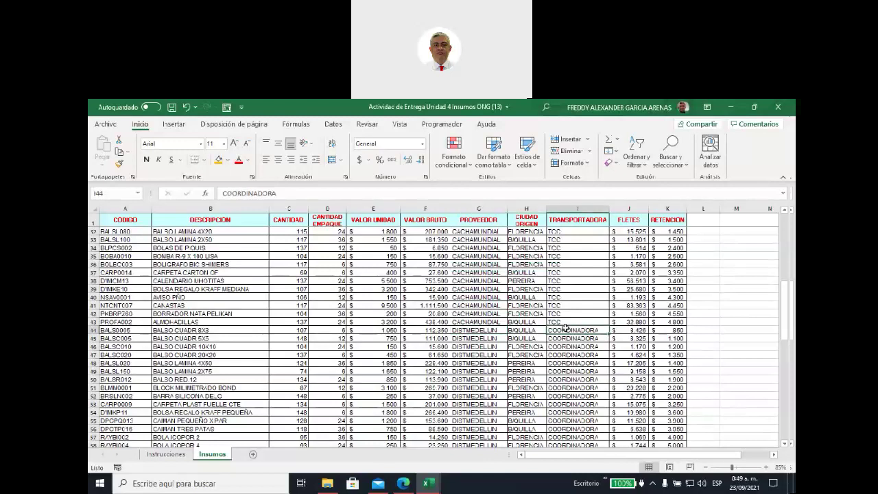
Check the TRANSPORTADORA order within the DISTMEDELLIN supplier group, from COORDINADORA through SERVIENTREGA to TCC
scroll(566, 327, down, 2)
scroll(566, 330, down, 2)
click(565, 354)
click(565, 354)
scroll(563, 364, down, 3)
click(561, 372)
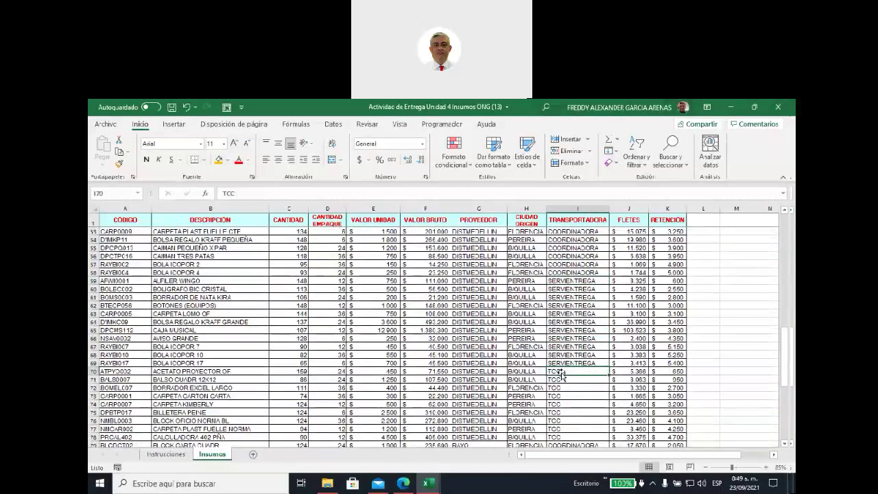
scroll(566, 372, down, 2)
scroll(565, 372, down, 1)
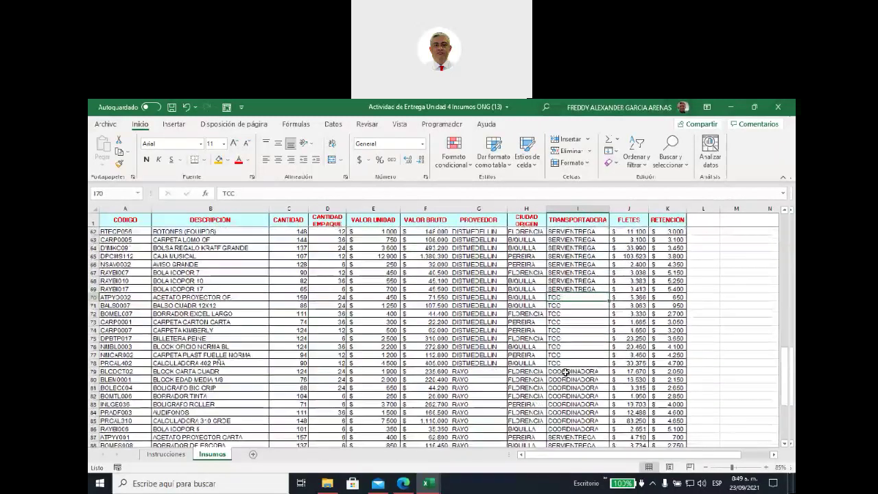
Check where the RAYO supplier group begins and how its TRANSPORTADORA values are ordered down to TCC
click(481, 373)
click(562, 371)
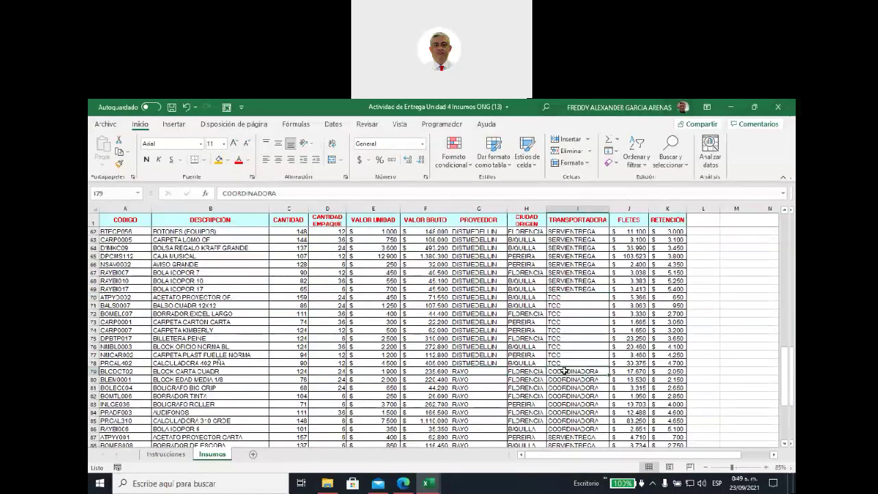
scroll(563, 371, down, 3)
click(563, 360)
scroll(562, 362, down, 2)
click(563, 357)
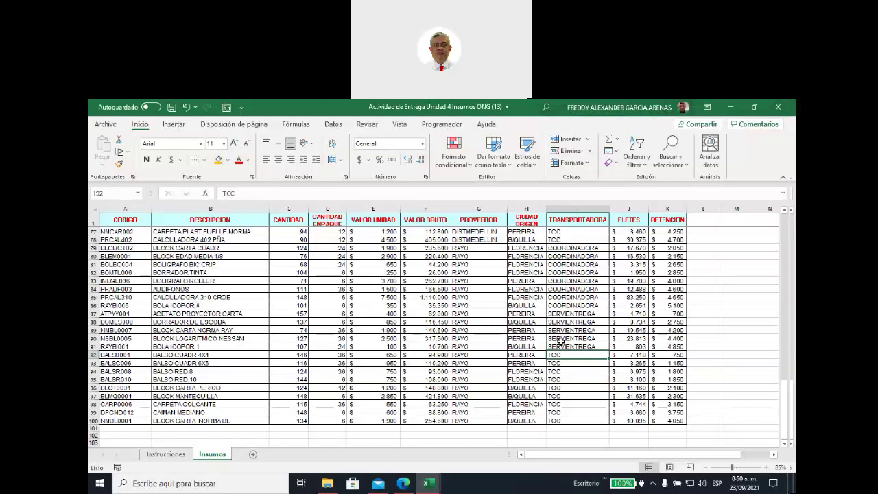
Reopen the custom sort settings and change the first sort level to CIUDAD ORIGEN
click(645, 168)
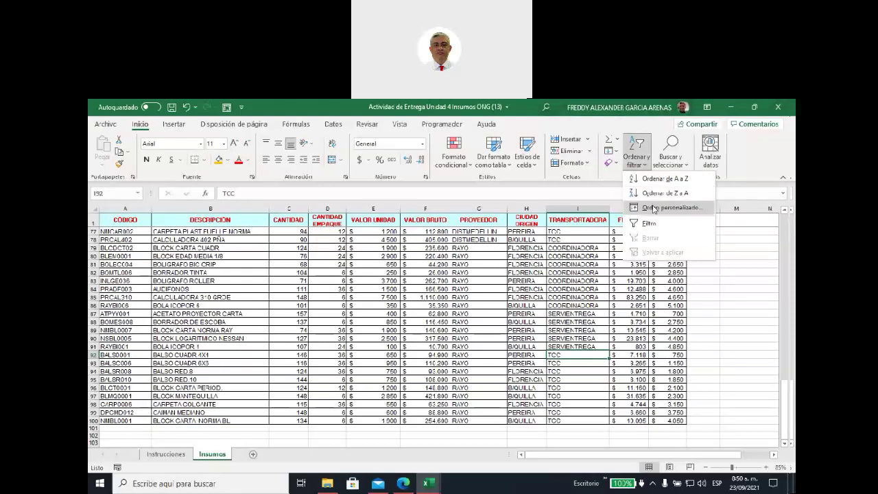
click(654, 208)
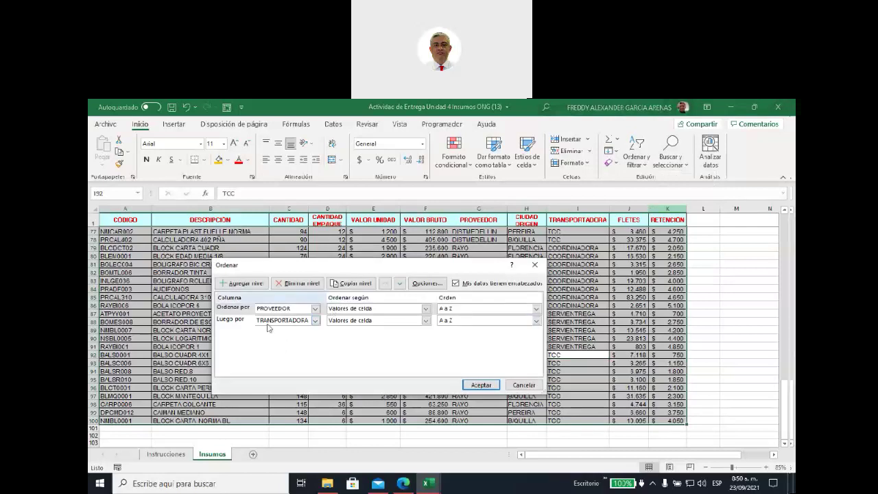
click(315, 308)
click(292, 364)
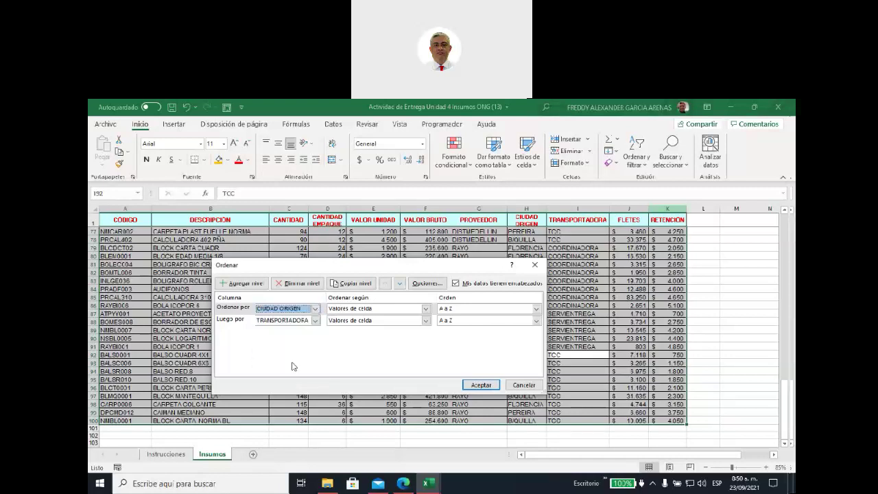
Change the second sort level to RETENCIÓN by cell values, ordered De mayor a menor, and apply the custom sort
click(316, 320)
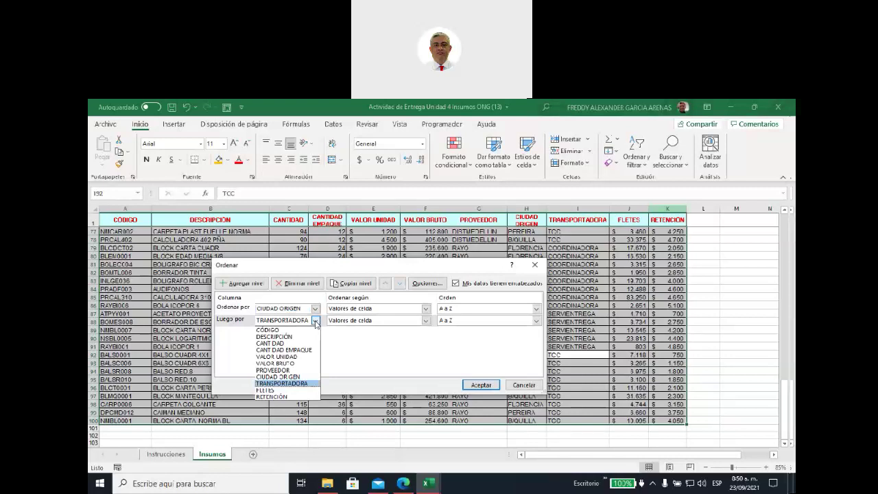
click(300, 397)
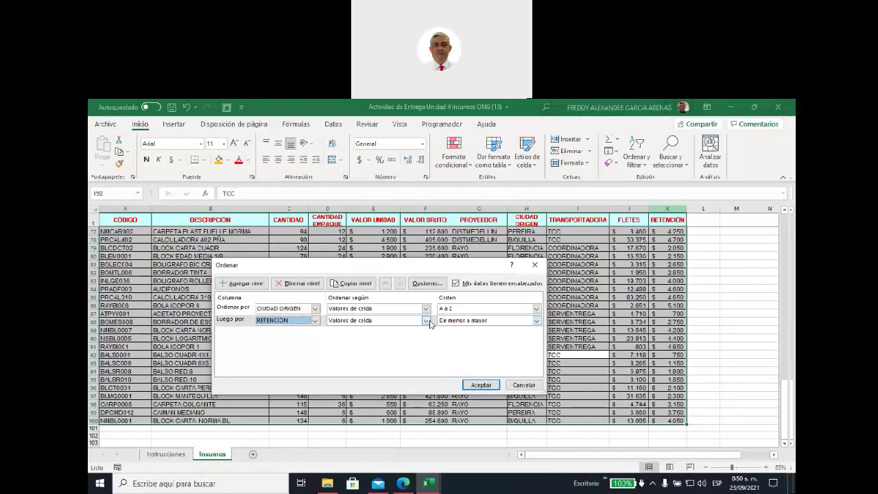
click(427, 321)
click(429, 323)
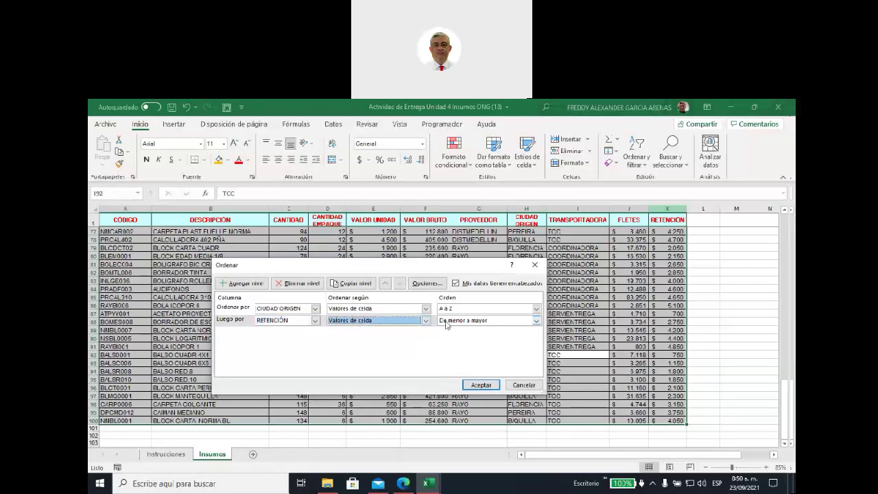
click(447, 321)
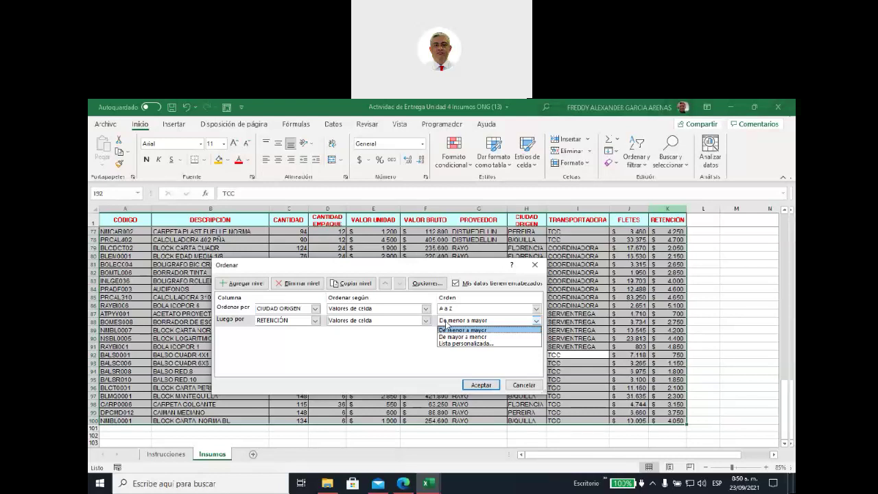
click(401, 351)
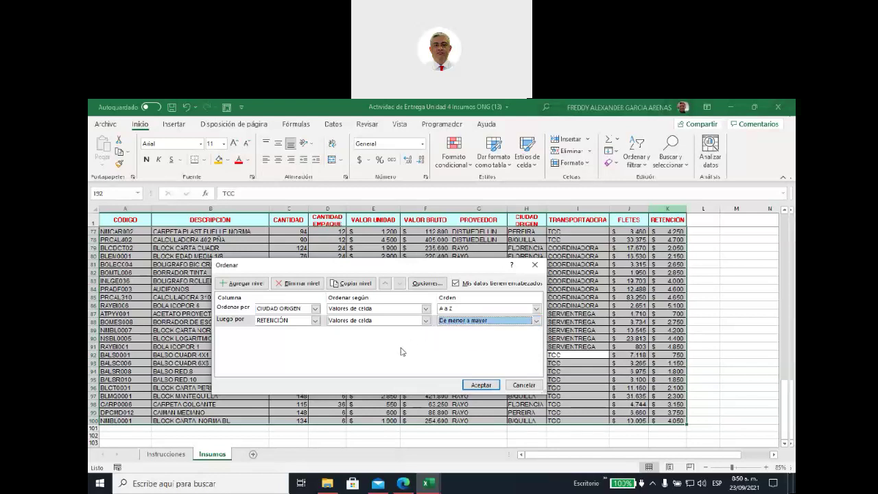
click(536, 321)
click(458, 337)
click(481, 385)
Return to the first records and examine the B/QUILLA group in the CIUDAD ORIGEN column
scroll(549, 307, up, 1)
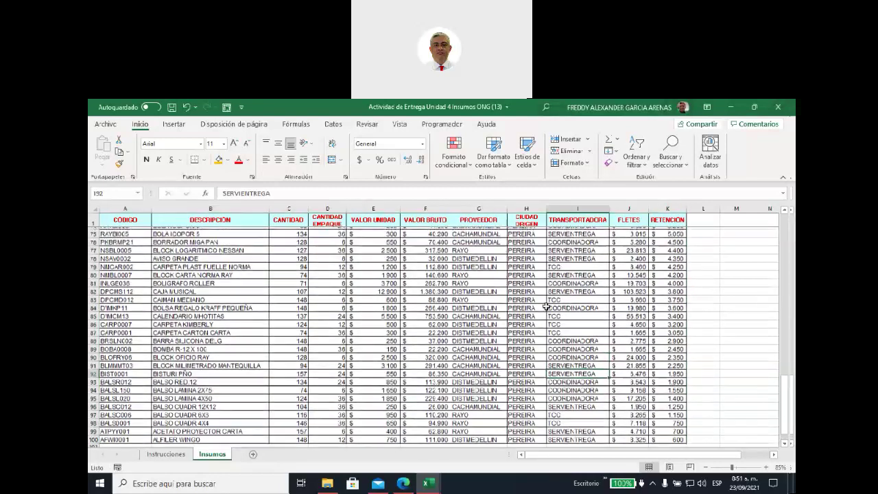
scroll(531, 243, up, 20)
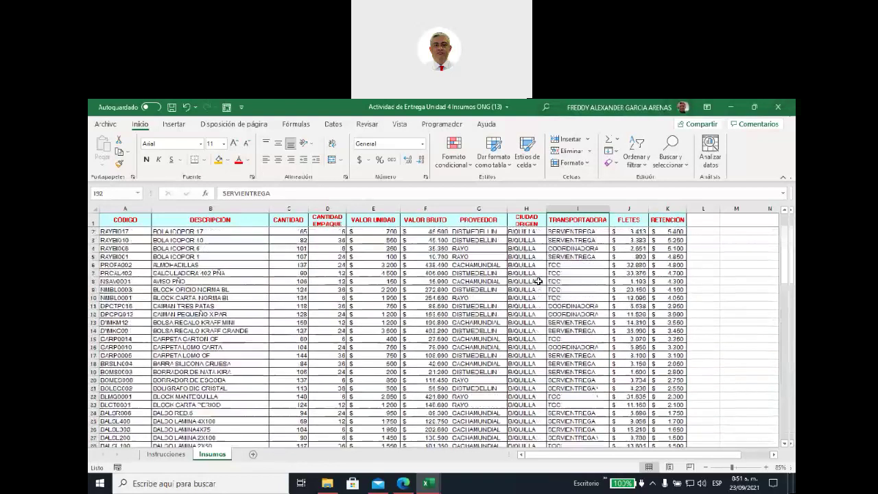
drag(521, 231, 533, 444)
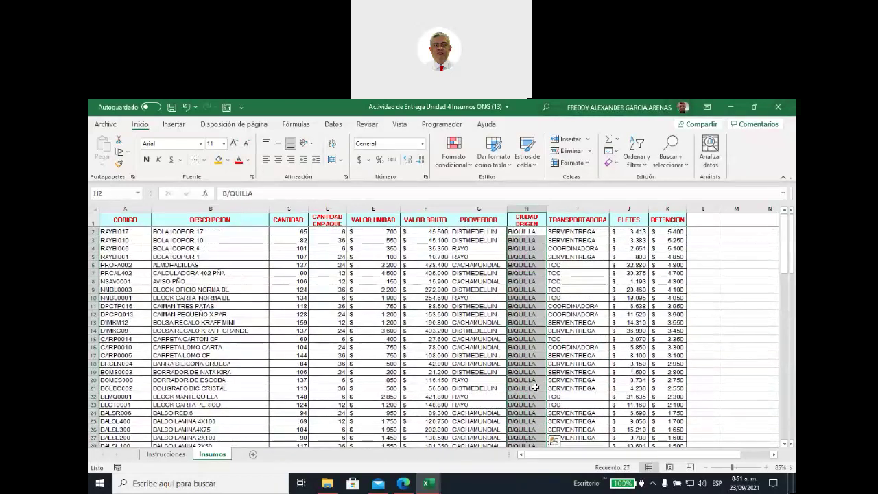
scroll(535, 387, down, 2)
scroll(535, 388, down, 1)
scroll(536, 388, up, 3)
Check the descending RETENCIÓN values within the B/QUILLA group, down to the group's last record in row 36
click(662, 232)
drag(663, 233, 659, 434)
scroll(659, 384, down, 4)
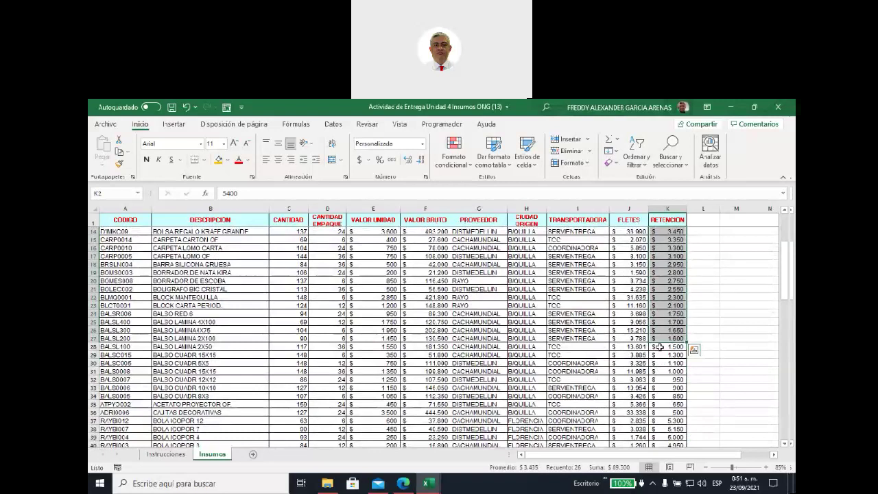
drag(659, 348, 664, 404)
click(664, 404)
scroll(680, 346, down, 2)
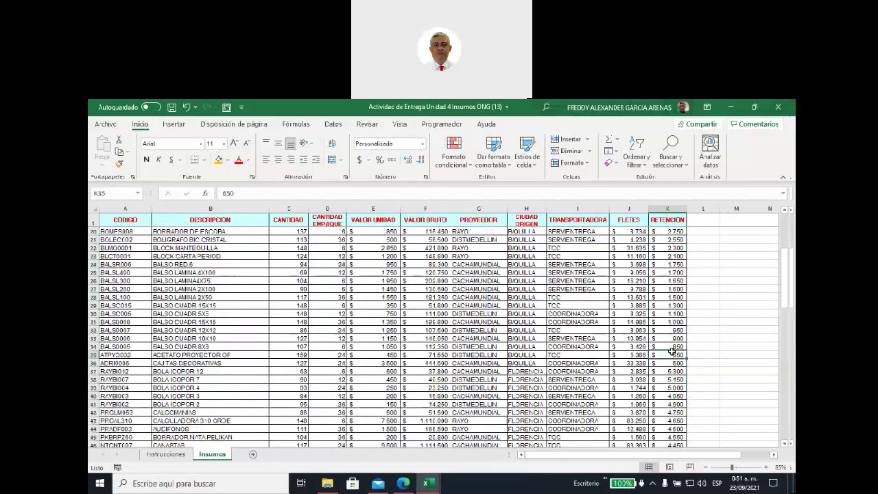
click(665, 363)
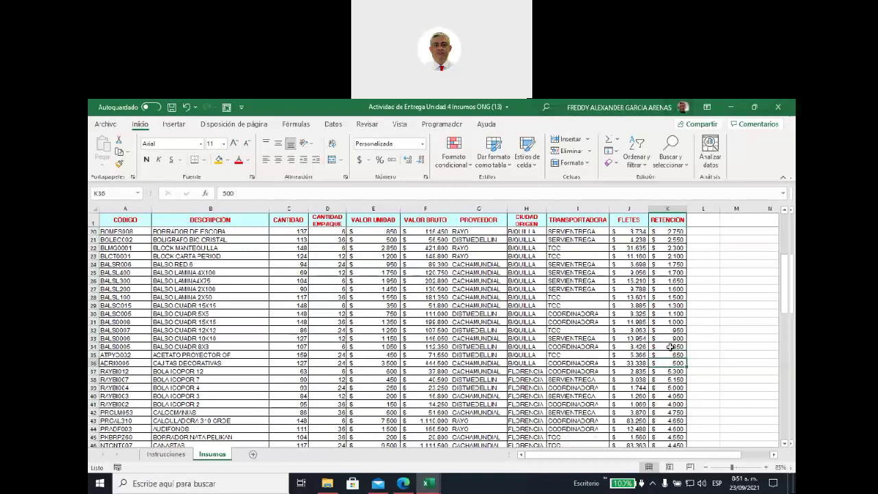
drag(520, 363, 669, 360)
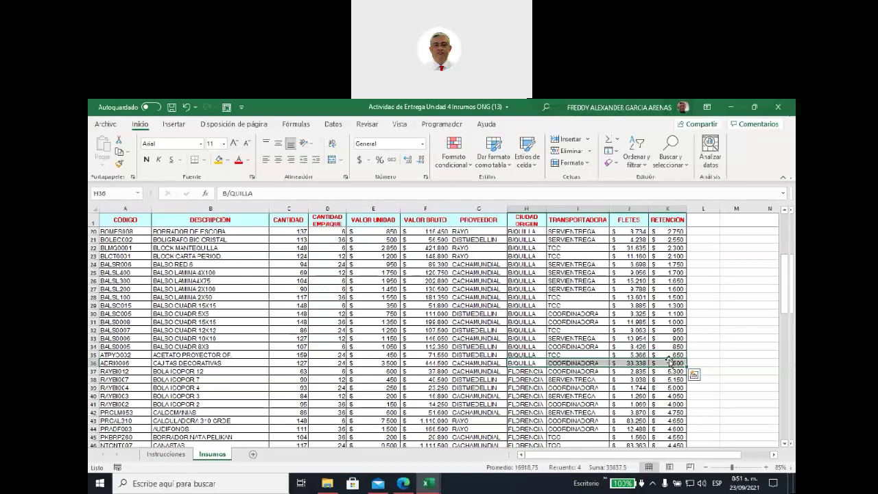
Check the RETENCIÓN order across the FLORENCIA group, from its first record in row 37 to its last in row 72
scroll(671, 350, down, 1)
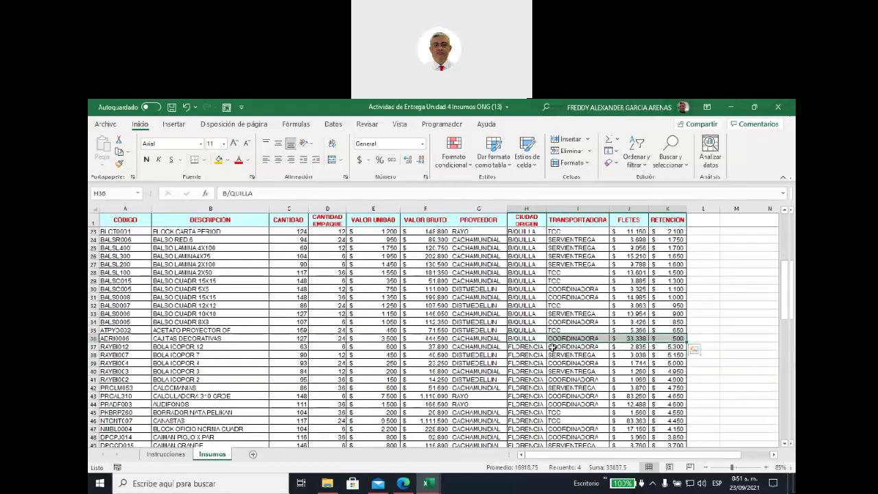
click(664, 346)
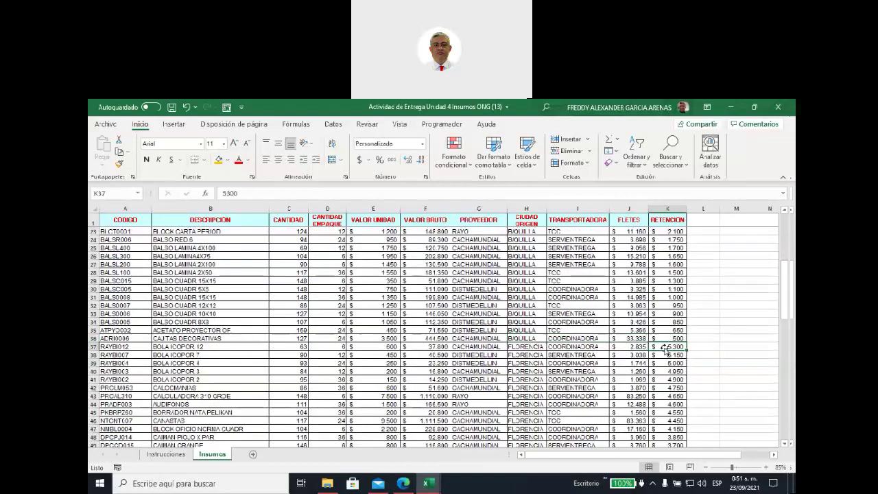
scroll(665, 347, down, 10)
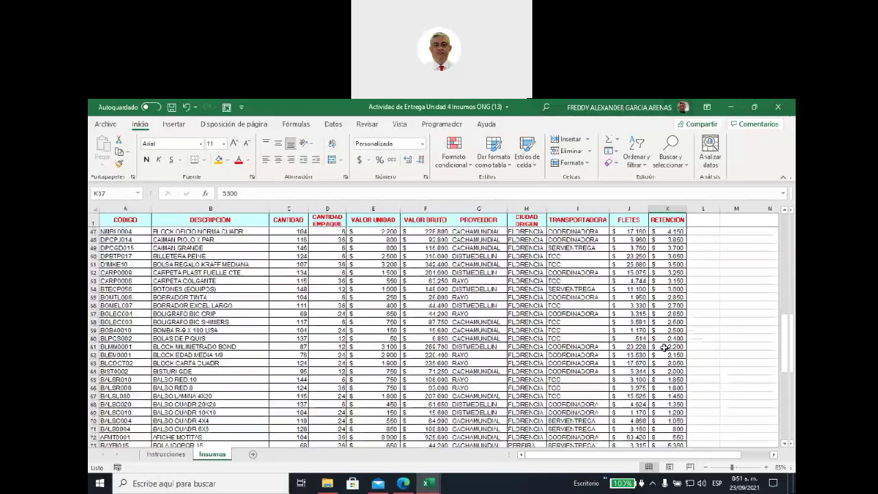
scroll(664, 346, down, 1)
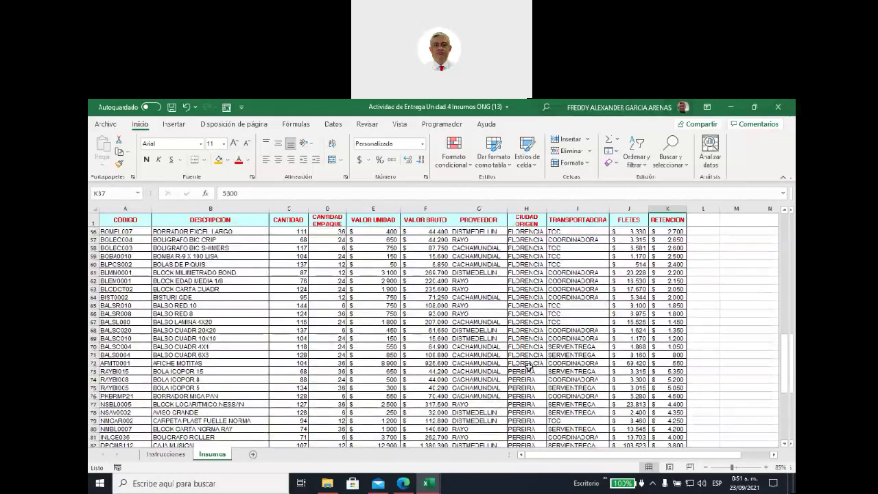
drag(524, 362, 666, 363)
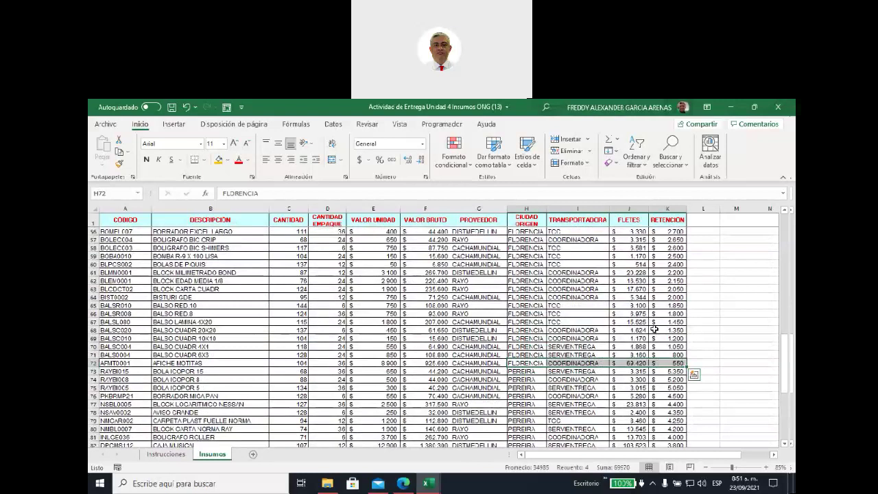
Check the RETENCIÓN order across the PEREIRA group, from its first record in row 73 to the table's last row
click(527, 371)
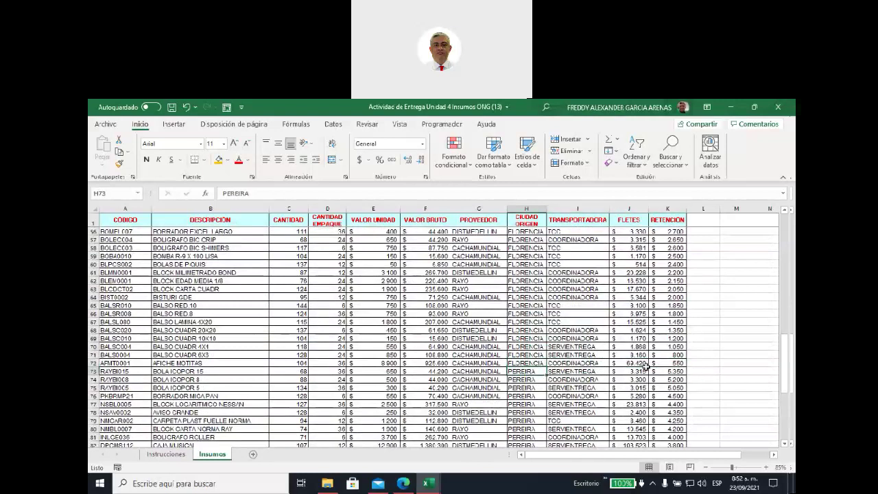
click(667, 371)
scroll(653, 331, down, 5)
scroll(593, 341, down, 3)
drag(519, 396, 669, 402)
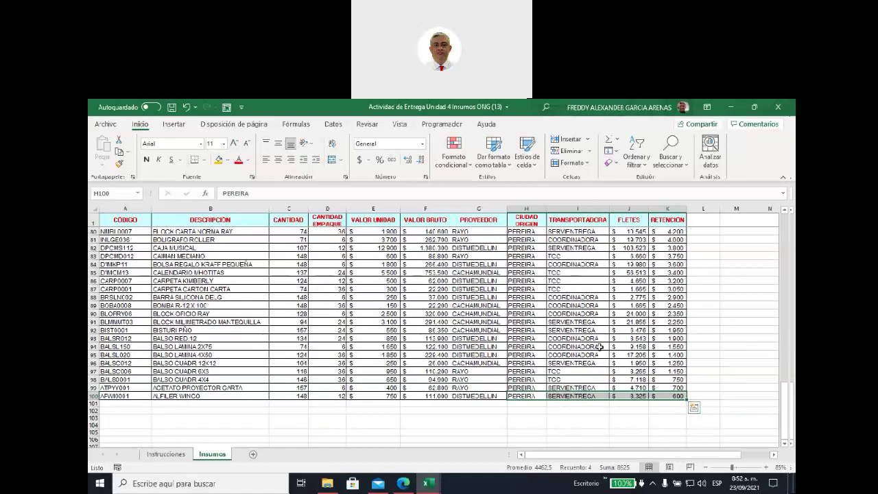
Go back to the start of the table and highlight B/QUILLA cells in CIUDAD ORIGEN, rows 2 to 18
scroll(582, 368, up, 2)
scroll(582, 367, up, 20)
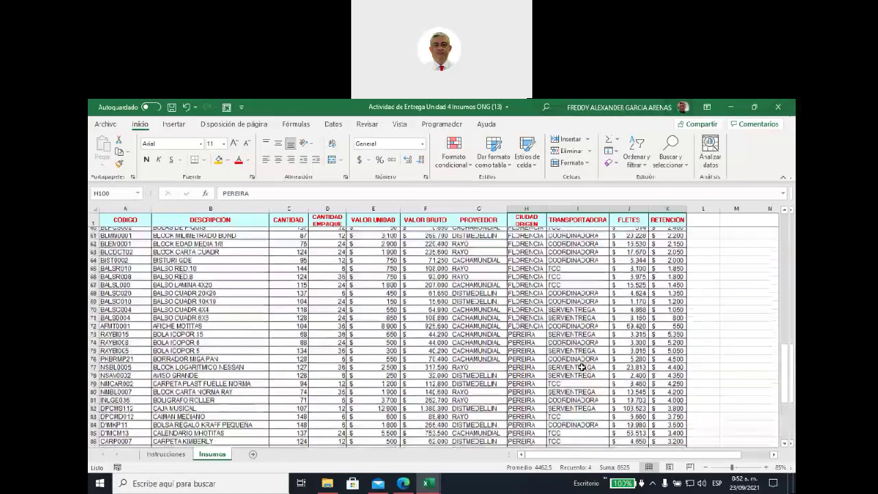
scroll(582, 368, up, 3)
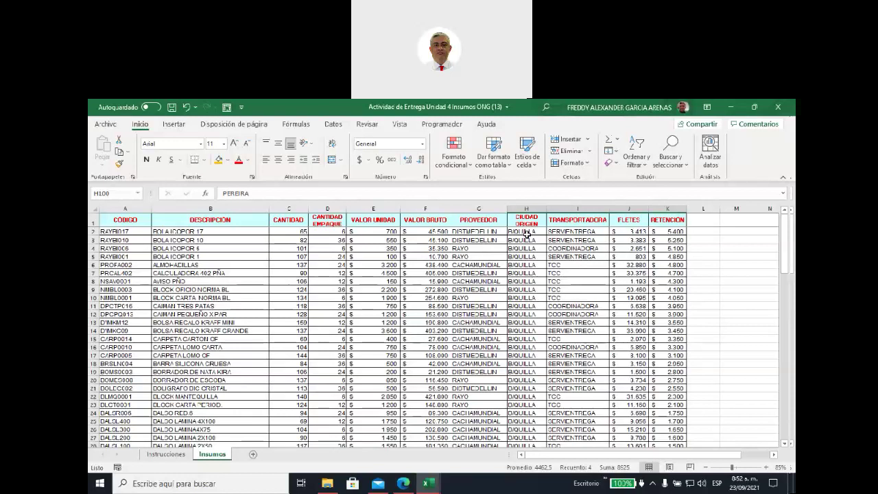
drag(523, 232, 528, 364)
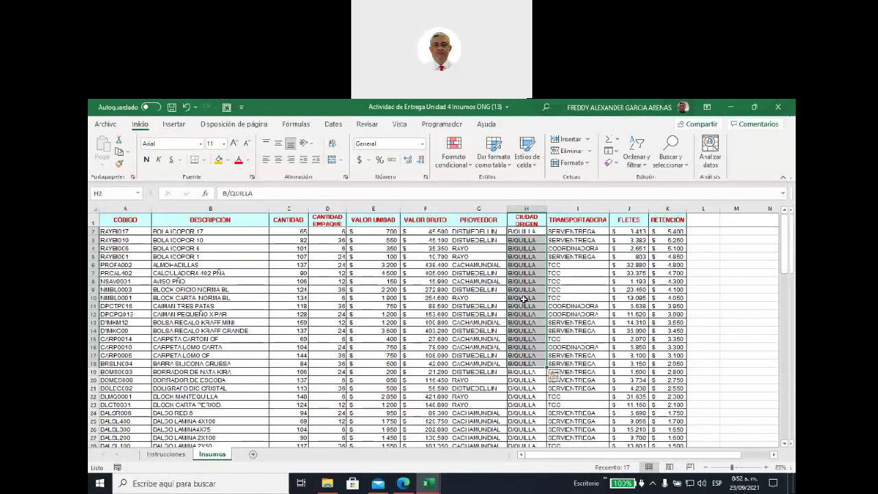
Look at the data outline commands Agrupar, Desagrupar and Subtotal without applying any of them
click(334, 125)
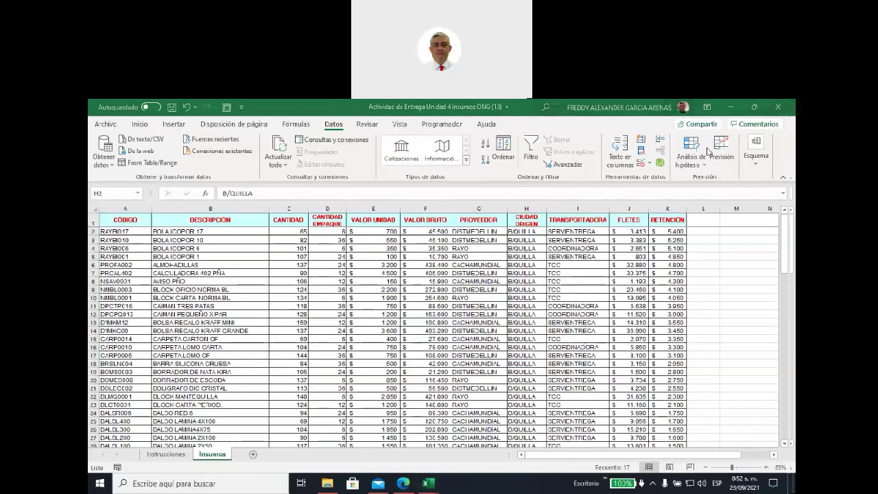
click(756, 159)
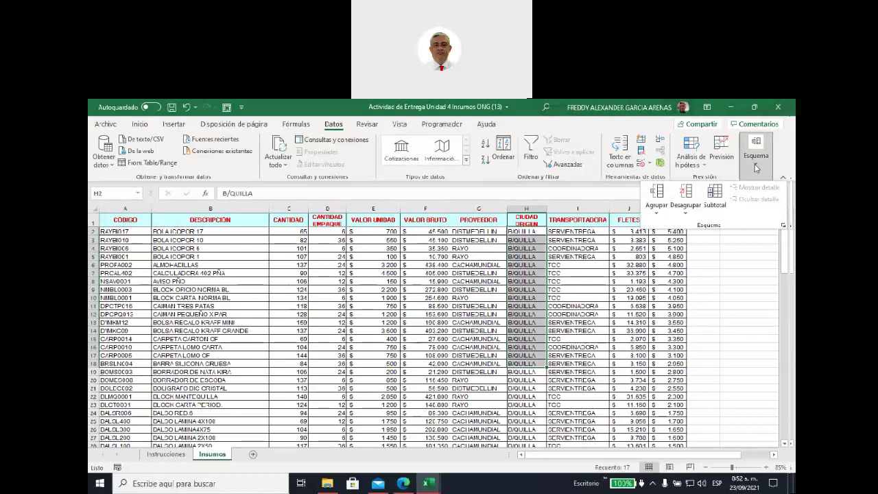
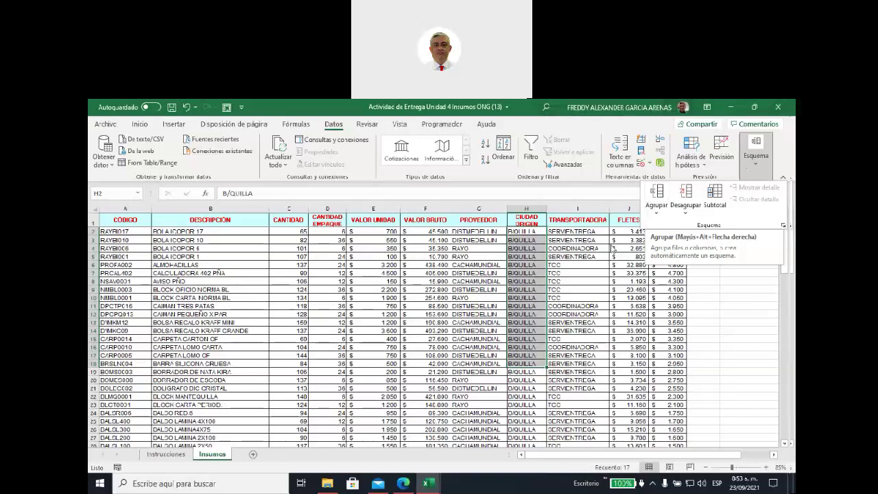
click(583, 258)
Highlight the PEREIRA cells in the CIUDAD ORIGEN column and review where that group meets FLORENCIA
drag(524, 222, 523, 434)
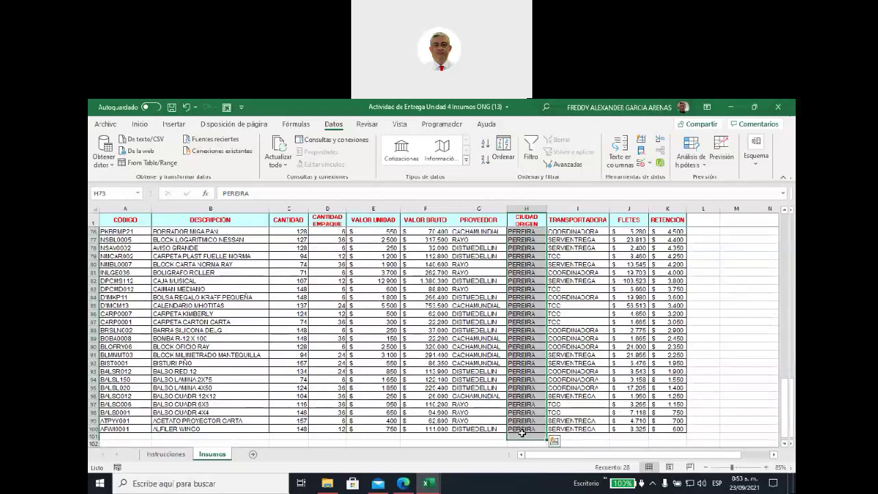
scroll(533, 417, up, 1)
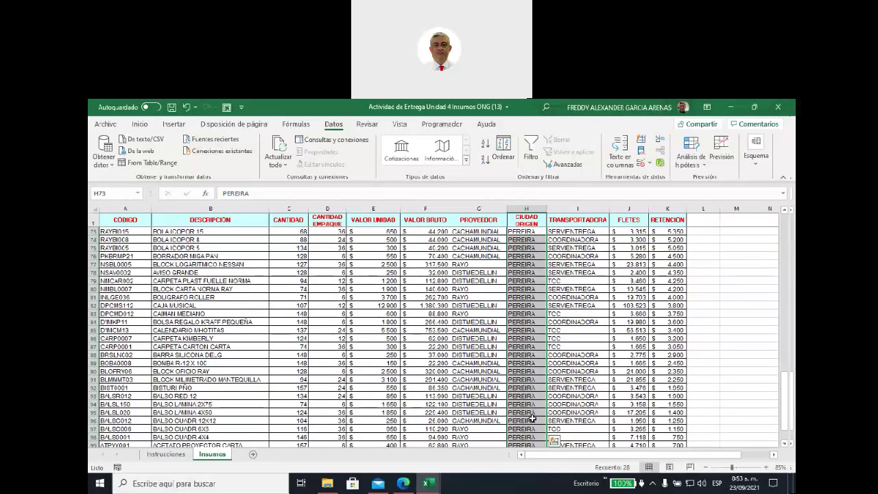
scroll(533, 418, up, 5)
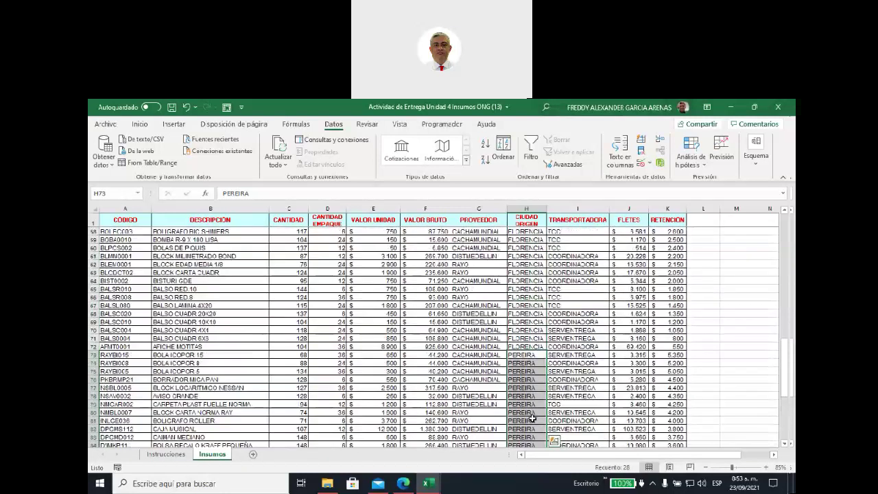
Group the CIUDAD ORIGEN column as an outline, choosing Columnas as the grouping direction
scroll(521, 364, up, 7)
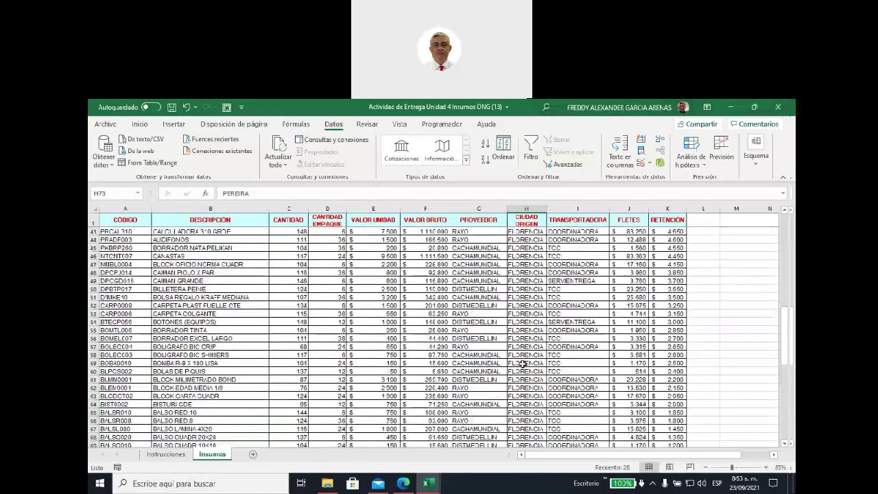
scroll(523, 363, up, 9)
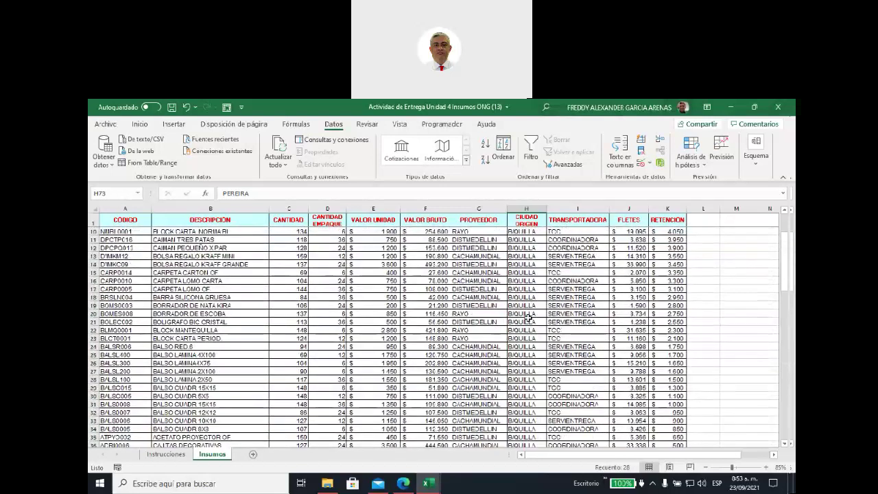
click(526, 208)
click(526, 219)
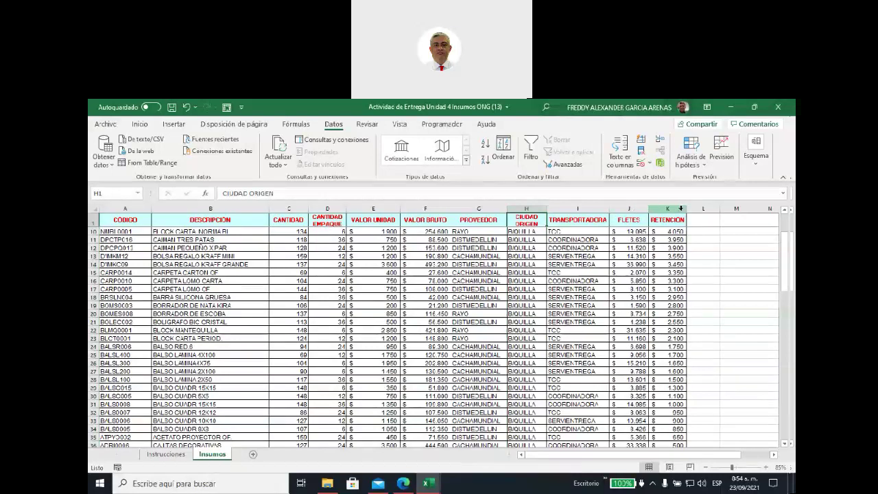
click(756, 171)
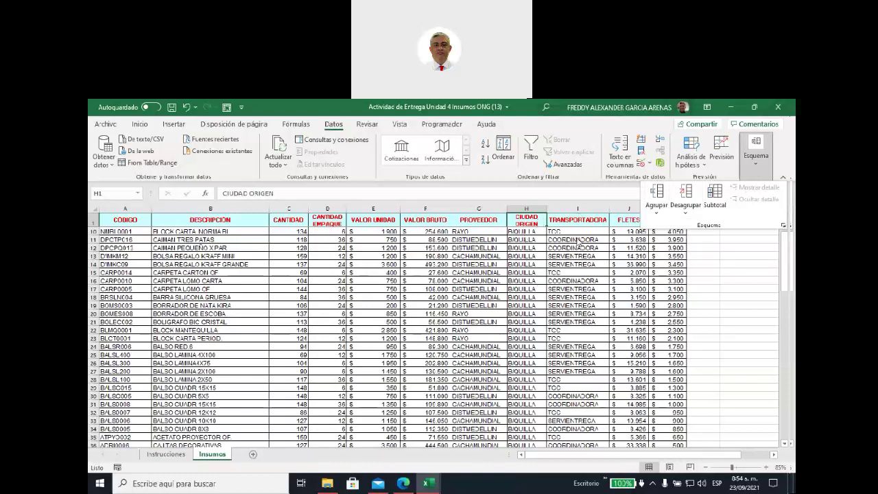
click(657, 213)
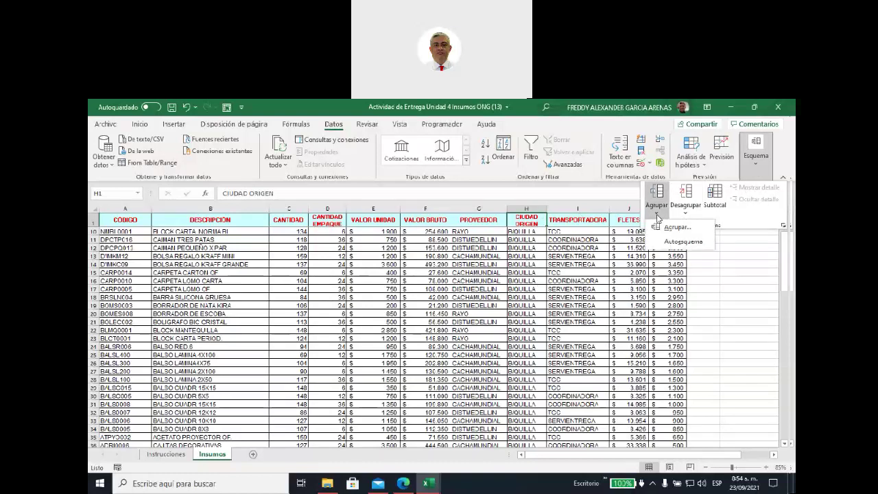
click(682, 233)
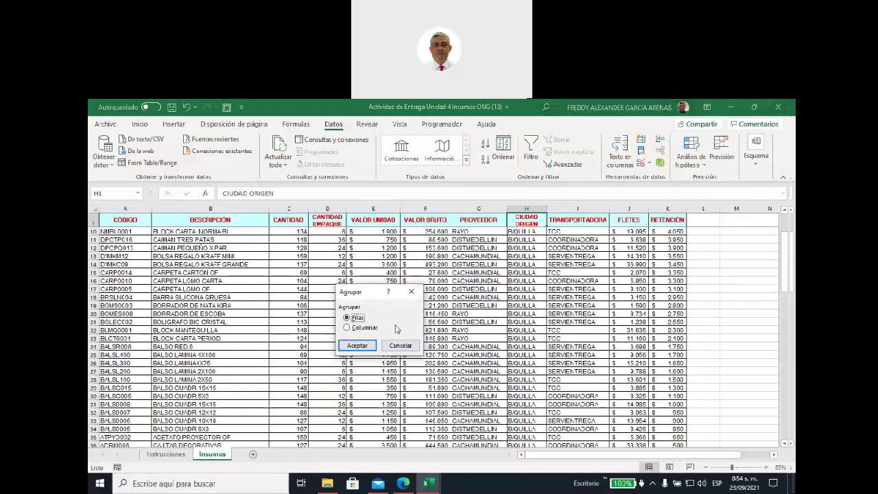
click(353, 328)
click(357, 346)
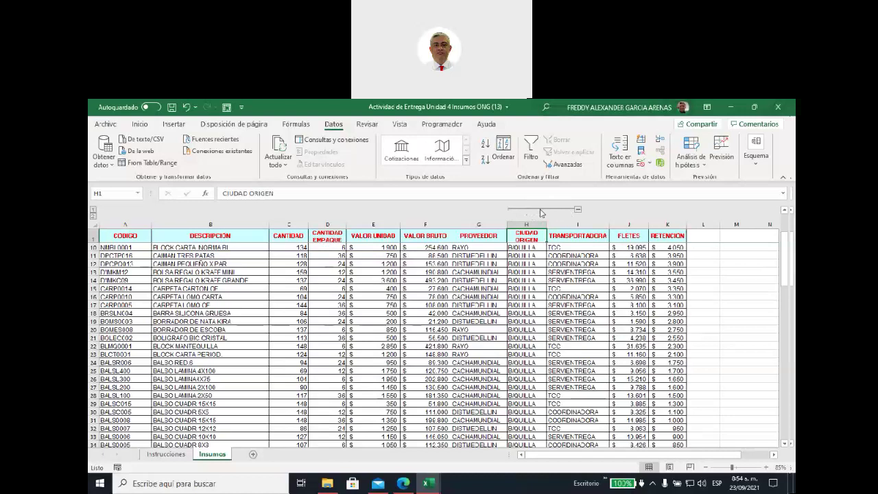
Collapse and expand the CIUDAD ORIGEN column group, and undo its grouping
click(578, 211)
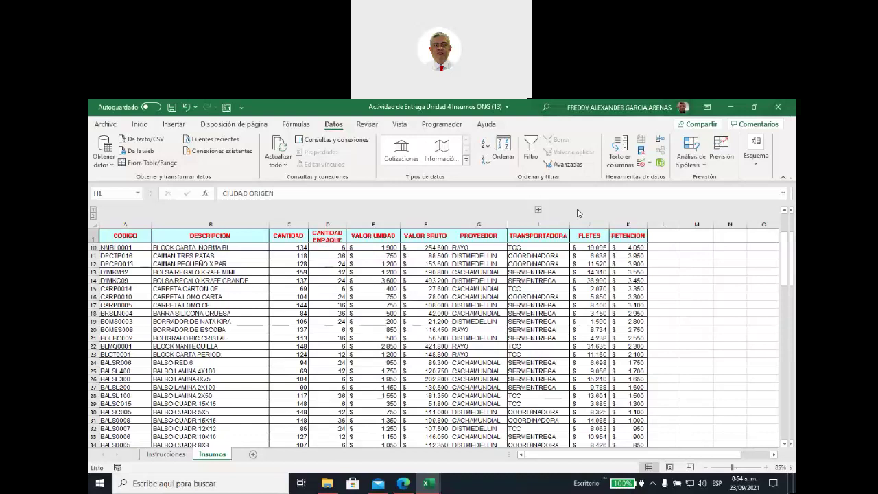
click(539, 210)
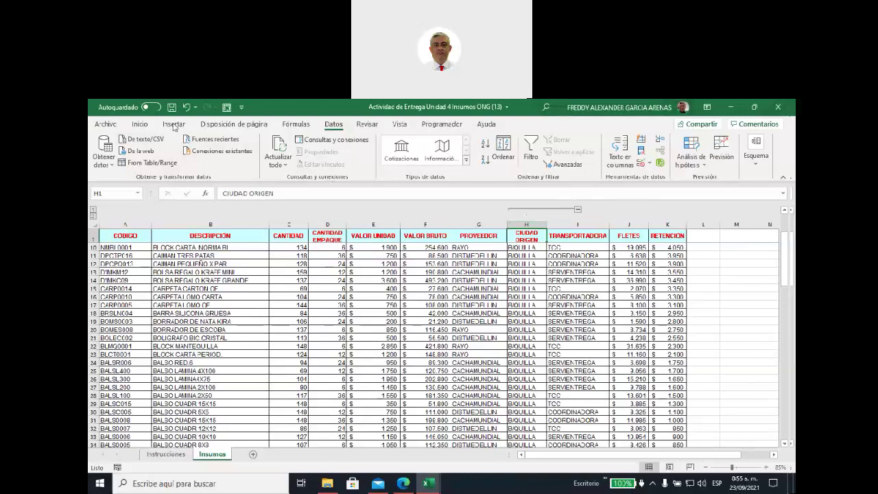
click(188, 108)
click(187, 108)
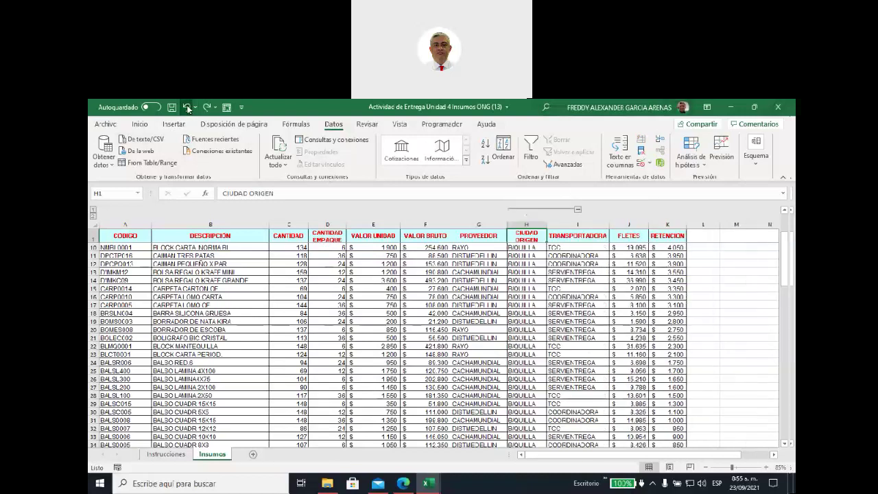
click(188, 108)
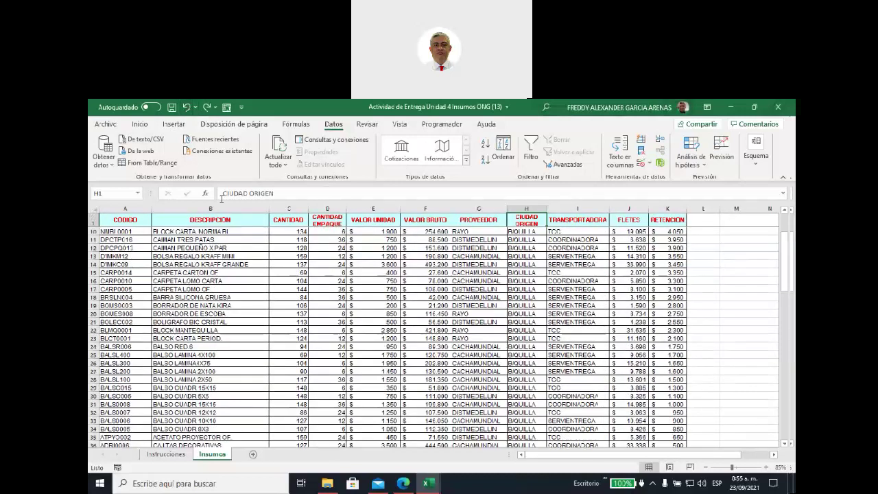
Group the three whole columns PROVEEDOR, CIUDAD ORIGEN and TRANSPORTADORA into one outline group
drag(496, 208, 578, 224)
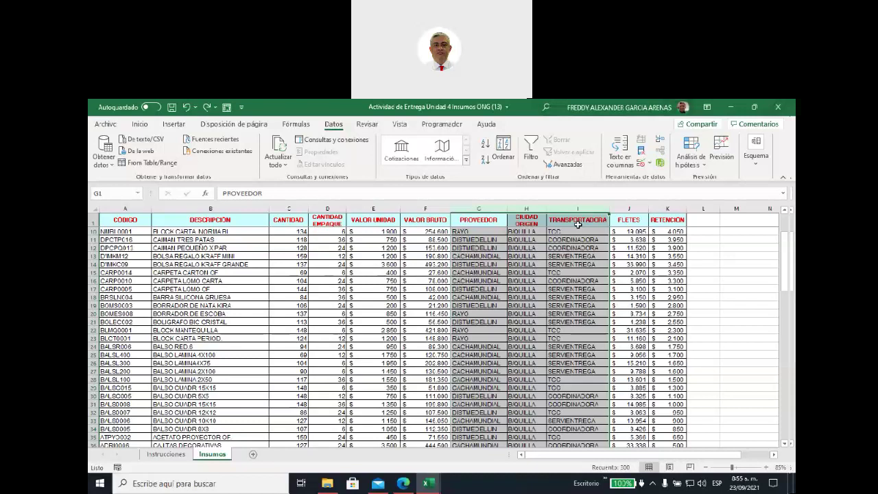
click(751, 172)
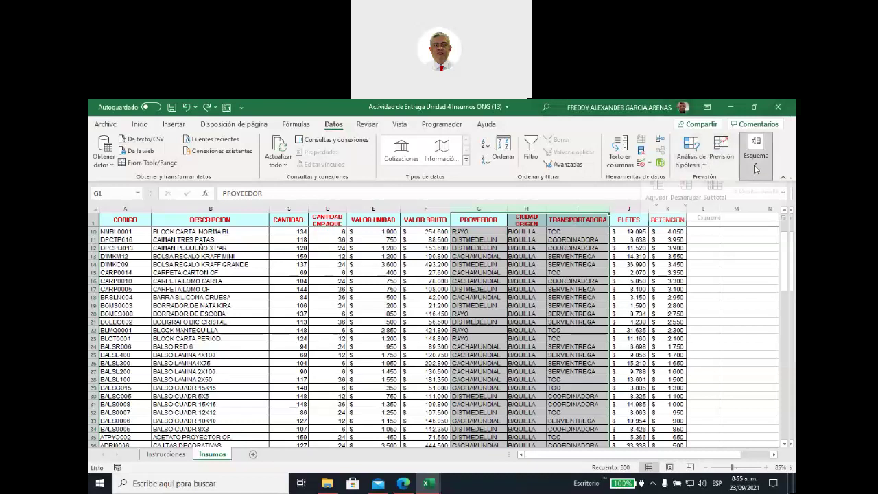
click(656, 210)
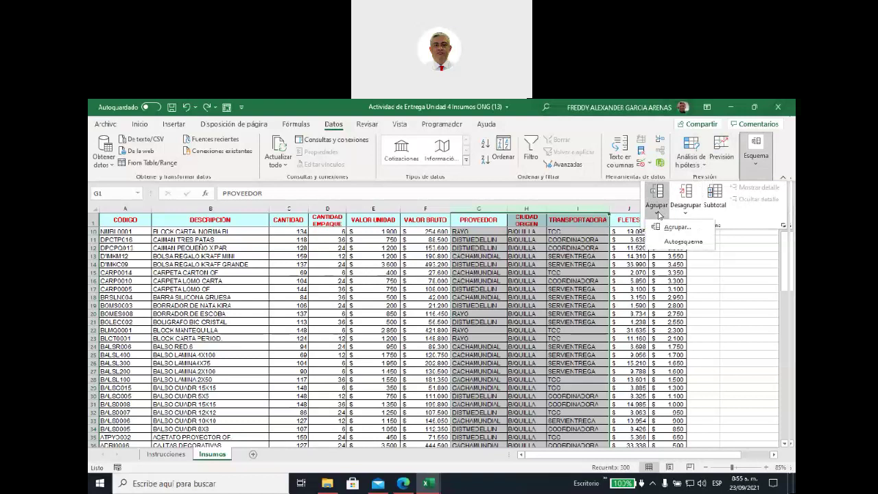
click(668, 232)
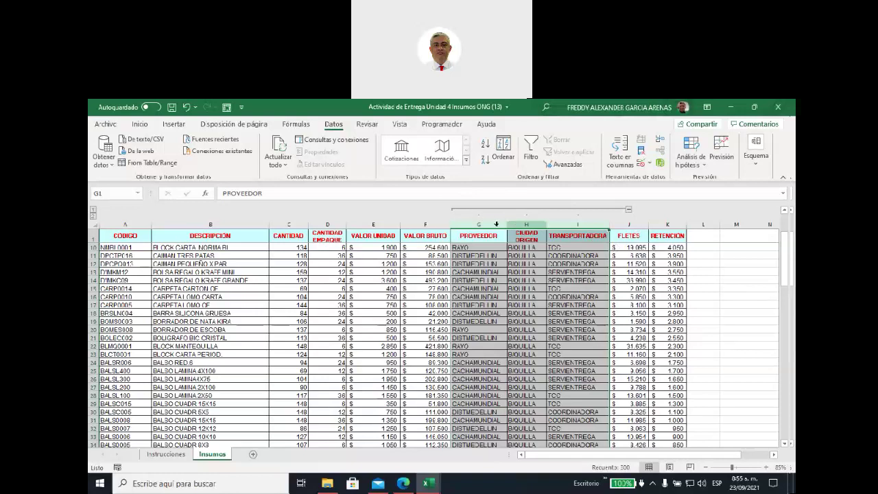
Collapse and expand the PROVEEDOR to TRANSPORTADORA group repeatedly, also using outline levels 1 and 2
click(629, 210)
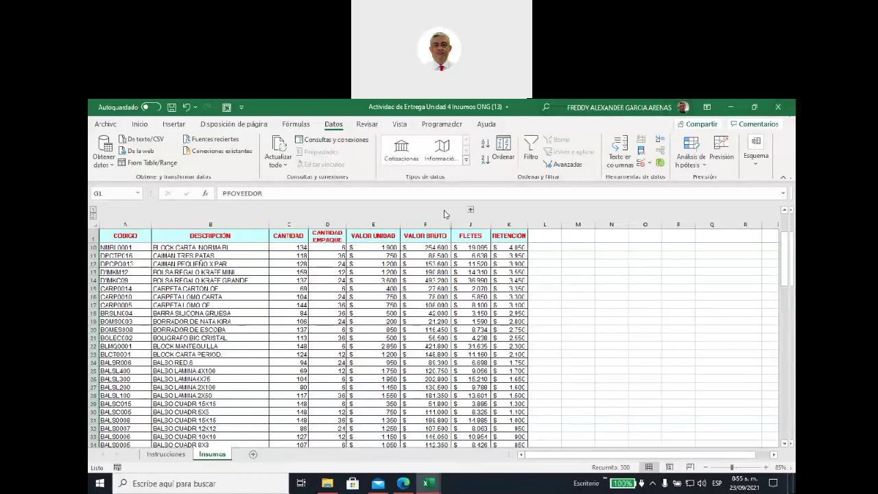
click(470, 209)
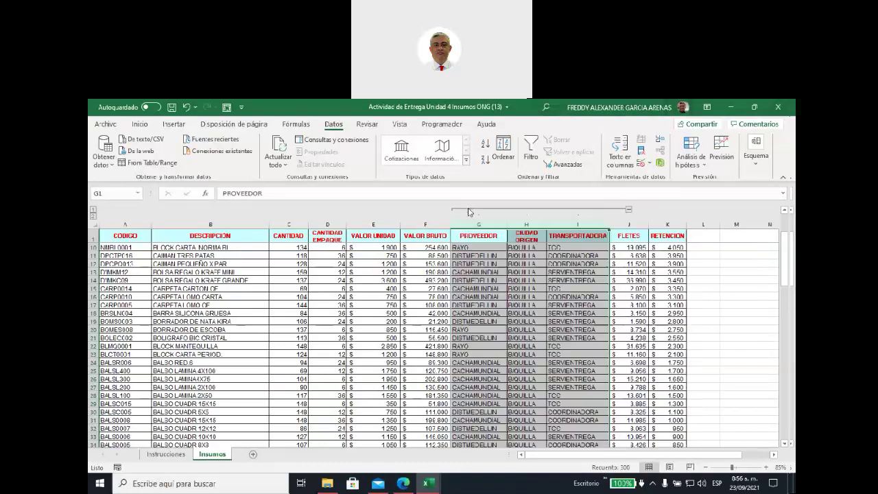
click(628, 209)
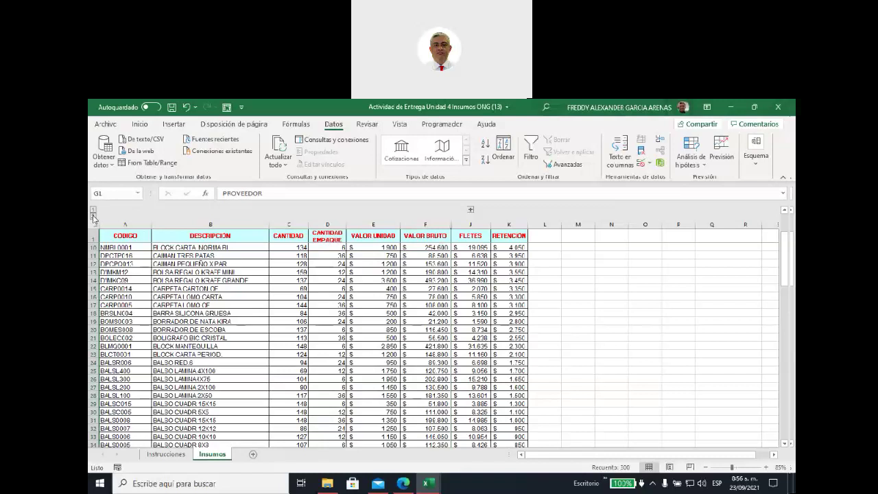
click(102, 194)
click(94, 212)
click(93, 216)
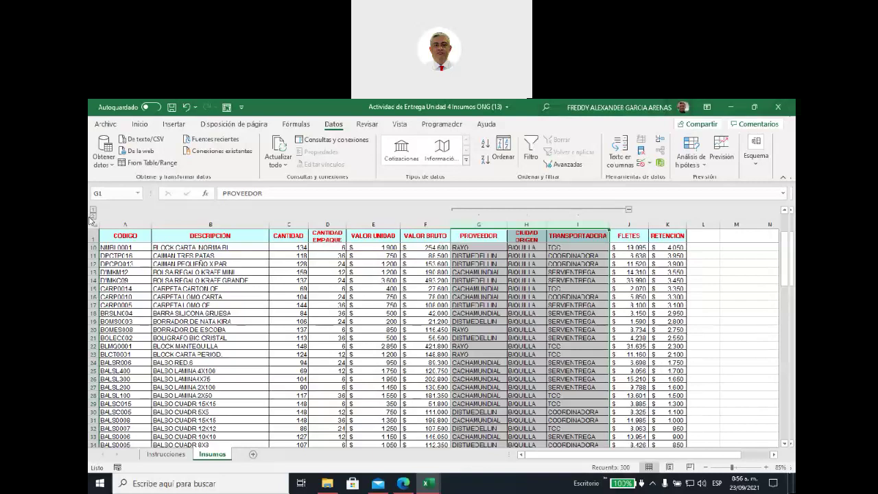
click(93, 214)
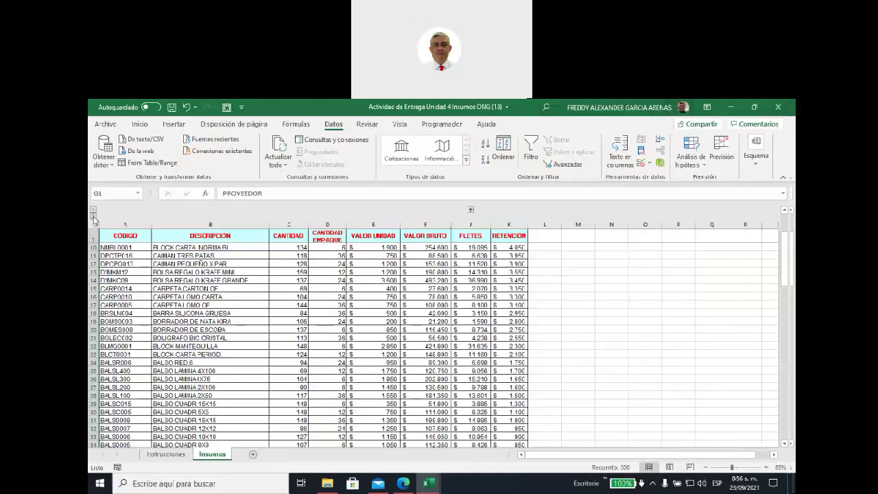
click(93, 215)
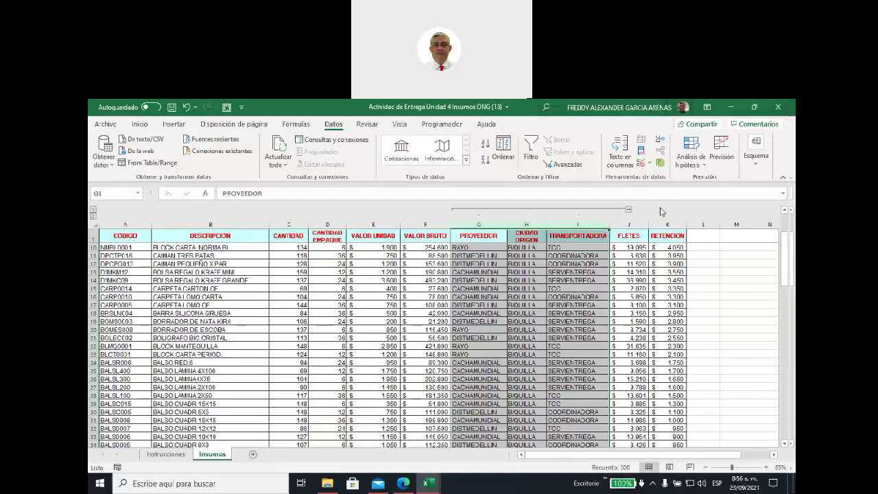
Undo the recent collapse and expand actions on the PROVEEDOR to TRANSPORTADORA column group
click(185, 109)
key(ctrl+y)
click(185, 110)
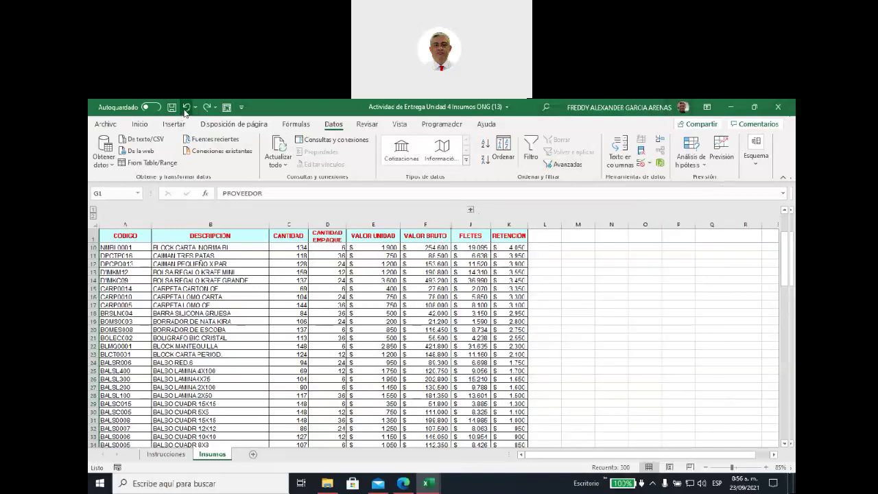
click(186, 110)
click(187, 109)
key(ctrl+y)
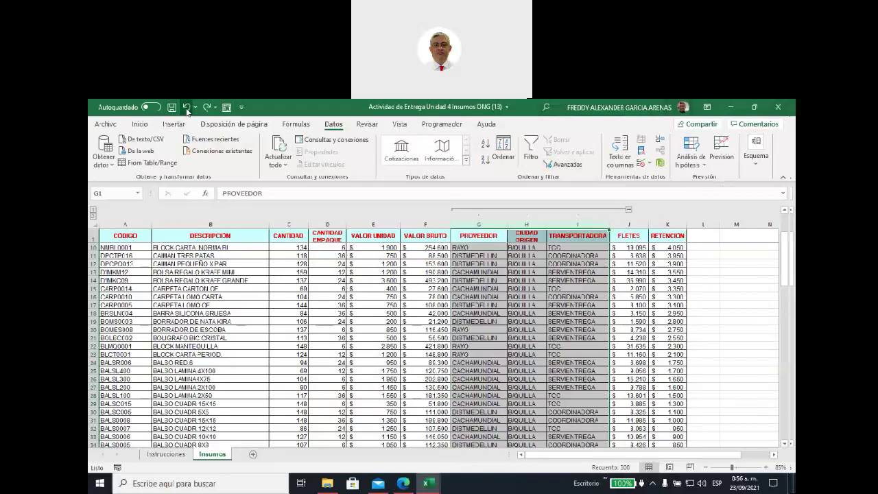
click(187, 109)
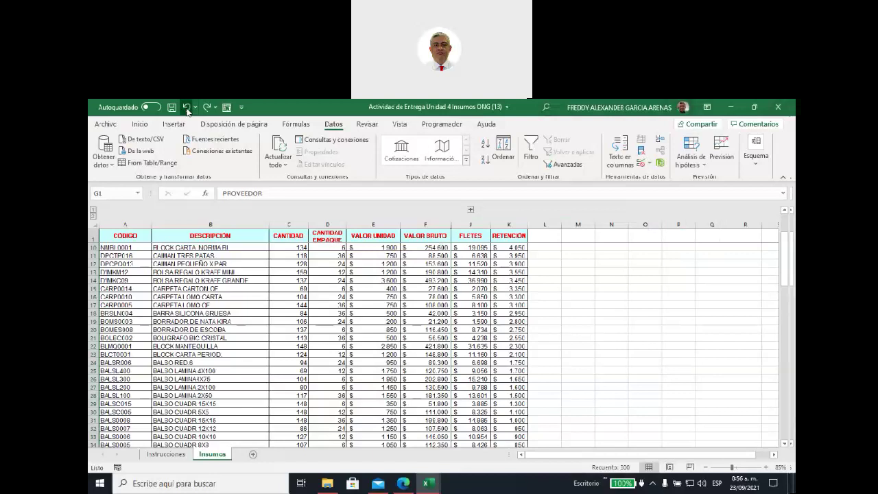
key(ctrl+y)
Ungroup the PROVEEDOR, CIUDAD ORIGEN and TRANSPORTADORA columns
click(756, 152)
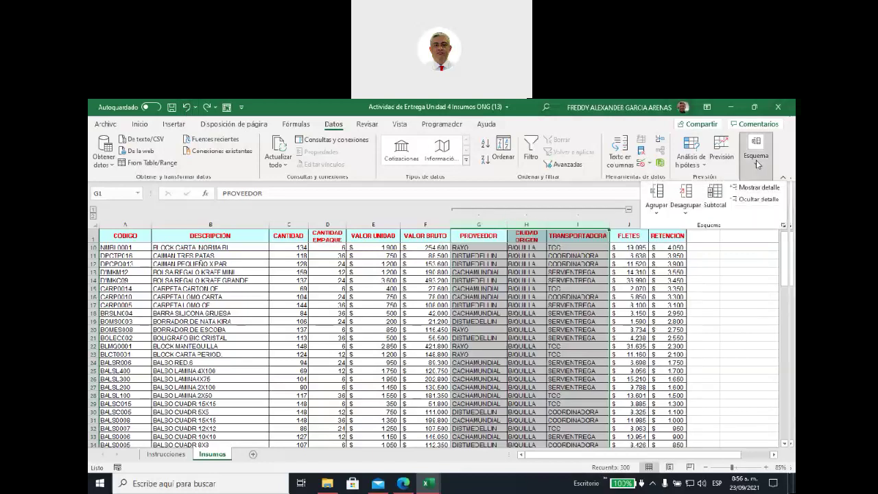
click(685, 212)
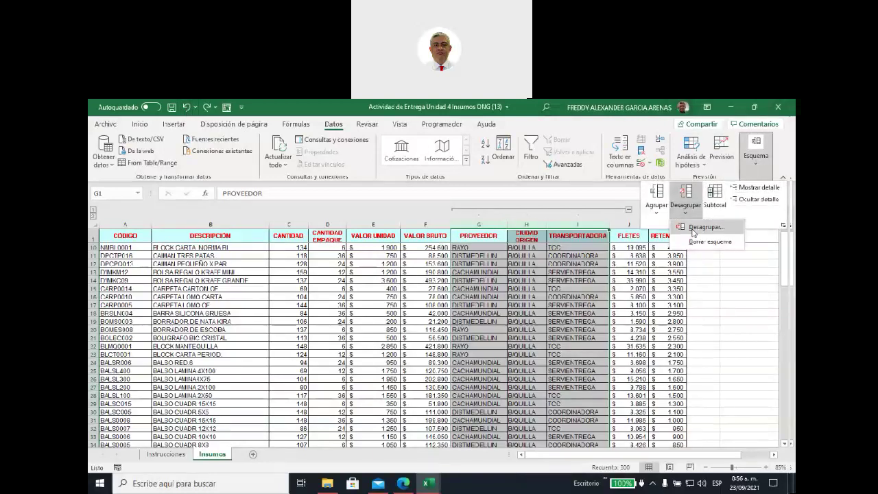
click(692, 234)
Start subtotals for the Insumos table and set them to calculate at each change in CIUDAD ORIGEN
scroll(559, 247, up, 3)
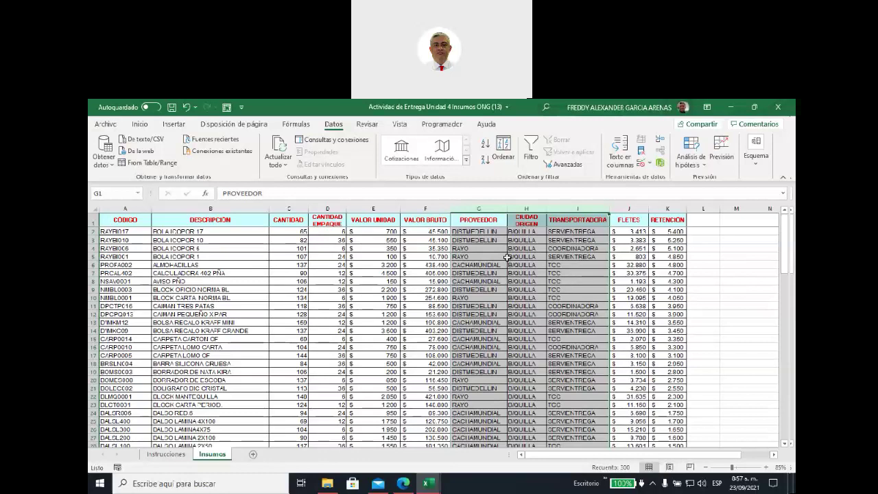
click(525, 240)
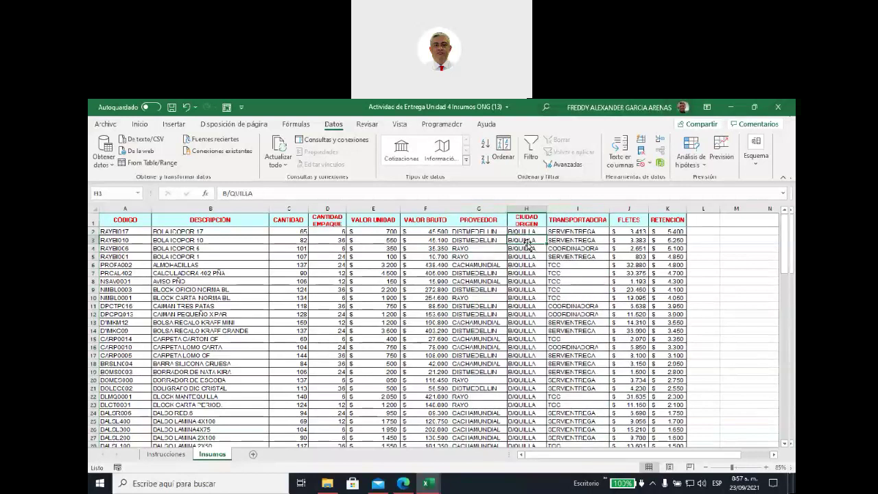
click(758, 168)
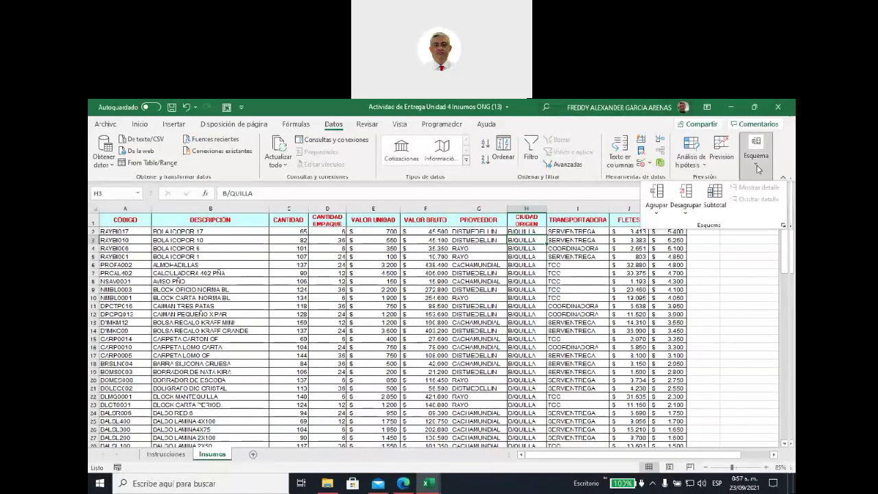
click(717, 198)
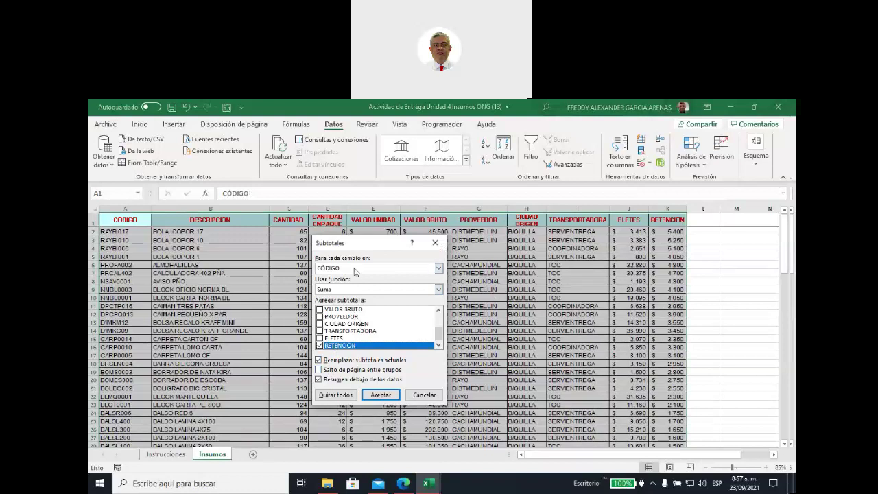
drag(410, 247, 414, 245)
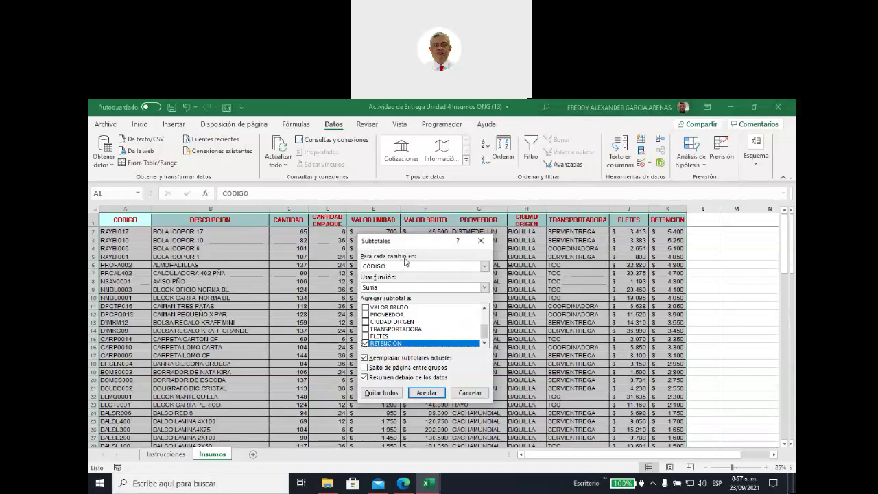
click(484, 268)
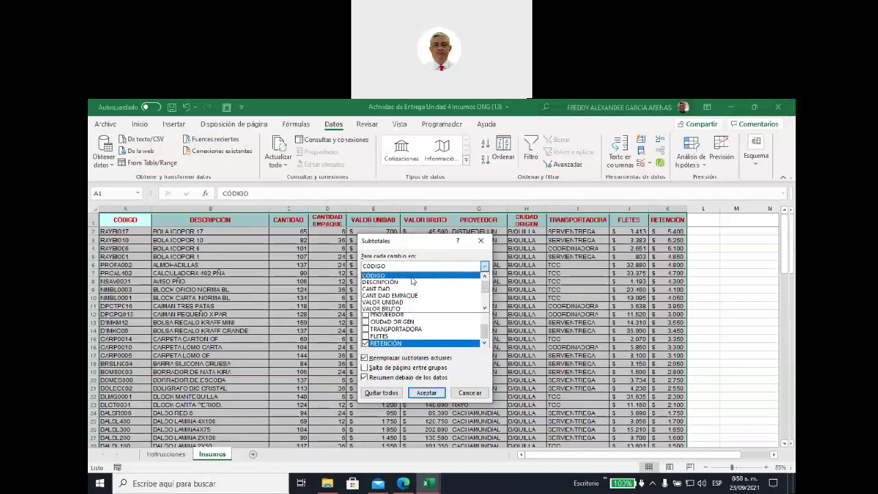
scroll(413, 280, down, 1)
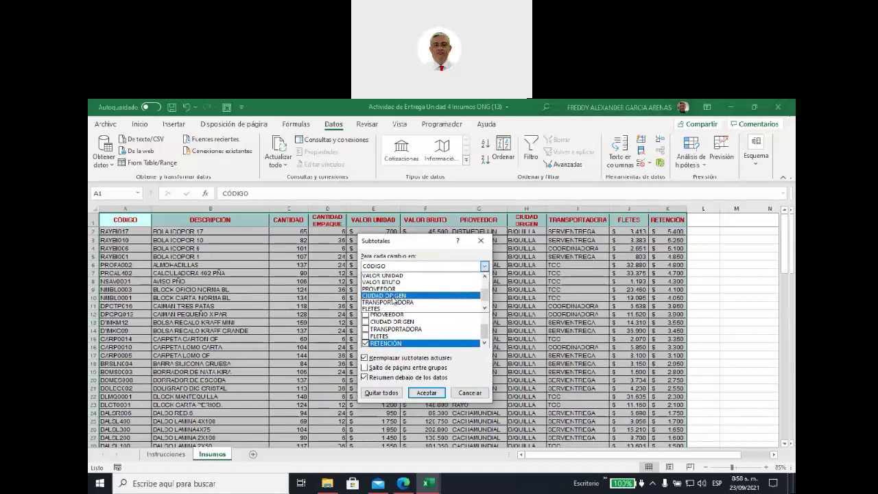
click(393, 304)
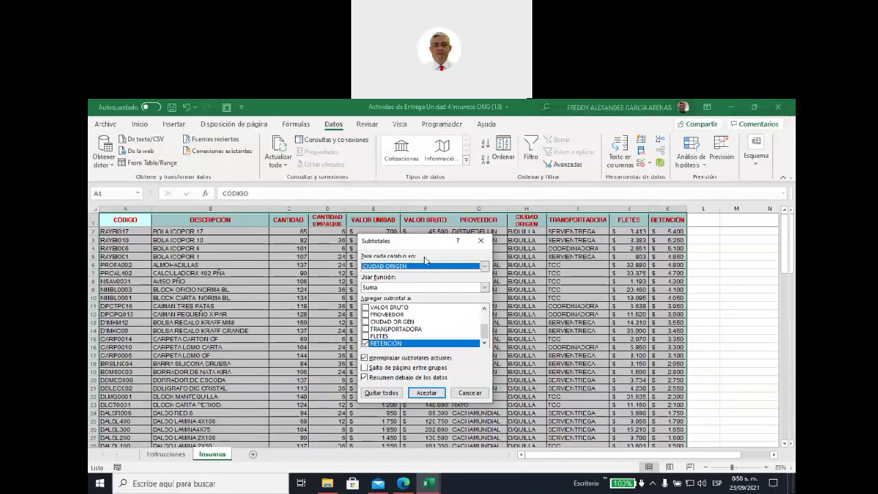
Apply the Recuento function to CIUDAD ORIGEN instead of RETENCIÓN and insert the subtotals
click(485, 289)
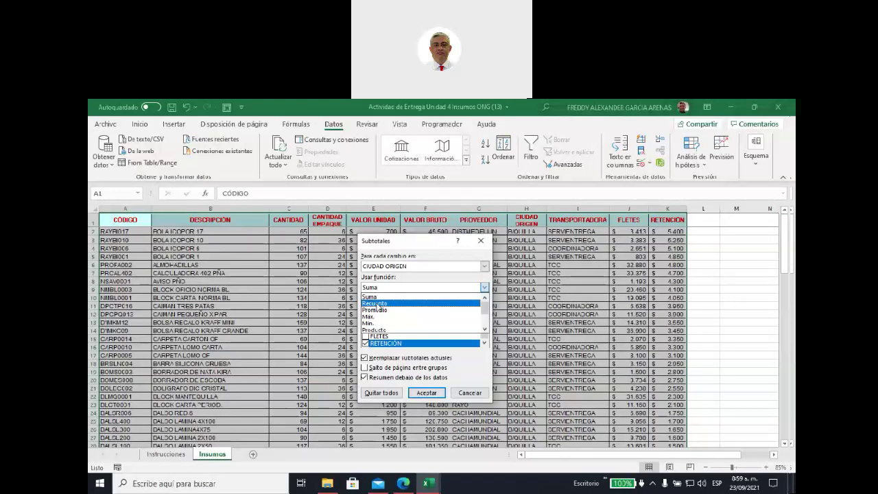
click(377, 306)
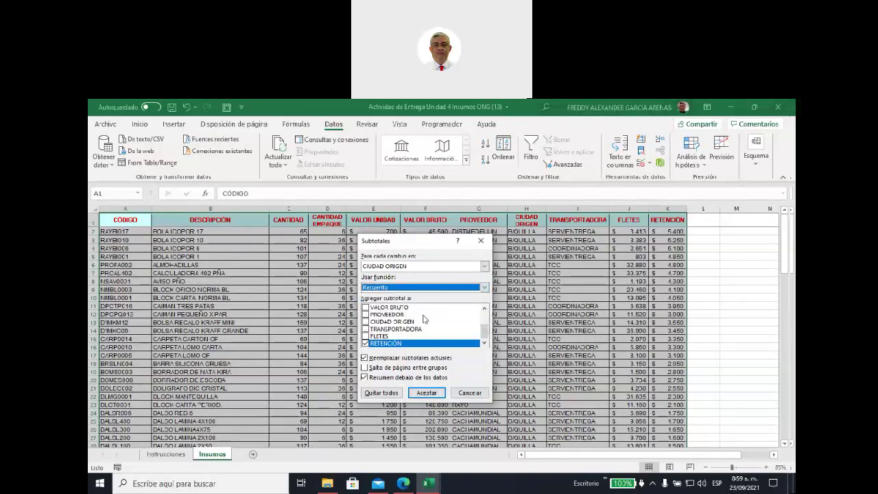
click(366, 343)
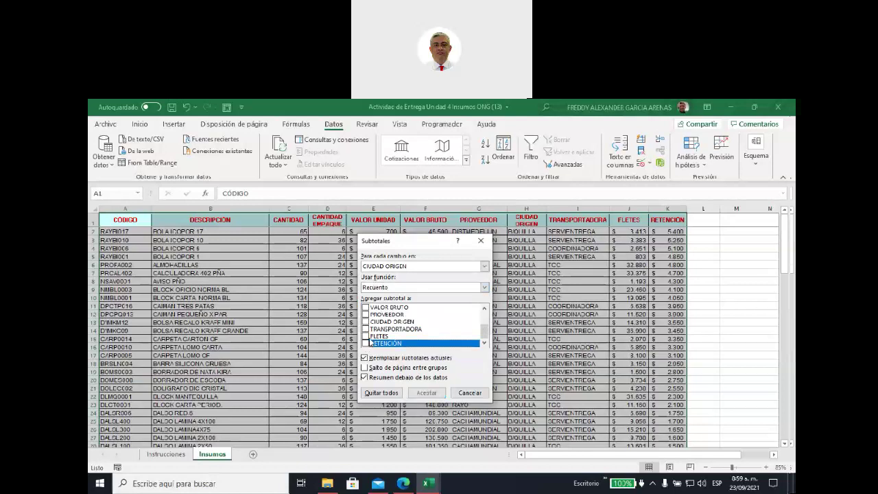
click(366, 321)
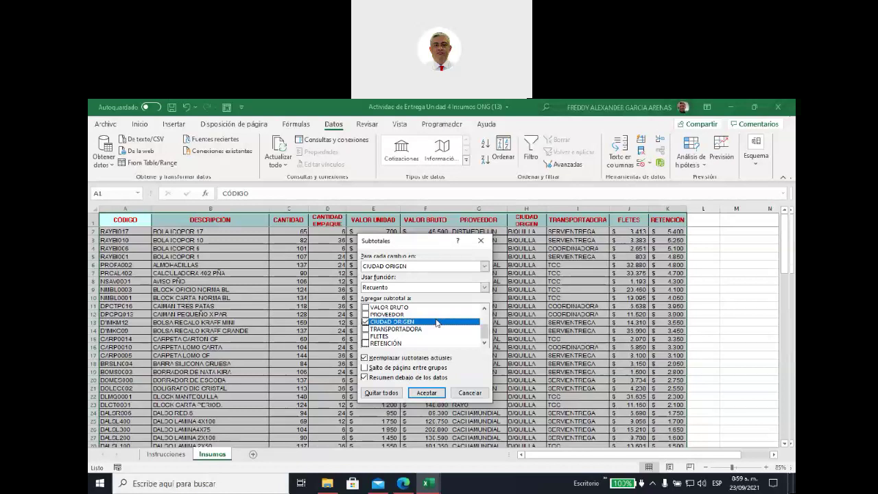
click(413, 267)
click(412, 267)
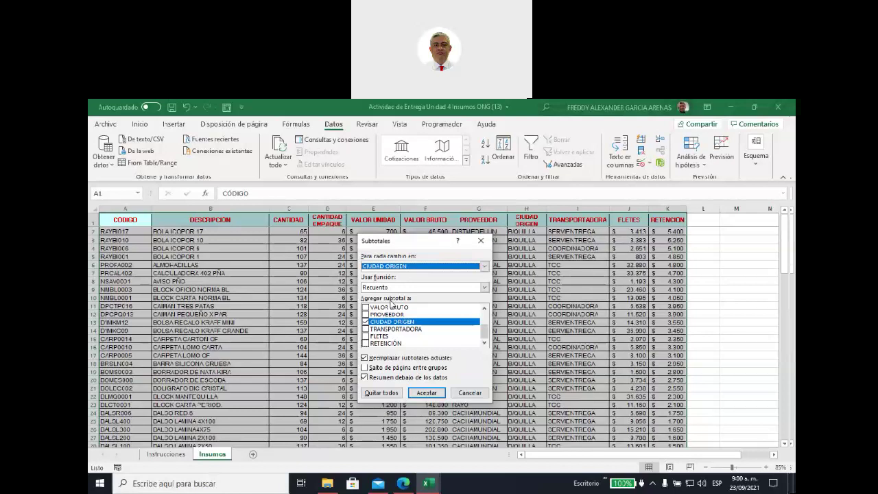
click(427, 393)
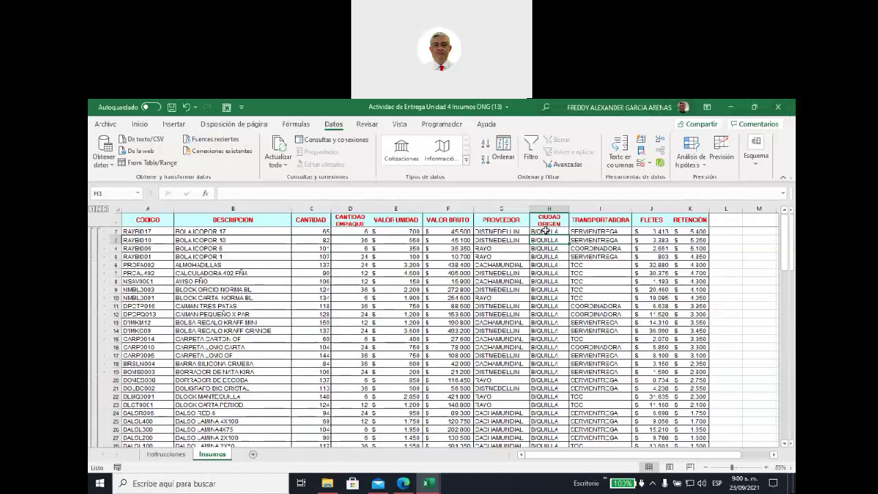
Examine the B/QUILLA and FLORENCIA records in CIUDAD ORIGEN and the count row inserted below each city
drag(546, 231, 549, 397)
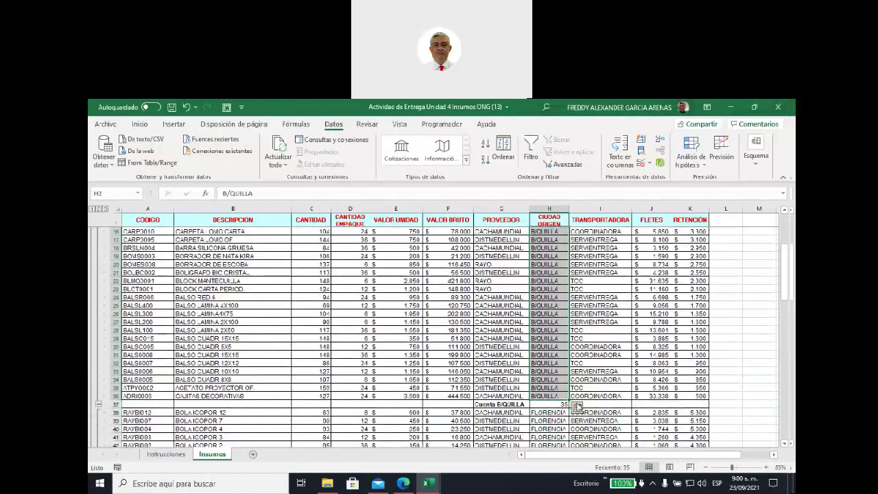
click(115, 403)
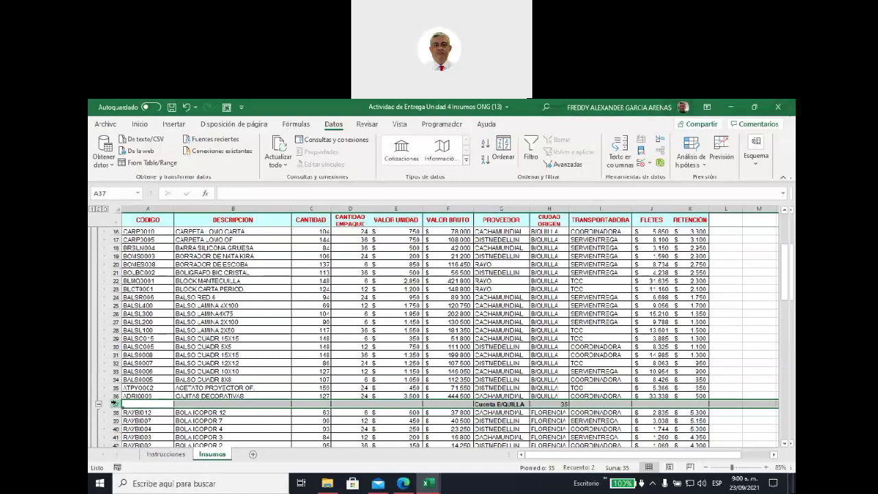
scroll(553, 338, down, 2)
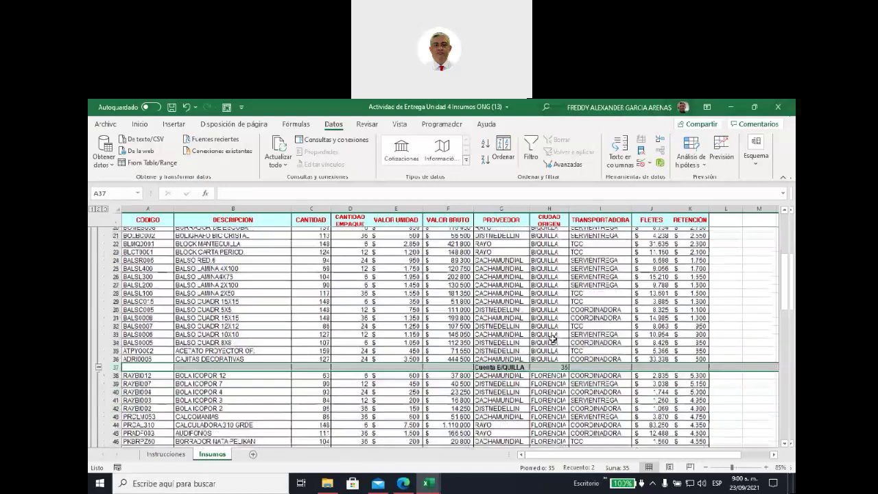
scroll(553, 338, down, 1)
click(548, 339)
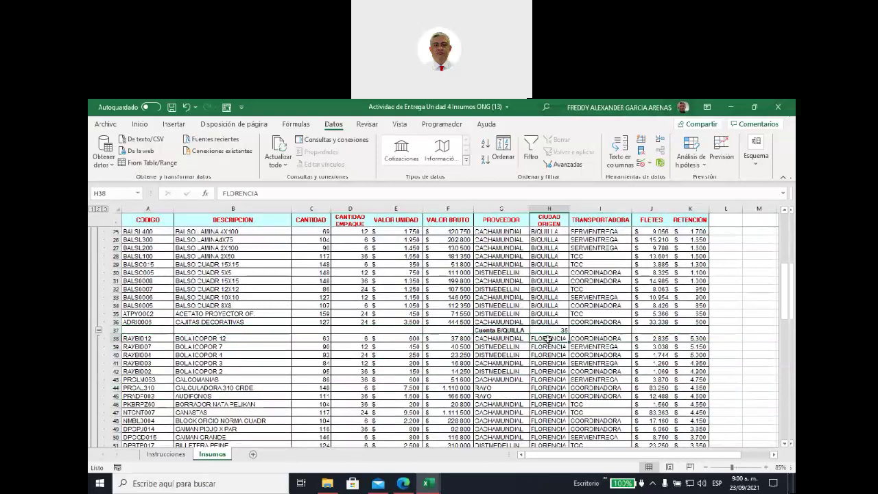
scroll(548, 339, down, 5)
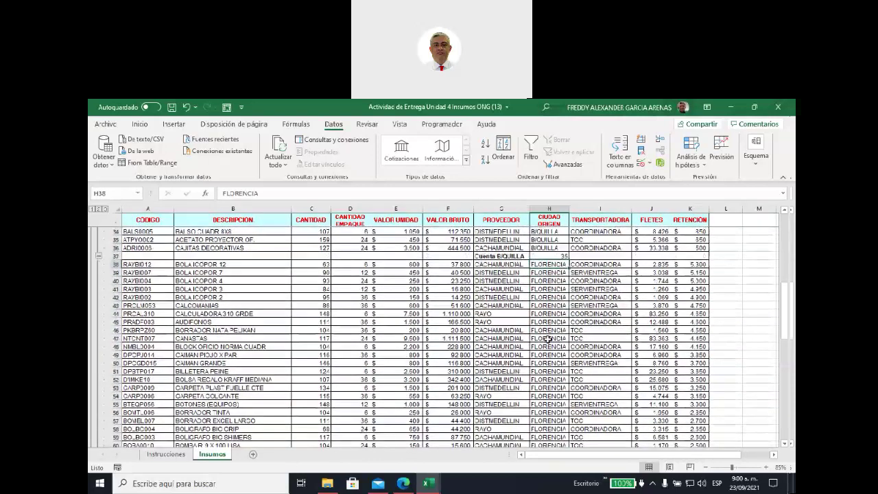
scroll(549, 339, down, 7)
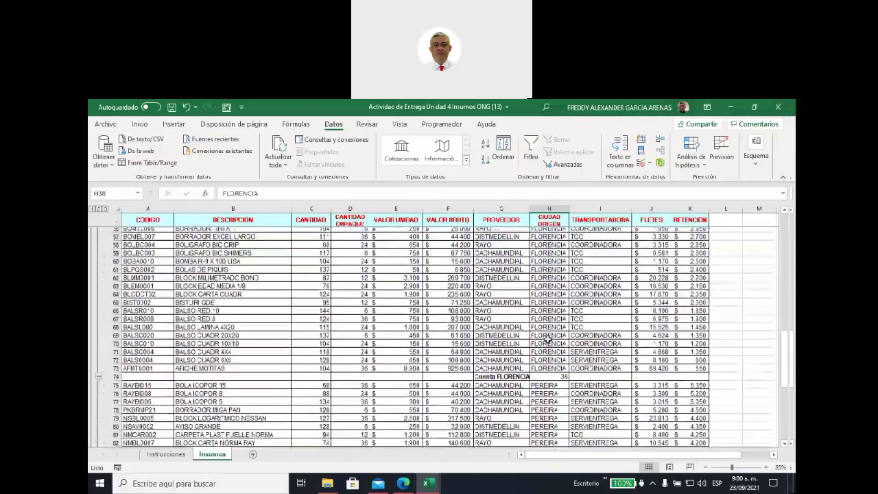
click(546, 331)
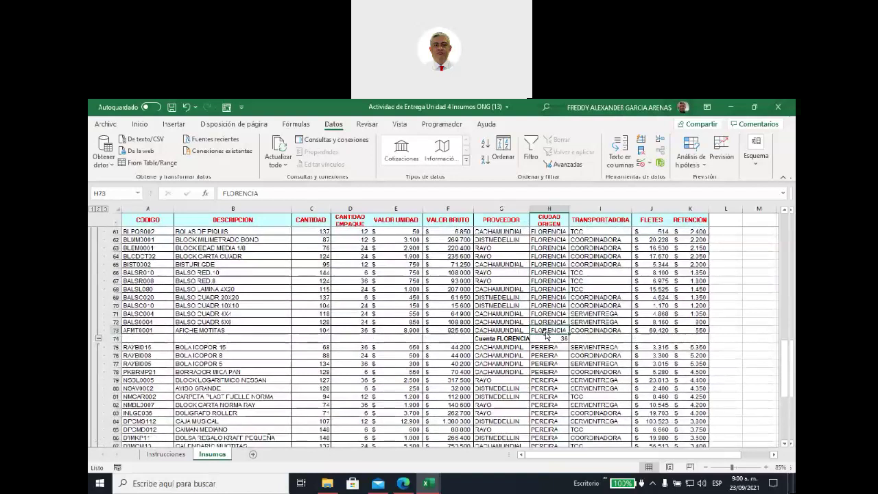
click(114, 339)
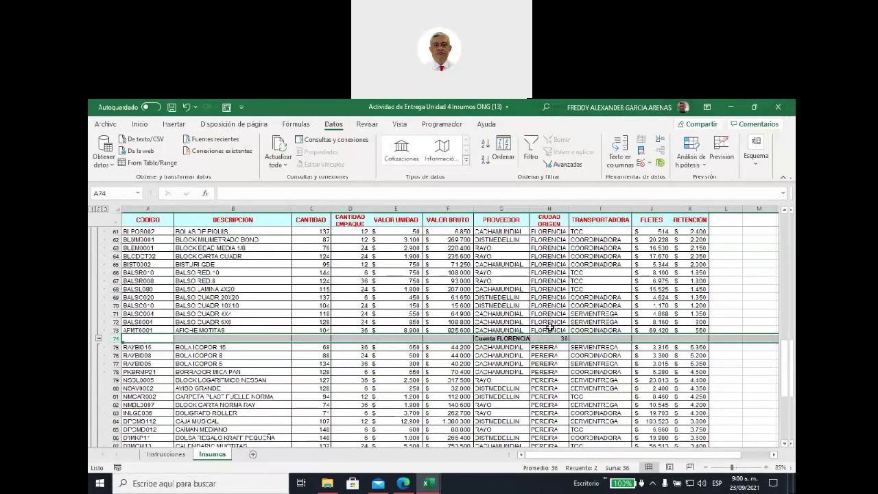
Examine the PEREIRA records with their subtotal row and the general count at the end of the table
scroll(551, 327, down, 3)
drag(551, 282, 551, 273)
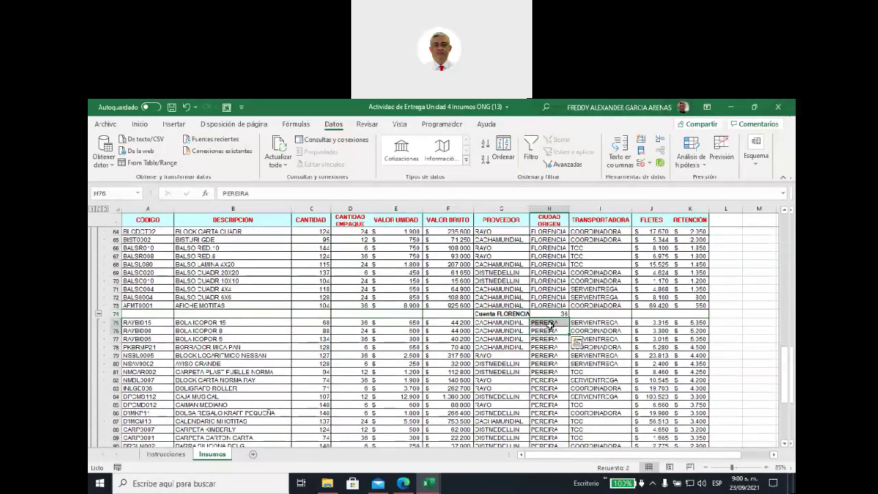
scroll(550, 326, down, 3)
scroll(551, 327, down, 2)
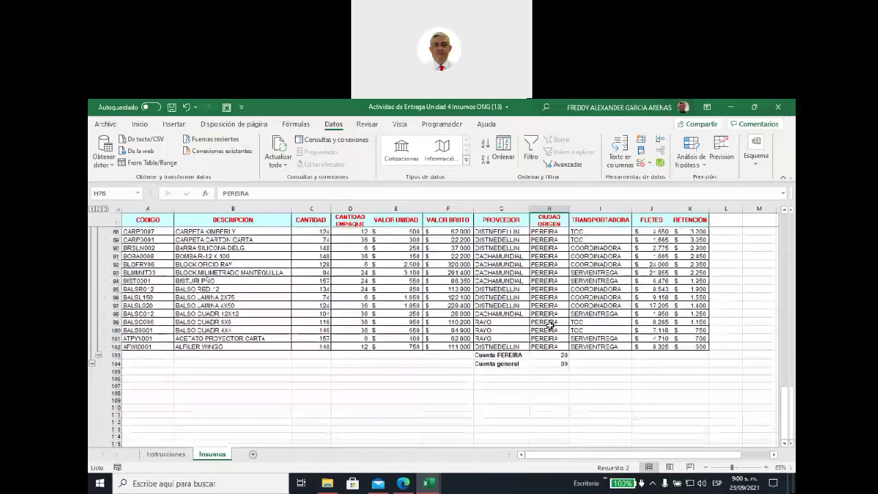
click(513, 354)
click(540, 356)
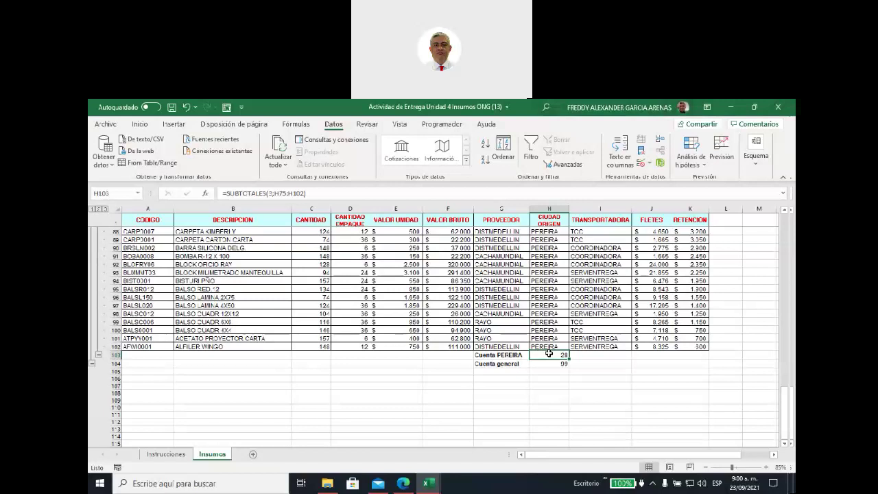
click(517, 362)
click(549, 367)
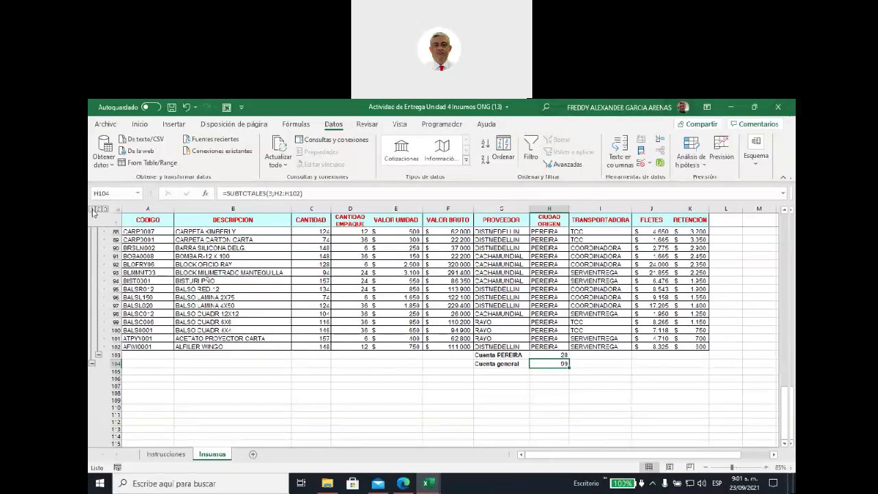
Collapse the subtotal outline to level 1, and switch it to level 2 with one count row per city
click(110, 193)
click(92, 209)
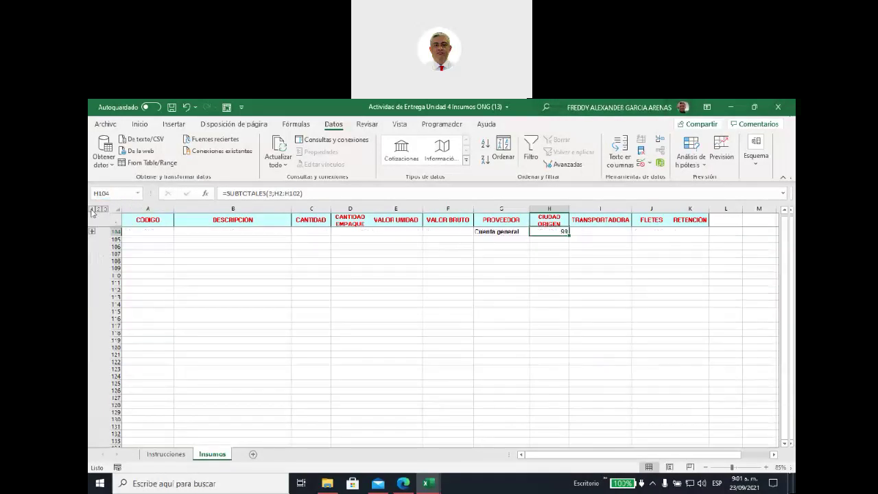
click(99, 209)
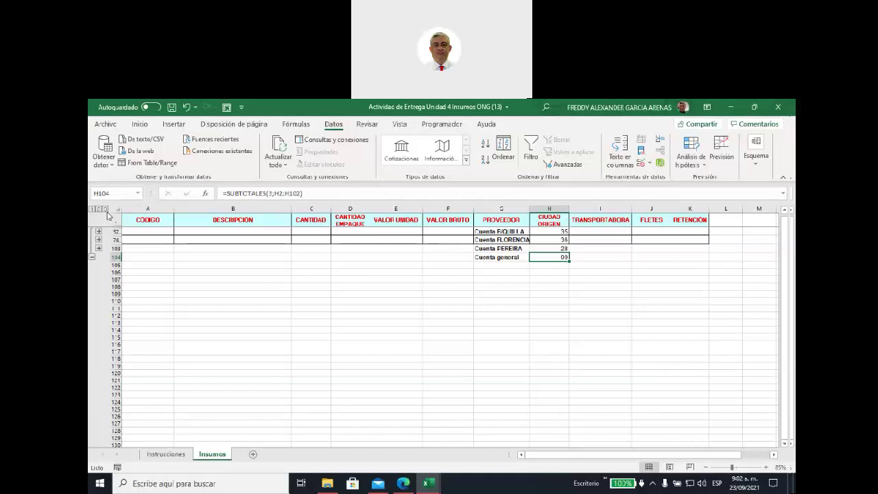
Expand the PEREIRA group to review its detail records, and collapse it again
click(98, 249)
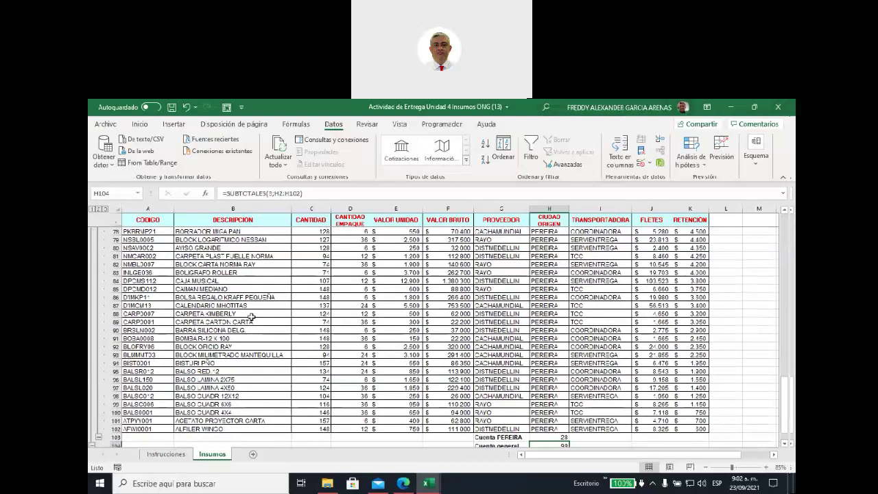
scroll(487, 363, up, 2)
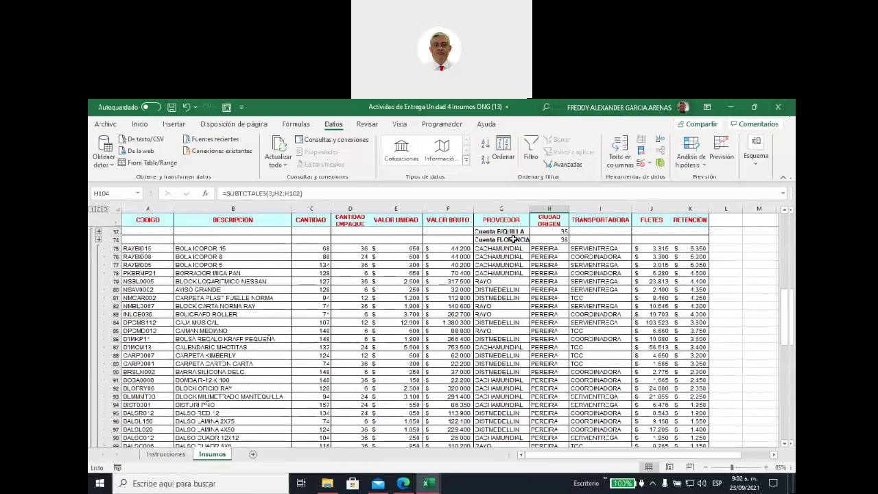
scroll(514, 238, down, 4)
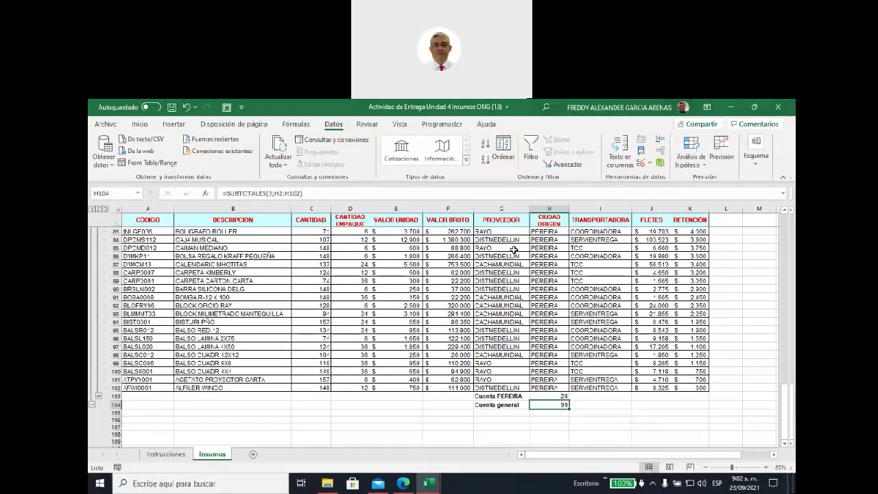
click(98, 398)
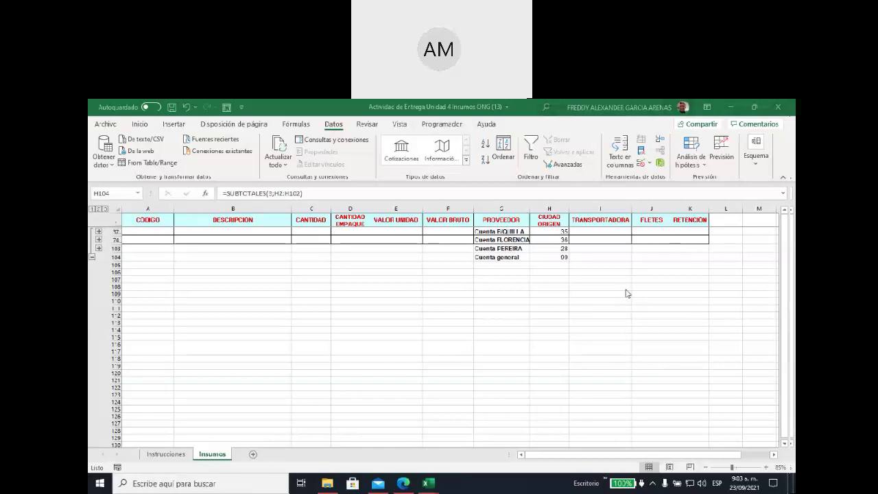
click(758, 169)
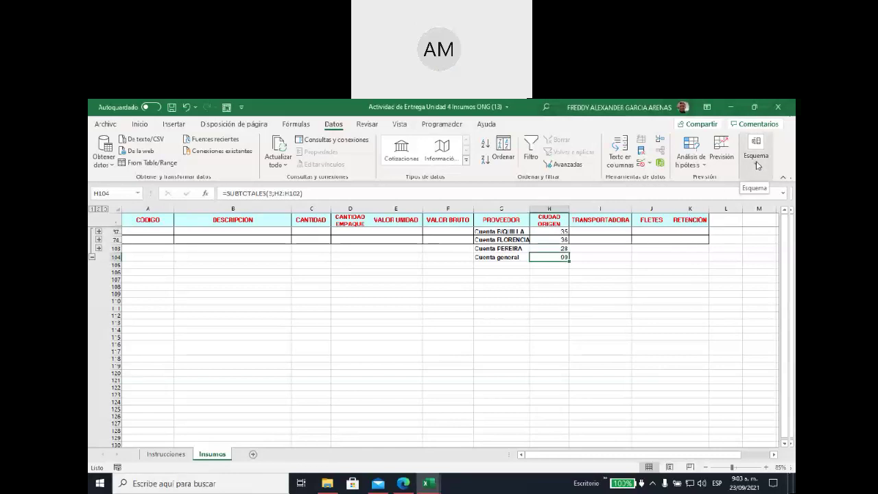
click(758, 168)
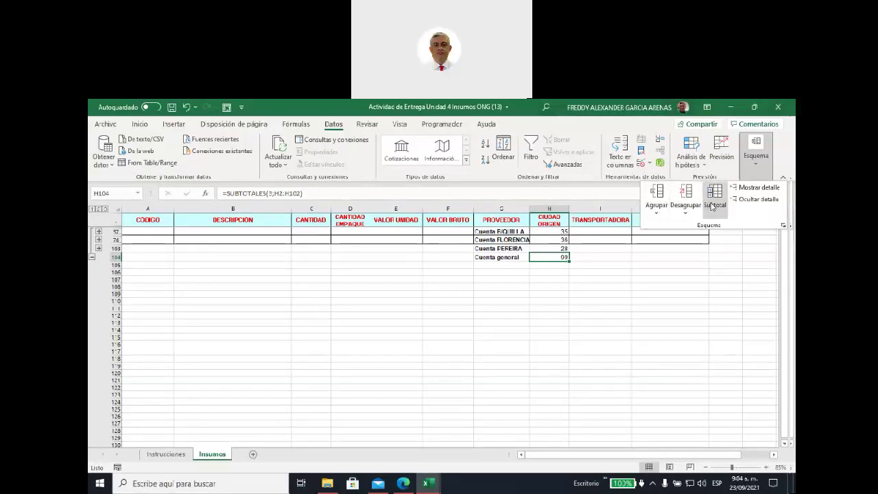
click(99, 251)
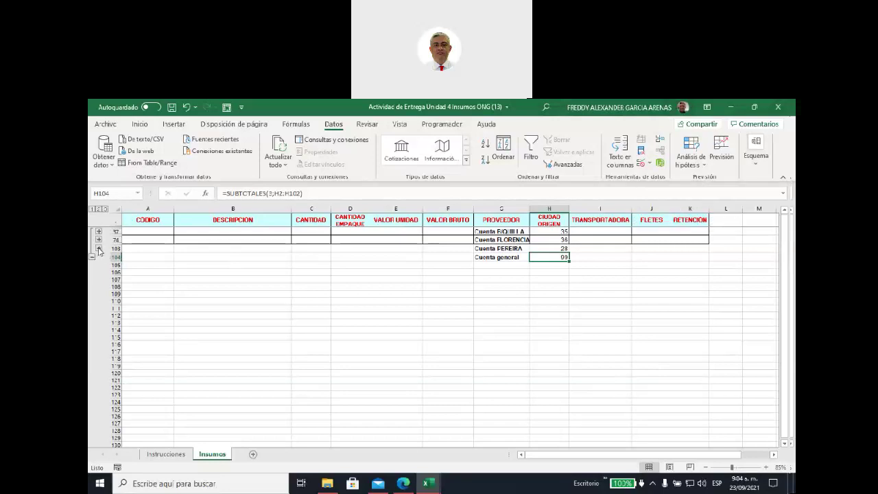
Reopen the PEREIRA detail rows, look through its records down to the city's count row, and hide them again
click(99, 250)
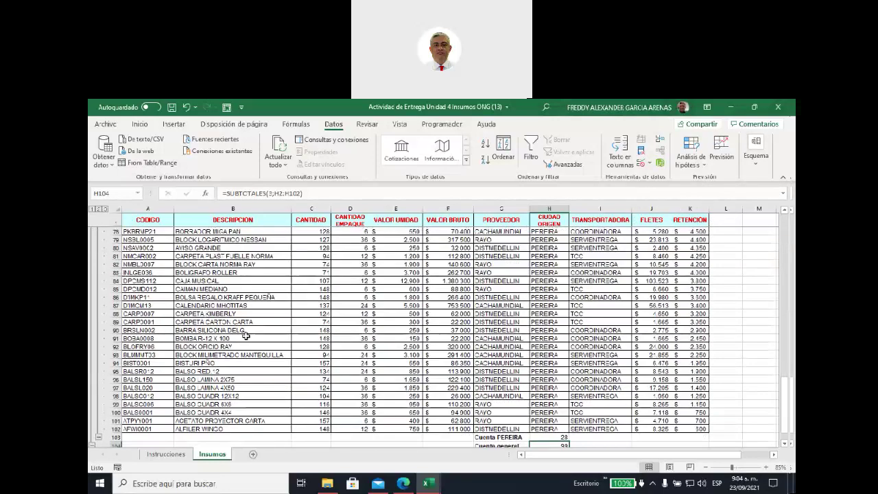
scroll(245, 336, up, 2)
scroll(245, 336, down, 4)
scroll(246, 335, up, 5)
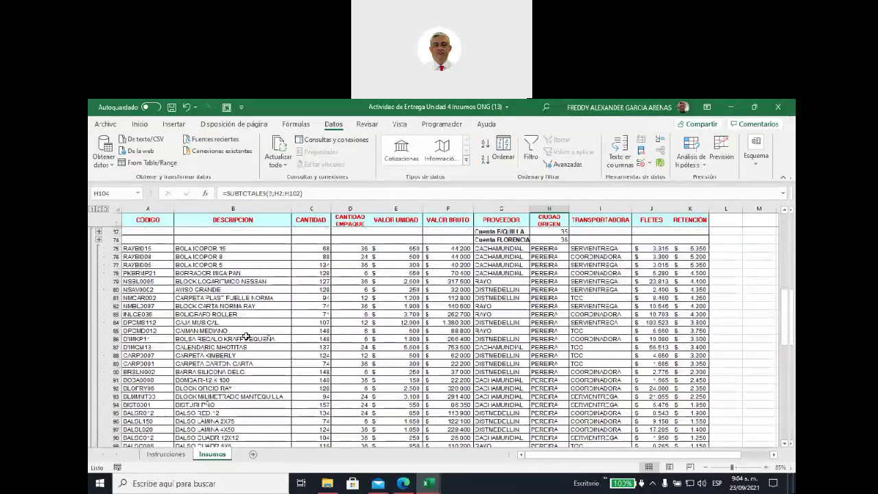
scroll(118, 299, down, 1)
scroll(118, 300, down, 2)
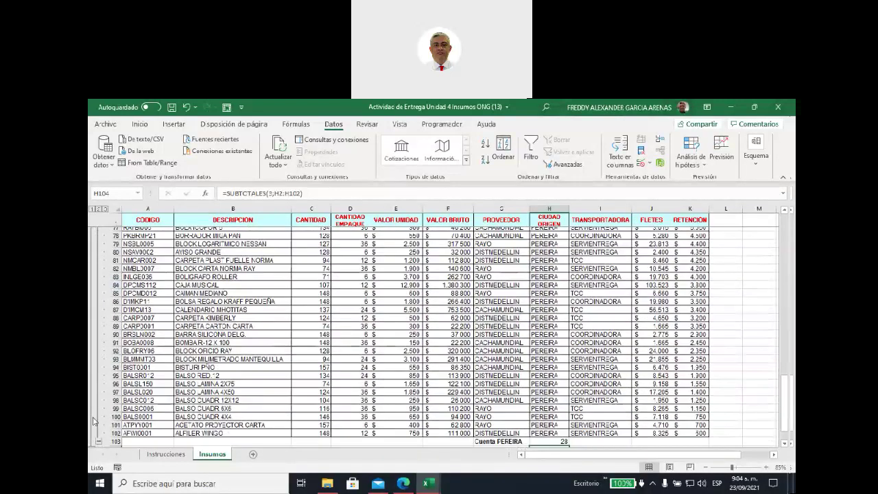
click(94, 232)
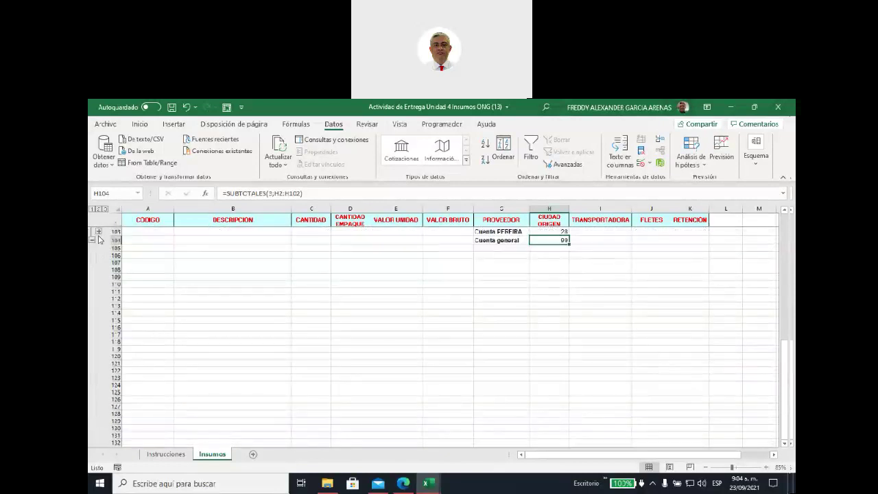
scroll(110, 261, up, 1)
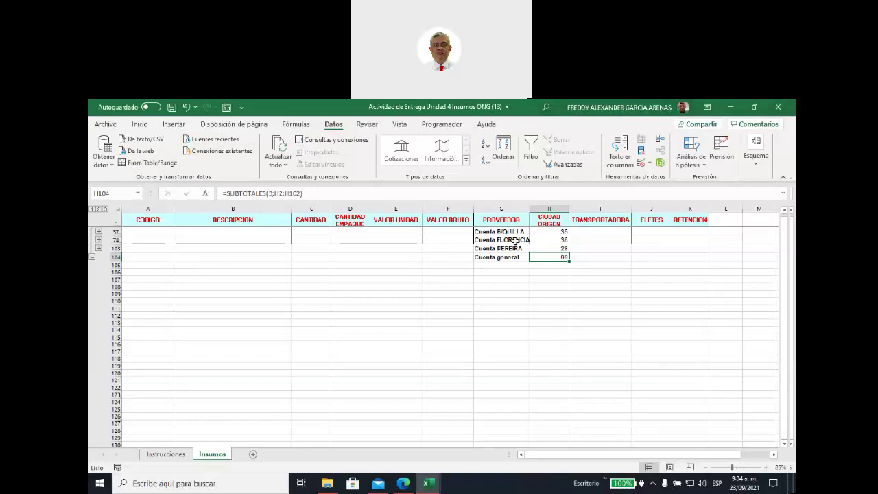
Inspect the B/QUILLA count row, checking its label and the subtotal formula under CIUDAD ORIGEN
drag(520, 231, 553, 234)
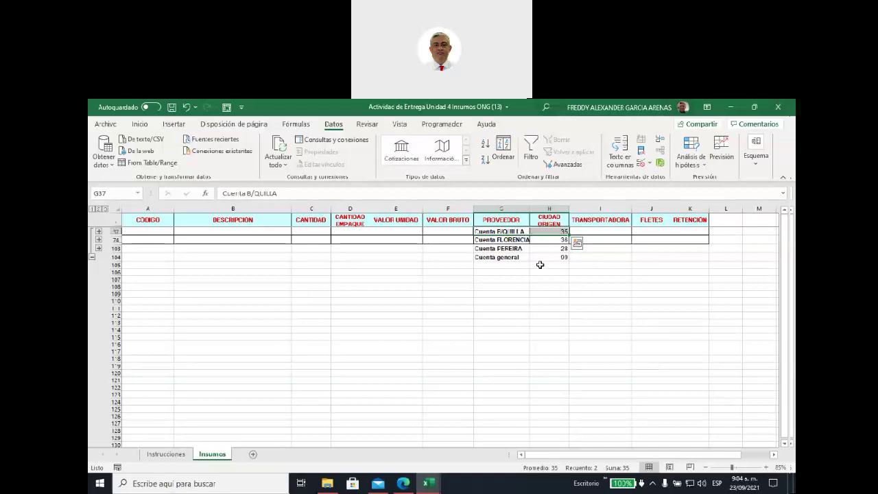
click(508, 232)
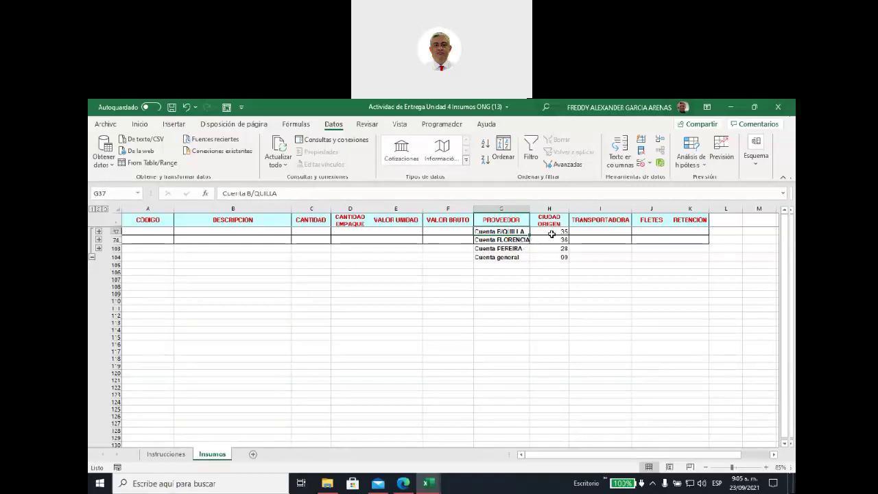
click(552, 233)
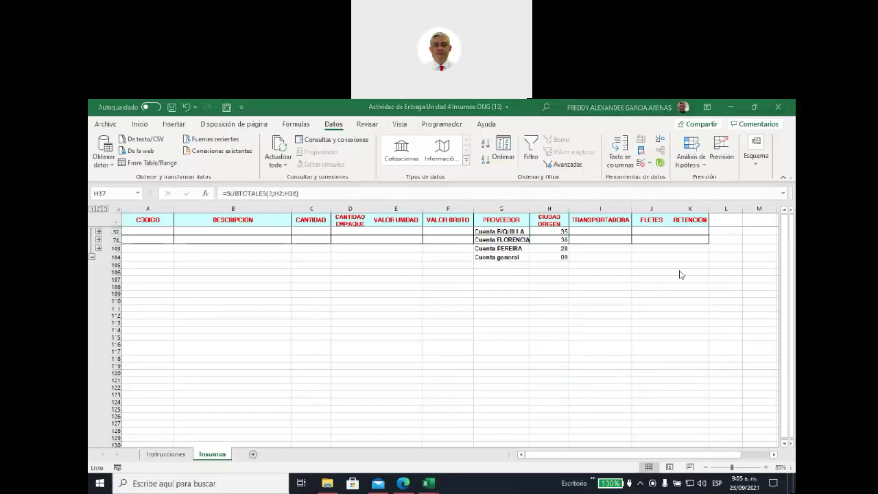
Switch to the Edge browser and look over the course page for Unidad 4 on ordenamientos, autofiltros, subtotales y condicionales
click(404, 483)
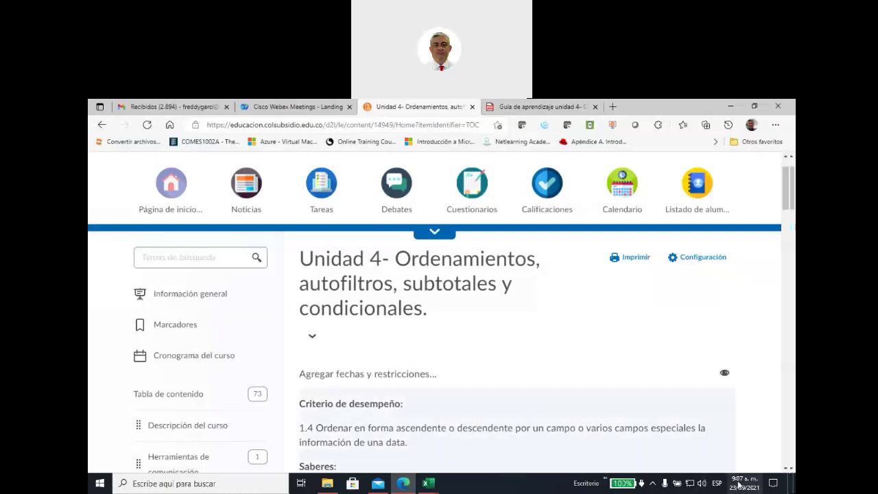
mouse_move(739, 485)
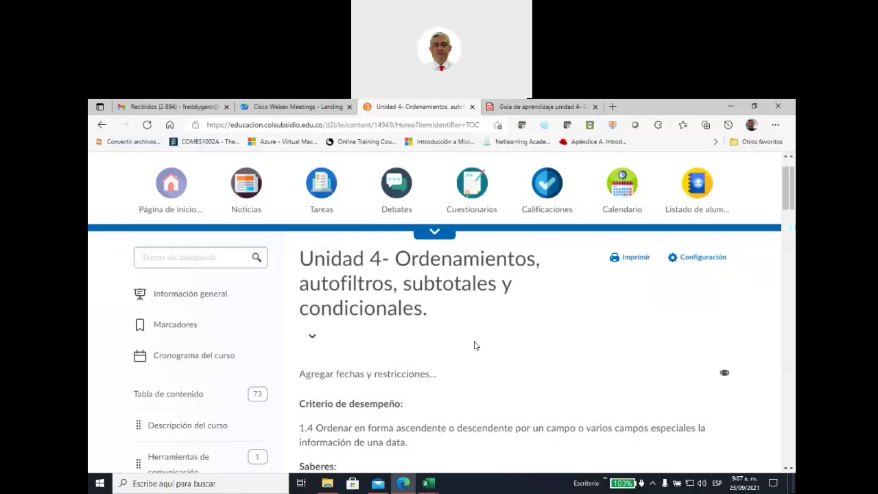
scroll(474, 345, down, 2)
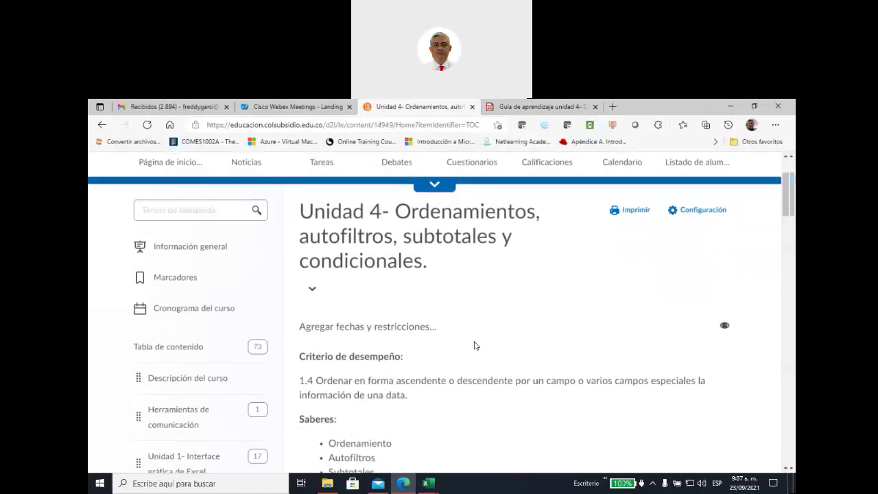
scroll(474, 343, up, 4)
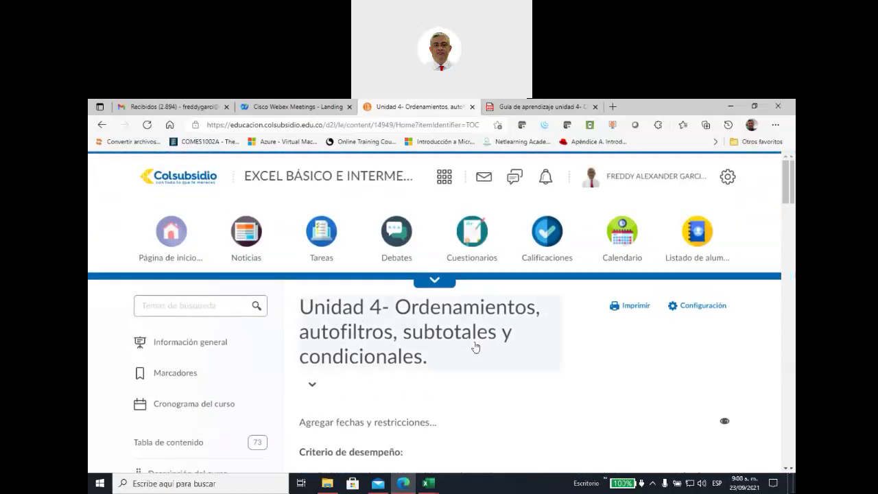